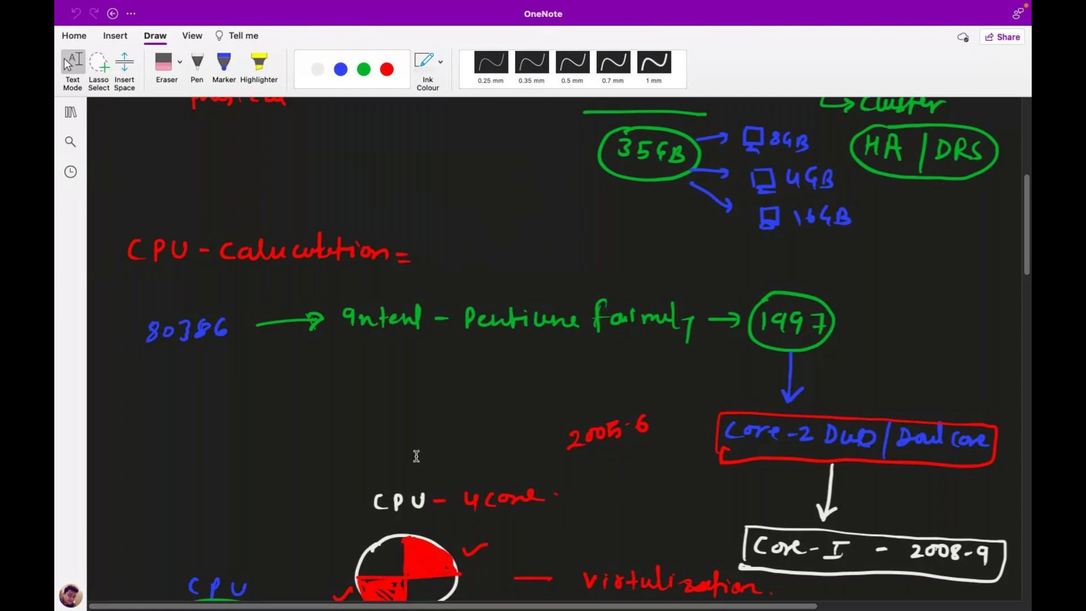
scroll(436, 465, "down", 15)
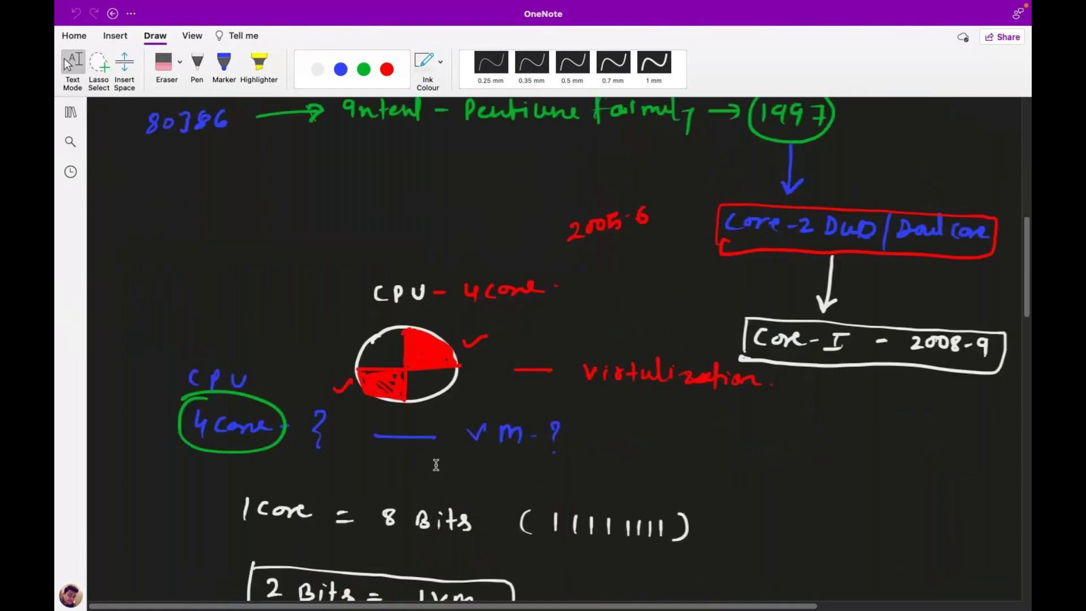
scroll(437, 464, "down", 15)
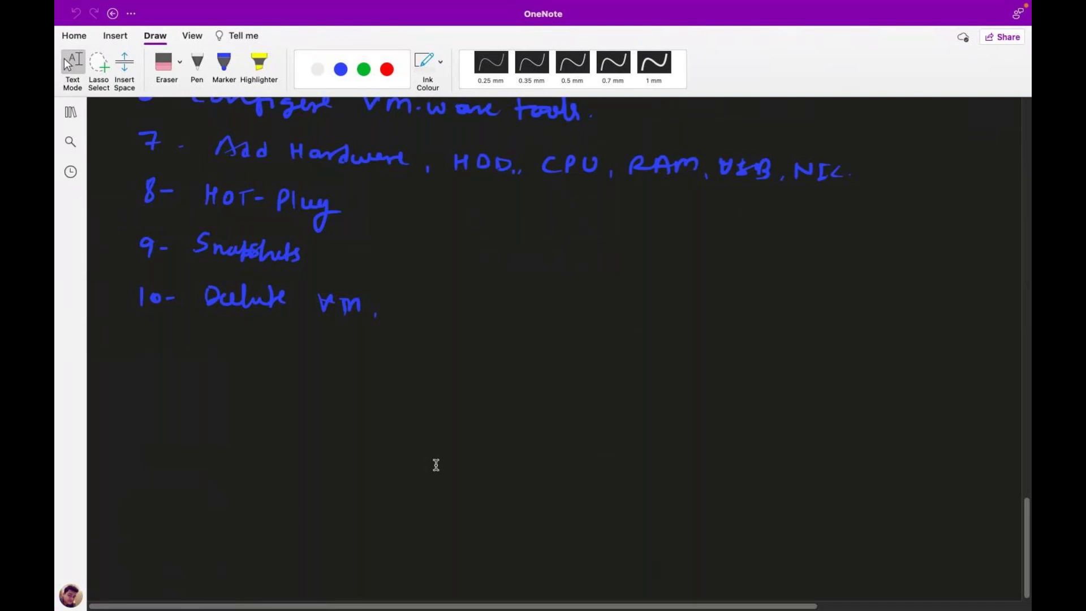
left_click(362, 67)
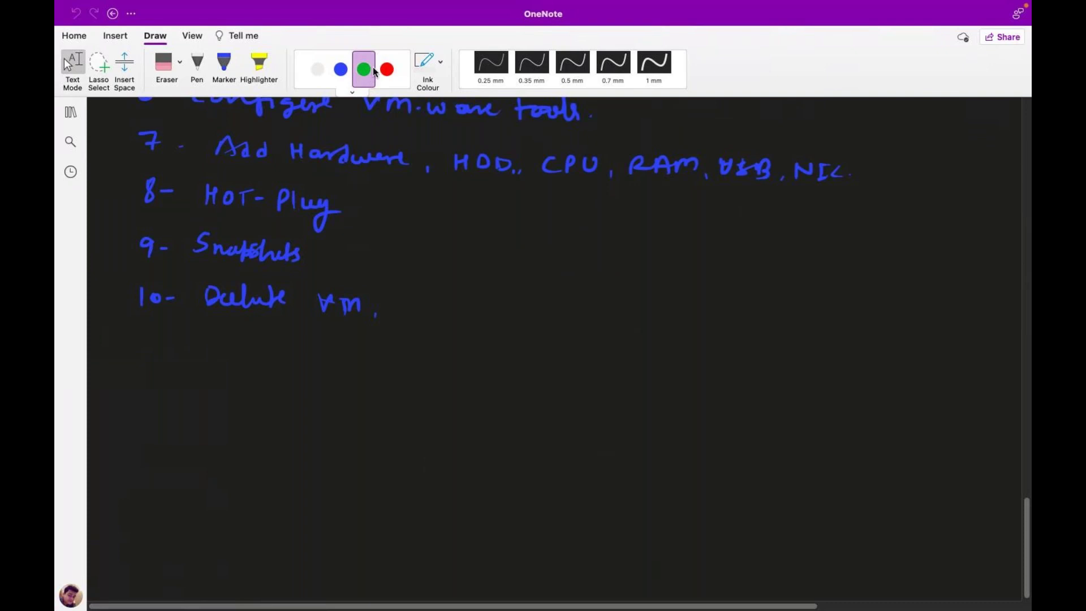
mouse_move(225, 420)
left_mouse_down()
mouse_move(259, 441)
mouse_move(298, 431)
left_mouse_up()
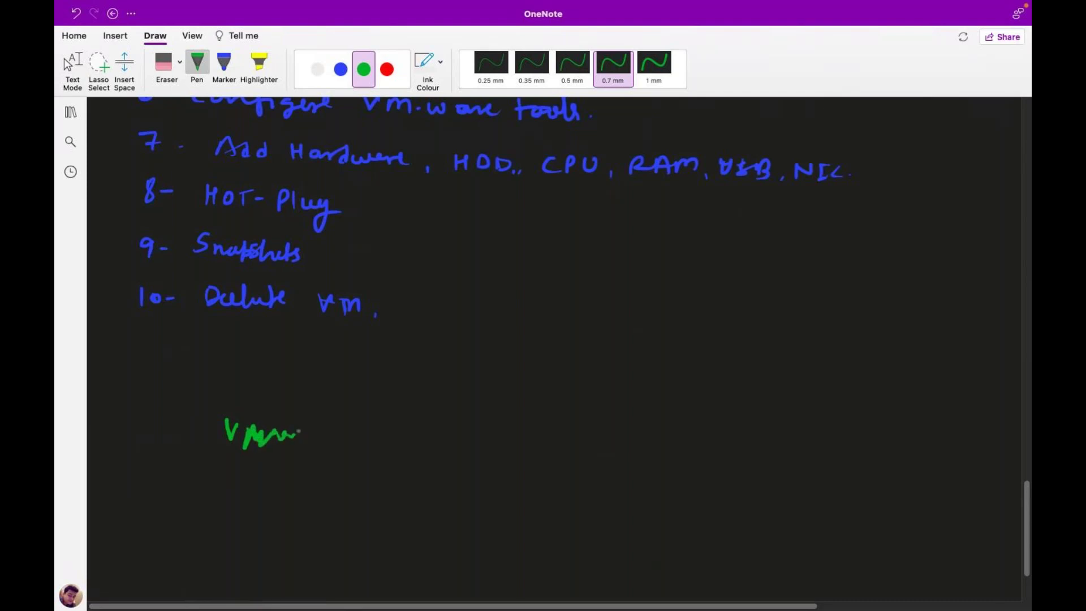
key("super+z")
left_click(163, 63)
left_click_drag(267, 436, 267, 434)
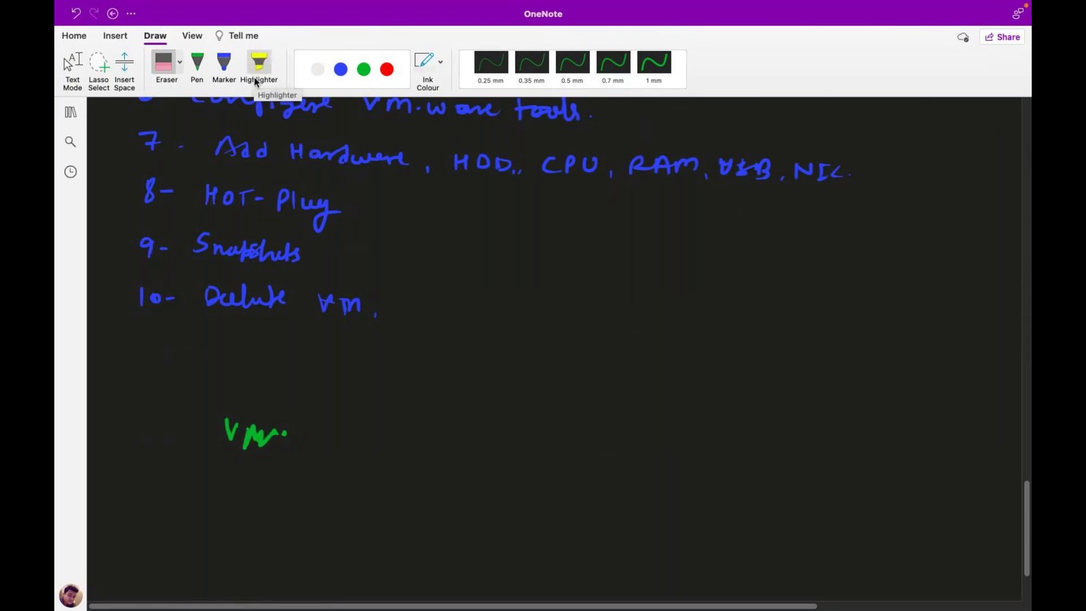
mouse_move(292, 419)
left_mouse_down()
mouse_move(256, 447)
mouse_move(249, 434)
mouse_move(242, 443)
mouse_move(299, 435)
mouse_move(238, 417)
mouse_move(223, 431)
left_mouse_up()
Handwrite the headings "VMware" and "Cloud" in white, side by side in the blank area below item 10.
left_click(318, 70)
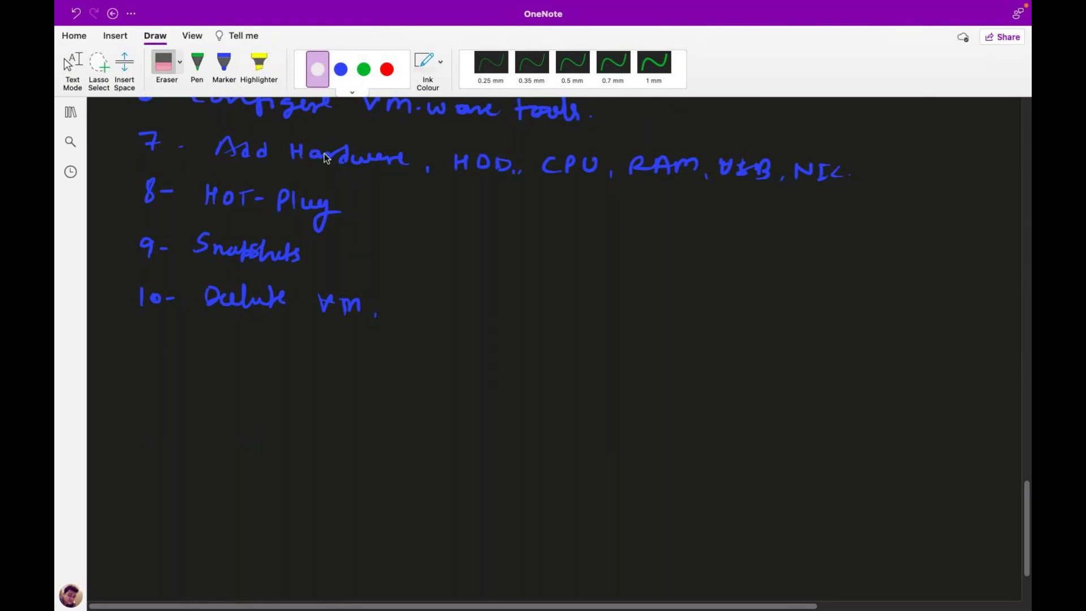
scroll(276, 484, "up", 1)
mouse_move(241, 452)
left_mouse_down()
mouse_move(266, 448)
mouse_move(274, 478)
mouse_move(328, 471)
mouse_move(351, 486)
mouse_move(372, 481)
left_mouse_up()
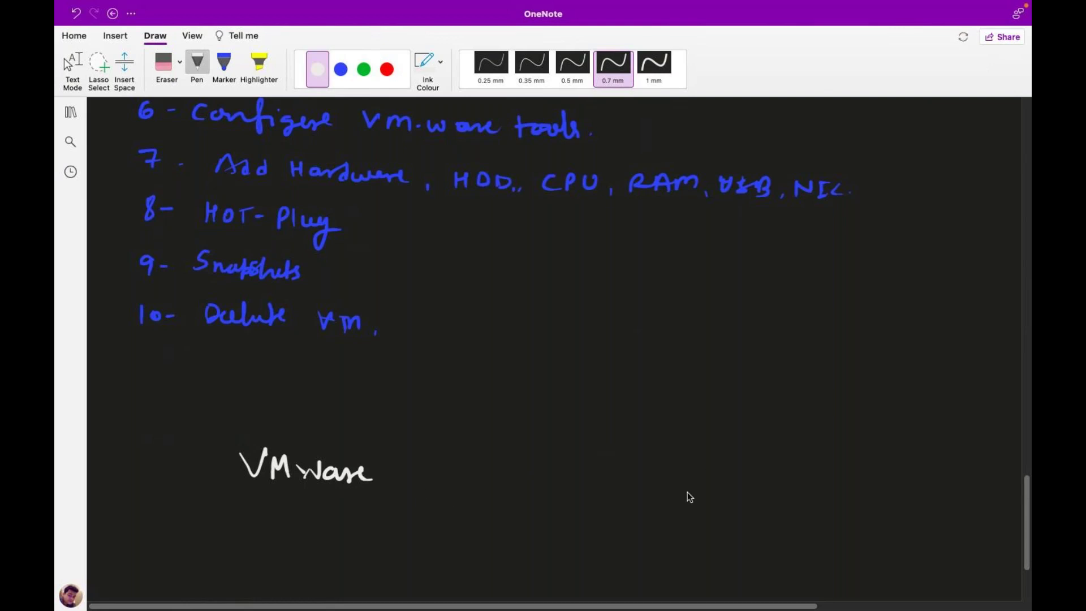
left_click_drag(738, 467, 736, 493)
key("ctrl+z")
left_click_drag(759, 480, 779, 494)
left_click_drag(787, 482, 784, 503)
left_click(808, 493)
Box the VMware heading in white and draw a small green upright rectangle below it, labelled "Server".
scroll(994, 548, "down", 3)
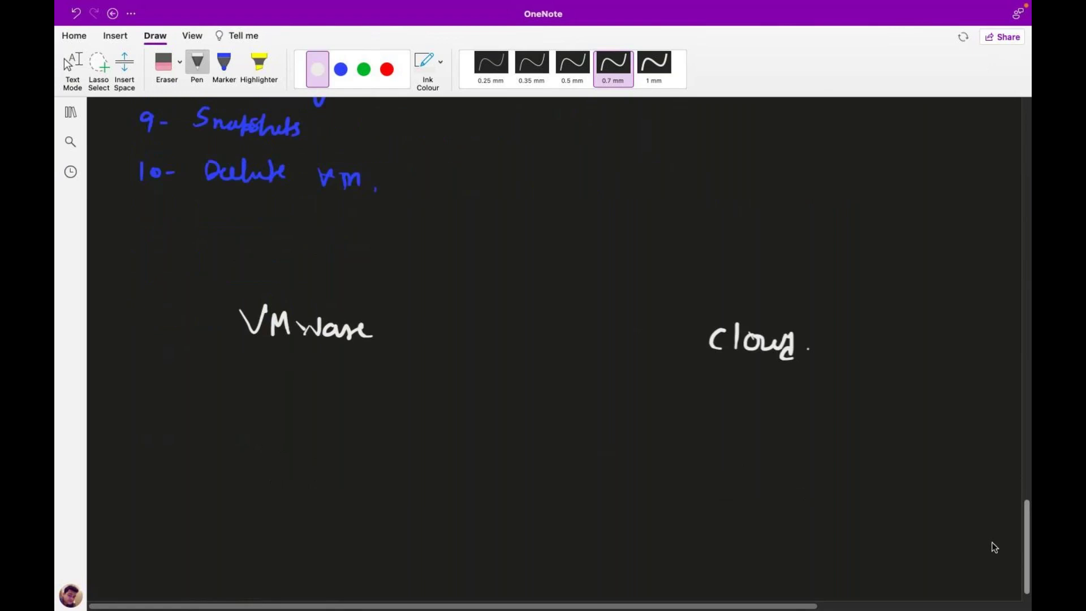
mouse_move(225, 298)
left_mouse_down()
mouse_move(224, 352)
mouse_move(281, 299)
mouse_move(369, 304)
mouse_move(379, 344)
mouse_move(228, 350)
left_mouse_up()
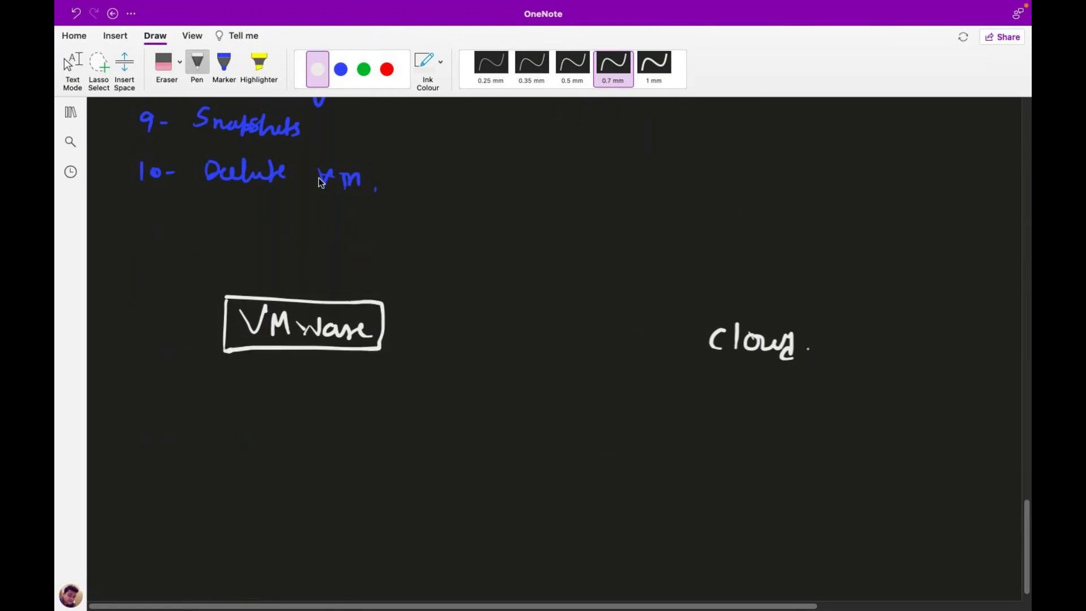
left_click(363, 69)
left_click_drag(145, 450, 145, 524)
mouse_move(146, 450)
left_mouse_down()
mouse_move(198, 449)
mouse_move(147, 519)
mouse_move(140, 556)
mouse_move(226, 540)
left_mouse_up()
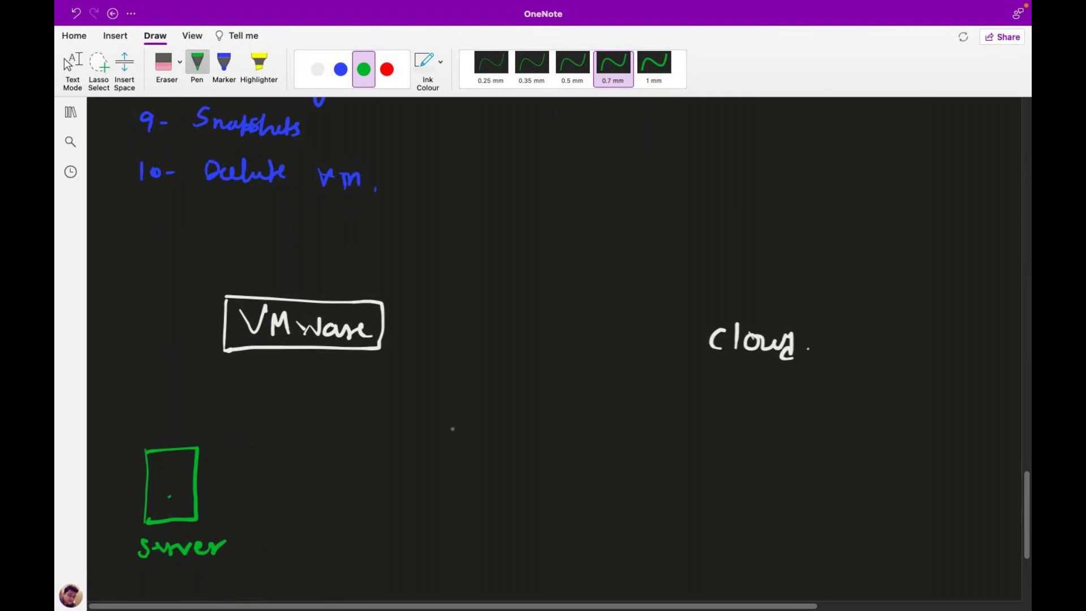
Draw a green arrow from Cloud down to the handwritten word "Subscription", and a second arrow down to an empty rectangle.
mouse_move(752, 369)
left_mouse_down()
mouse_move(754, 406)
mouse_move(764, 396)
mouse_move(728, 432)
mouse_move(808, 444)
mouse_move(825, 433)
mouse_move(827, 446)
mouse_move(841, 436)
mouse_move(861, 447)
left_mouse_up()
left_click(860, 429)
left_click(860, 437)
left_click_drag(845, 435, 900, 445)
left_click_drag(773, 448, 772, 468)
left_click_drag(782, 458, 729, 582)
mouse_move(741, 485)
left_mouse_down()
mouse_move(809, 484)
mouse_move(880, 529)
mouse_move(843, 571)
mouse_move(730, 582)
left_mouse_up()
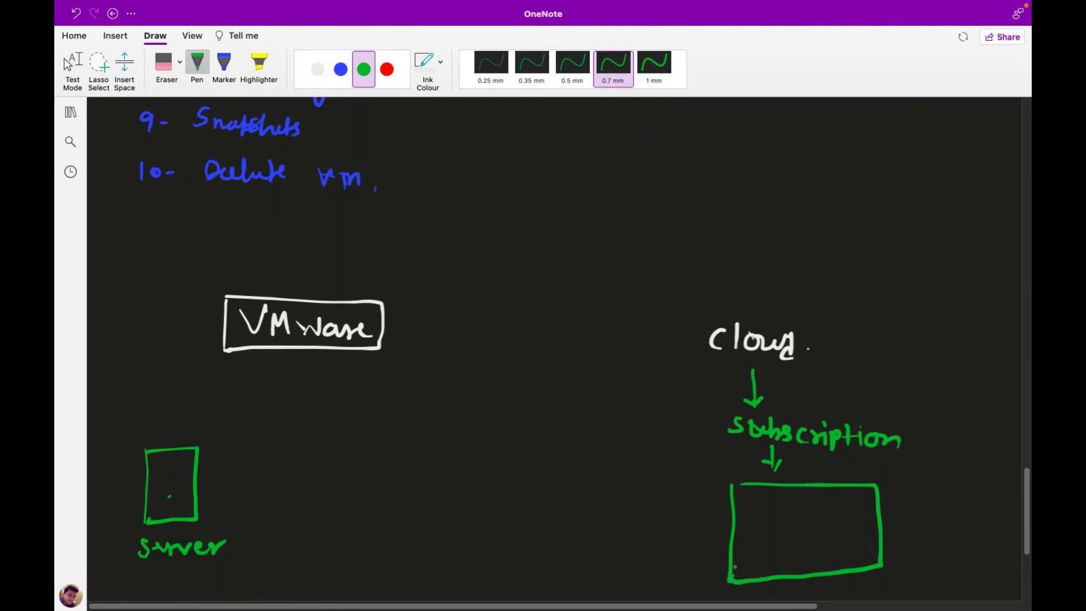
Handwrite "Private" above VMware and "Public" above Cloud in red.
scroll(1024, 541, "down", 5)
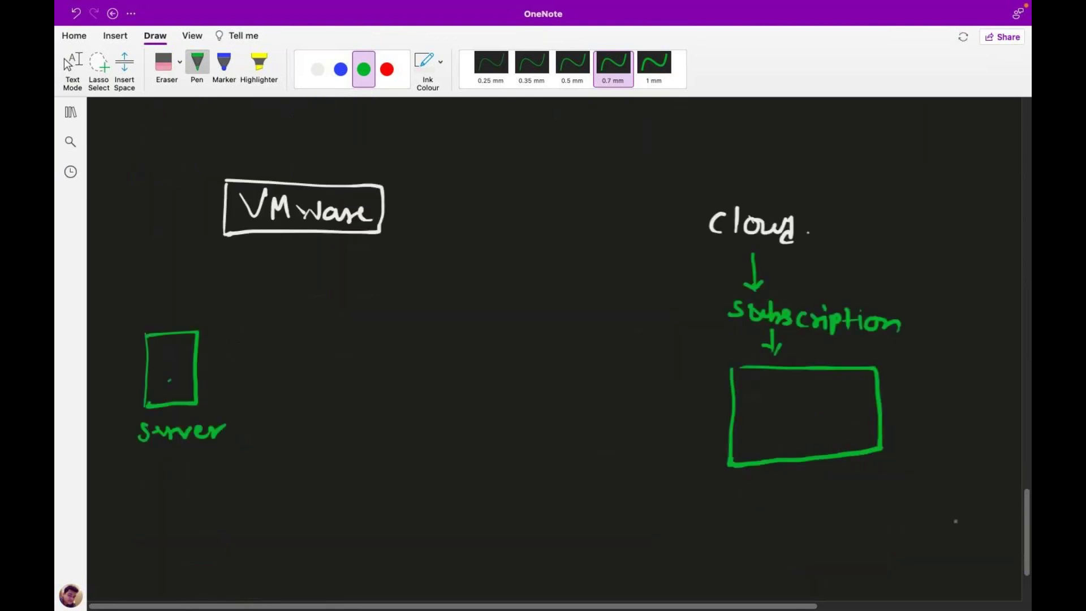
scroll(955, 521, "up", 4)
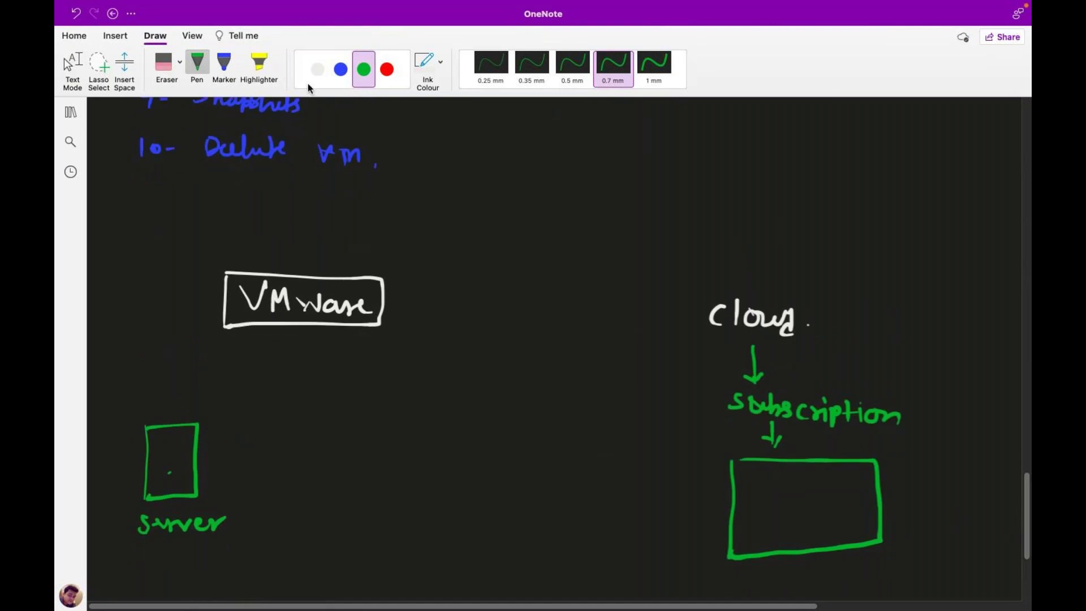
left_click(387, 69)
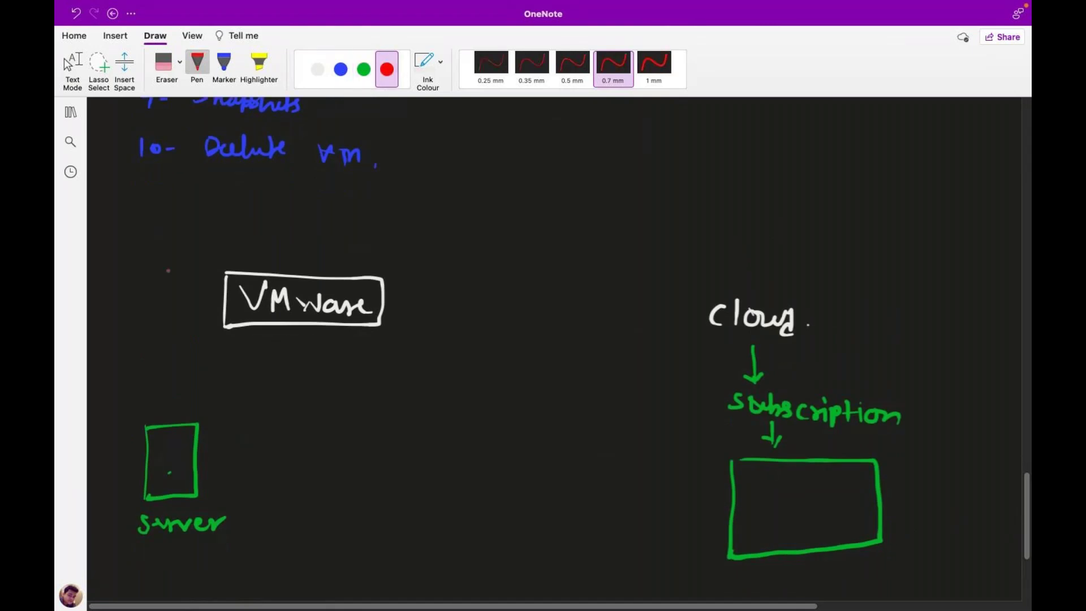
mouse_move(160, 252)
left_mouse_down()
mouse_move(169, 261)
mouse_move(232, 242)
left_mouse_up()
mouse_move(681, 258)
left_mouse_down()
mouse_move(682, 280)
mouse_move(695, 260)
mouse_move(713, 261)
mouse_move(706, 276)
mouse_move(745, 250)
mouse_move(748, 266)
mouse_move(767, 263)
left_mouse_up()
left_click(778, 257)
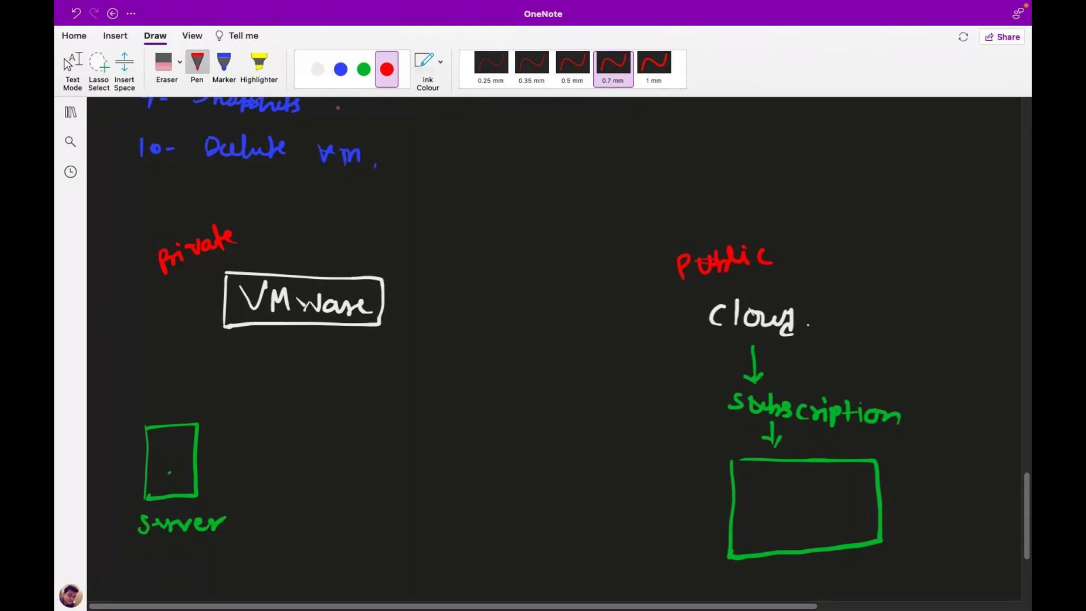
Box the Cloud heading in white and redraw the last letter of "Public" in red.
left_click(318, 69)
left_click_drag(697, 301, 697, 334)
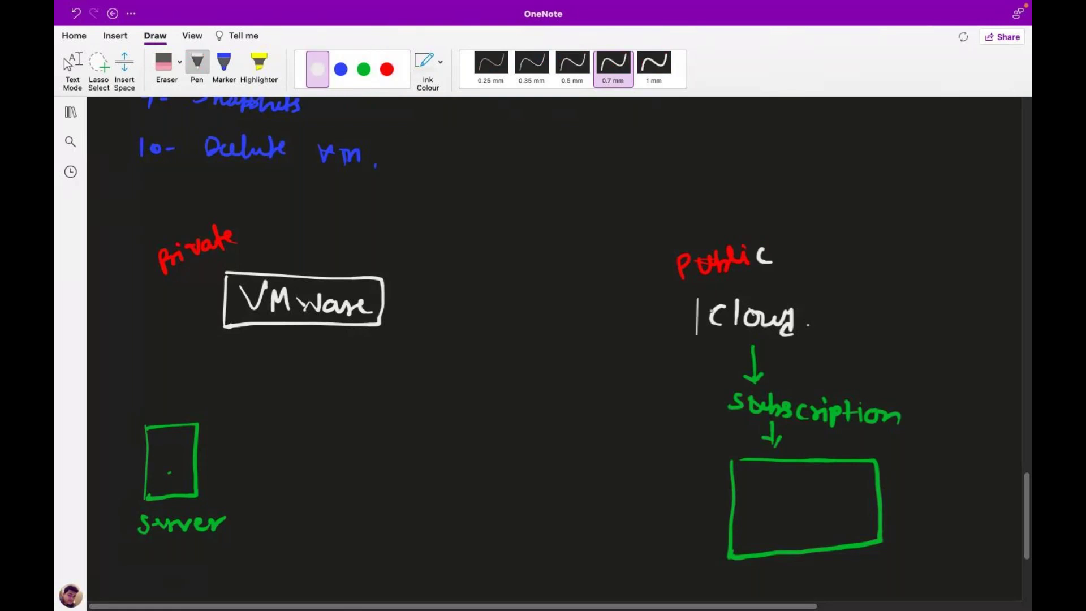
mouse_move(698, 297)
left_mouse_down()
mouse_move(822, 305)
mouse_move(782, 345)
mouse_move(697, 338)
left_mouse_up()
left_click(684, 321)
left_click(387, 69)
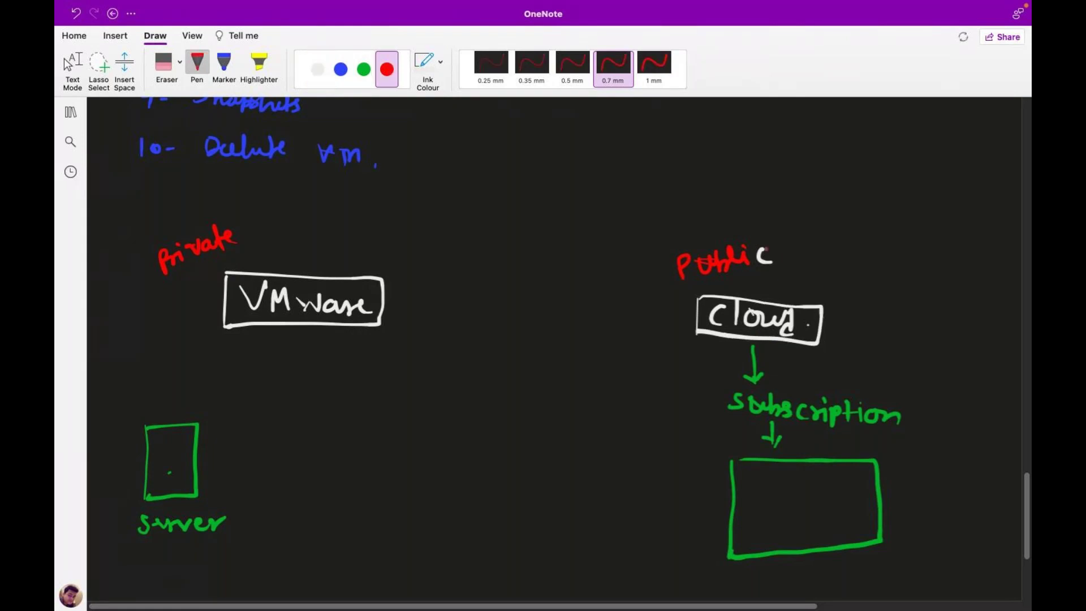
mouse_move(768, 248)
left_mouse_down()
mouse_move(758, 255)
mouse_move(778, 261)
left_mouse_up()
Handwrite "VMware Cloud" in red below and between the two diagrams and draw a red box around it.
scroll(1028, 537, "down", 4)
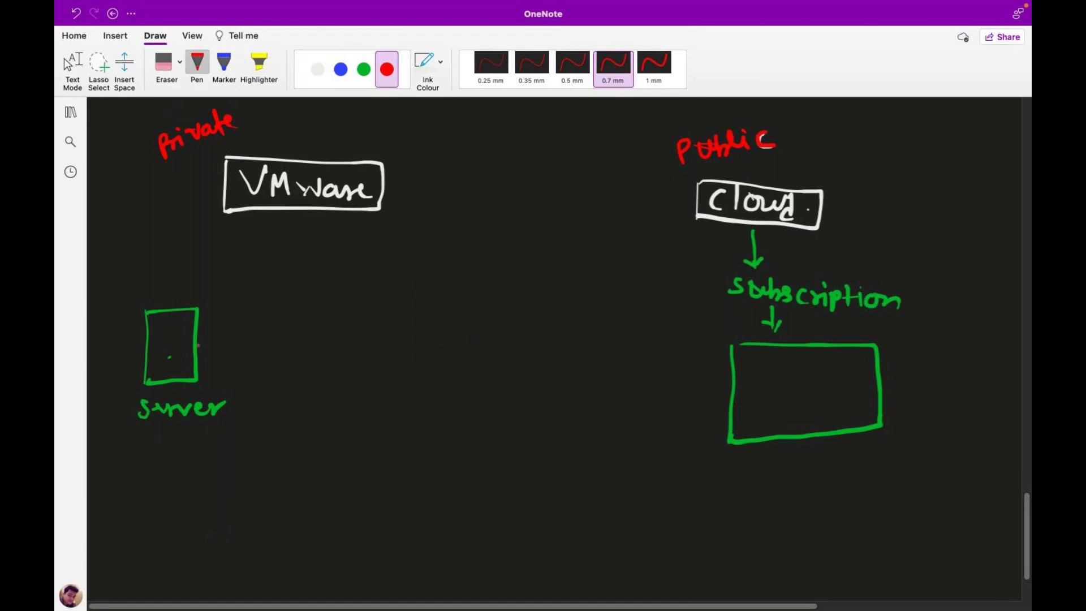
scroll(470, 537, "down", 2)
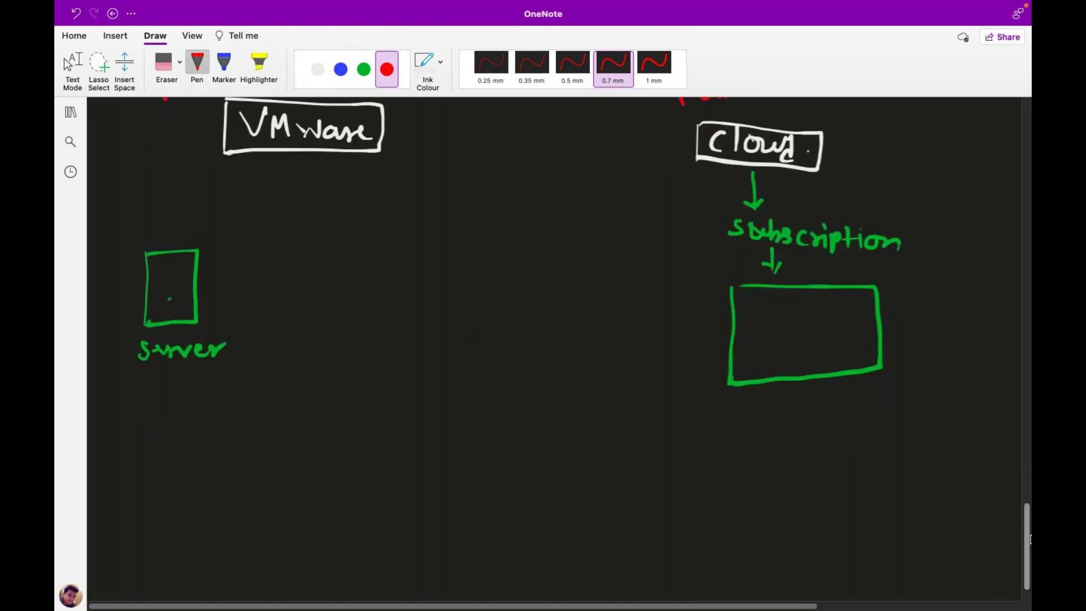
mouse_move(443, 484)
left_mouse_down()
mouse_move(487, 499)
mouse_move(516, 484)
mouse_move(534, 501)
mouse_move(638, 487)
mouse_move(649, 502)
left_mouse_up()
left_click_drag(428, 471, 434, 512)
mouse_move(425, 468)
left_mouse_down()
mouse_move(663, 473)
mouse_move(673, 487)
mouse_move(642, 522)
mouse_move(432, 515)
left_mouse_up()
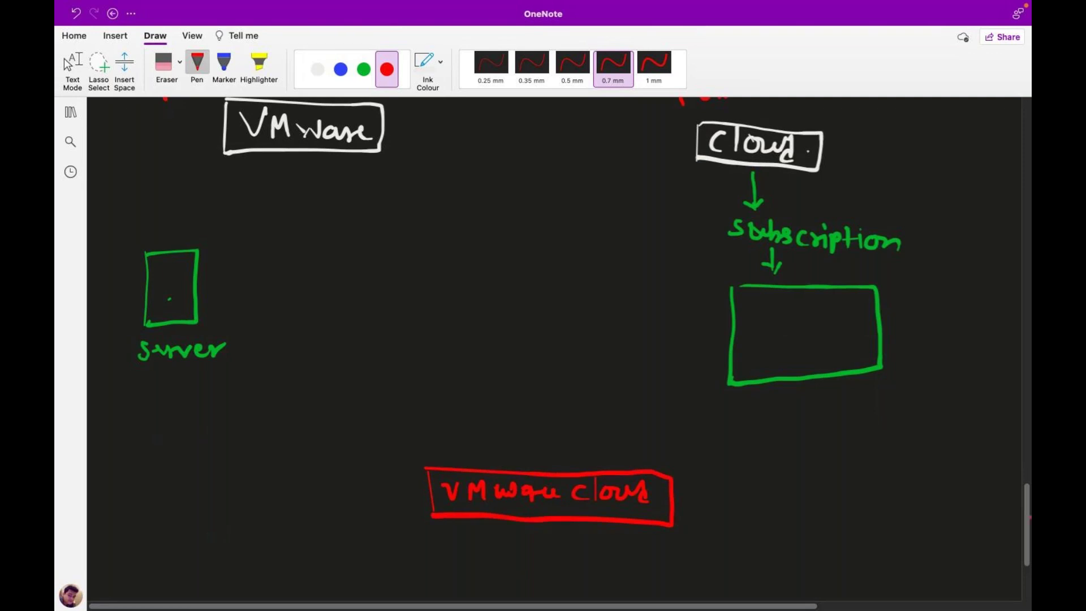
Draw a green arrow down from the VMware Cloud box to a large green rectangle.
scroll(977, 521, "down", 5)
left_click(363, 72)
mouse_move(538, 348)
left_mouse_down()
mouse_move(542, 389)
mouse_move(556, 379)
left_mouse_up()
left_click_drag(448, 420, 452, 544)
mouse_move(448, 422)
left_mouse_down()
mouse_move(701, 429)
mouse_move(704, 529)
mouse_move(451, 541)
left_mouse_up()
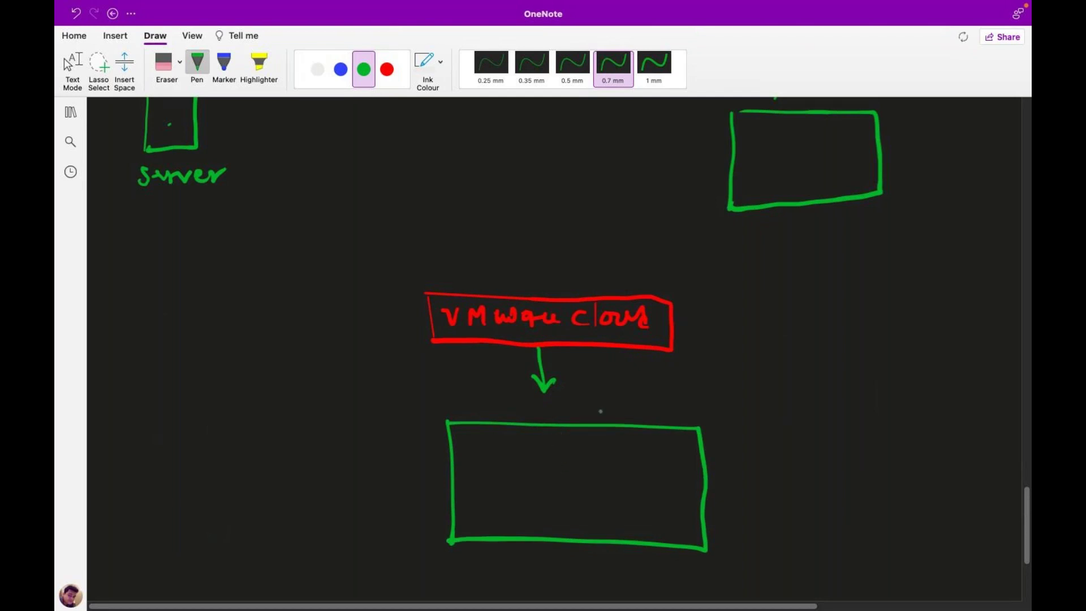
Handwrite "Portal" above the large green rectangle and "VMware Products" inside it, both in white.
left_click(318, 69)
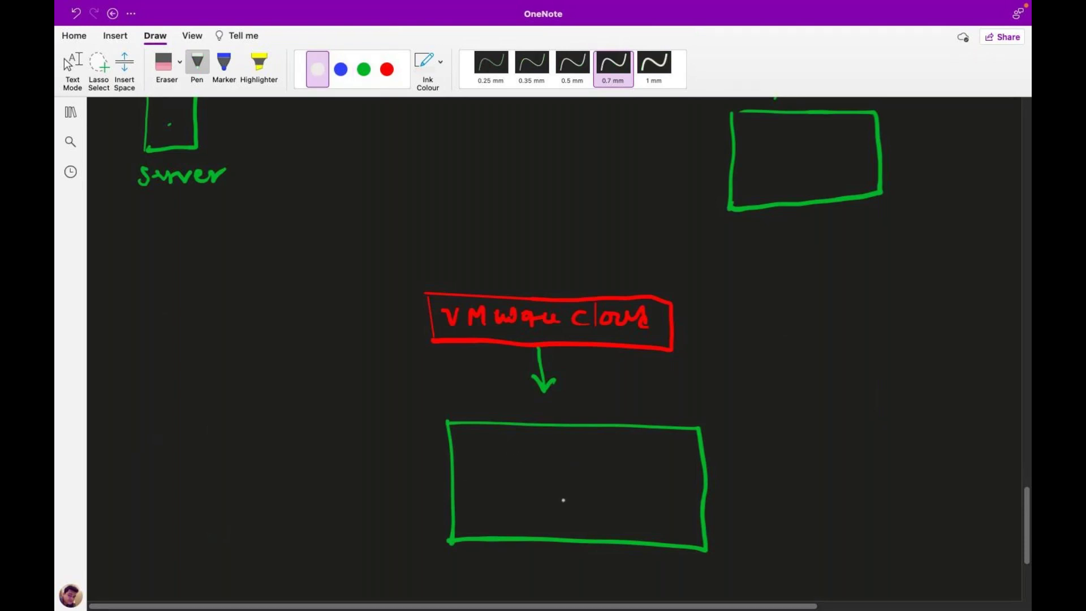
left_click_drag(596, 394, 663, 403)
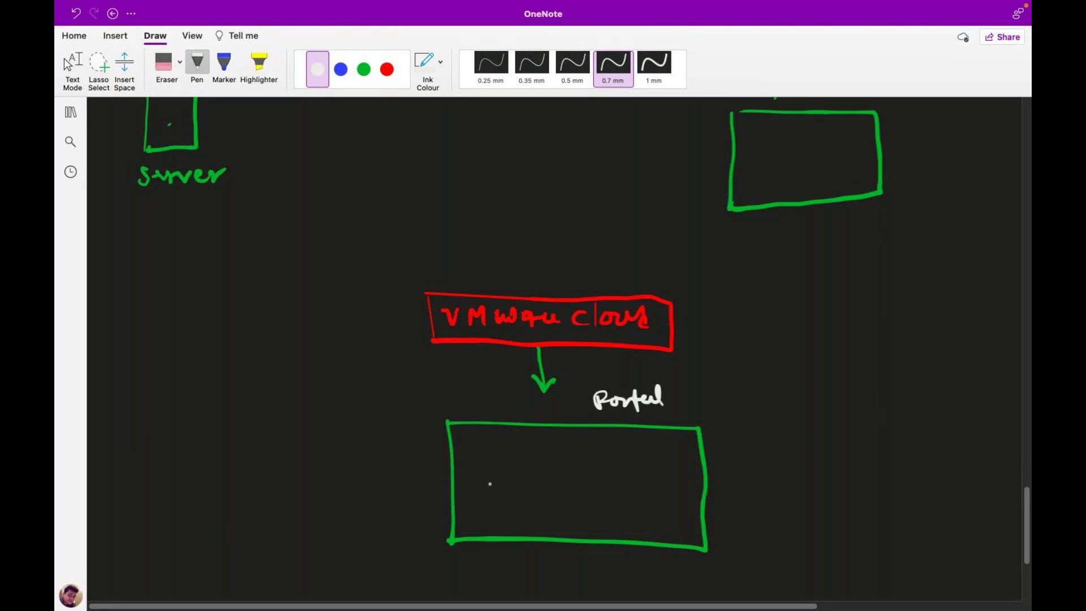
mouse_move(474, 450)
left_mouse_down()
mouse_move(513, 462)
mouse_move(567, 454)
mouse_move(580, 465)
left_mouse_up()
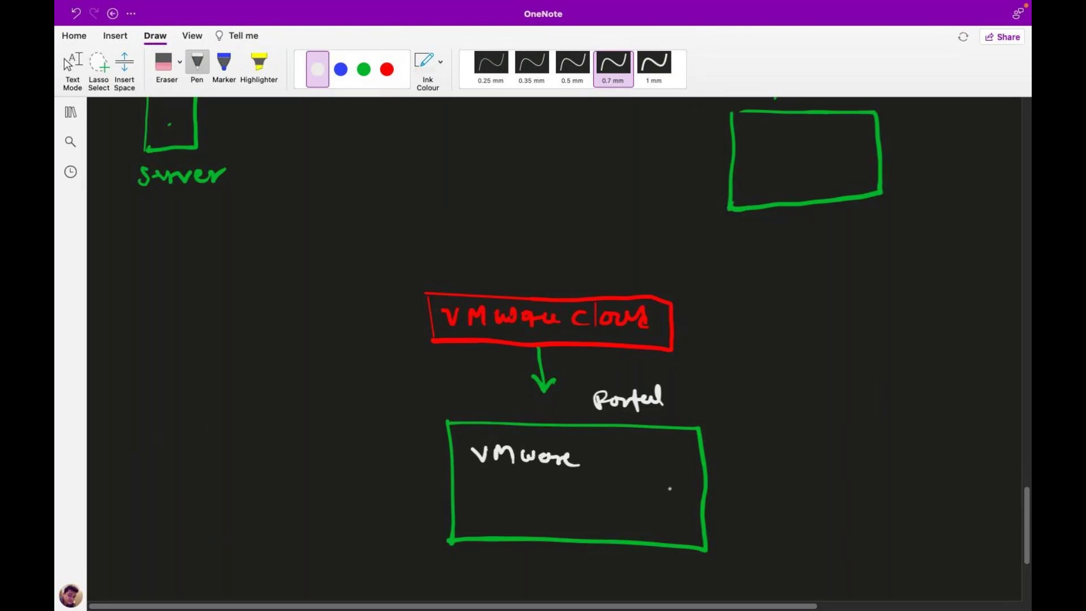
mouse_move(496, 478)
left_mouse_down()
mouse_move(495, 496)
mouse_move(500, 484)
left_mouse_up()
mouse_move(503, 491)
left_mouse_down()
mouse_move(513, 481)
mouse_move(570, 495)
left_mouse_up()
left_click(580, 490)
left_click(594, 489)
Draw two small white upright boxes beside the VMware Products text inside the portal rectangle.
left_click_drag(592, 455, 593, 482)
mouse_move(591, 456)
left_mouse_down()
mouse_move(603, 453)
mouse_move(594, 485)
left_mouse_up()
left_click_drag(643, 452, 630, 480)
mouse_move(641, 453)
left_mouse_down()
mouse_move(647, 481)
mouse_move(631, 488)
left_mouse_up()
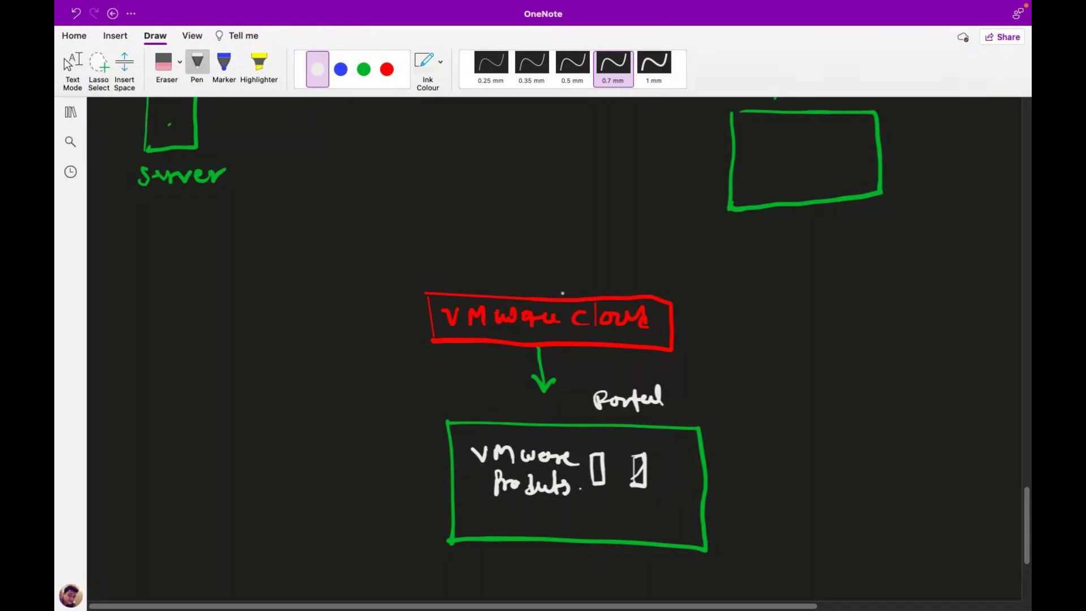
Underline the red "Private" label above the VMware heading in white.
left_click_drag(517, 331, 574, 331)
scroll(1020, 524, "up", 3)
scroll(1029, 509, "up", 4)
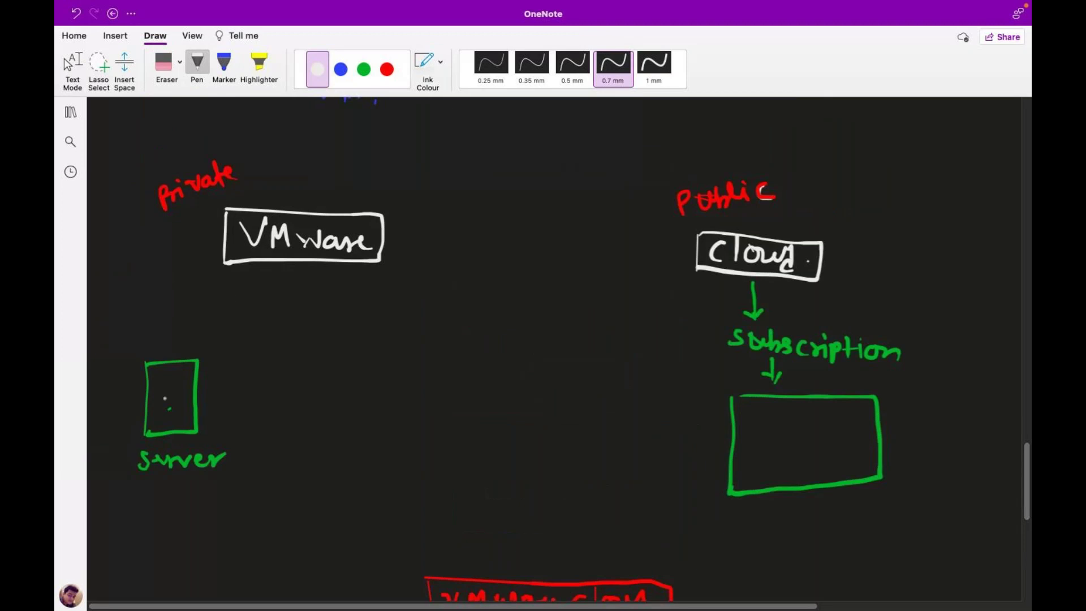
left_click_drag(187, 209, 230, 191)
Handwrite white notes beside and below the green Server box.
mouse_move(237, 334)
left_mouse_down()
mouse_move(247, 353)
mouse_move(247, 343)
mouse_move(288, 355)
left_mouse_up()
left_click_drag(287, 340, 276, 356)
mouse_move(301, 339)
left_mouse_down()
mouse_move(301, 352)
mouse_move(308, 335)
left_mouse_up()
left_click_drag(295, 353, 306, 351)
left_click_drag(228, 385, 244, 383)
mouse_move(260, 379)
left_mouse_down()
mouse_move(260, 396)
mouse_move(309, 373)
mouse_move(311, 390)
mouse_move(337, 382)
left_mouse_up()
mouse_move(290, 382)
left_mouse_down()
mouse_move(294, 396)
mouse_move(337, 380)
left_mouse_up()
mouse_move(243, 422)
left_mouse_down()
mouse_move(244, 440)
mouse_move(258, 425)
mouse_move(243, 442)
mouse_move(324, 440)
left_mouse_up()
left_click_drag(326, 431, 350, 439)
left_click(327, 424)
mouse_move(253, 454)
left_mouse_down()
mouse_move(241, 469)
mouse_move(272, 472)
left_mouse_up()
left_click(256, 468)
mouse_move(277, 461)
left_mouse_down()
mouse_move(356, 482)
mouse_move(375, 464)
mouse_move(437, 469)
left_mouse_up()
left_click(320, 463)
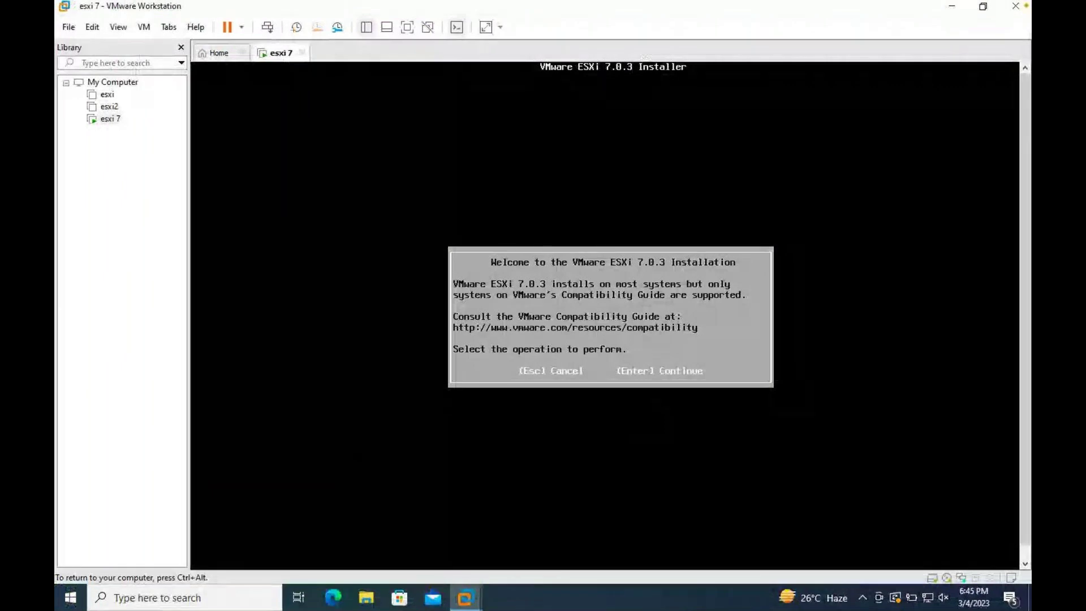
In VMware Workstation, continue from the ESXi 7.0.3 installer's welcome screen to the license agreement, and lower the system volume.
key("Return")
key("XF86AudioRaiseVolume")
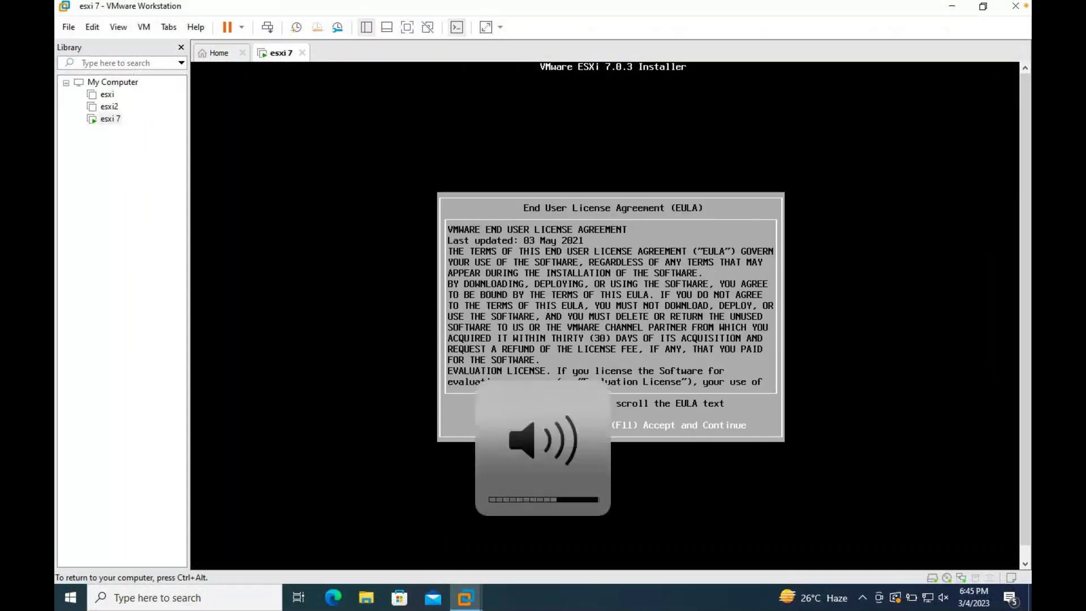
key("XF86AudioLowerVolume")
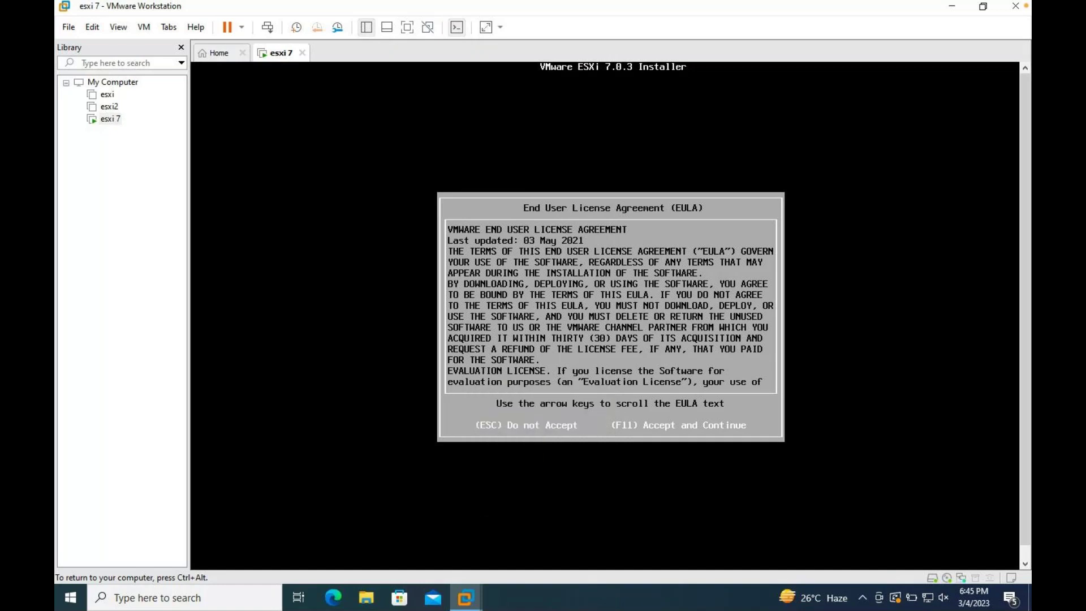
key("XF86AudioLowerVolume")
key("XF86AudioLowerVolume")
key("XF86AudioLowerVolume")
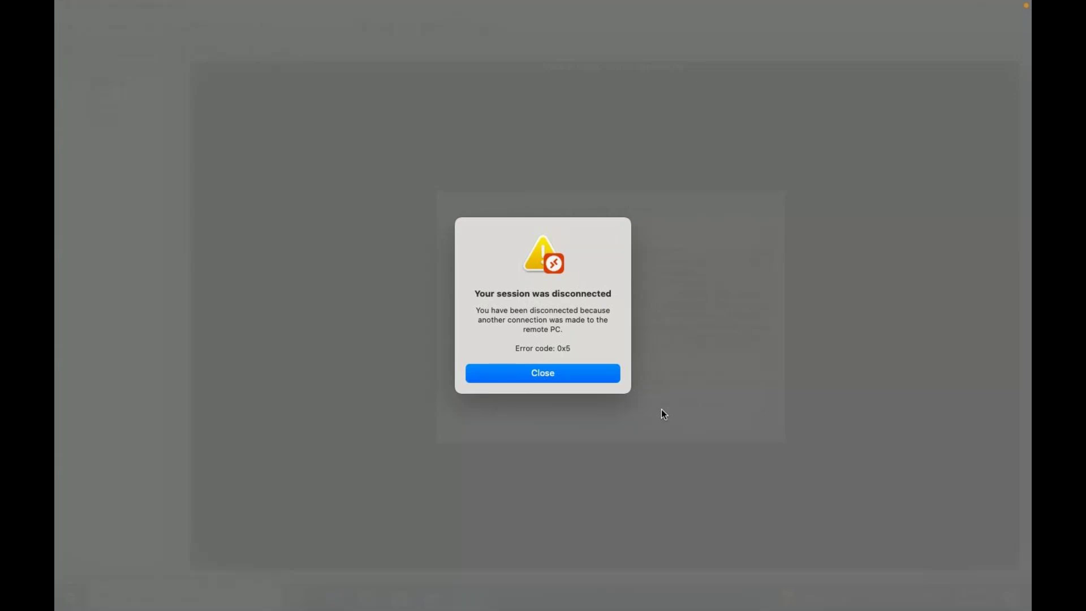
Dismiss the remote session's disconnection messages and lower the system volume.
key("Return")
key("super+q")
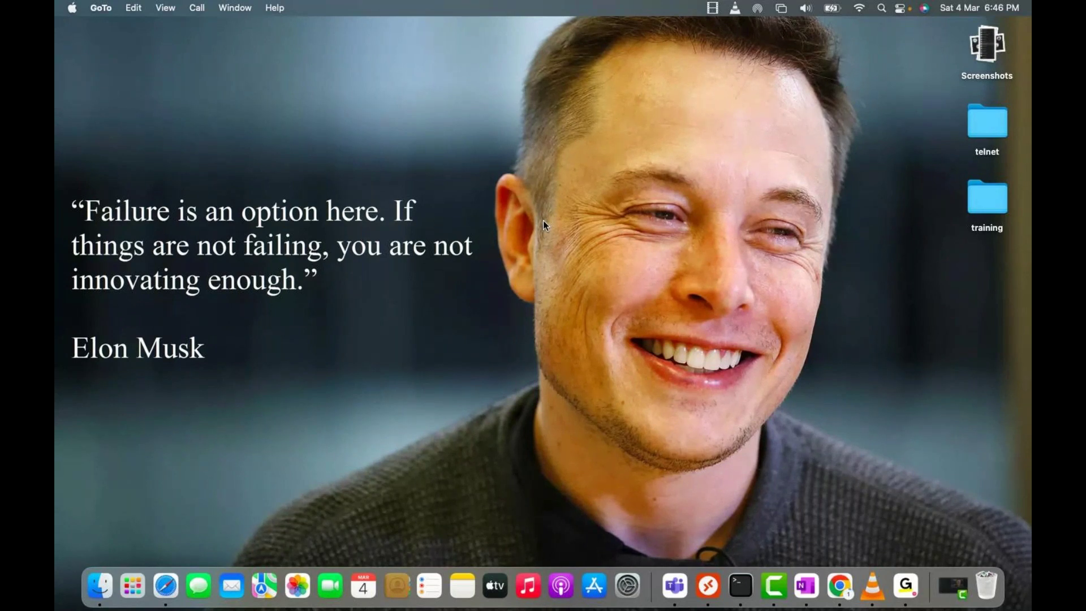
key("XF86AudioLowerVolume")
key("XF86AudioLowerVolume")
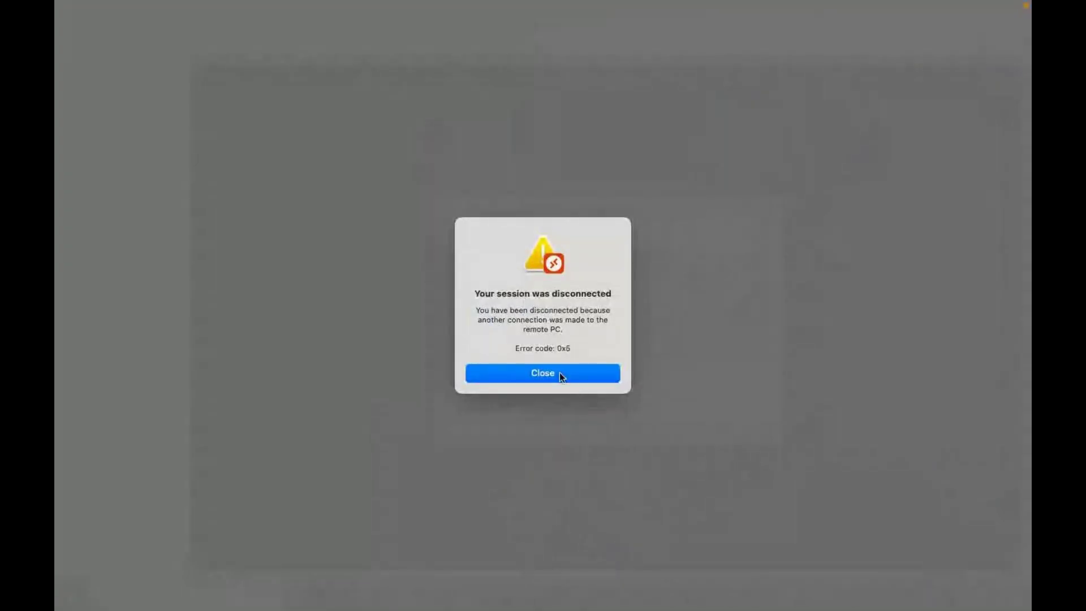
left_click(559, 374)
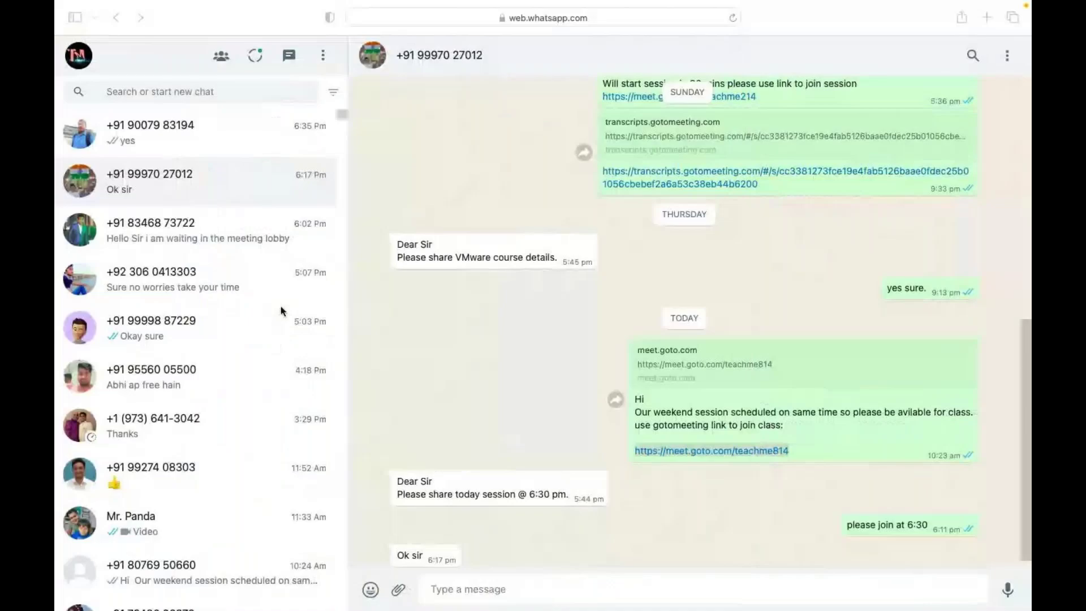
mouse_move(136, 6)
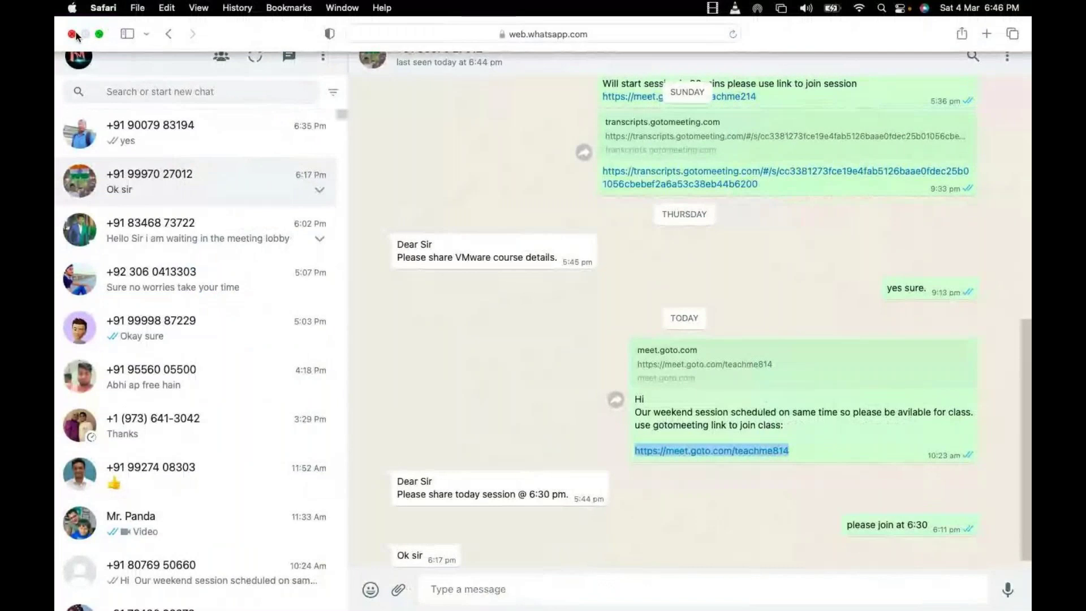
key("ctrl+Right")
key("ctrl+Left")
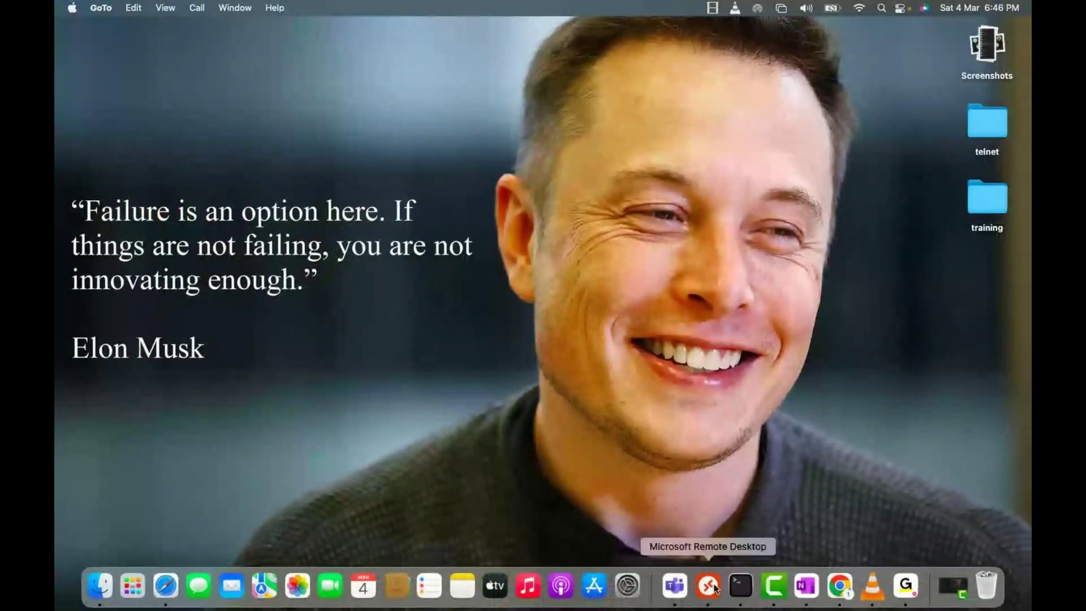
Reopen the remote session in Microsoft Remote Desktop.
left_click(716, 589)
key("Return")
left_click(695, 361)
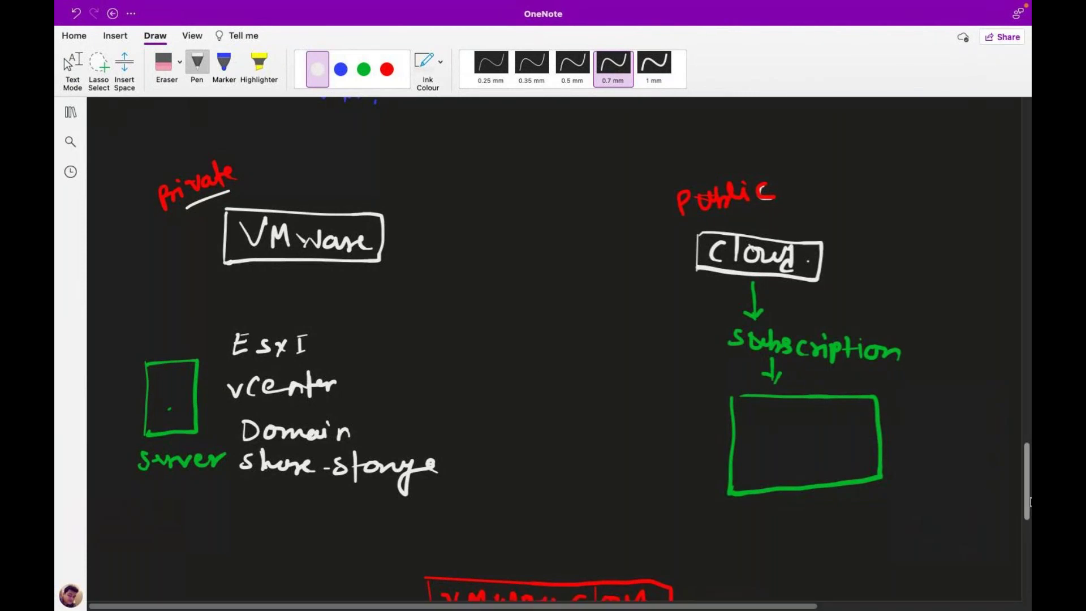
In OneNote, handwrite the white heading "Why Hypervisor type of Bare-Metal." in the empty space below the VMware Cloud diagram.
scroll(1006, 566, "down", 10)
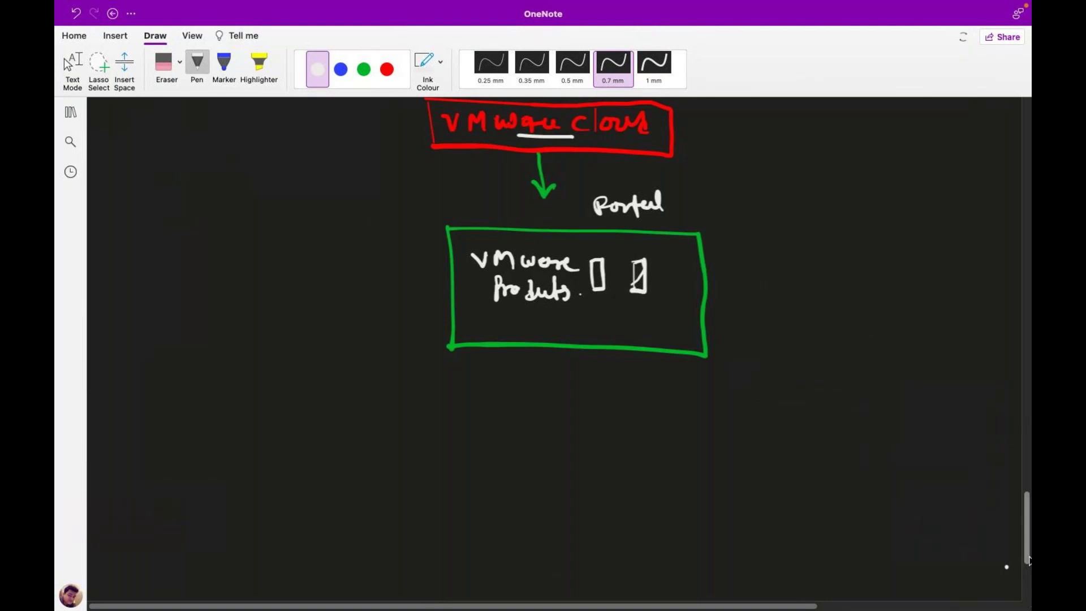
left_click_drag(1028, 533, 1027, 568)
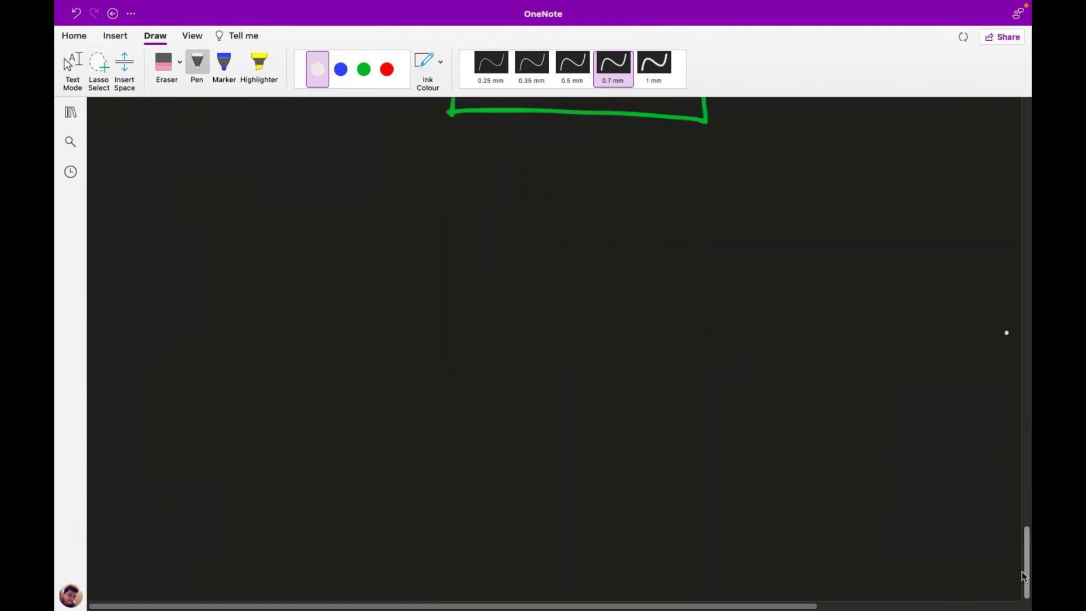
mouse_move(346, 202)
left_mouse_down()
mouse_move(398, 210)
mouse_move(408, 224)
mouse_move(439, 224)
mouse_move(452, 209)
left_mouse_up()
mouse_move(452, 198)
left_mouse_down()
mouse_move(453, 215)
mouse_move(470, 208)
mouse_move(478, 229)
mouse_move(495, 229)
left_mouse_up()
mouse_move(496, 204)
left_mouse_down()
mouse_move(498, 218)
mouse_move(589, 200)
left_mouse_up()
mouse_move(599, 204)
left_mouse_down()
mouse_move(599, 221)
mouse_move(640, 205)
mouse_move(632, 221)
left_mouse_up()
left_click_drag(649, 221, 667, 203)
left_click_drag(679, 212, 704, 210)
mouse_move(691, 200)
left_mouse_down()
mouse_move(691, 226)
mouse_move(715, 210)
mouse_move(723, 233)
left_mouse_up()
left_click_drag(740, 201, 741, 235)
mouse_move(742, 210)
left_mouse_down()
mouse_move(813, 233)
mouse_move(830, 213)
mouse_move(853, 226)
mouse_move(869, 214)
mouse_move(856, 224)
left_mouse_up()
mouse_move(886, 210)
left_mouse_down()
mouse_move(889, 220)
mouse_move(913, 212)
left_mouse_up()
left_click_drag(919, 214, 971, 216)
left_click(929, 209)
left_click(973, 218)
mouse_move(974, 194)
left_mouse_down()
mouse_move(972, 210)
mouse_move(1012, 222)
left_mouse_up()
left_click(1020, 222)
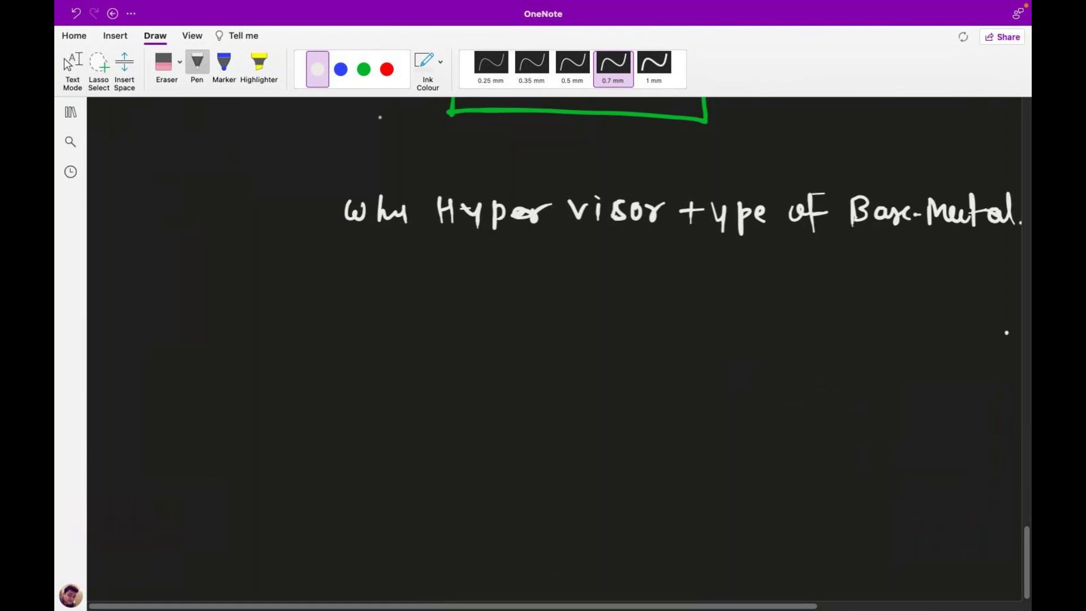
Draw a green monitor with a triangular stand below the "Why Hypervisor" heading.
left_click(364, 69)
left_click_drag(474, 302, 476, 360)
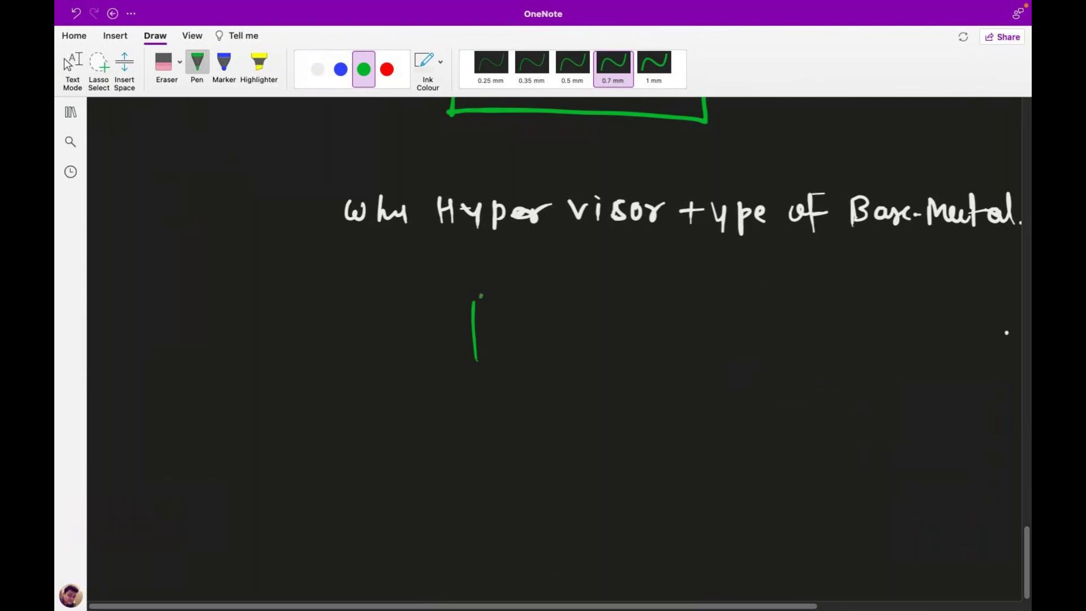
mouse_move(480, 295)
left_mouse_down()
mouse_move(555, 295)
mouse_move(560, 356)
mouse_move(477, 354)
mouse_move(502, 364)
mouse_move(497, 372)
left_mouse_up()
left_click_drag(508, 354, 526, 371)
Handwrite "SRV-2012, 16. 19" in green beside the monitor.
mouse_move(603, 278)
left_mouse_down()
mouse_move(584, 296)
mouse_move(625, 298)
mouse_move(642, 281)
mouse_move(682, 299)
mouse_move(695, 284)
mouse_move(704, 303)
mouse_move(725, 290)
mouse_move(735, 300)
left_mouse_up()
left_click_drag(737, 297, 803, 303)
left_click(781, 300)
left_click_drag(827, 282, 824, 309)
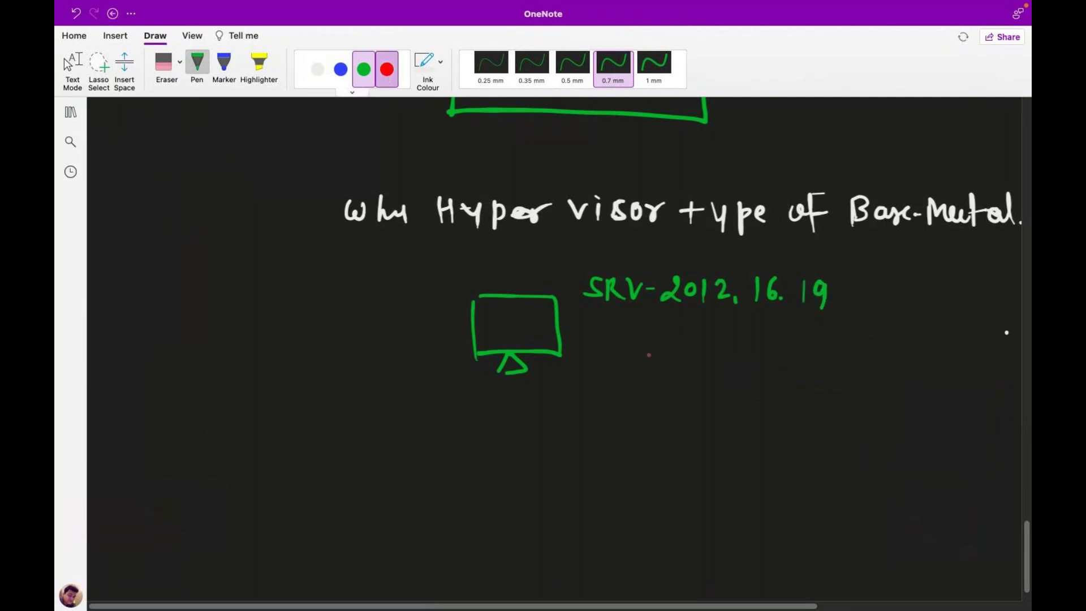
Add red arrows labelled "Core Installation" and "GUI" beneath the green server versions.
left_click(386, 69)
mouse_move(609, 343)
left_mouse_down()
mouse_move(647, 342)
mouse_move(638, 354)
mouse_move(714, 339)
mouse_move(814, 353)
mouse_move(789, 350)
mouse_move(825, 346)
mouse_move(846, 326)
mouse_move(848, 351)
mouse_move(928, 345)
left_mouse_up()
left_click_drag(621, 402, 641, 410)
key("super+z")
mouse_move(673, 396)
left_mouse_down()
mouse_move(673, 414)
mouse_move(690, 417)
left_mouse_up()
mouse_move(688, 416)
left_mouse_down()
mouse_move(702, 404)
mouse_move(757, 414)
mouse_move(755, 400)
left_mouse_up()
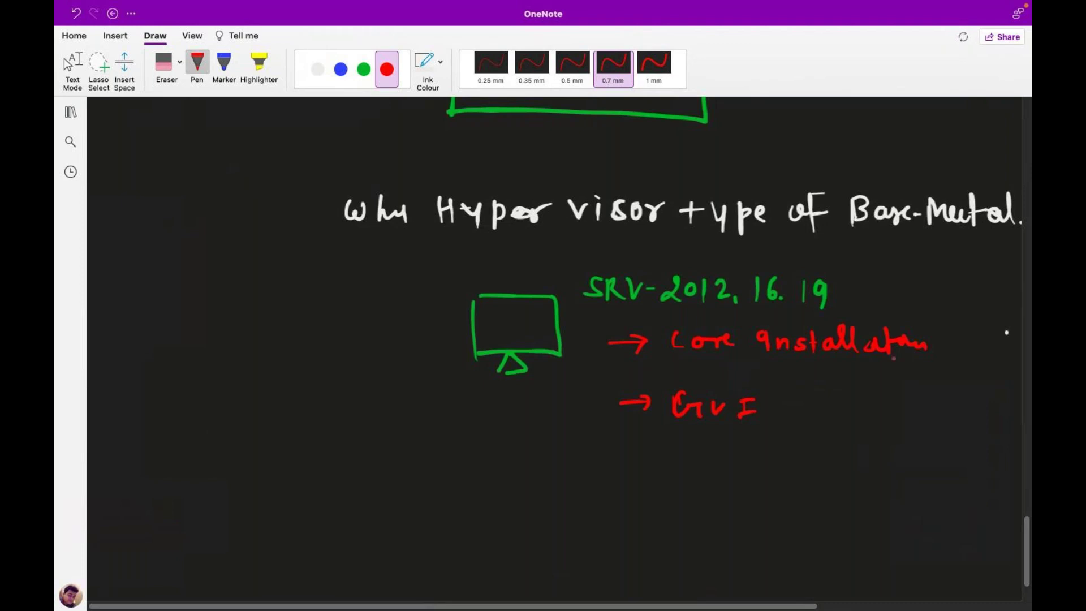
Underline the Core Installation label in red and write "CLI" above the green monitor.
left_click_drag(734, 361, 791, 361)
mouse_move(477, 276)
left_mouse_down()
mouse_move(472, 285)
mouse_move(511, 287)
left_mouse_up()
left_click_drag(507, 288, 516, 287)
left_click_drag(509, 274, 517, 272)
Handwrite "+ Hyper-V" in blue after the Core Installation label.
left_click(341, 69)
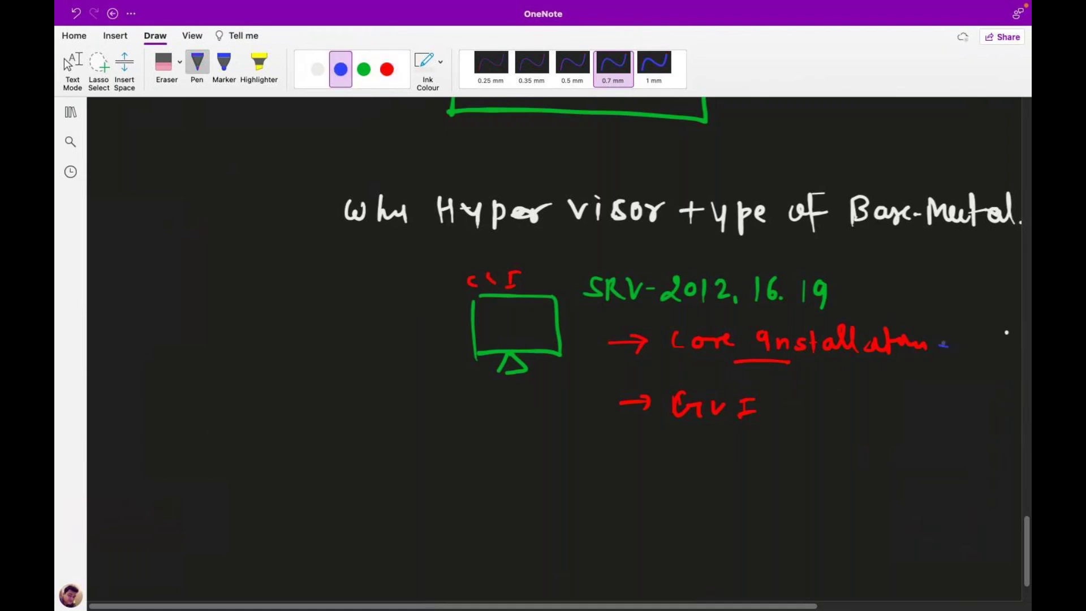
left_click_drag(944, 343, 944, 358)
mouse_move(961, 338)
left_mouse_down()
mouse_move(962, 358)
mouse_move(972, 348)
mouse_move(982, 364)
mouse_move(1017, 350)
mouse_move(974, 384)
mouse_move(960, 376)
left_mouse_up()
left_click_drag(975, 384, 985, 372)
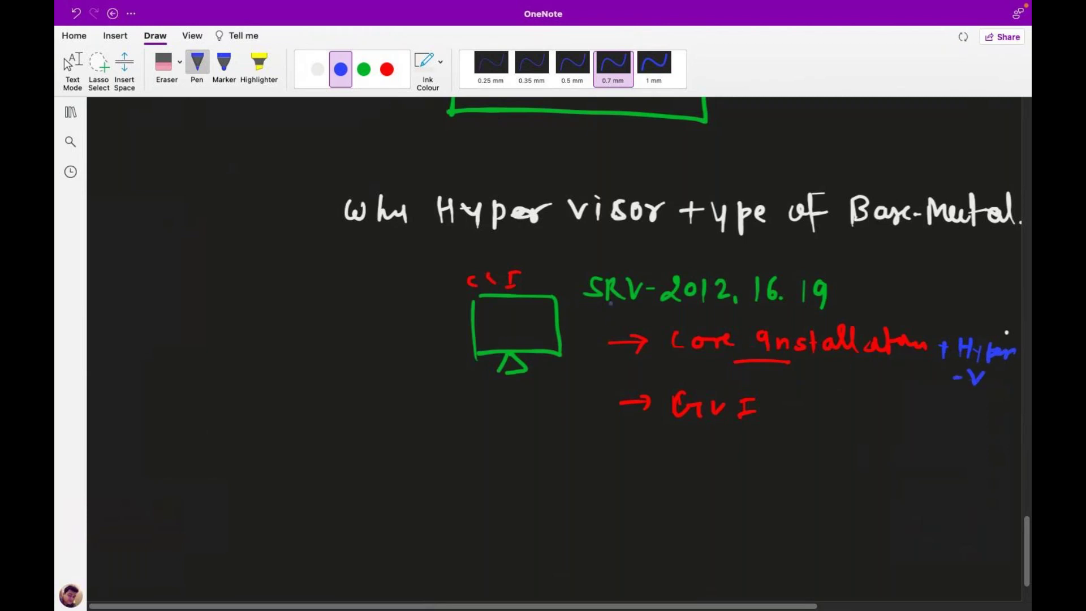
Handwrite the specifications "32GB", "4 Core" and "100GB" in white on the left side of the green monitor.
left_click(319, 68)
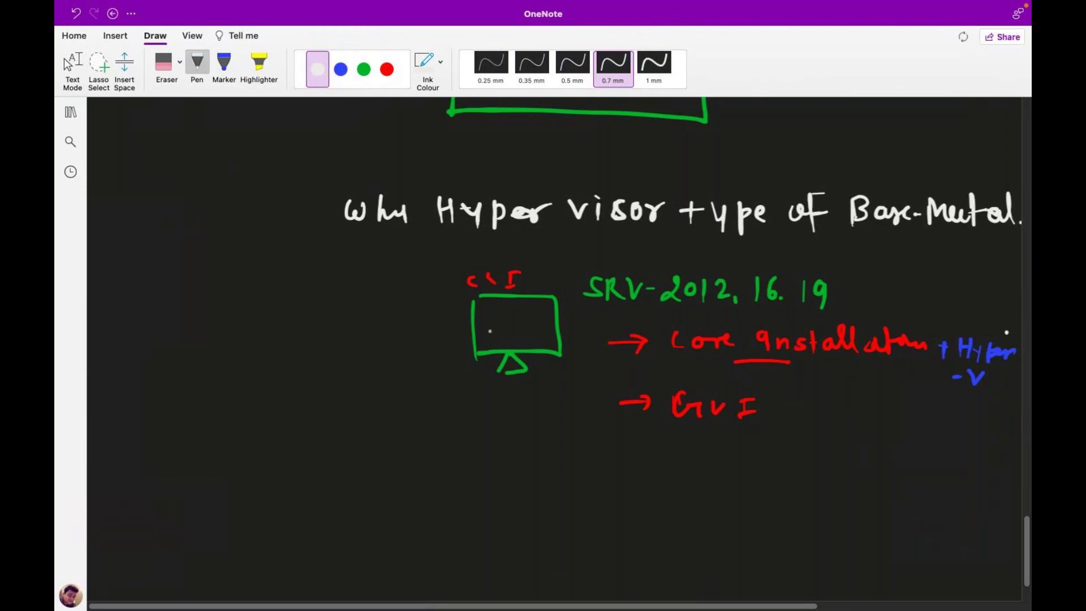
mouse_move(343, 297)
left_mouse_down()
mouse_move(343, 312)
mouse_move(392, 303)
mouse_move(400, 313)
mouse_move(412, 299)
mouse_move(368, 341)
left_mouse_up()
mouse_move(363, 330)
left_mouse_down()
mouse_move(365, 348)
mouse_move(412, 335)
mouse_move(422, 342)
mouse_move(389, 344)
mouse_move(343, 386)
mouse_move(371, 370)
mouse_move(396, 374)
mouse_move(394, 390)
mouse_move(413, 363)
mouse_move(408, 387)
left_mouse_up()
left_click(417, 380)
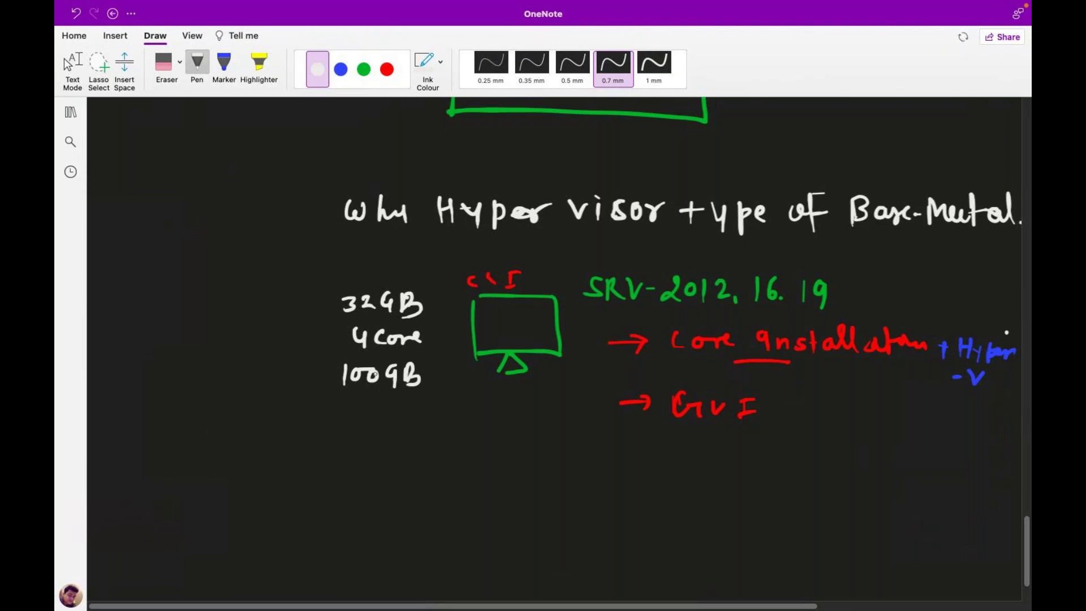
Tick the Core Installation option in white and bracket the hardware specifications with an arrow pointing down.
left_click_drag(588, 338, 616, 326)
mouse_move(425, 298)
left_mouse_down()
mouse_move(446, 331)
mouse_move(422, 398)
mouse_move(469, 451)
mouse_move(484, 441)
left_mouse_up()
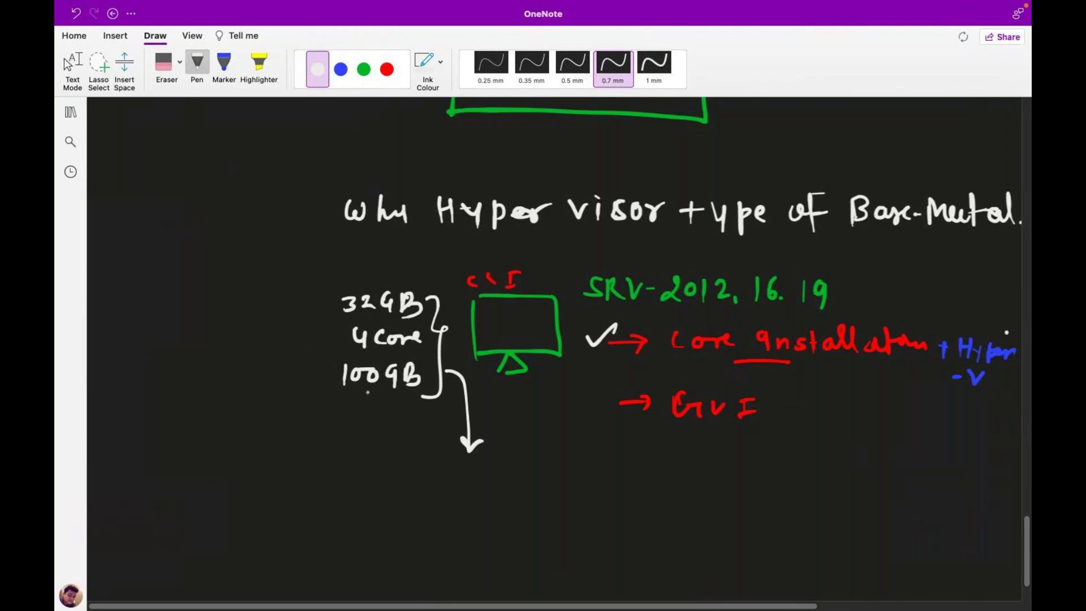
Draw a row of four small white computers beneath the specifications' arrow.
left_click_drag(380, 464, 380, 486)
mouse_move(379, 465)
left_mouse_down()
mouse_move(401, 465)
mouse_move(377, 485)
mouse_move(388, 491)
left_mouse_up()
left_click_drag(380, 491, 399, 491)
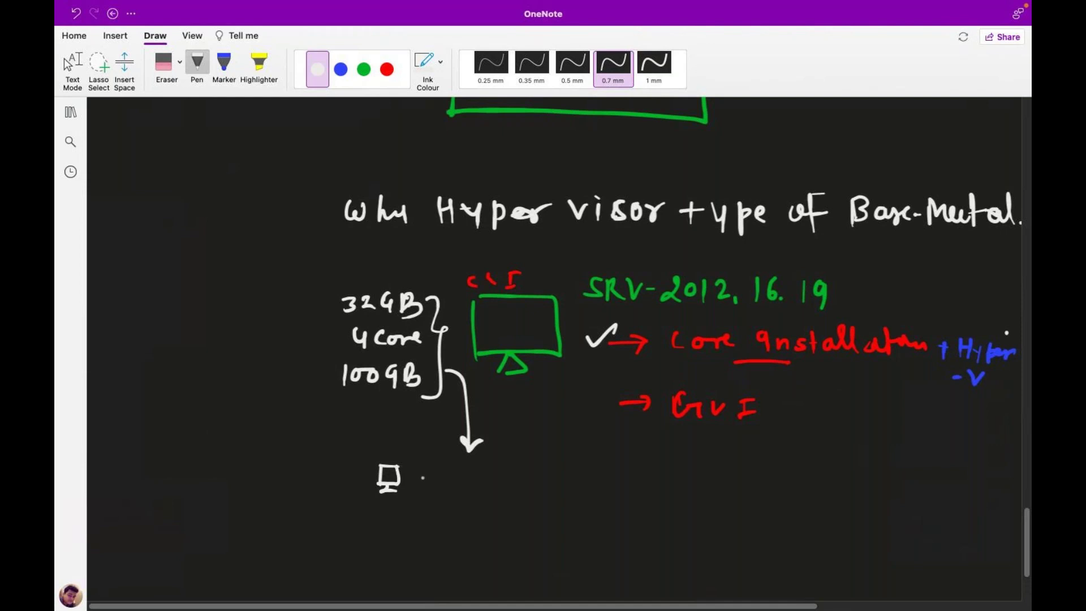
mouse_move(421, 467)
left_mouse_down()
mouse_move(422, 487)
mouse_move(440, 466)
mouse_move(424, 485)
mouse_move(433, 488)
left_mouse_up()
key("super+z")
key("super+z")
mouse_move(441, 469)
left_mouse_down()
mouse_move(451, 495)
mouse_move(500, 498)
mouse_move(525, 493)
mouse_move(547, 467)
mouse_move(527, 488)
mouse_move(550, 498)
left_mouse_up()
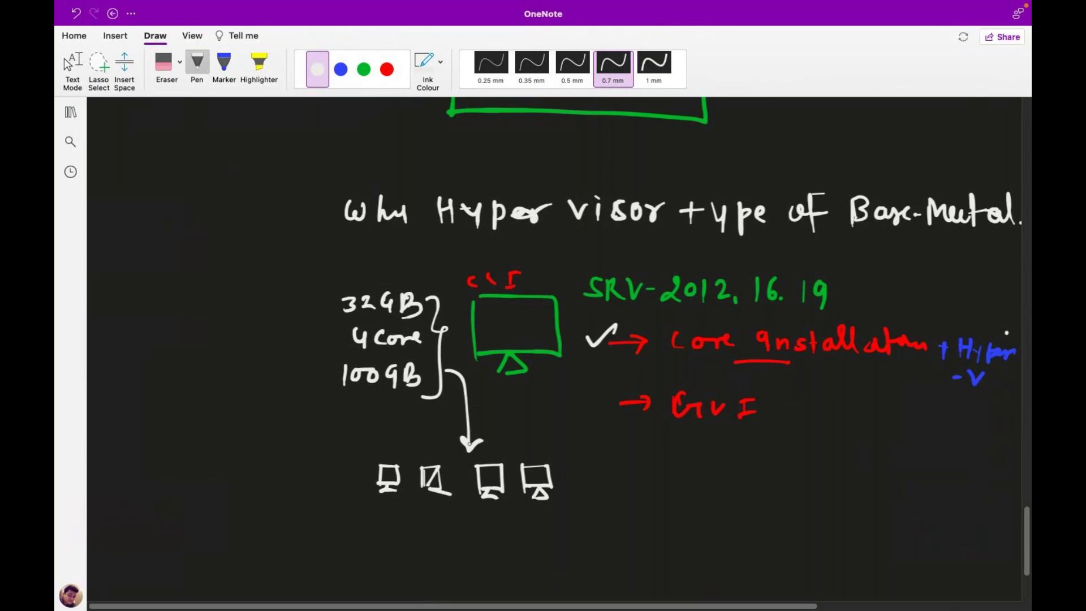
Draw white arrows branching to the four small computers and label the row "VM's".
mouse_move(460, 447)
left_mouse_down()
mouse_move(405, 452)
mouse_move(452, 465)
left_mouse_up()
mouse_move(476, 451)
left_mouse_down()
mouse_move(538, 455)
mouse_move(546, 478)
mouse_move(581, 478)
mouse_move(586, 494)
mouse_move(615, 498)
left_mouse_up()
left_click(485, 461)
left_click(606, 483)
left_click(606, 490)
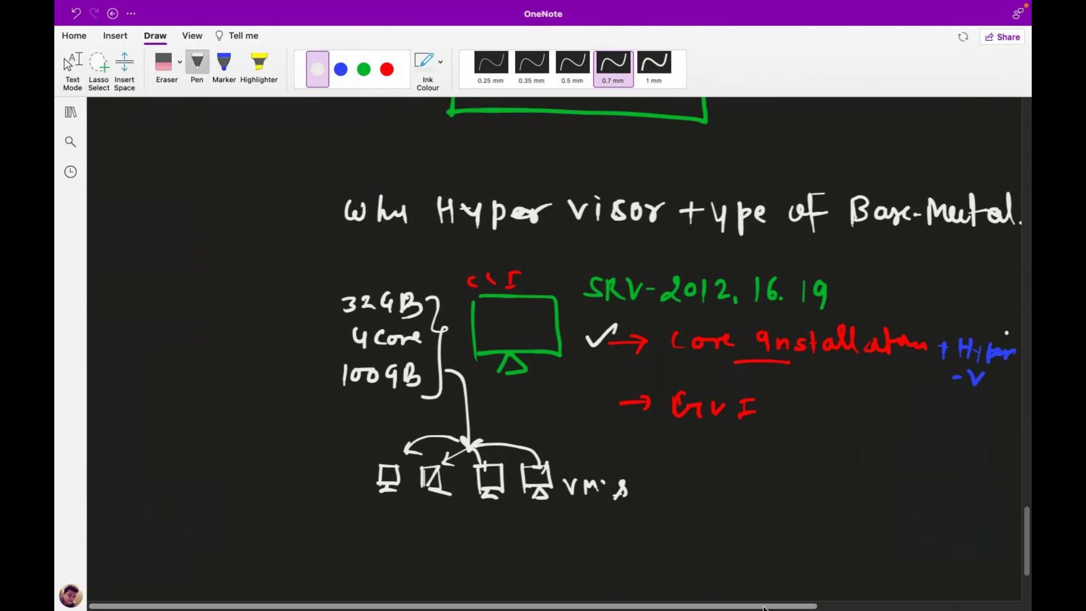
In VMware Workstation, reboot the esxi 7 virtual machine from the ESXi 7.0.3 installer's completion screen.
left_click_drag(760, 606, 819, 606)
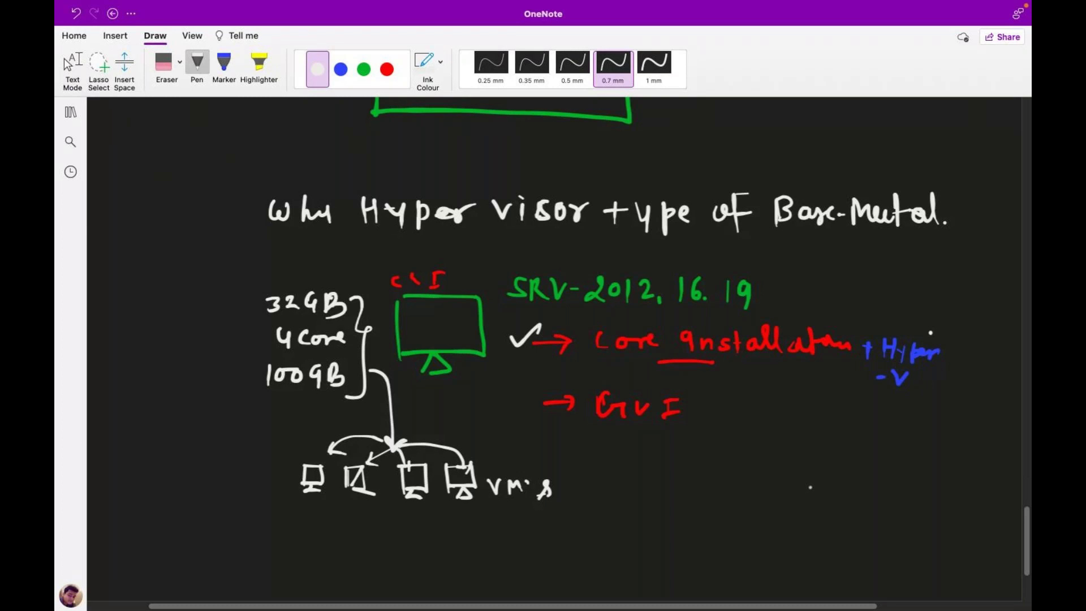
scroll(810, 487, "up", 5)
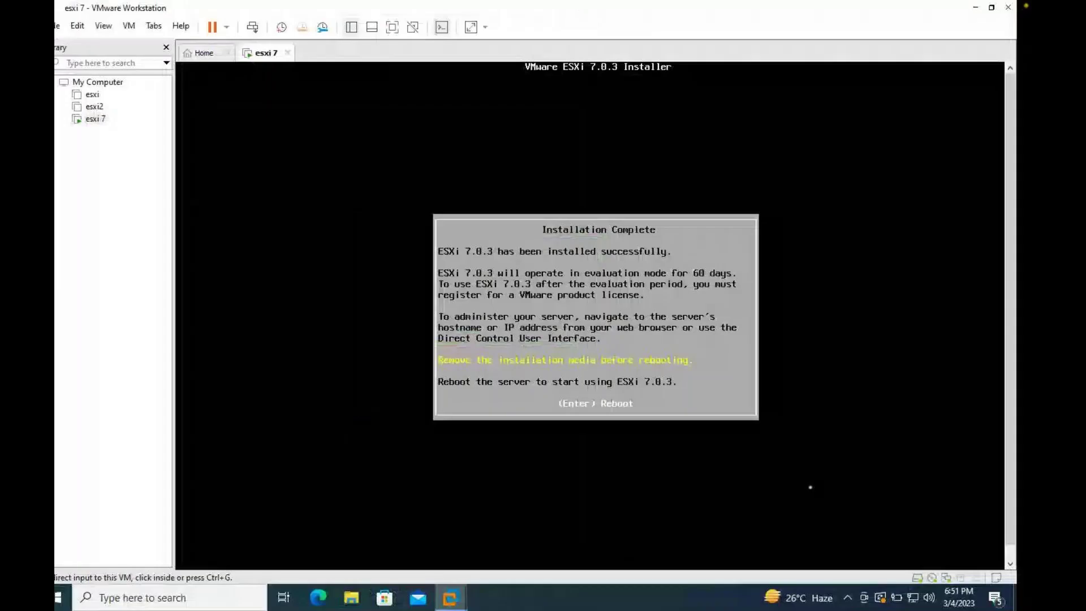
left_click(810, 487)
key("Return")
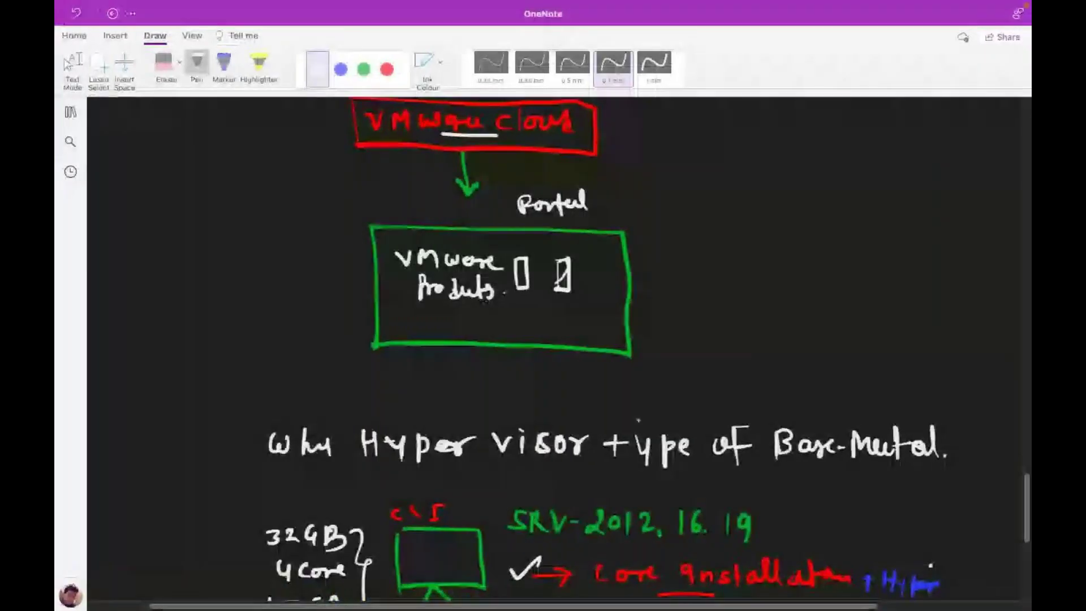
Switch to OneNote and examine the RAM calculation notes at the start of the "Configure and Manage Virtual Machine" page.
scroll(543, 339, "up", 15)
scroll(562, 395, "up", 5)
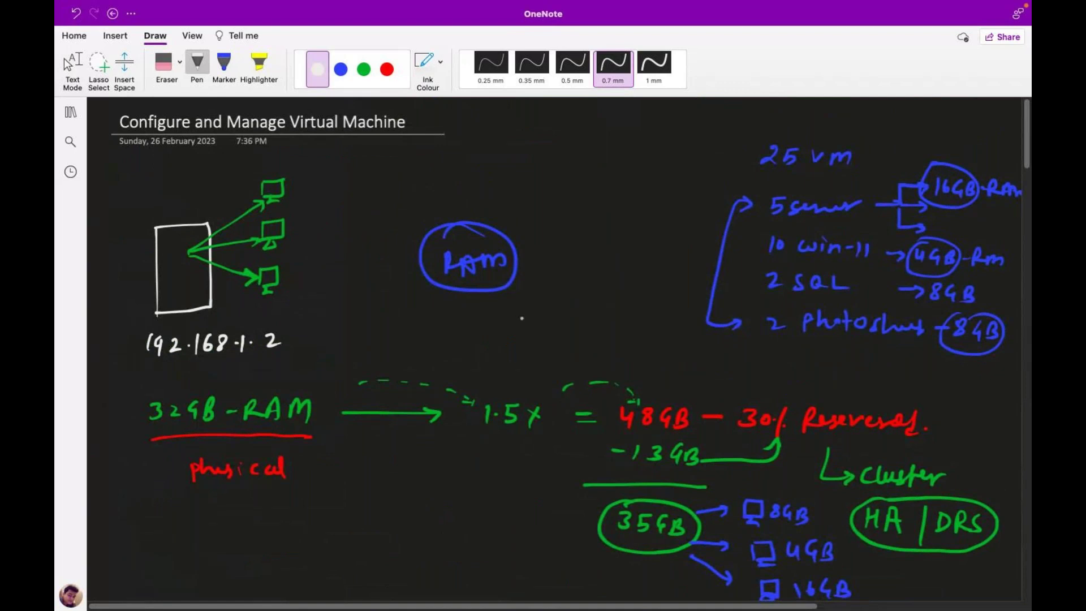
scroll(519, 319, "right", 2)
scroll(516, 319, "left", 2)
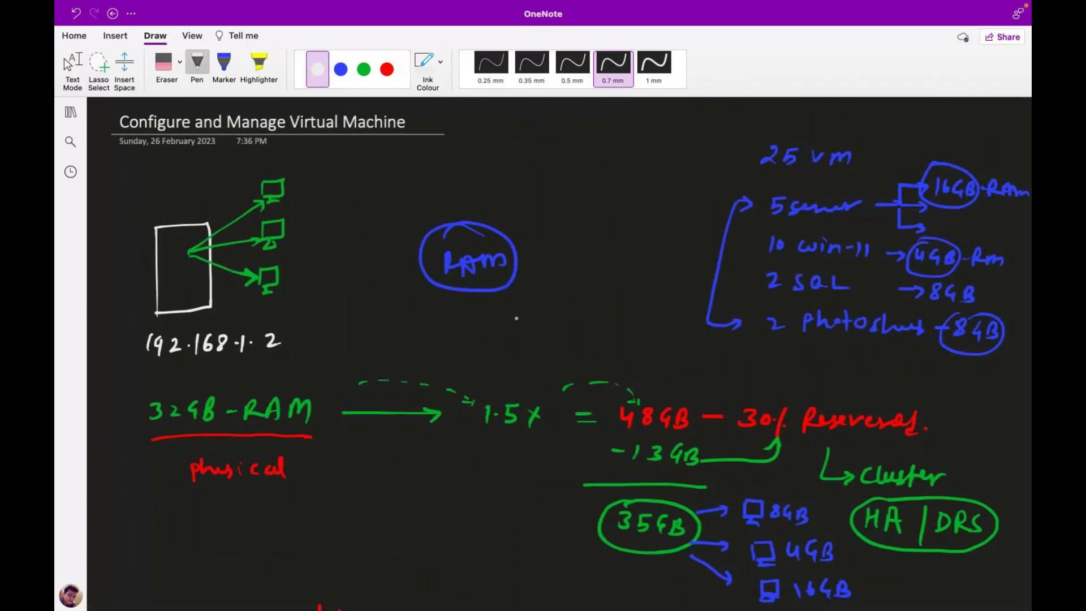
scroll(516, 319, "up", 1)
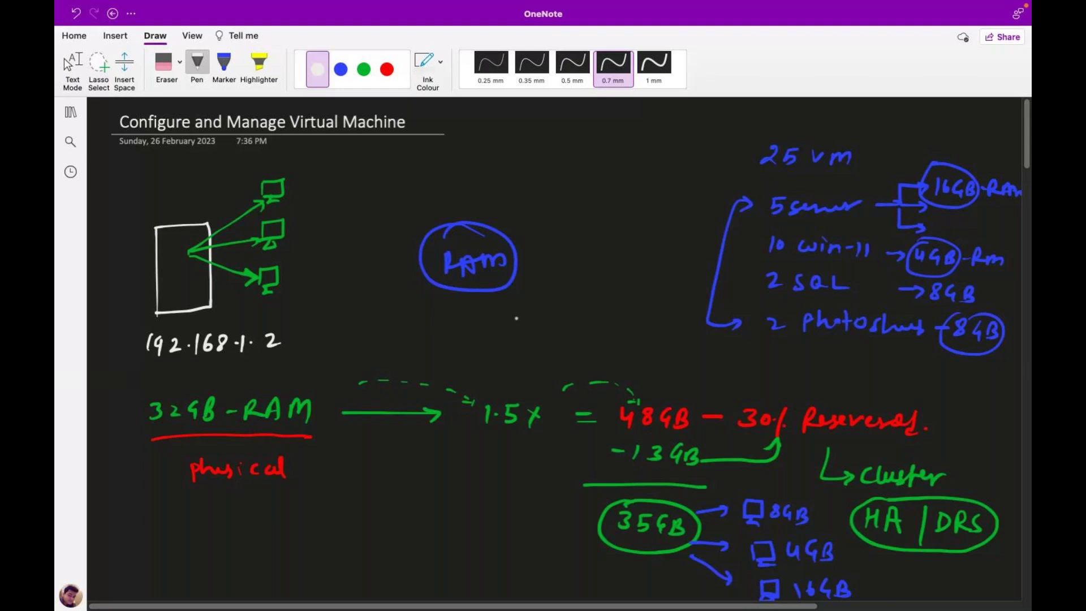
scroll(516, 319, "right", 2)
scroll(516, 319, "left", 2)
scroll(516, 319, "down", 5)
scroll(515, 318, "up", 5)
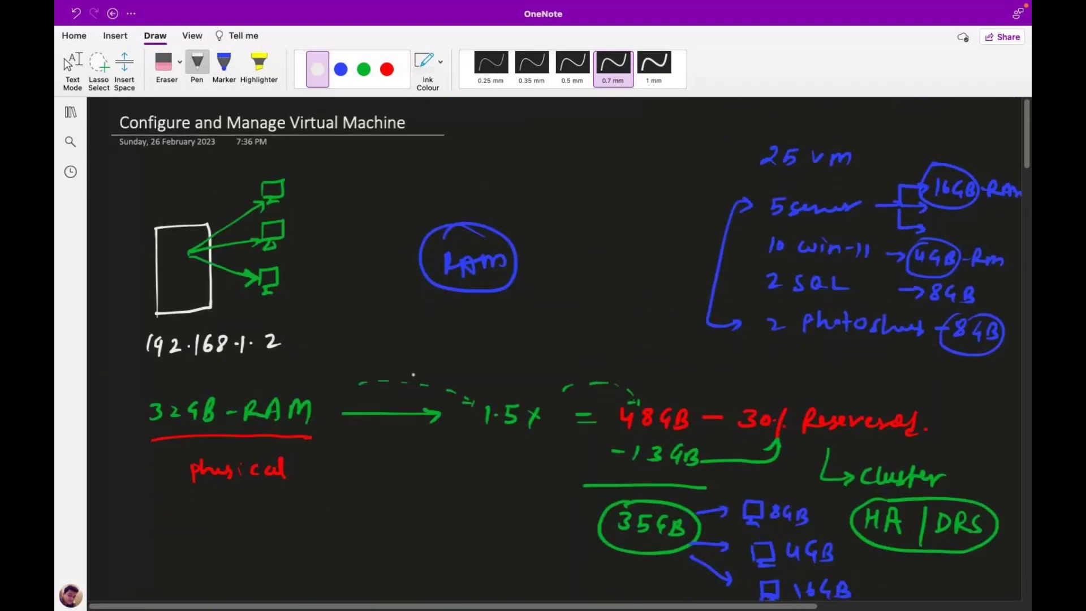
scroll(413, 374, "down", 2)
scroll(412, 373, "up", 2)
Review the CPU calculation notes, from the processor history to the cores-to-VMs formula.
scroll(414, 371, "down", 7)
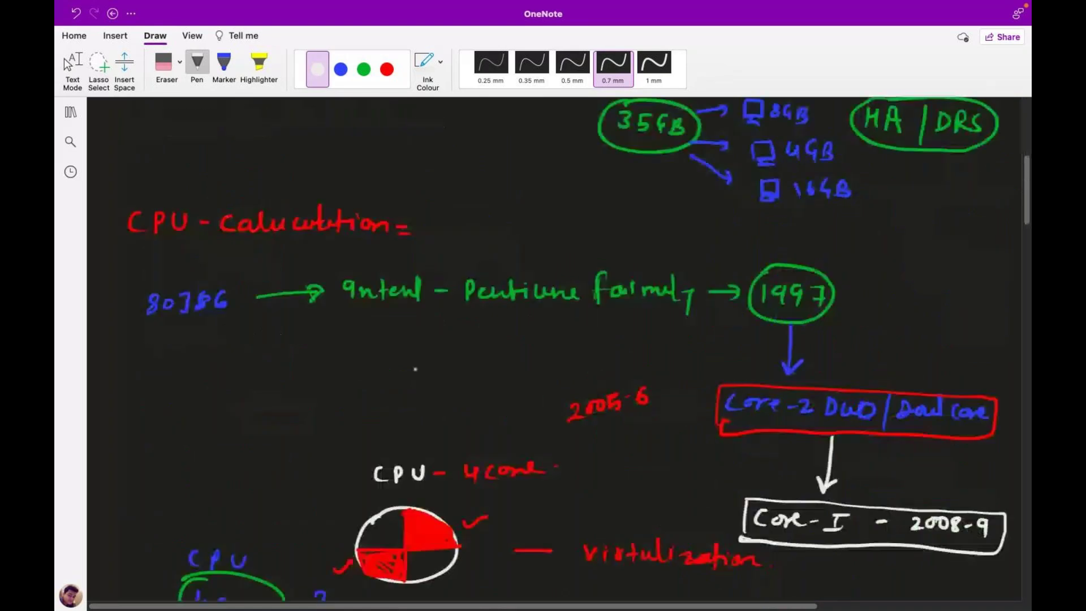
scroll(415, 369, "down", 1)
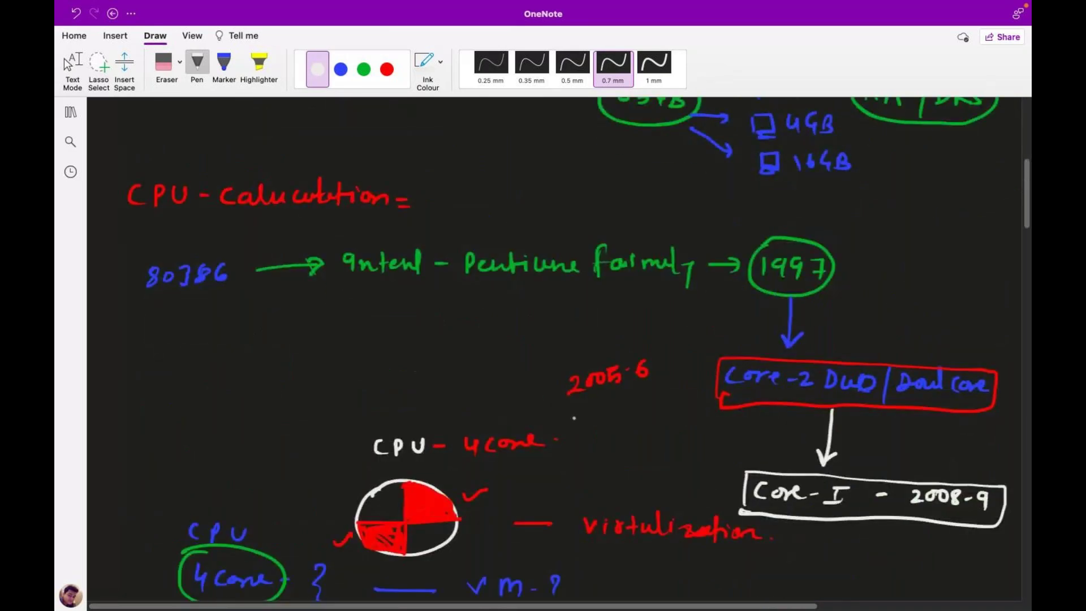
scroll(632, 478, "down", 5)
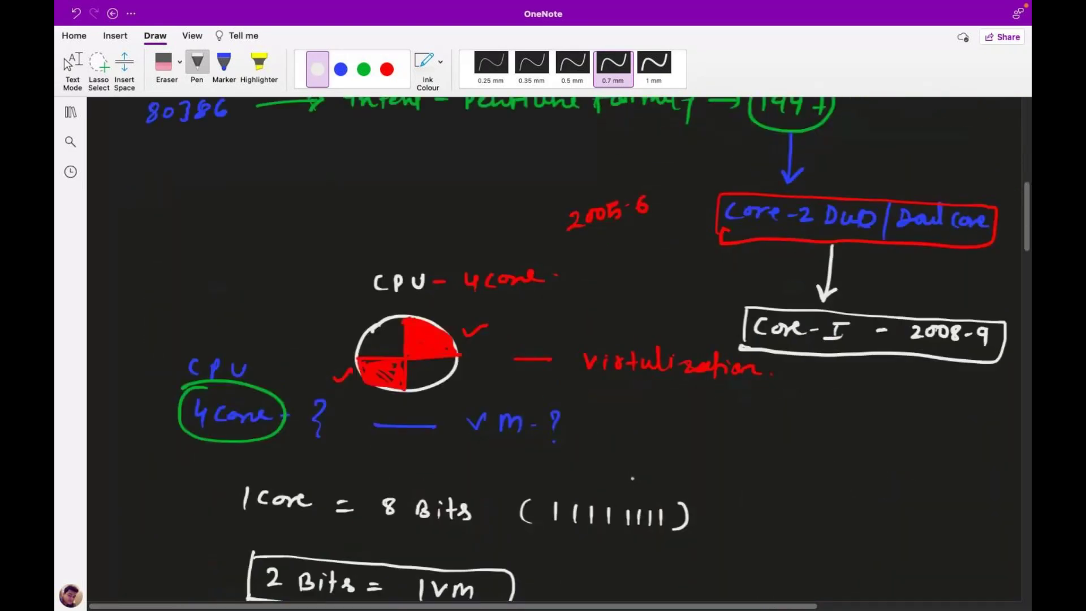
scroll(632, 478, "down", 10)
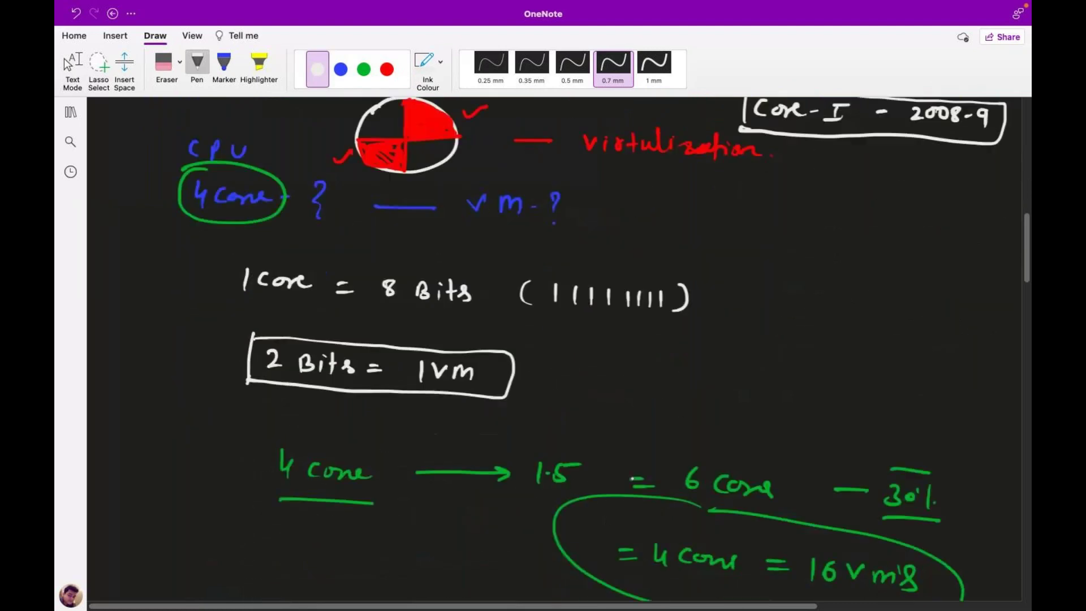
scroll(632, 478, "down", 5)
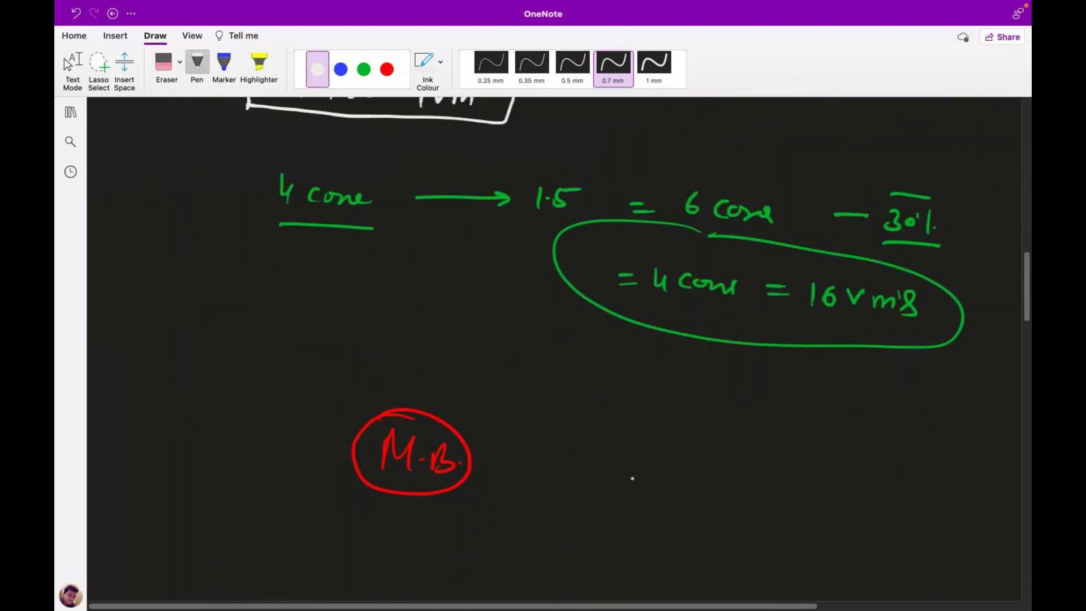
scroll(632, 478, "down", 4)
scroll(633, 478, "down", 6)
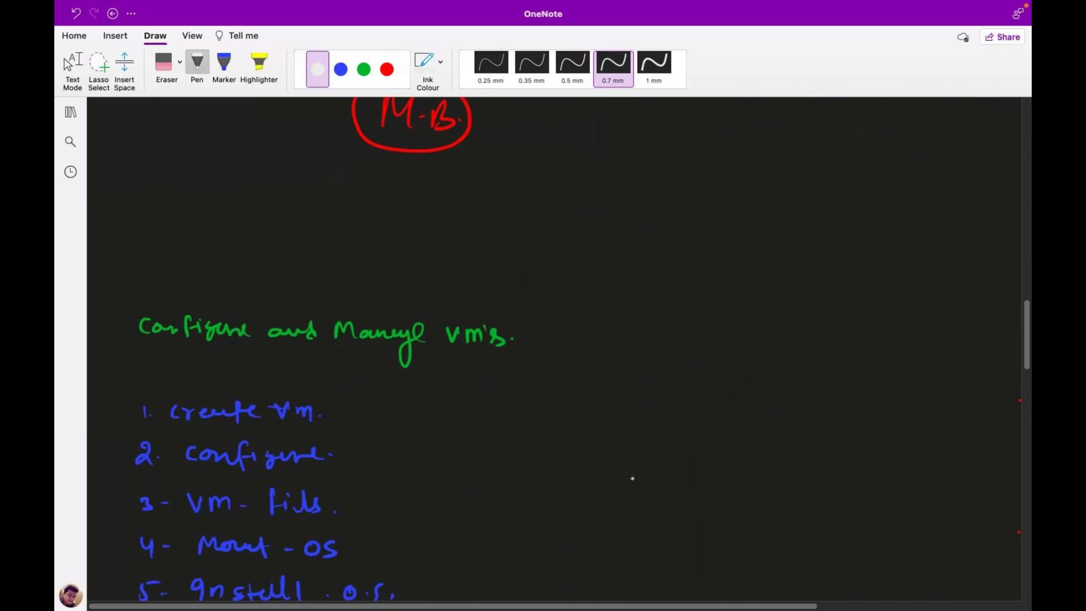
Handwrite "- L1 Tasks." in white after the green "Configure and Manage VM's" heading.
scroll(633, 478, "down", 6)
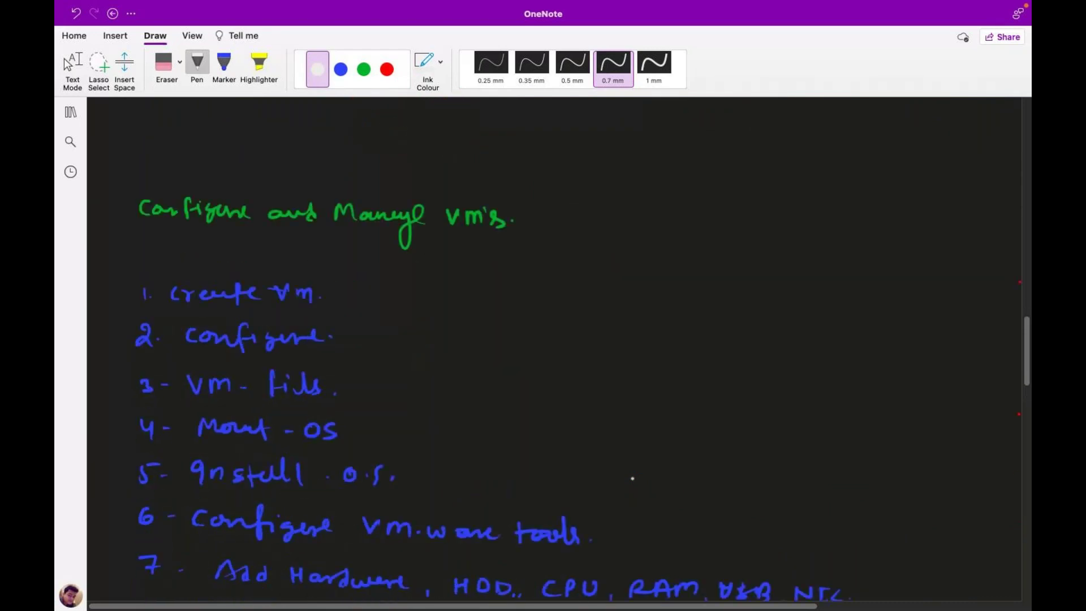
scroll(632, 478, "down", 2)
scroll(633, 478, "up", 3)
scroll(633, 478, "up", 1)
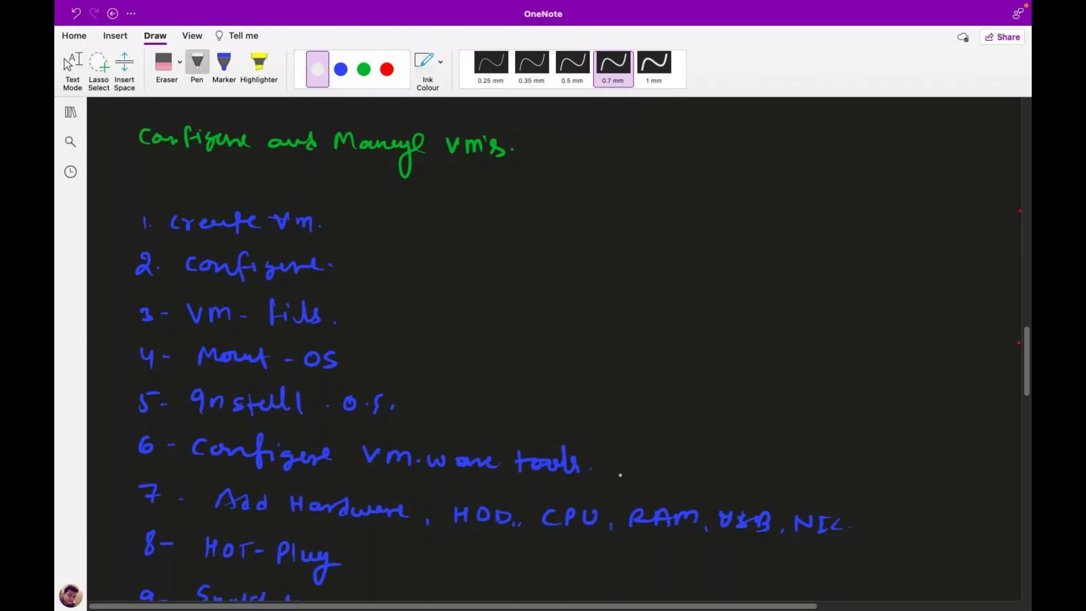
scroll(238, 360, "down", 2)
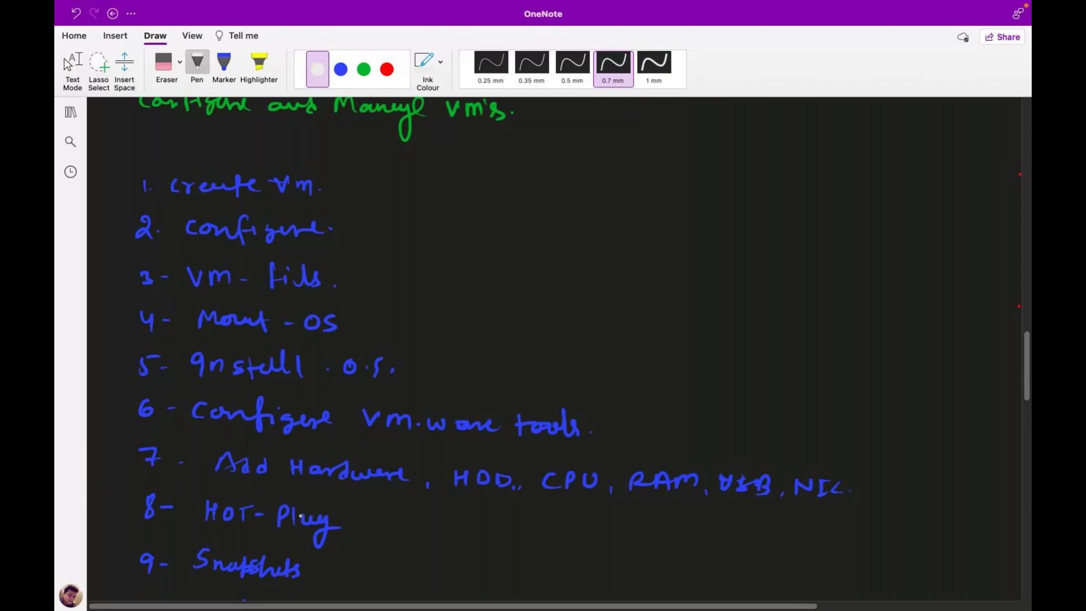
scroll(300, 516, "up", 3)
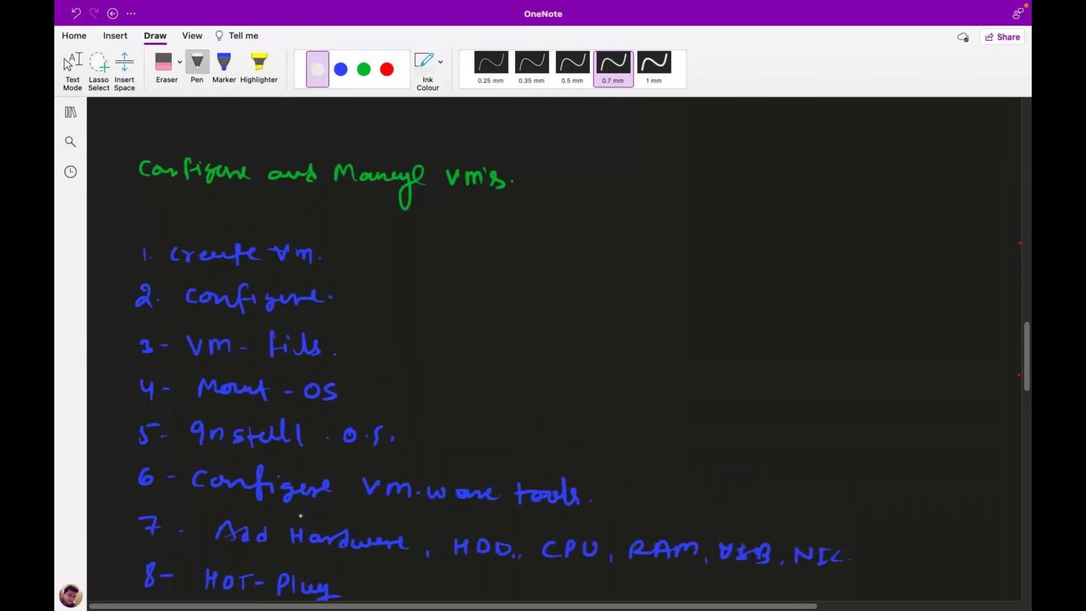
mouse_move(520, 176)
left_mouse_down()
mouse_move(620, 183)
mouse_move(629, 168)
mouse_move(633, 178)
mouse_move(676, 169)
mouse_move(681, 185)
left_mouse_up()
left_click(704, 177)
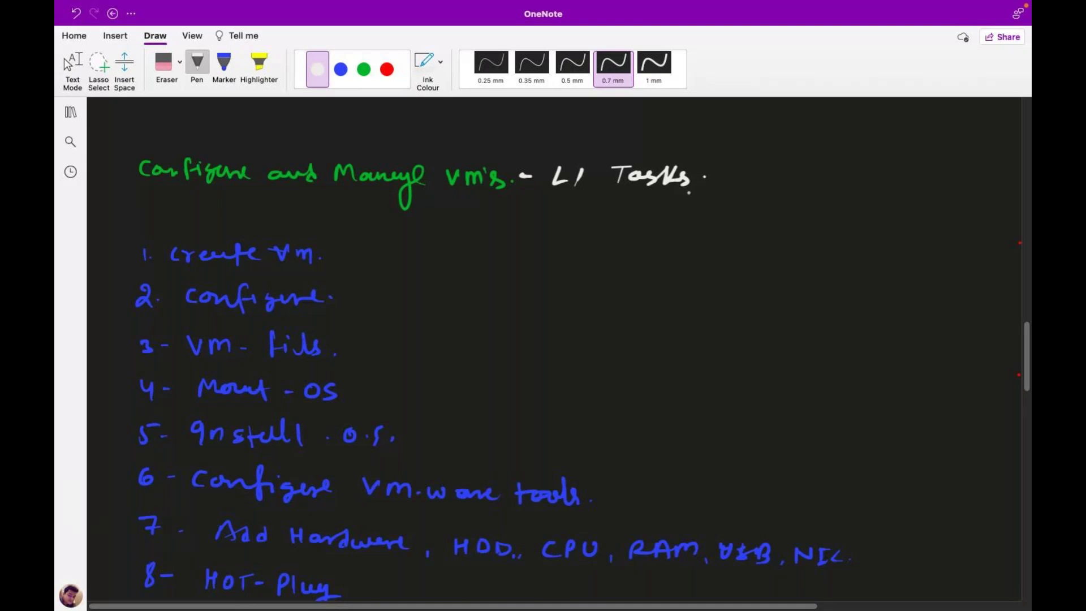
Switch to VMware Workstation and check the esxi 7 virtual machine's startup and management addresses.
scroll(689, 192, "down", 2)
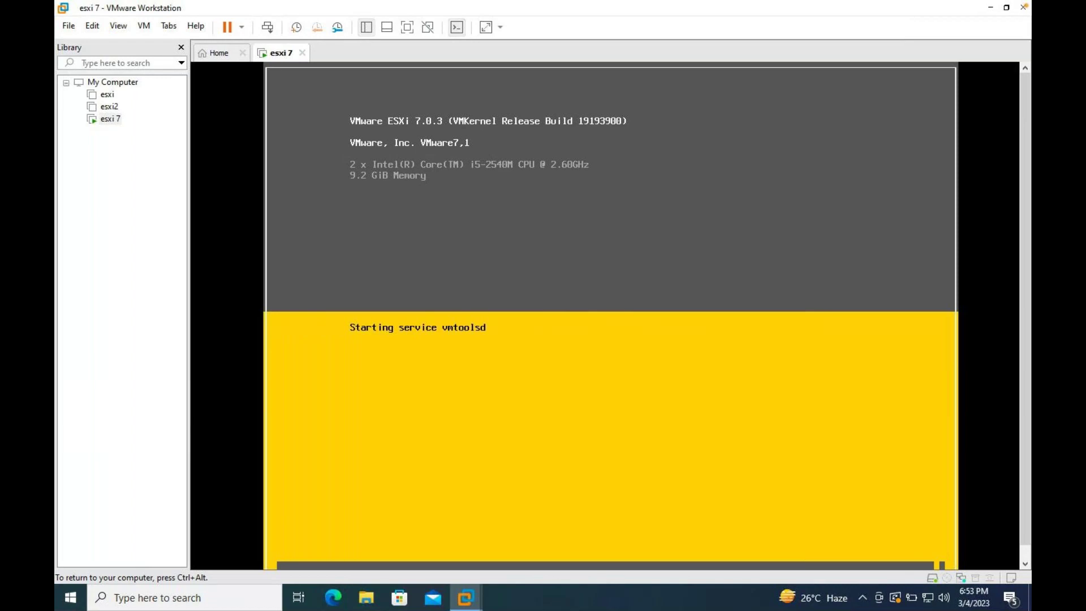
mouse_move(509, 5)
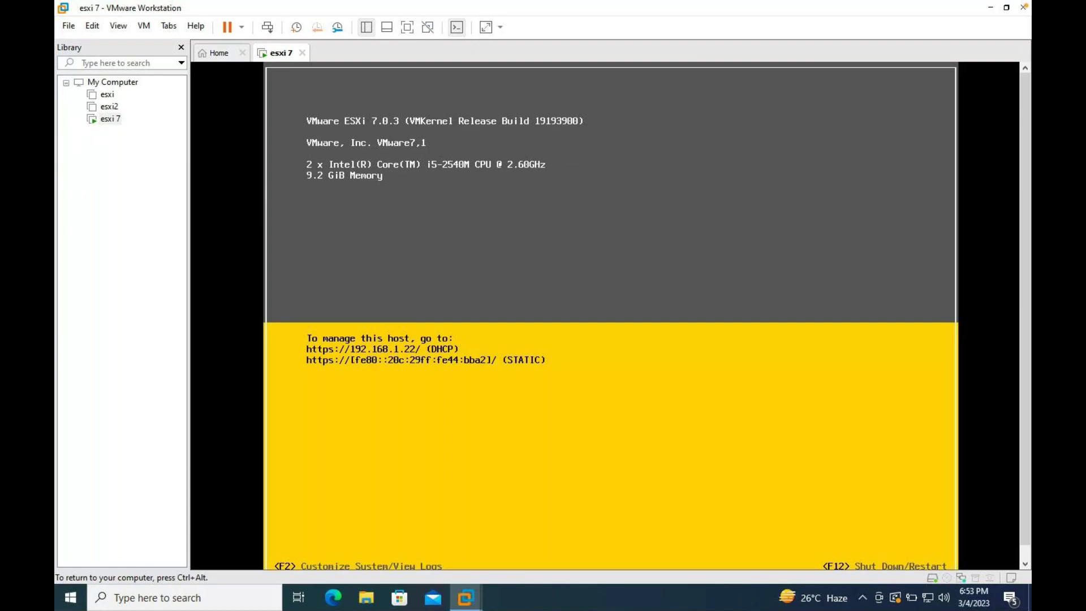
Switch to Chrome and open the ESXi host's web client at 192.168.1.22, proceeding past the certificate warning.
key("ctrl+Left")
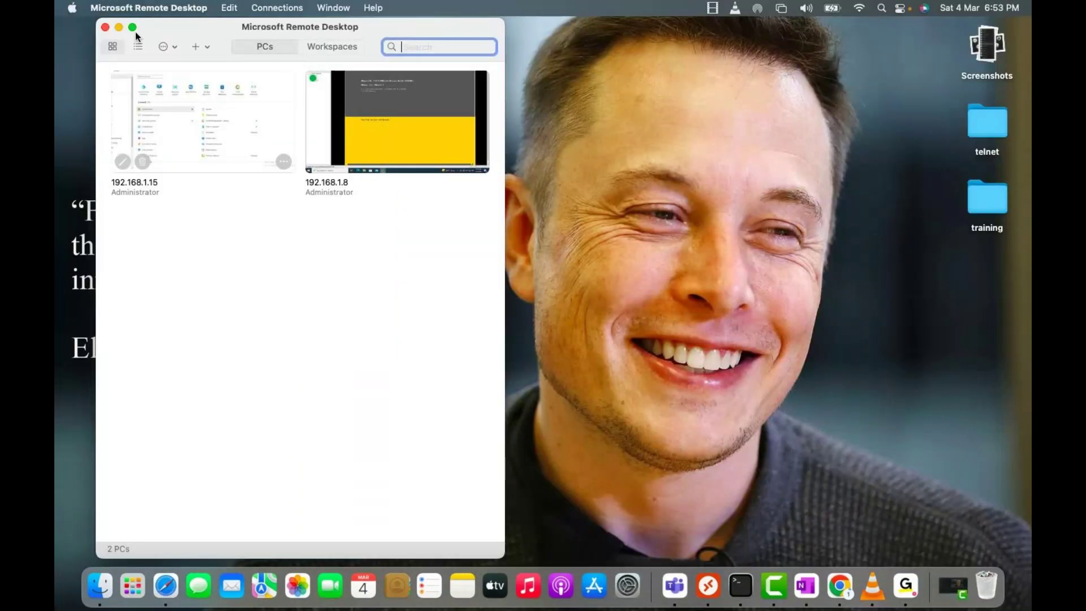
left_click(120, 27)
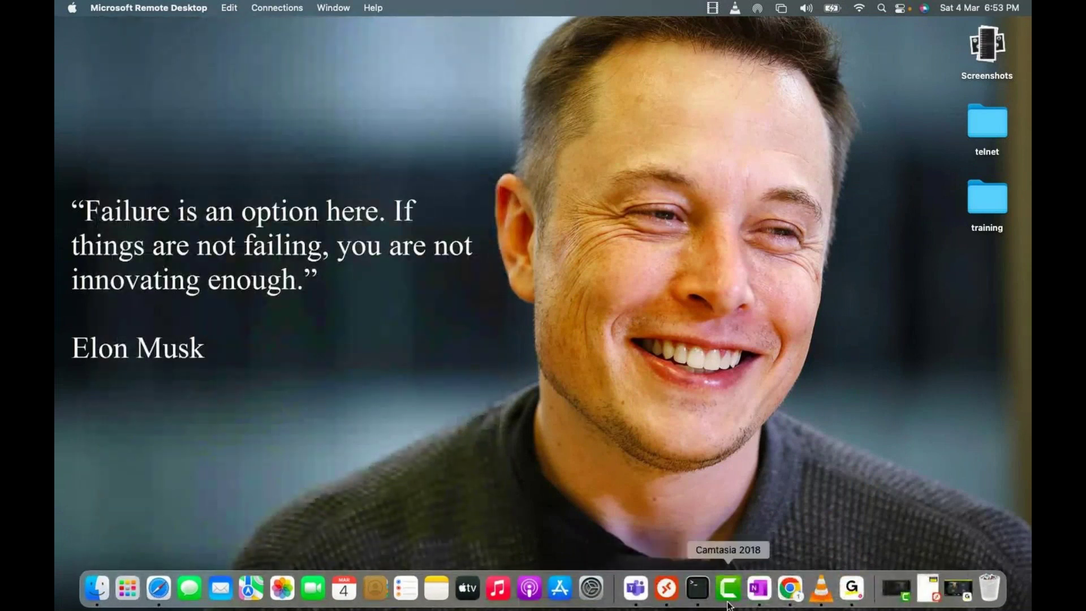
left_click(789, 588)
left_click(100, 328)
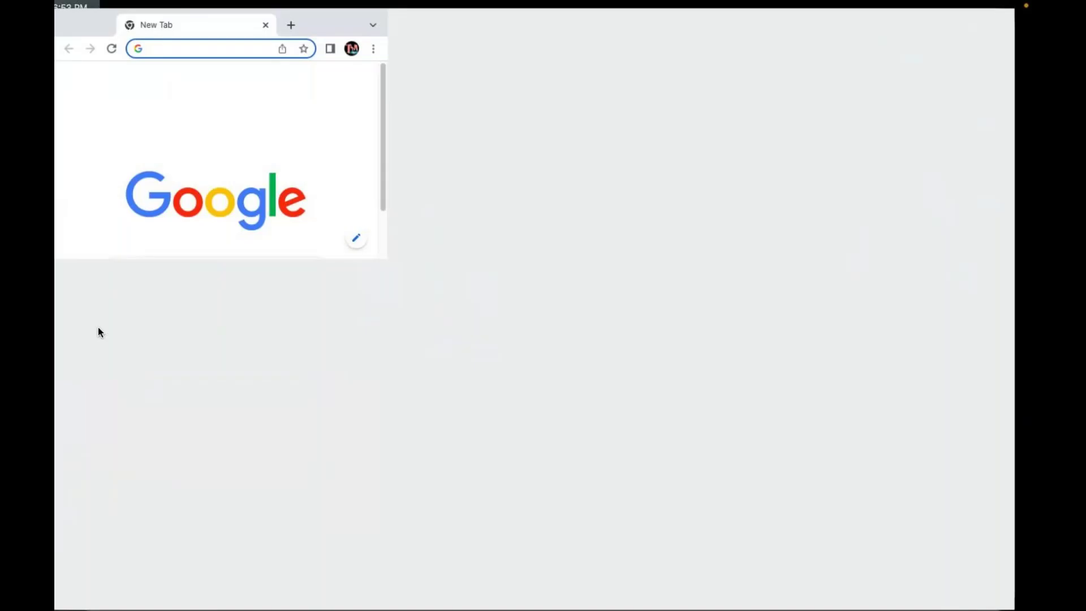
left_click(250, 40)
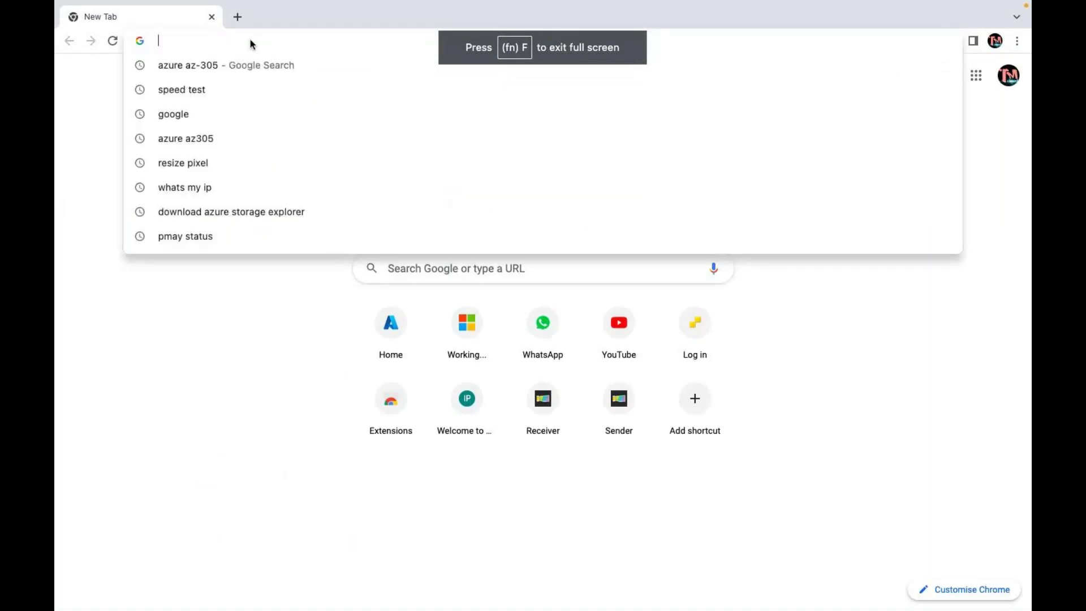
type("192.168.1.22")
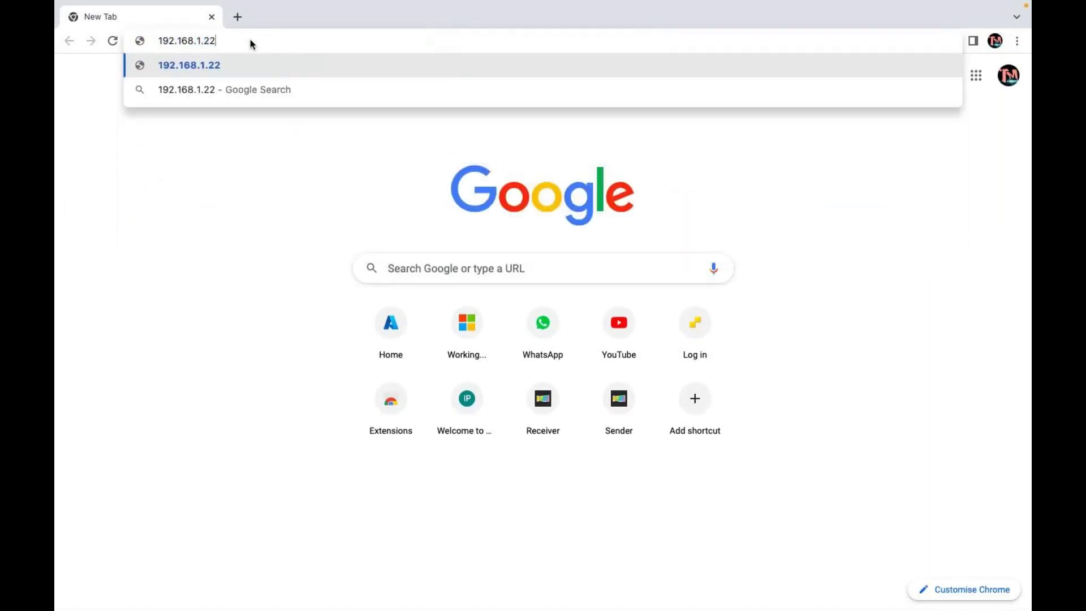
key("Return")
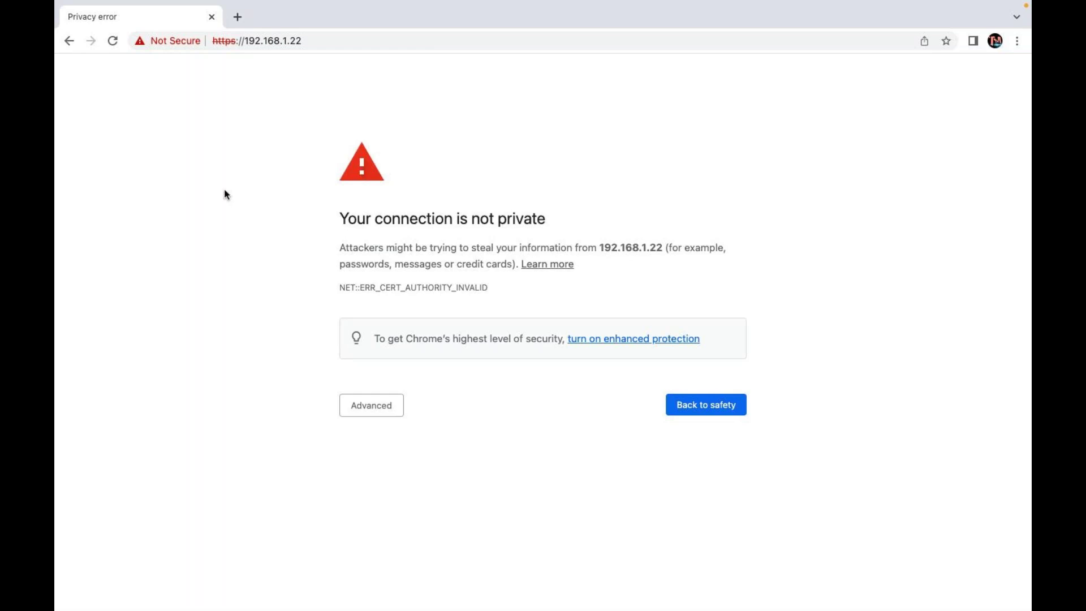
left_click(380, 412)
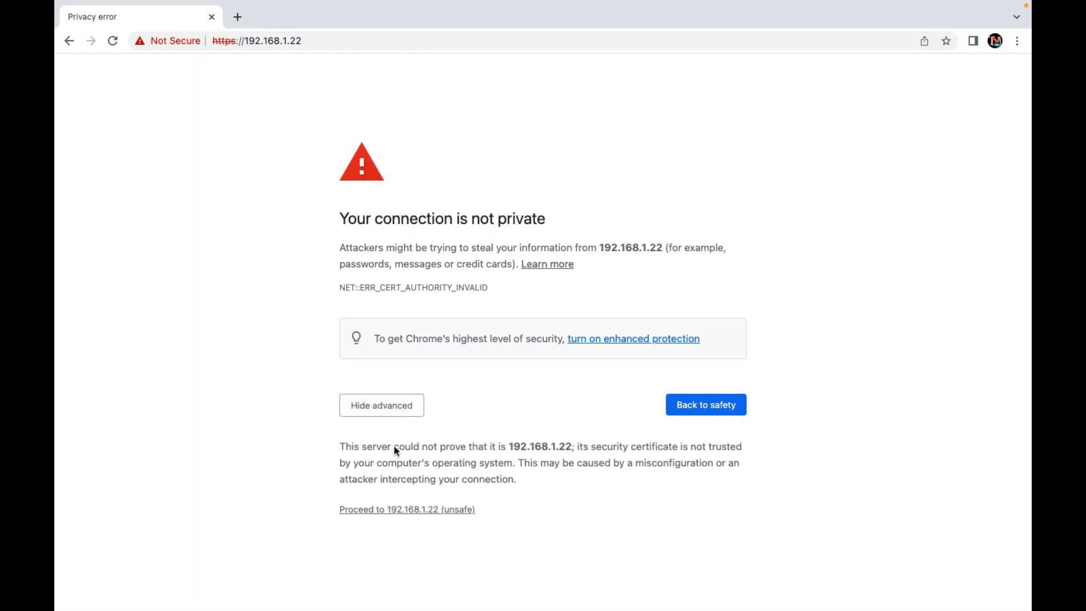
left_click(417, 511)
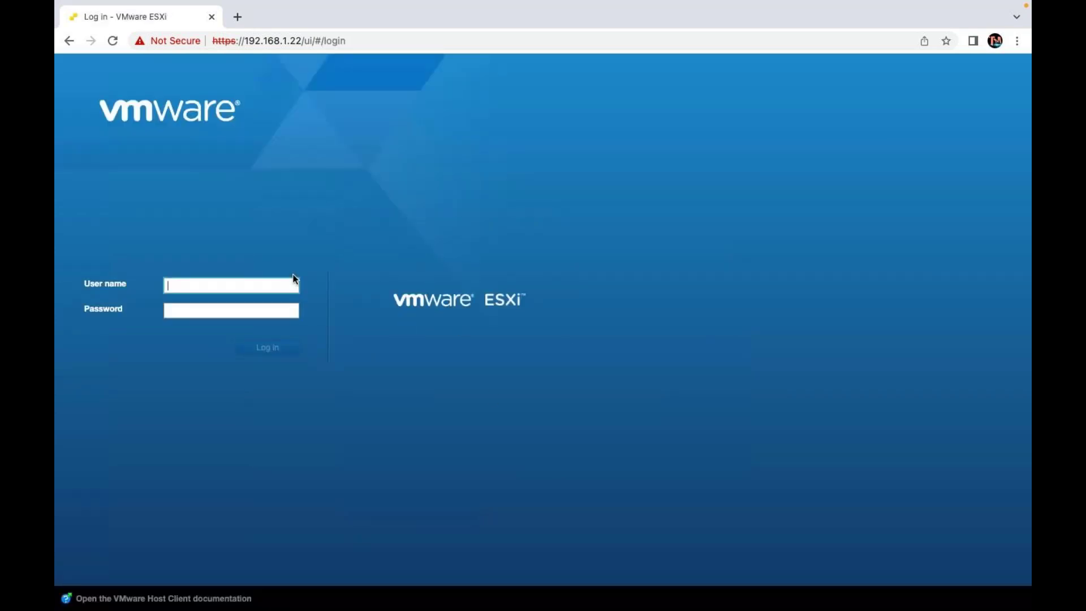
Log in to the ESXi host as root with the account password and accept the Customer Experience Improvement Program dialog.
type("root")
key("Tab")
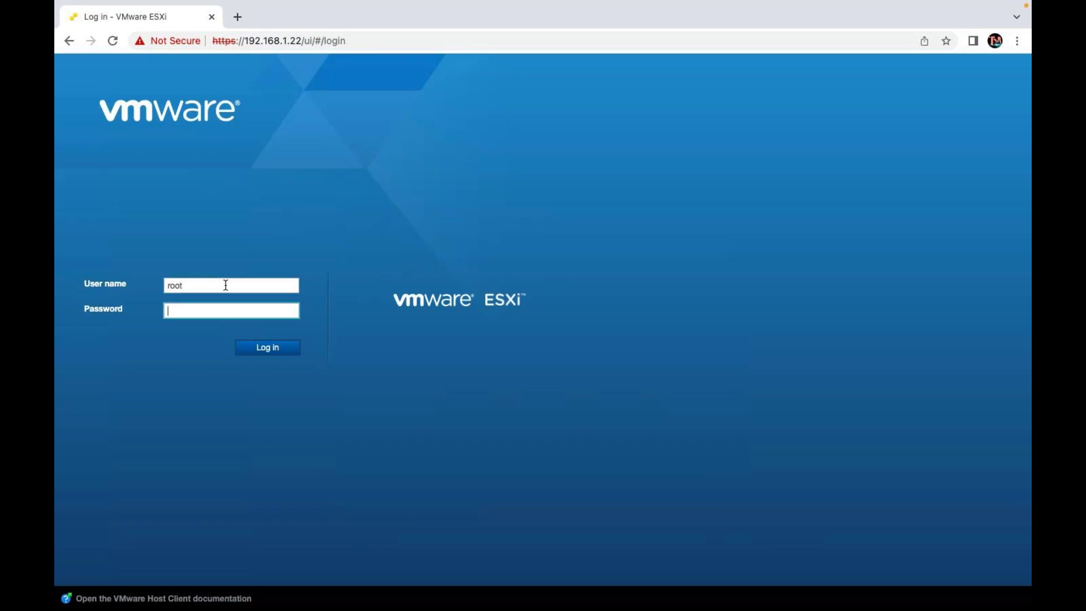
type("•••••••••")
key("Return")
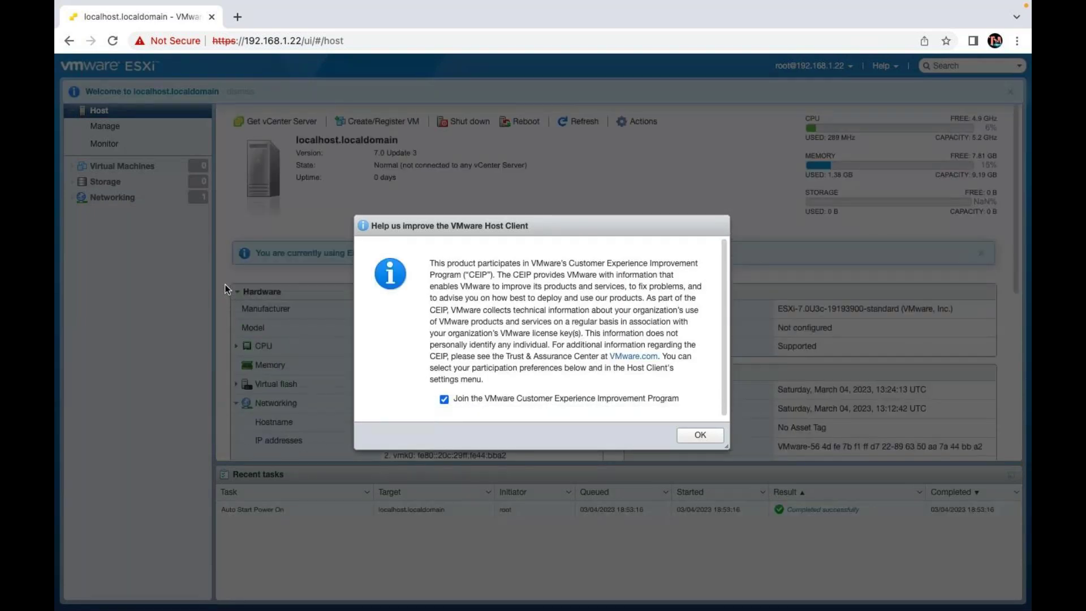
left_click(699, 437)
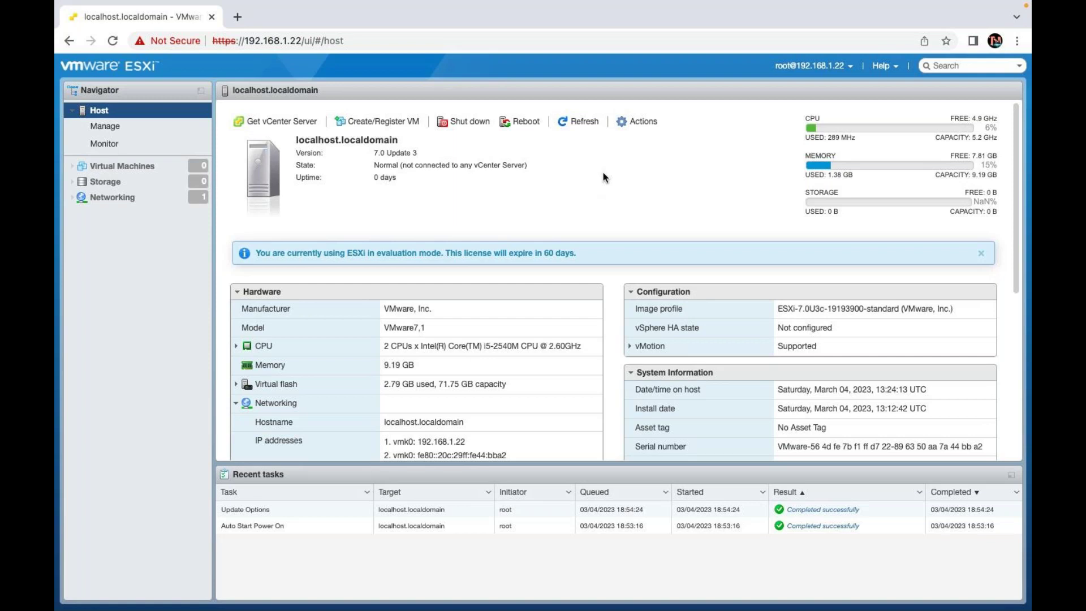
Start creating a new virtual machine on the host and name it Windows-10.
right_click(103, 172)
left_click(158, 200)
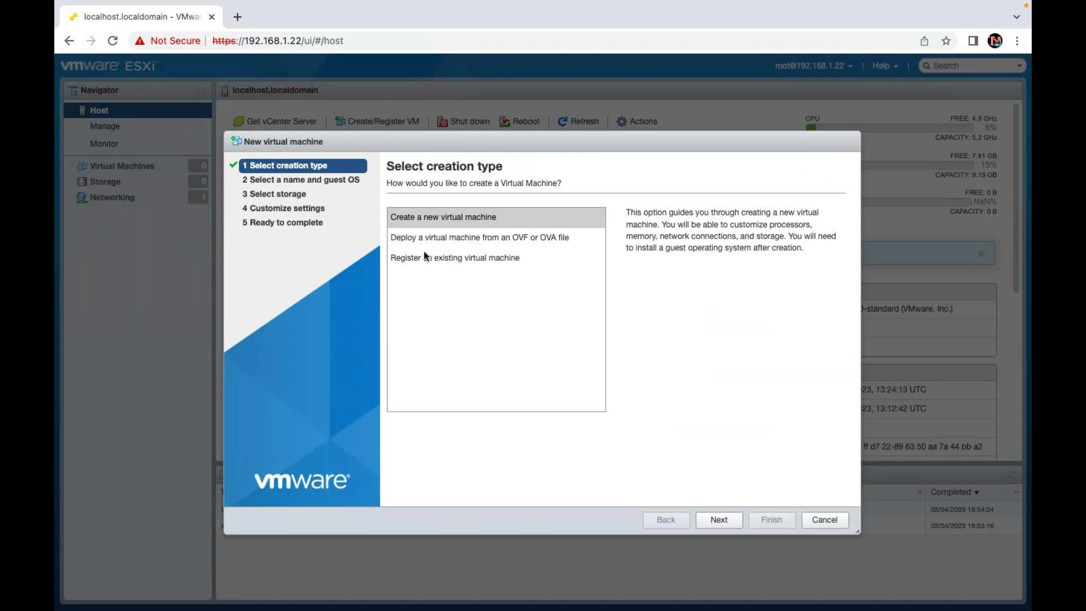
left_click(470, 219)
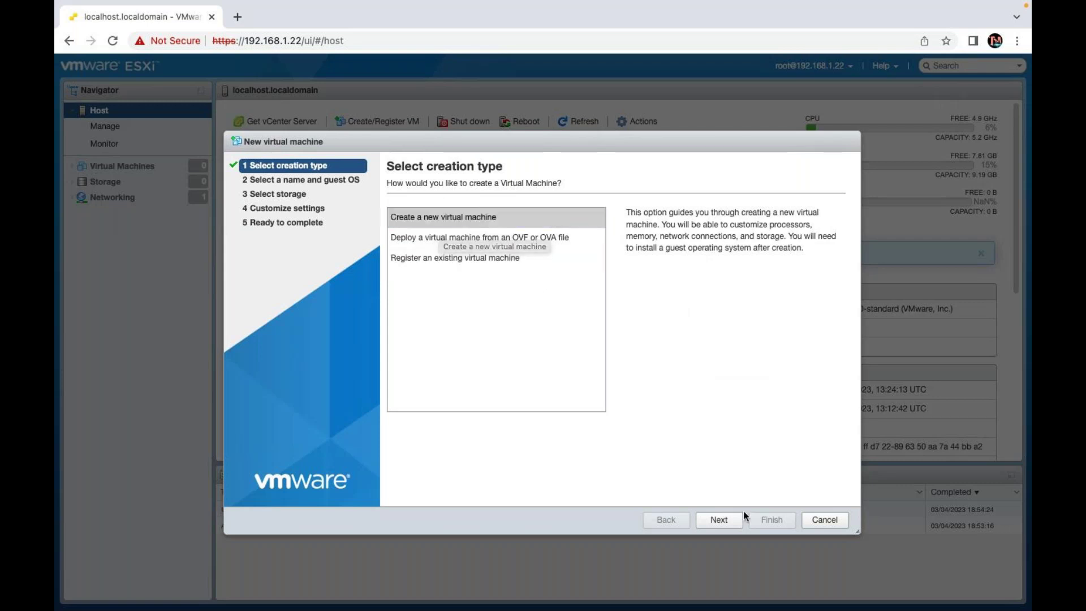
left_click(726, 523)
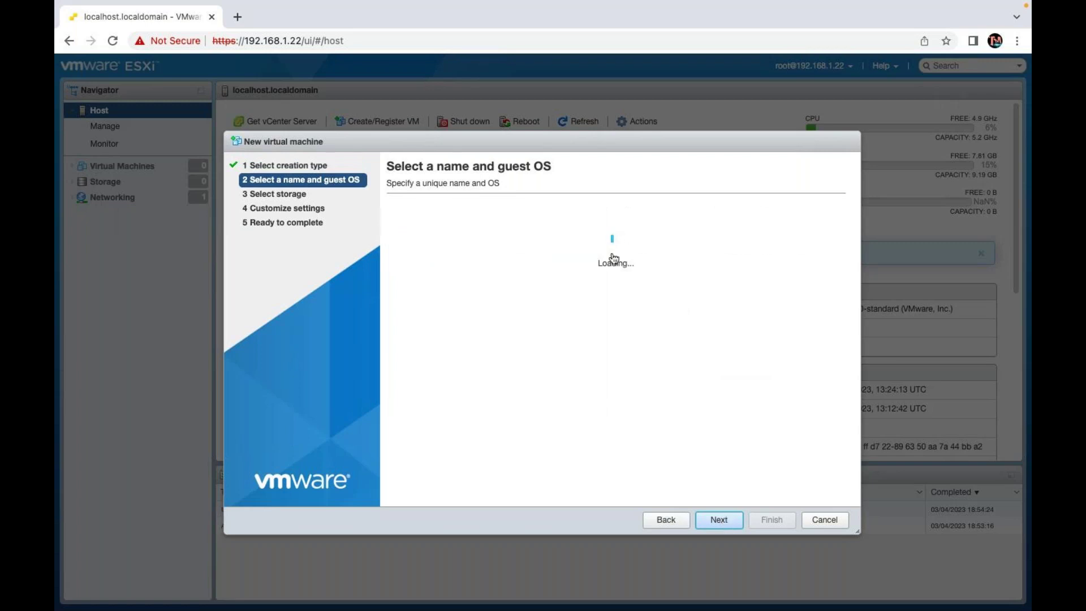
type("W")
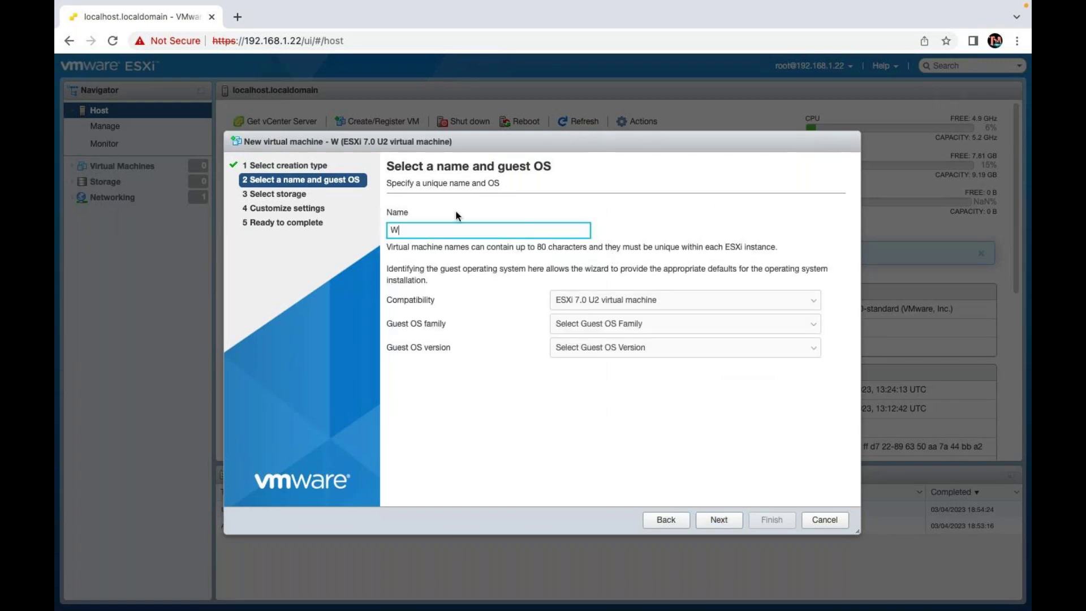
type("indows-")
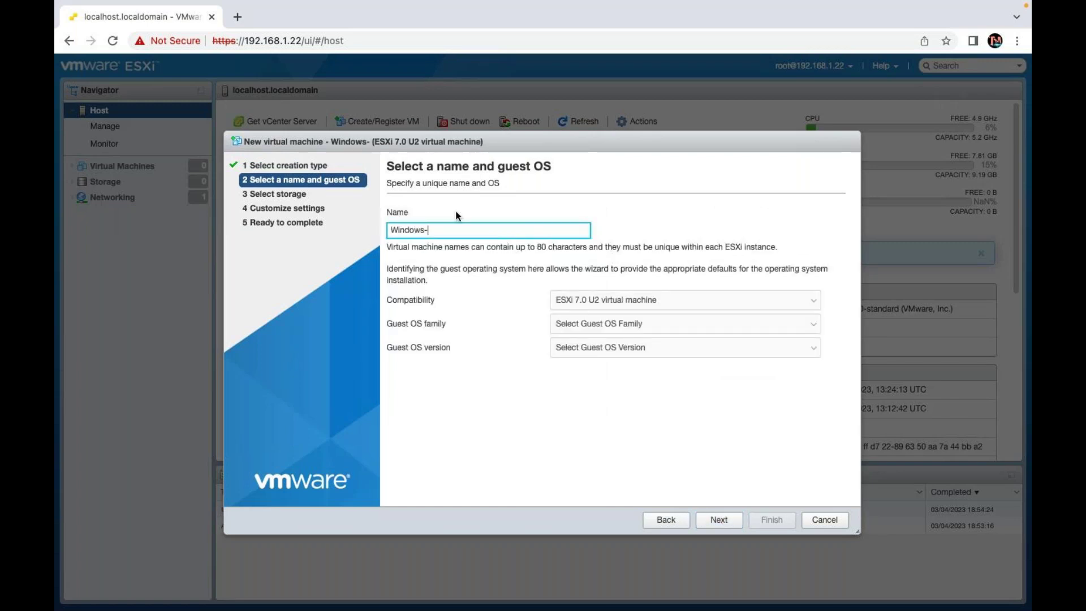
type("10")
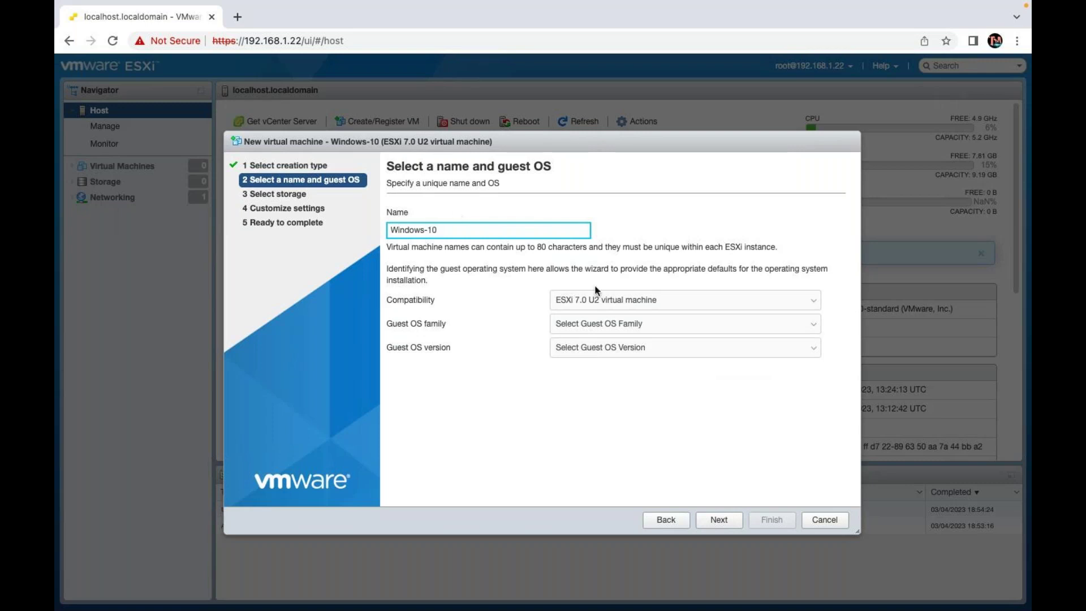
Set the guest OS family to Windows and the version to Microsoft Windows 10 (64-bit), and continue to storage selection.
left_click(608, 325)
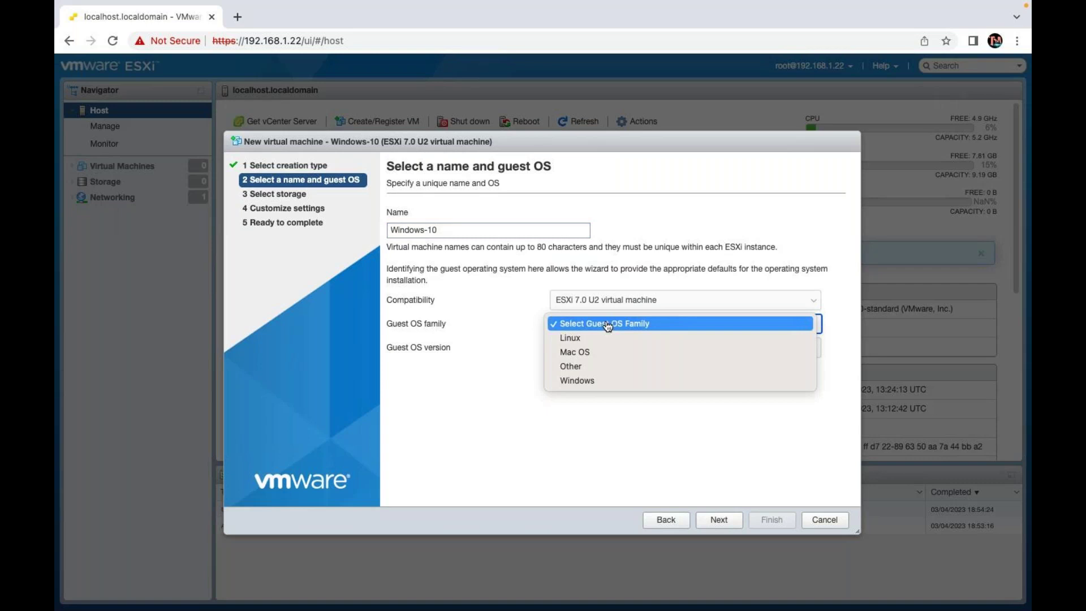
left_click(577, 381)
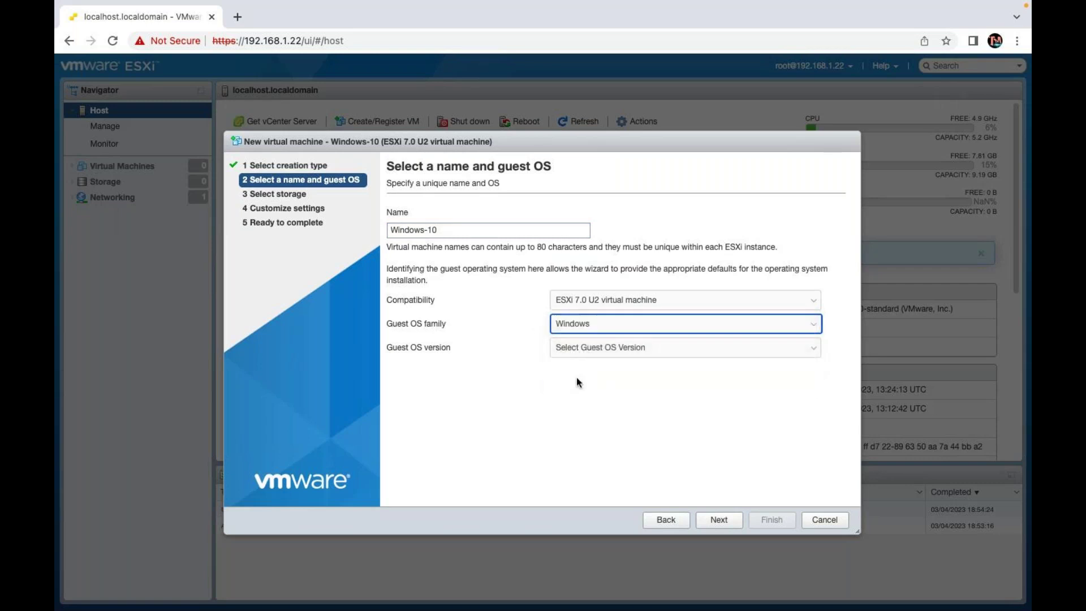
left_click(614, 346)
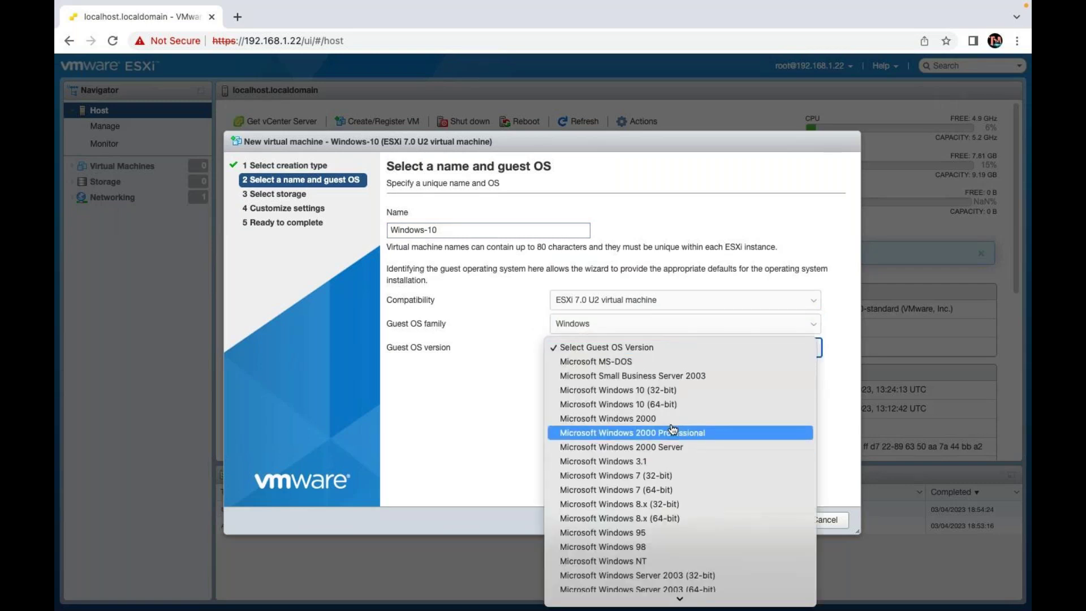
left_click(668, 405)
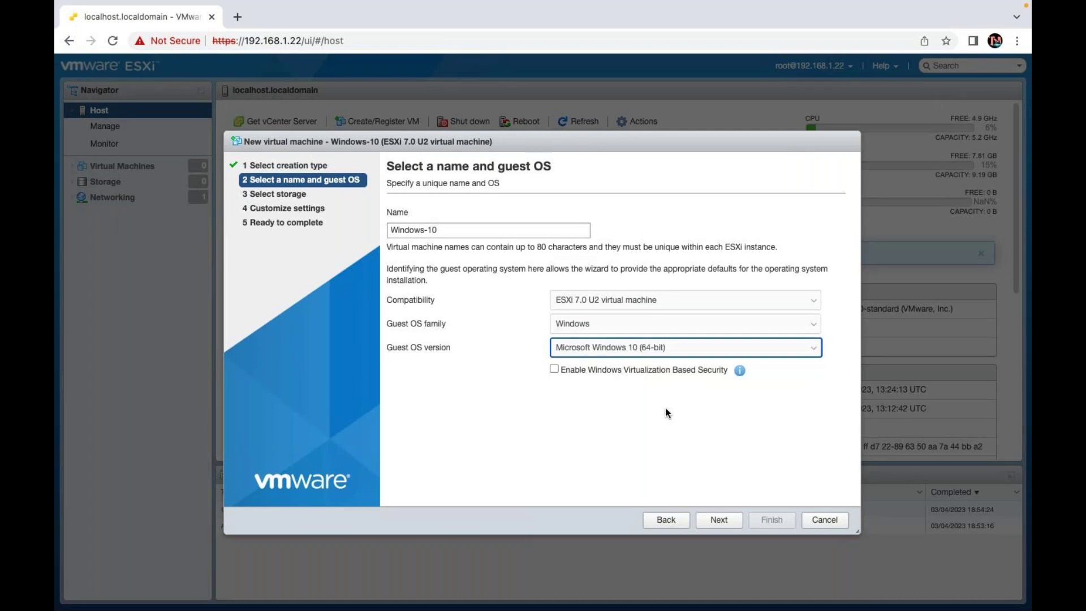
left_click(725, 523)
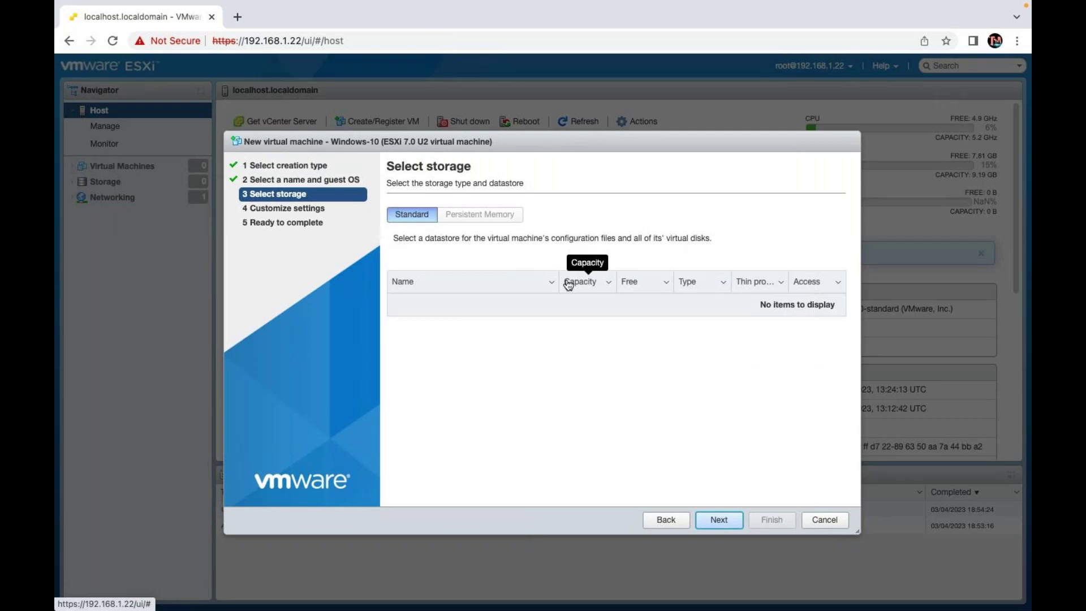
Return to the guest OS settings, try the Windows Virtualization Based Security option and read its explanation before continuing.
left_click(665, 526)
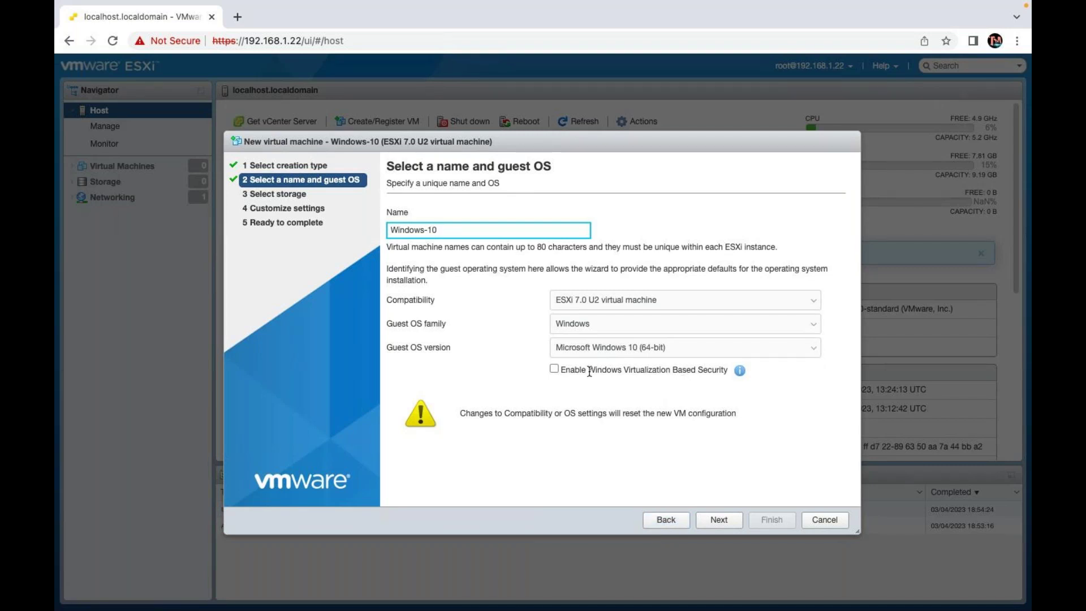
left_click(554, 368)
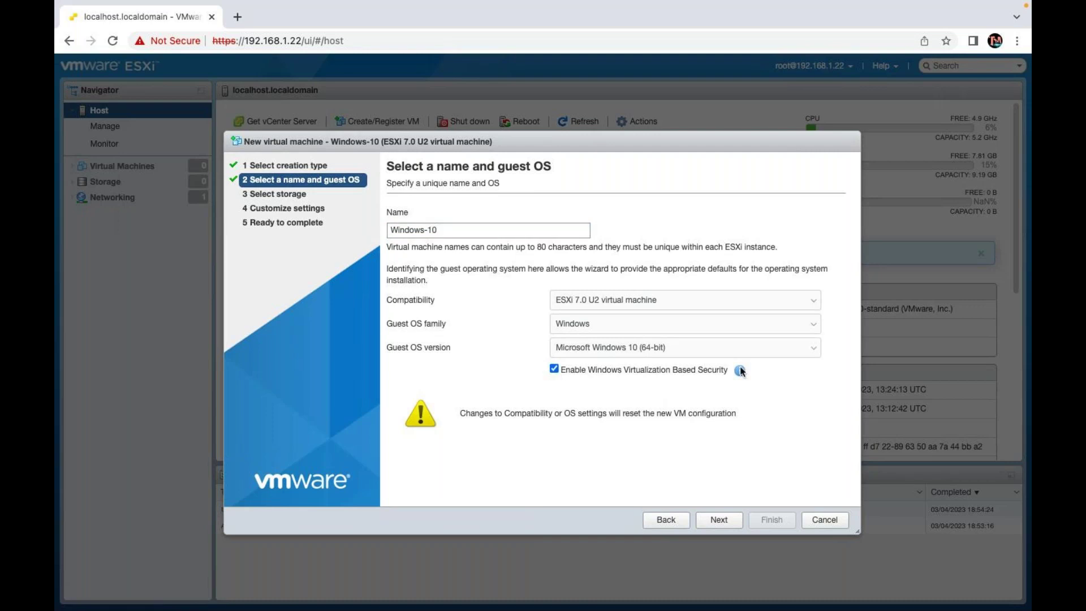
left_click(741, 371)
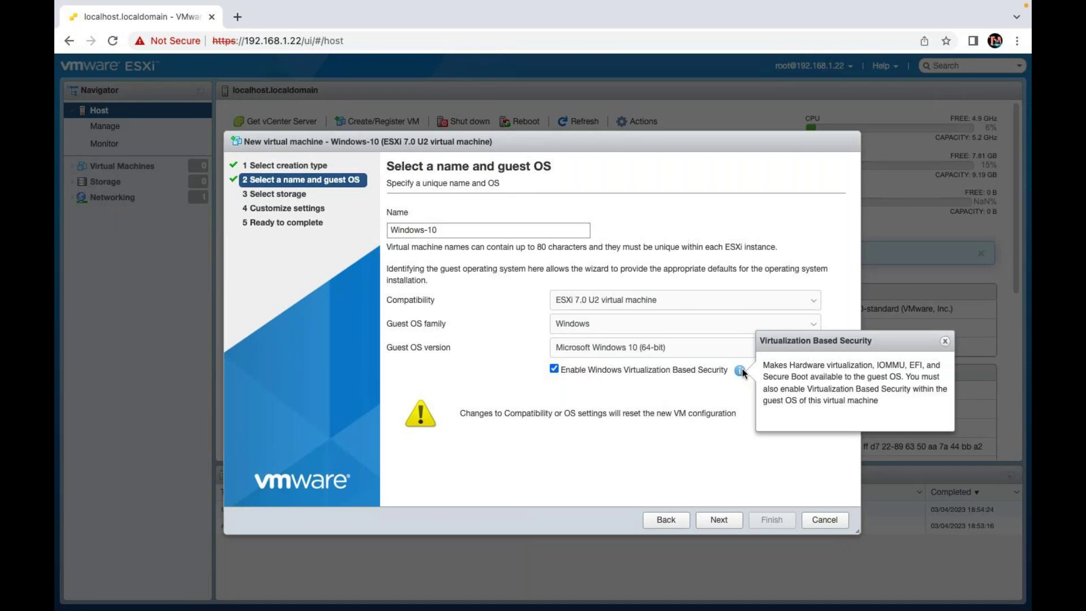
left_click(690, 400)
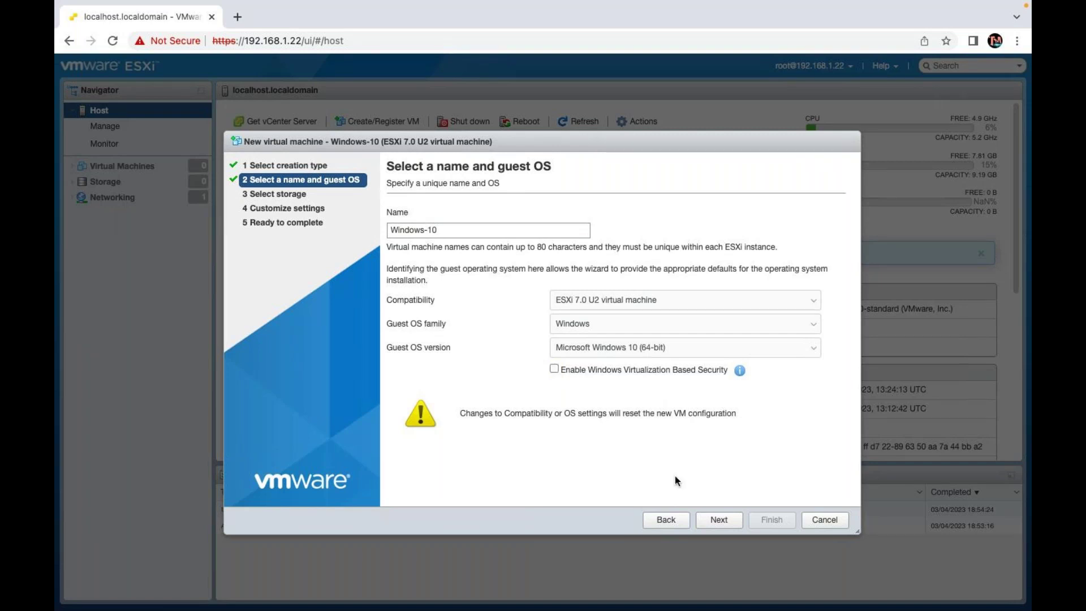
left_click(719, 520)
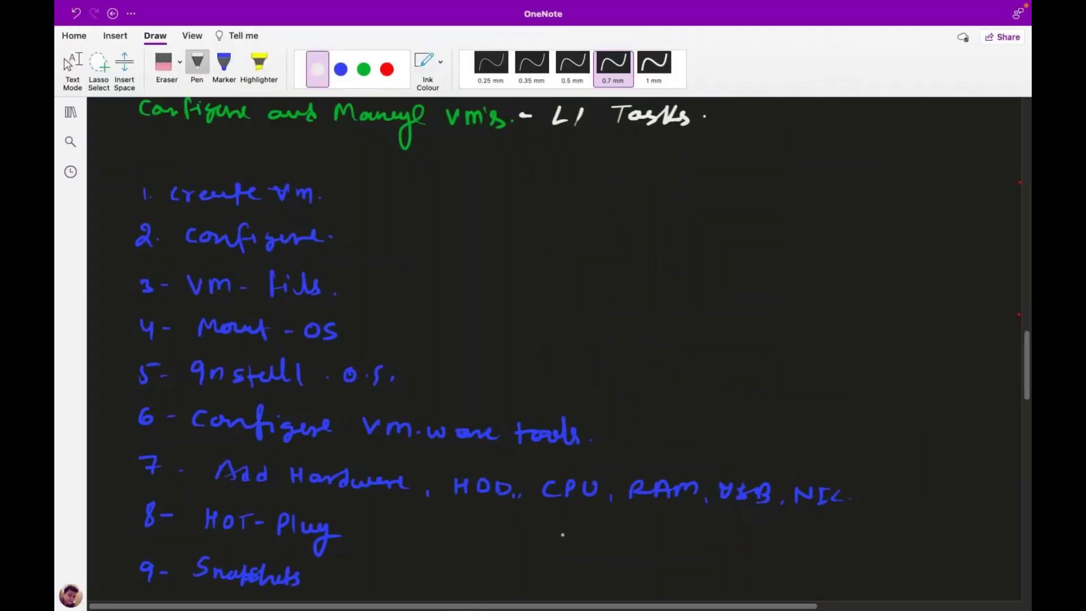
Add a page titled "Create vm , Configure VM , Manage VM" to the VMware Live Weekend section and hide the notebook navigation.
scroll(563, 535, "down", 15)
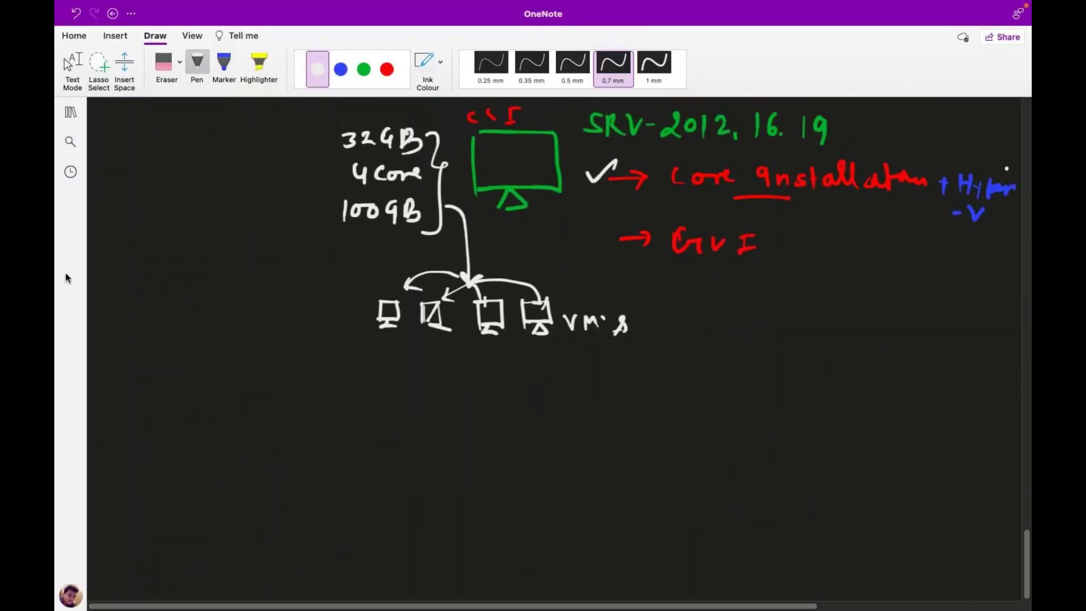
left_click(70, 113)
left_click(318, 598)
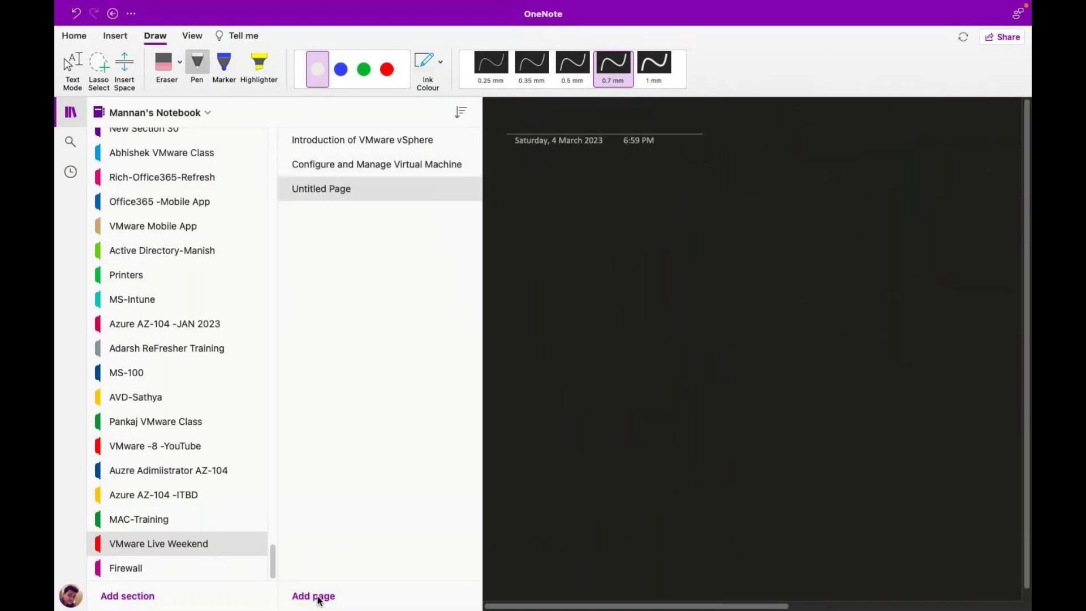
type("Crea")
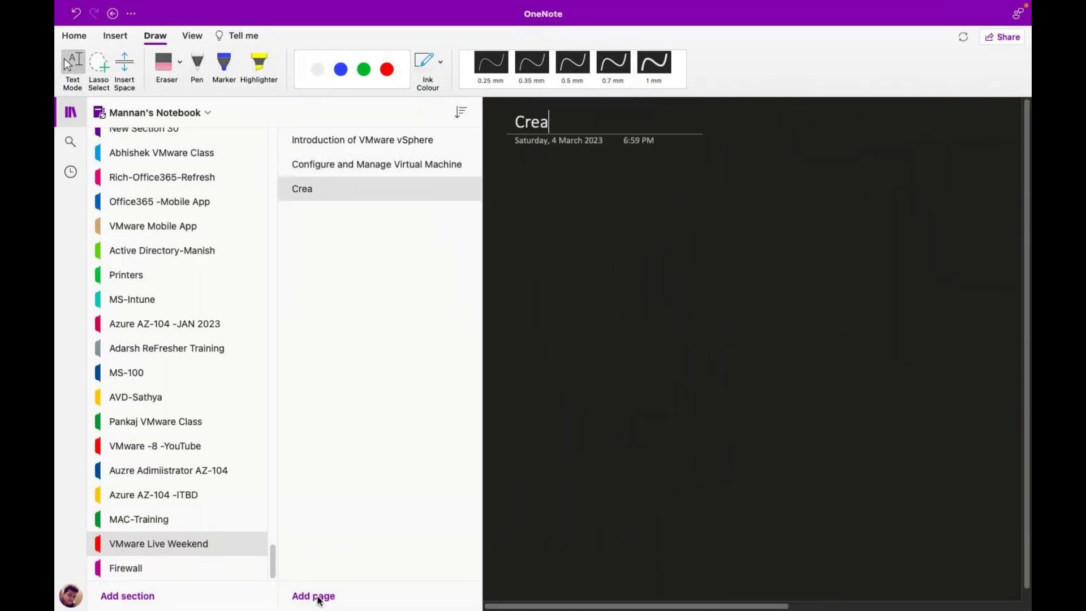
type("te vm , Configure VM")
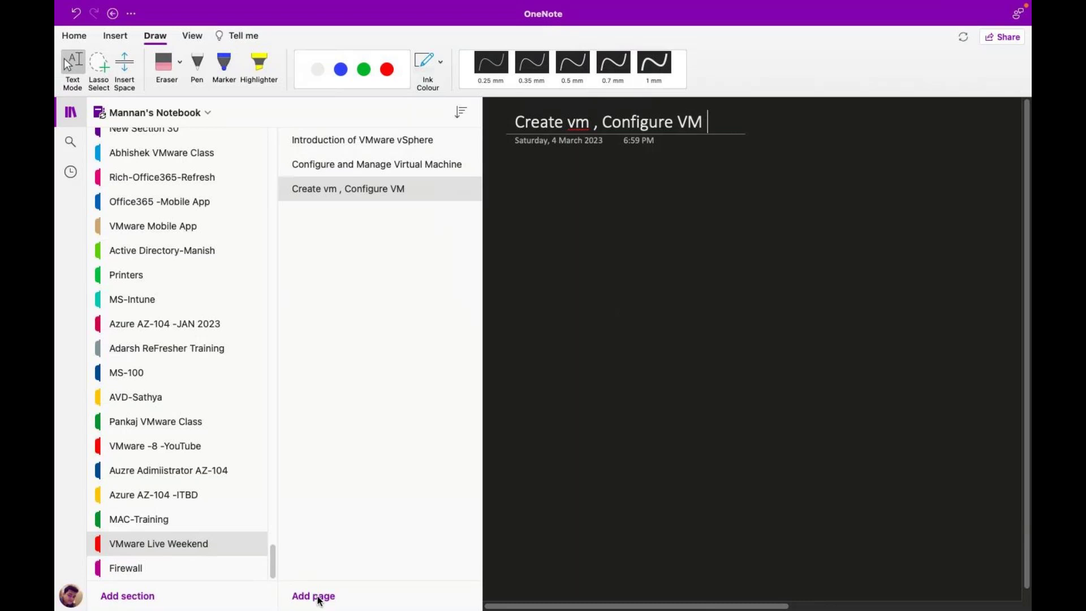
type(" , manage VM")
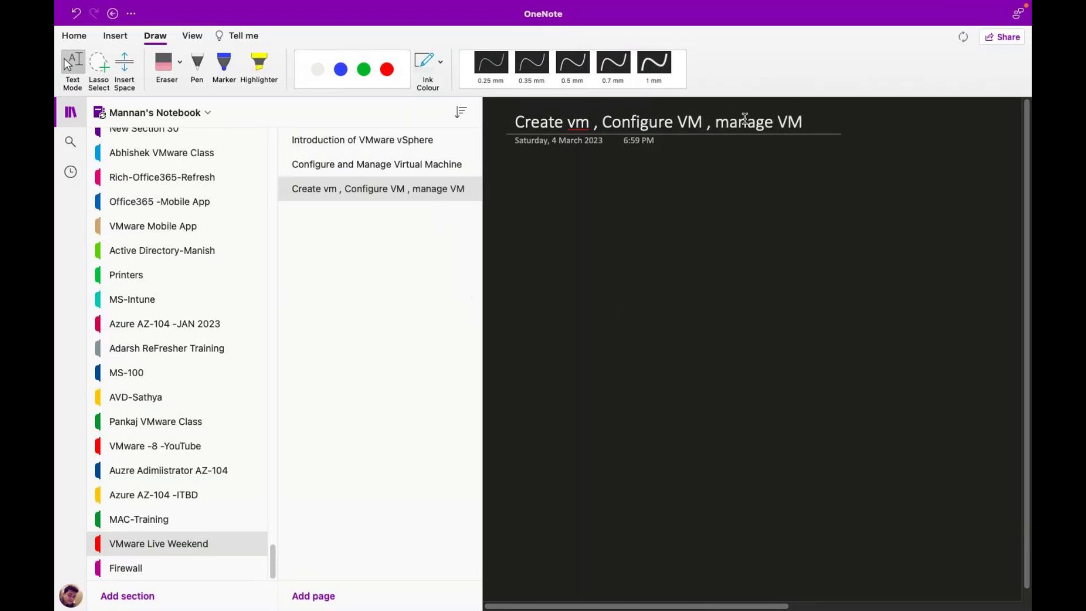
left_click(728, 122)
key("BackSpace")
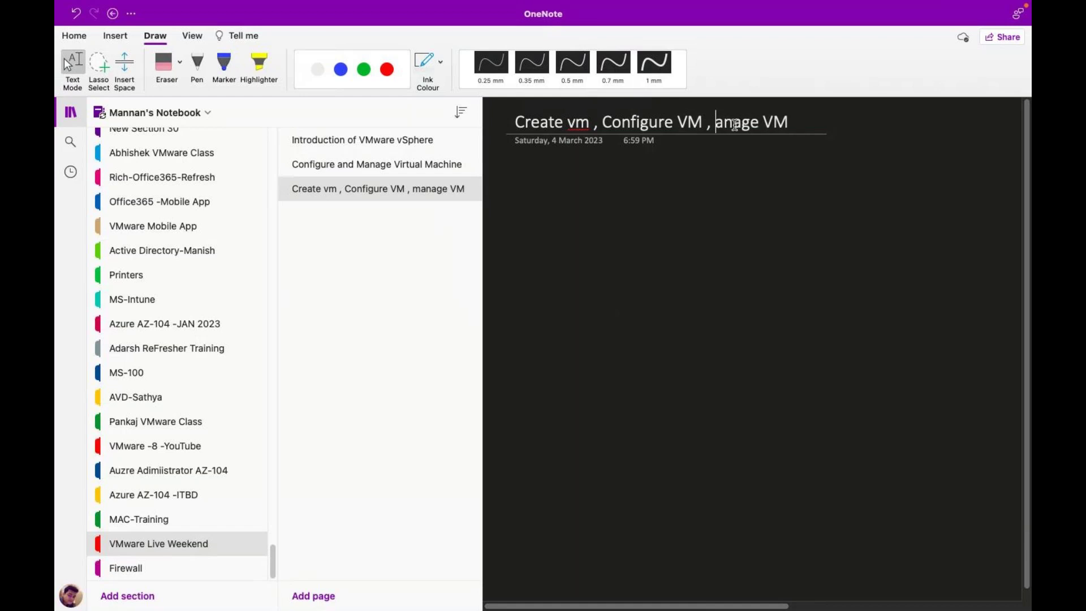
type("M")
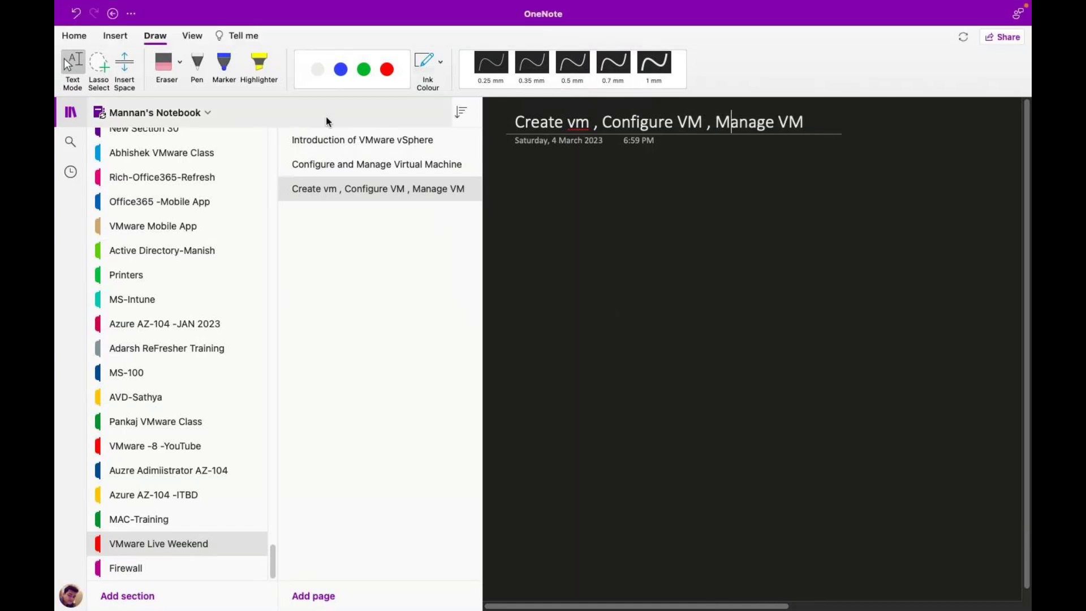
left_click(70, 113)
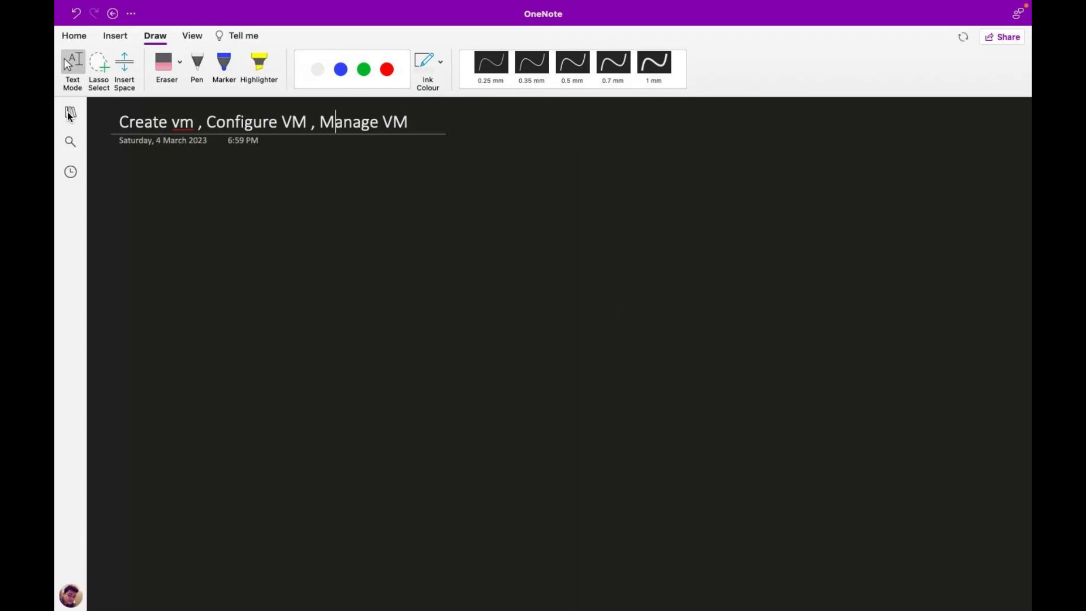
Draw a server box in green ink on the page and handwrite "16GB - RAM" and "2 CPU" beside it.
left_click(197, 64)
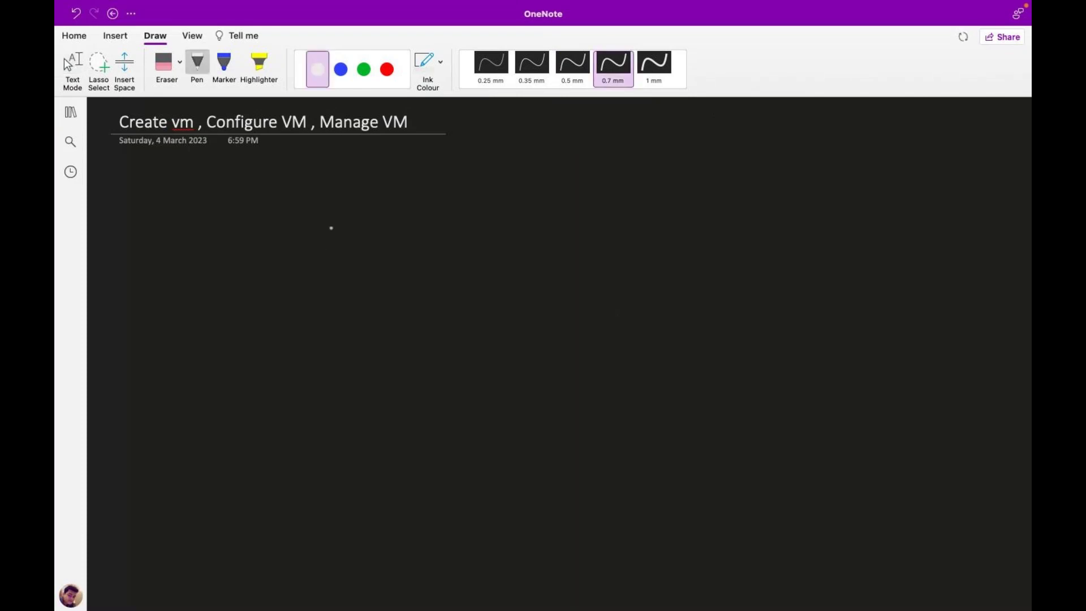
left_click(363, 68)
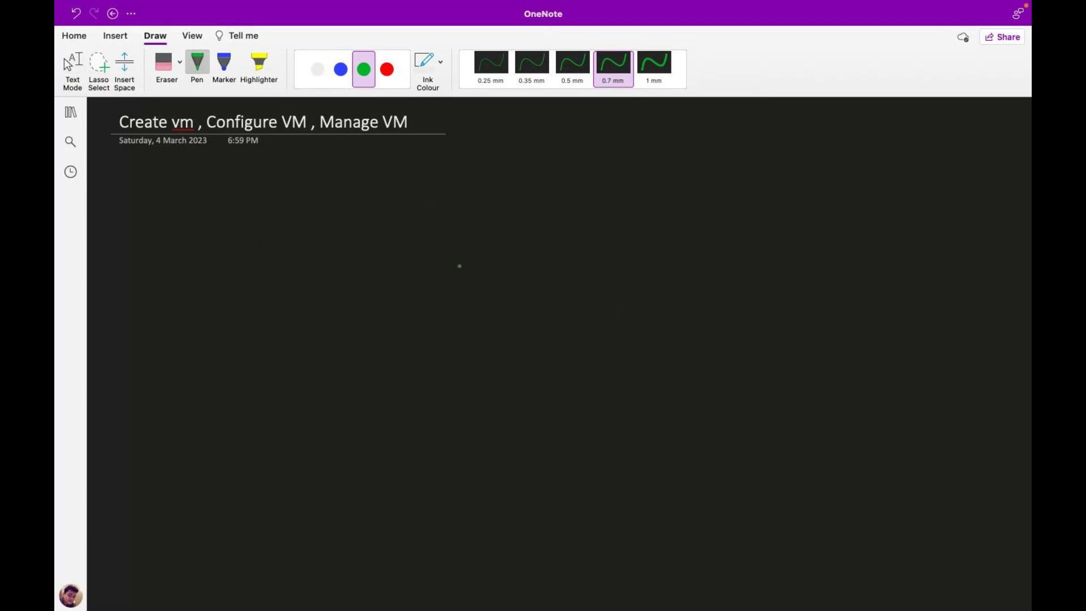
mouse_move(434, 196)
left_mouse_down()
mouse_move(430, 253)
mouse_move(476, 191)
mouse_move(477, 253)
mouse_move(424, 255)
left_mouse_up()
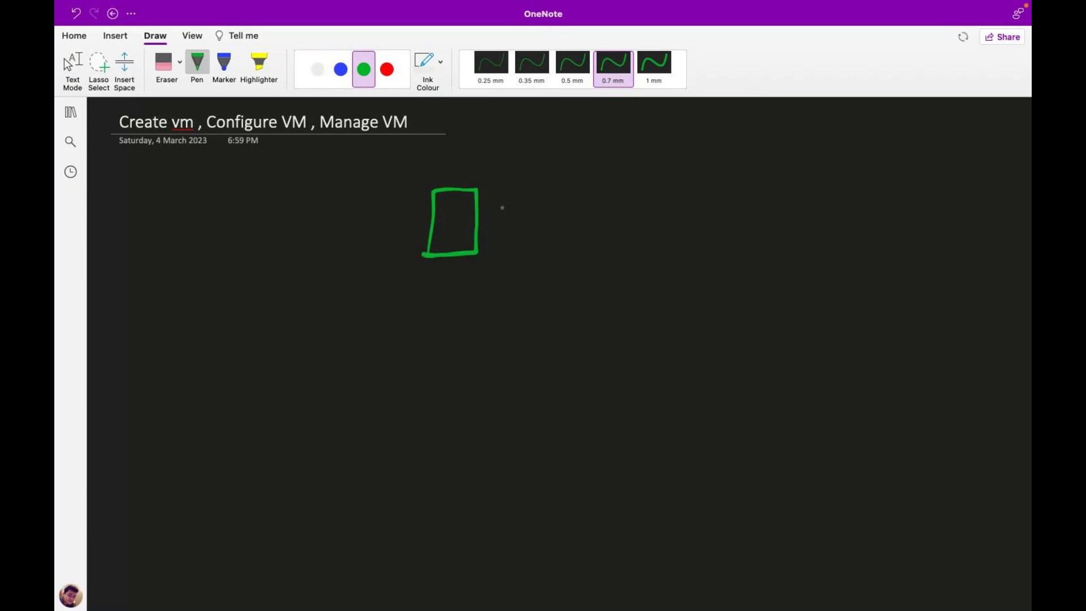
mouse_move(513, 190)
left_mouse_down()
mouse_move(511, 208)
mouse_move(524, 193)
mouse_move(543, 207)
mouse_move(569, 198)
mouse_move(559, 205)
mouse_move(648, 209)
left_mouse_up()
left_click_drag(596, 187, 595, 207)
left_click_drag(596, 188, 613, 207)
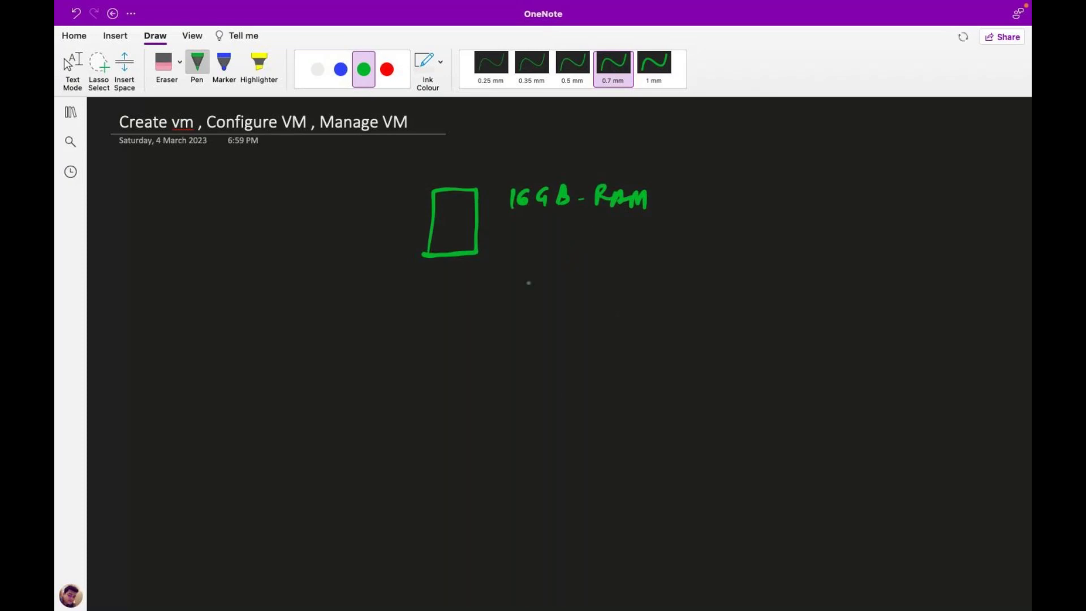
mouse_move(513, 229)
left_mouse_down()
mouse_move(508, 249)
mouse_move(557, 250)
left_mouse_up()
left_click_drag(557, 232, 581, 247)
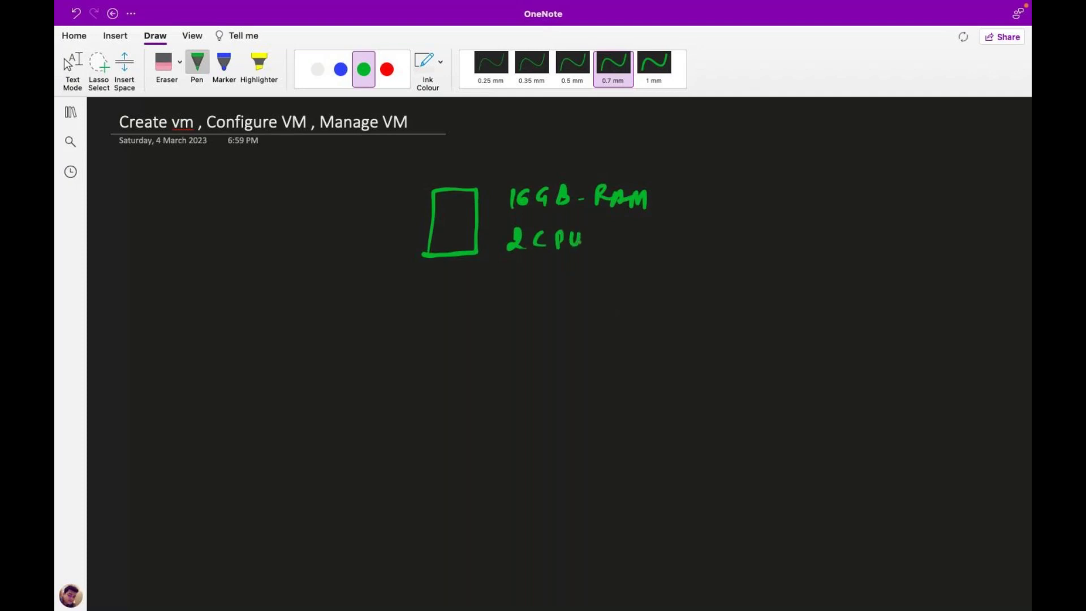
Handwrite "100 GB - HDD" in green under the CPU line and stop drawing.
mouse_move(517, 264)
left_mouse_down()
mouse_move(518, 282)
mouse_move(530, 267)
mouse_move(573, 277)
mouse_move(581, 260)
mouse_move(593, 272)
mouse_move(582, 283)
mouse_move(594, 286)
mouse_move(663, 285)
mouse_move(676, 274)
left_mouse_up()
left_click(625, 277)
mouse_move(675, 264)
left_mouse_down()
mouse_move(674, 284)
mouse_move(710, 284)
left_mouse_up()
left_click_drag(711, 266, 710, 284)
key("Escape")
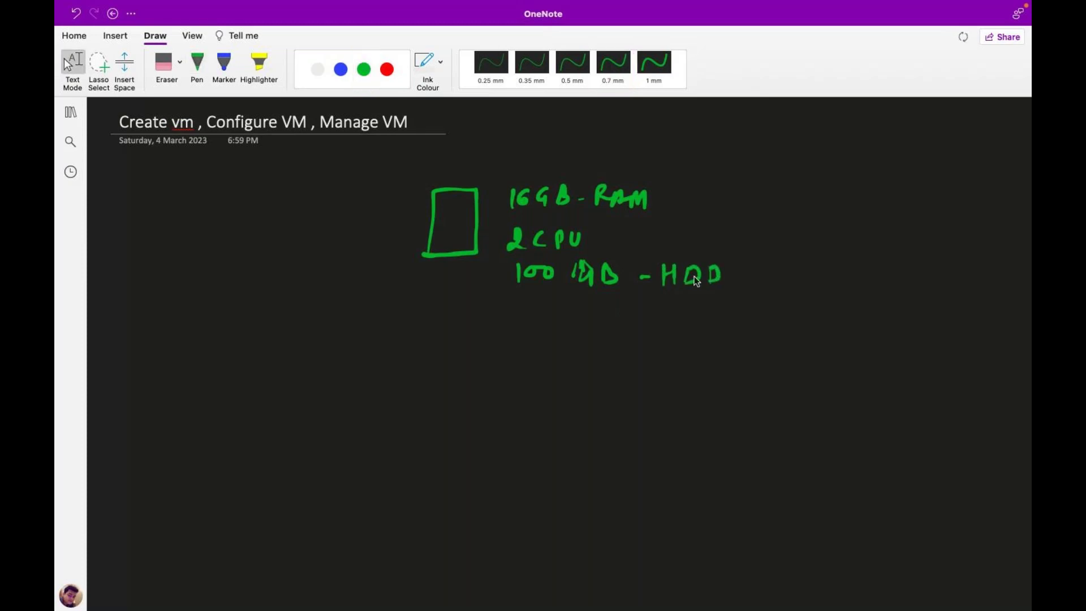
Switch to the new VM wizard in the browser to examine its storage list, and return to the OneNote page.
key("ctrl+super+Left")
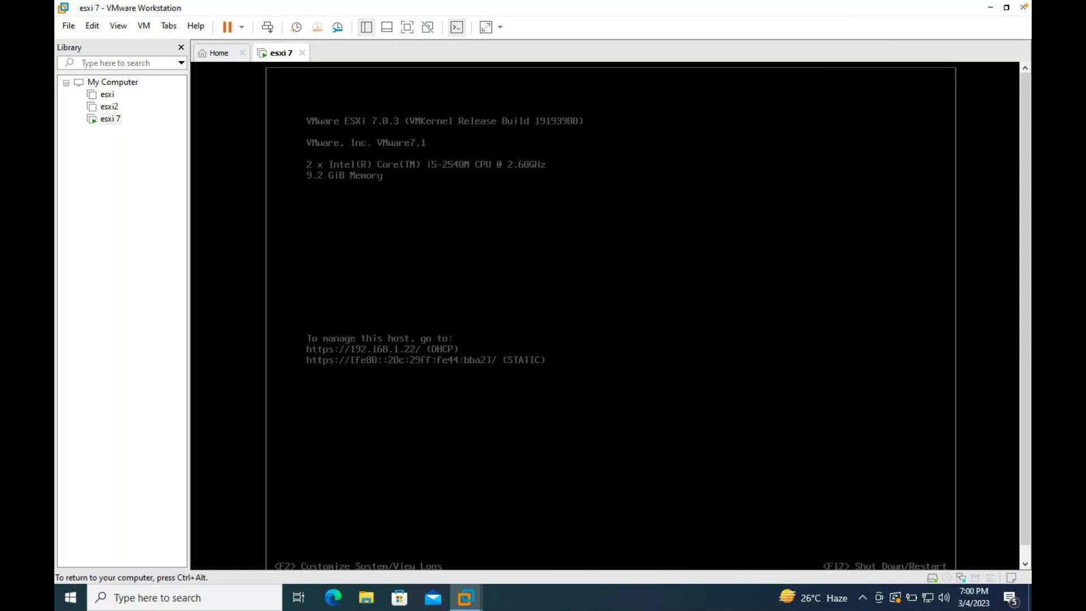
key("ctrl+super+Left")
key("ctrl+super+Right")
key("ctrl+super+Right")
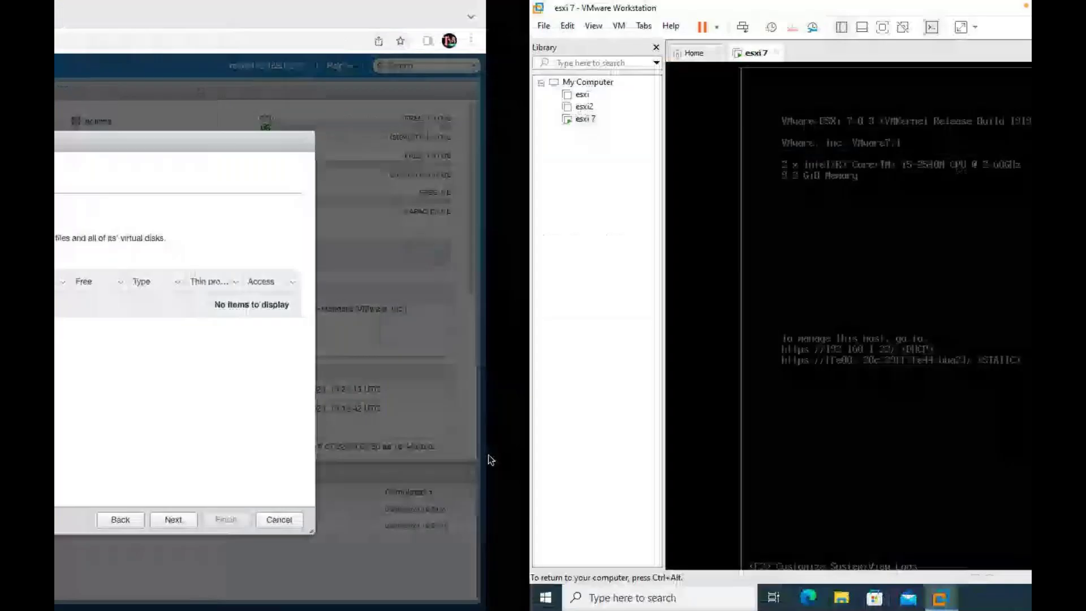
key("ctrl+super+Left")
key("ctrl+Left")
key("ctrl+Left")
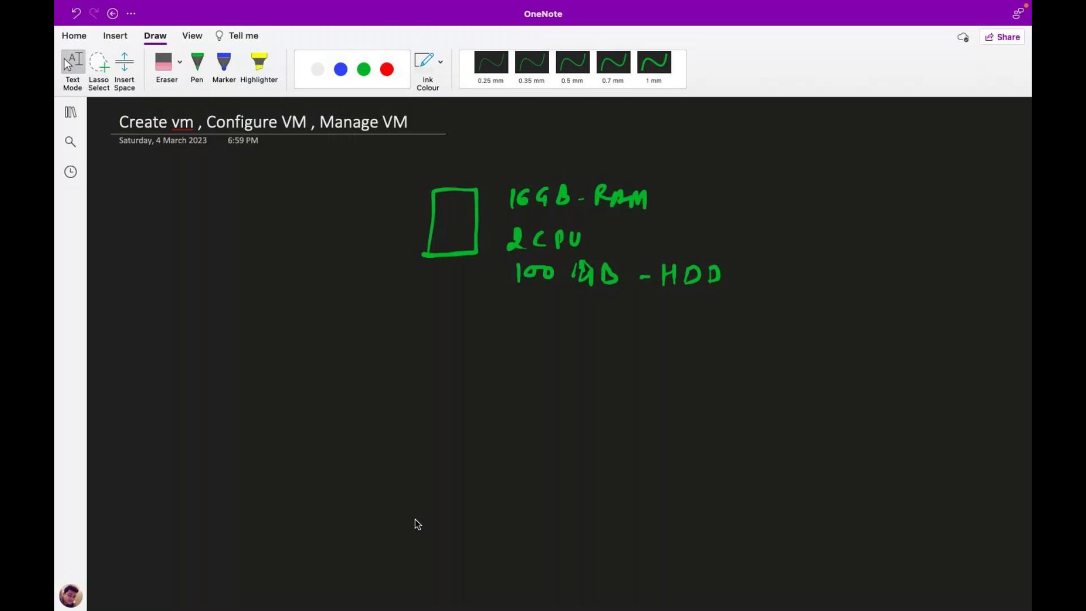
Extend the HDD line in green ink with "- ESXI + VM" and write "(1TB, 2TB)" beneath it.
left_click(197, 66)
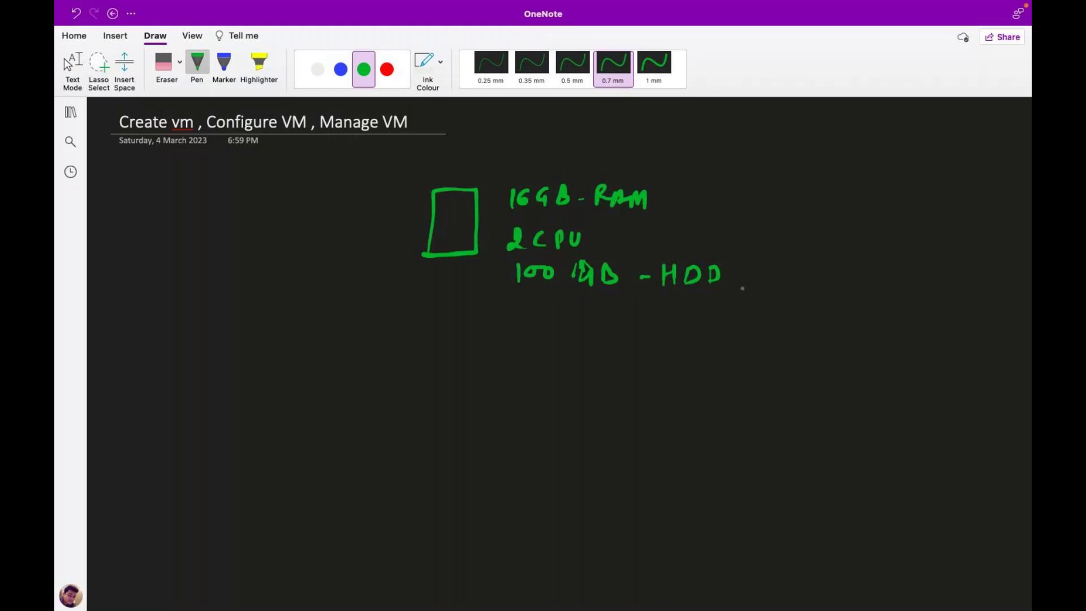
left_click_drag(735, 271, 771, 266)
left_click_drag(758, 261, 824, 268)
mouse_move(819, 259)
left_mouse_down()
mouse_move(817, 277)
mouse_move(830, 259)
mouse_move(860, 262)
mouse_move(853, 273)
mouse_move(898, 255)
mouse_move(920, 273)
left_mouse_up()
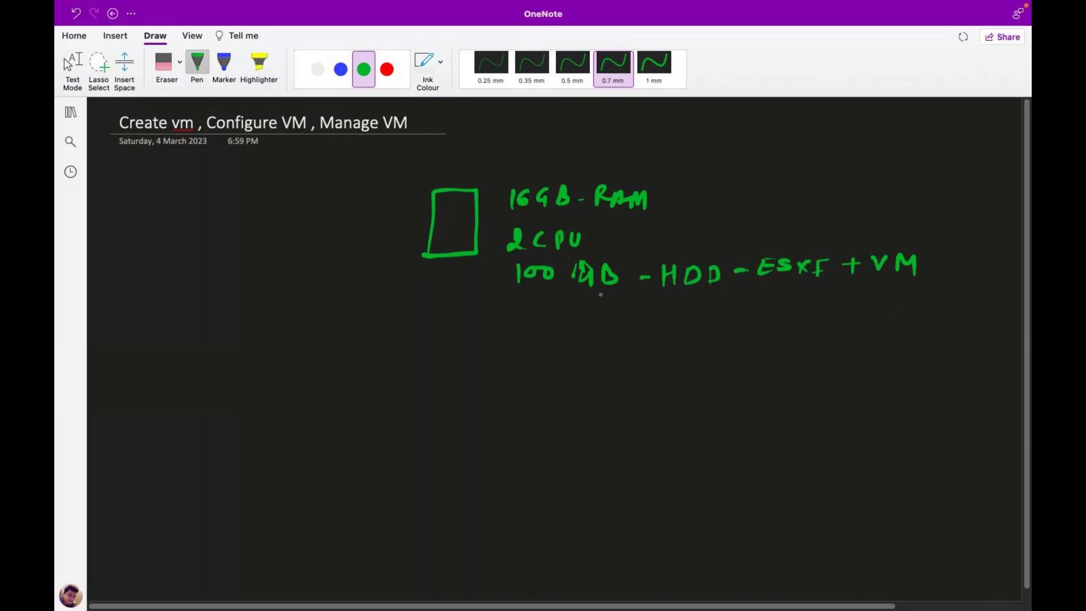
mouse_move(515, 307)
left_mouse_down()
mouse_move(516, 330)
mouse_move(553, 328)
mouse_move(563, 313)
mouse_move(595, 333)
mouse_move(640, 328)
left_mouse_up()
mouse_move(630, 311)
left_mouse_down()
mouse_move(651, 310)
mouse_move(658, 325)
mouse_move(674, 318)
mouse_move(677, 336)
left_mouse_up()
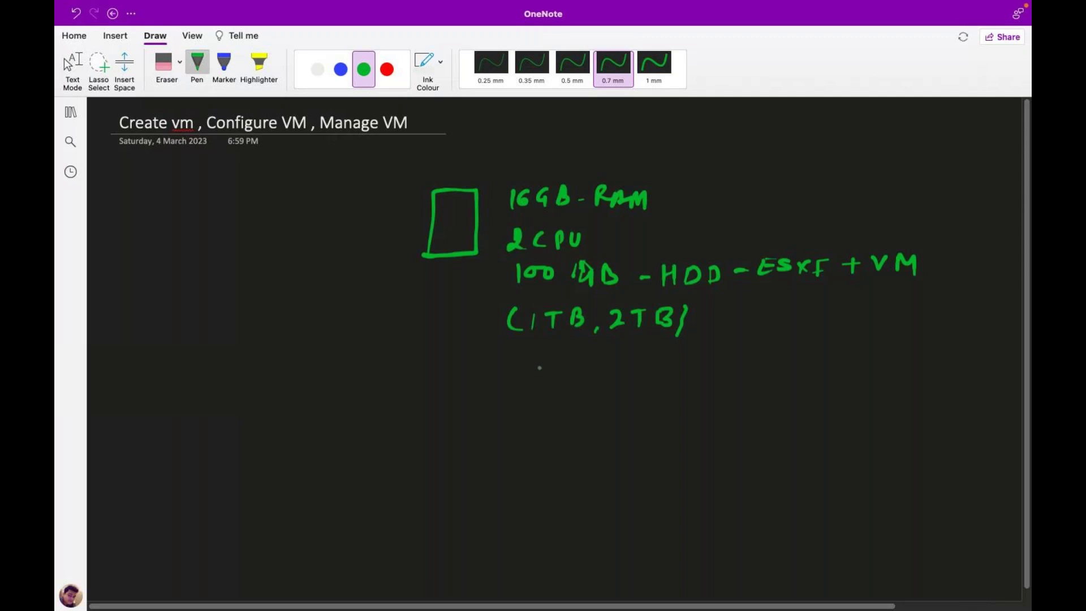
Handwrite "200GB - 800GB + VMs." in green below the "(1TB, 2TB)" line.
mouse_move(531, 362)
left_mouse_down()
mouse_move(547, 375)
mouse_move(556, 364)
left_mouse_up()
mouse_move(572, 362)
left_mouse_down()
mouse_move(567, 371)
mouse_move(589, 368)
mouse_move(588, 381)
left_mouse_up()
mouse_move(600, 374)
left_mouse_down()
mouse_move(612, 354)
mouse_move(606, 373)
mouse_move(713, 355)
mouse_move(718, 374)
mouse_move(767, 353)
left_mouse_up()
mouse_move(765, 349)
left_mouse_down()
mouse_move(763, 366)
mouse_move(788, 344)
mouse_move(825, 365)
mouse_move(822, 353)
mouse_move(797, 348)
mouse_move(830, 369)
mouse_move(850, 363)
left_mouse_up()
left_click(862, 356)
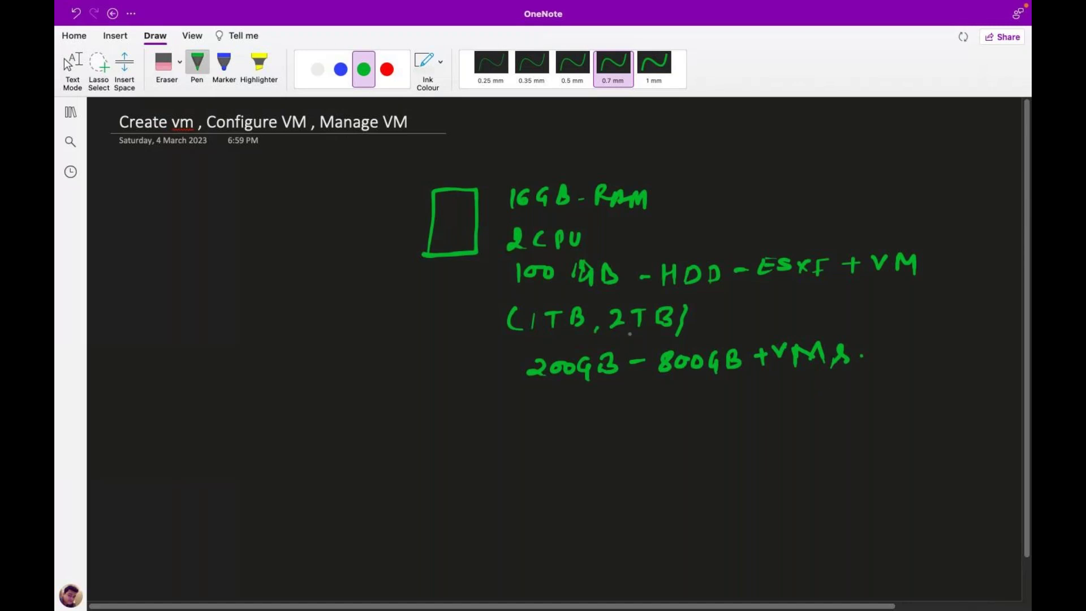
Mark "ESXI" and "VM" on the HDD line with red crosses and underline "VM" in red.
left_click(387, 73)
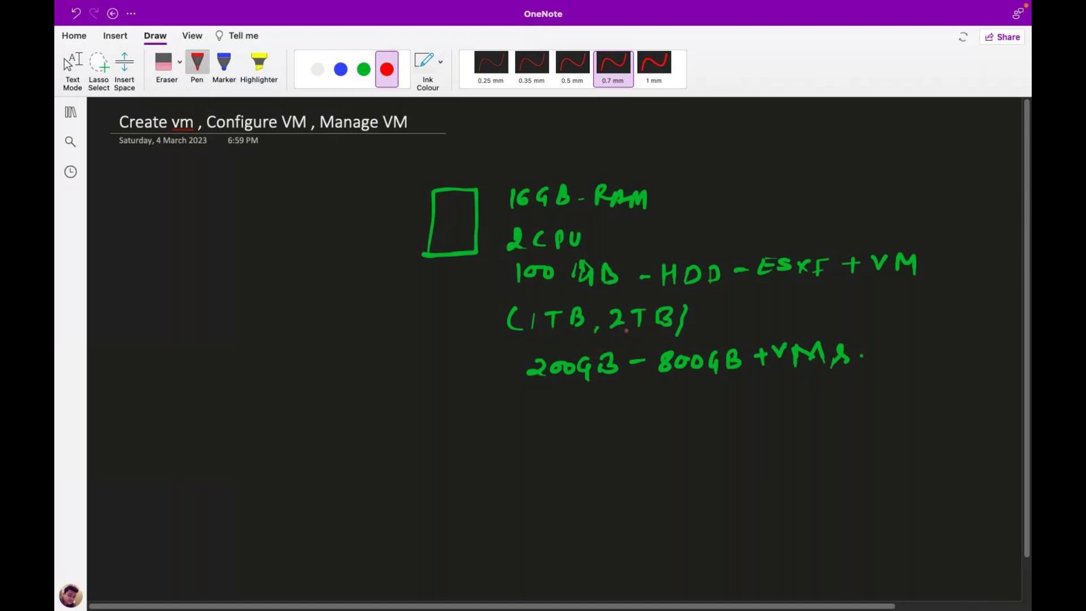
mouse_move(773, 240)
left_mouse_down()
mouse_move(798, 247)
mouse_move(785, 253)
left_mouse_up()
mouse_move(886, 236)
left_mouse_down()
mouse_move(904, 242)
mouse_move(894, 243)
left_mouse_up()
left_click_drag(880, 281, 916, 276)
Handwrite "ESXI.5.5 to 6.5" in red beside the green server box, overwrite the second version digit and underline the note.
mouse_move(223, 212)
left_mouse_down()
mouse_move(225, 227)
mouse_move(301, 184)
mouse_move(313, 193)
left_mouse_up()
left_click(283, 199)
left_click(308, 191)
mouse_move(314, 178)
left_mouse_down()
mouse_move(338, 188)
mouse_move(349, 172)
left_mouse_up()
left_click_drag(357, 165, 397, 162)
left_click(395, 159)
left_click_drag(400, 147, 408, 145)
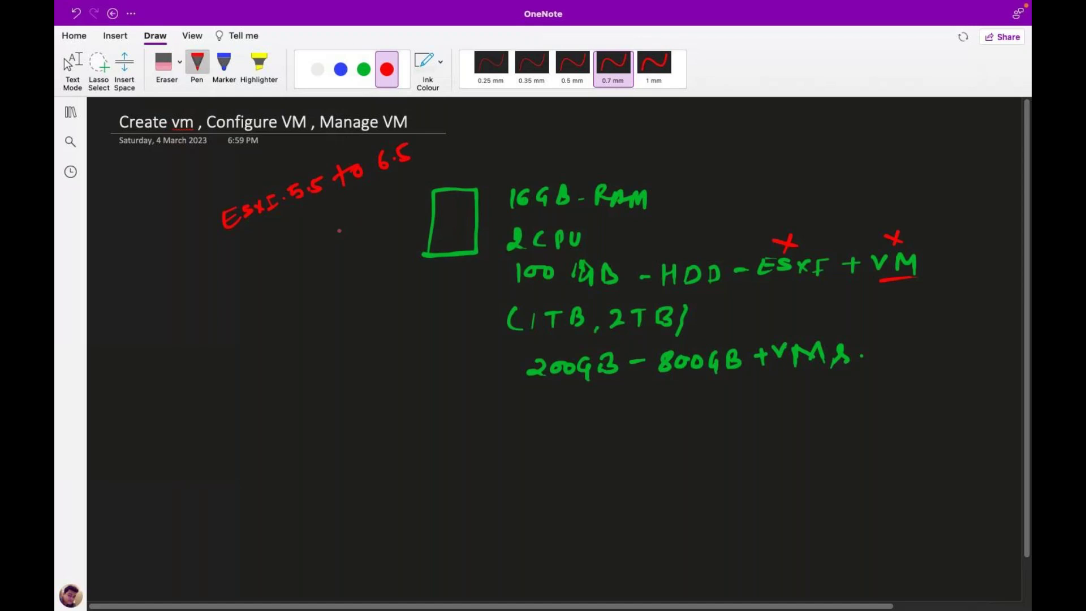
mouse_move(321, 182)
left_mouse_down()
mouse_move(315, 193)
mouse_move(324, 190)
left_mouse_up()
left_click_drag(294, 222, 401, 177)
Handwrite "ESXI - 6.7 — 8.0" in red in the lower part of the page.
mouse_move(216, 479)
left_mouse_down()
mouse_move(229, 497)
mouse_move(277, 492)
left_mouse_up()
left_click_drag(271, 494, 282, 492)
mouse_move(270, 480)
left_mouse_down()
mouse_move(311, 483)
mouse_move(347, 457)
mouse_move(342, 481)
mouse_move(485, 456)
left_mouse_up()
left_click(328, 475)
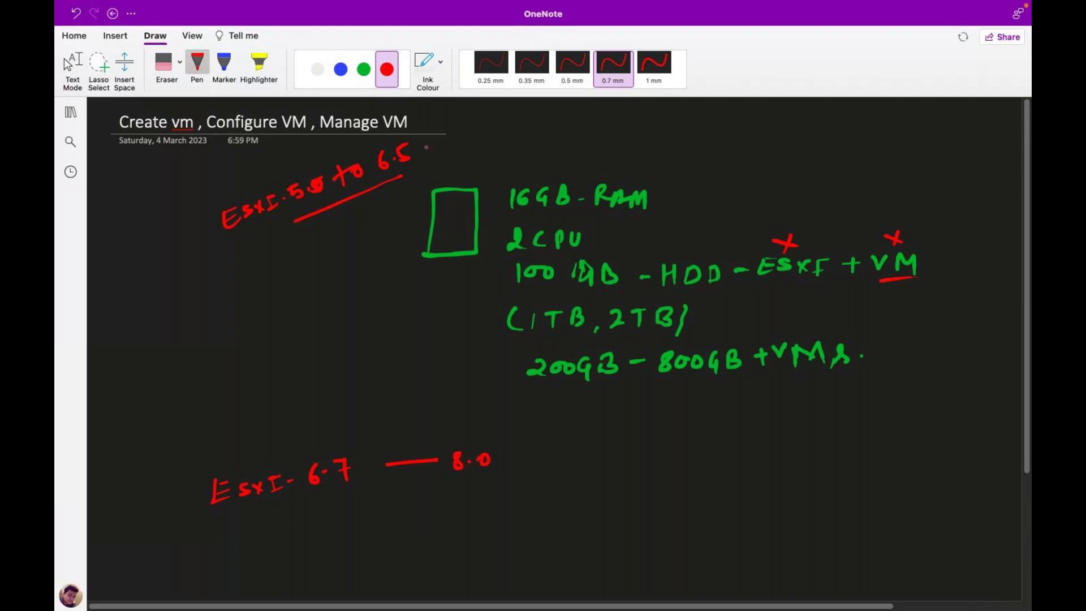
Draw a blue server box below the "8.0" label and handwrite "1TB + ESXI" beside it in blue.
left_click(340, 69)
left_click_drag(450, 493, 445, 565)
mouse_move(451, 492)
left_mouse_down()
mouse_move(497, 492)
mouse_move(489, 568)
mouse_move(442, 570)
left_mouse_up()
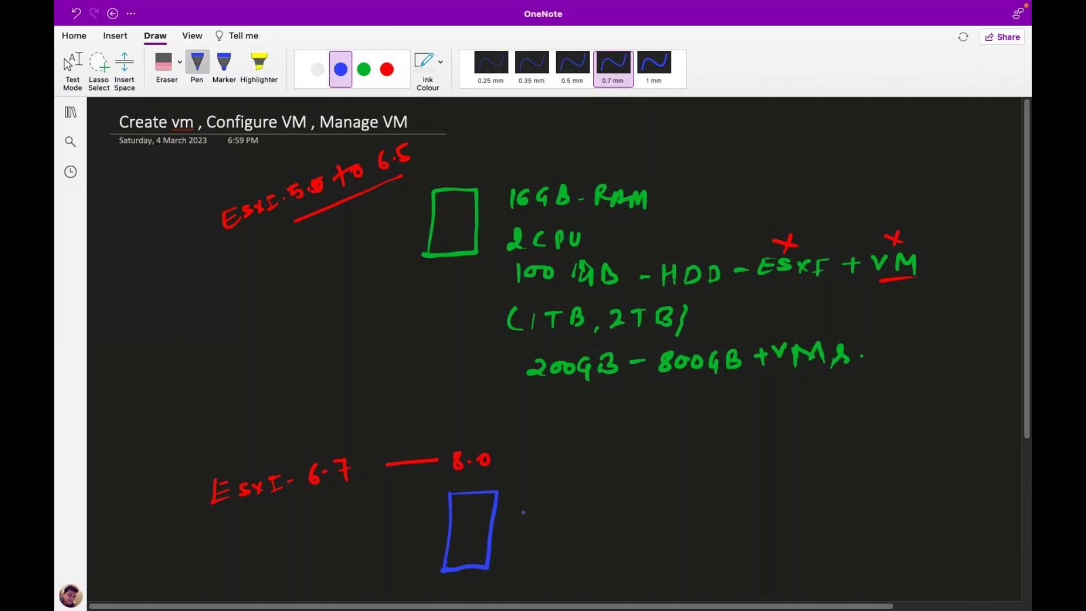
mouse_move(524, 516)
left_mouse_down()
mouse_move(525, 532)
mouse_move(539, 524)
left_mouse_up()
mouse_move(539, 515)
left_mouse_down()
mouse_move(538, 530)
mouse_move(551, 516)
mouse_move(553, 531)
mouse_move(597, 521)
mouse_move(586, 532)
left_mouse_up()
left_click(576, 519)
mouse_move(606, 515)
left_mouse_down()
mouse_move(605, 532)
mouse_move(619, 515)
left_mouse_up()
mouse_move(607, 524)
left_mouse_down()
mouse_move(650, 529)
mouse_move(640, 530)
left_mouse_up()
mouse_move(654, 515)
left_mouse_down()
mouse_move(663, 514)
mouse_move(658, 530)
left_mouse_up()
left_click_drag(654, 530, 665, 529)
left_click(669, 509)
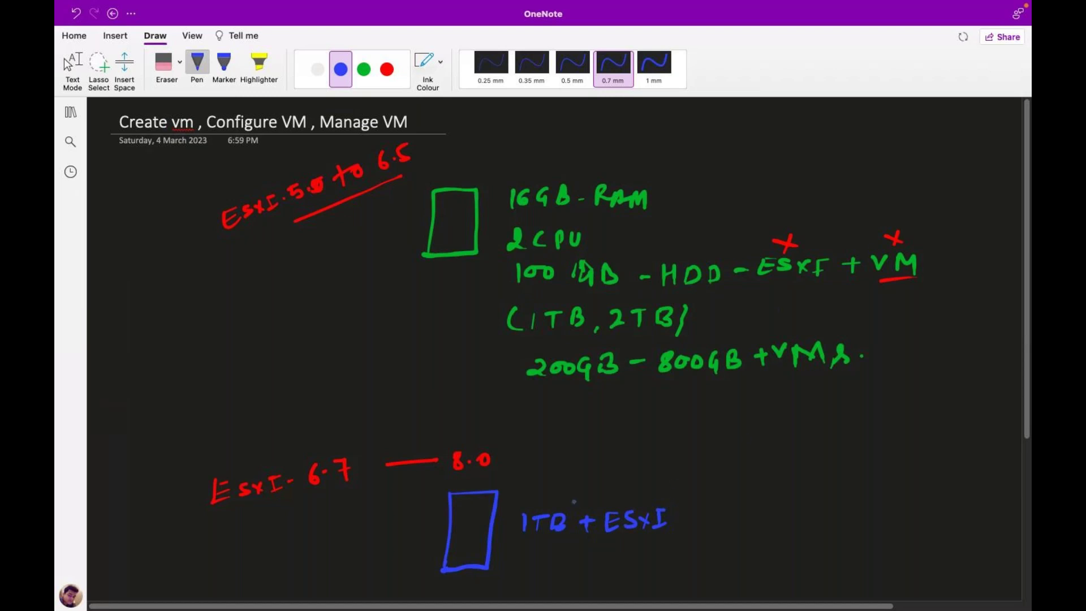
Append "- HDD" in blue to the "1TB + ESXI" line.
left_click_drag(712, 515, 754, 524)
mouse_move(757, 512)
left_mouse_down()
mouse_move(767, 505)
mouse_move(767, 519)
left_mouse_up()
mouse_move(774, 520)
left_mouse_down()
mouse_move(784, 506)
mouse_move(783, 522)
mouse_move(798, 524)
left_mouse_up()
mouse_move(799, 505)
left_mouse_down()
mouse_move(813, 512)
mouse_move(805, 519)
left_mouse_up()
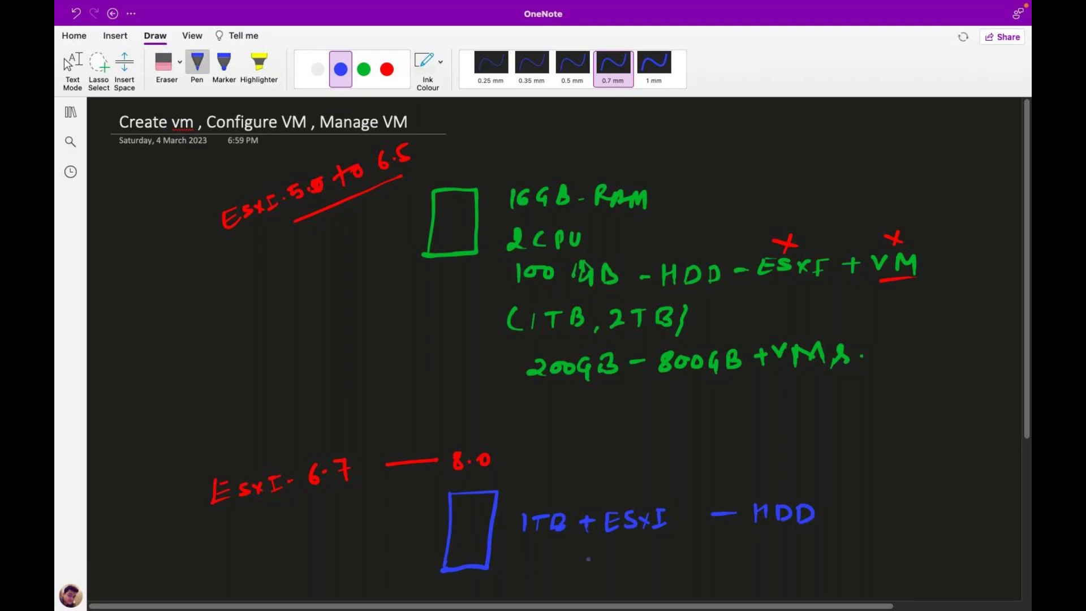
Handwrite "1TB + VM - HDD" as a second blue line, number the two disks 1 and 2, and stop drawing.
mouse_move(524, 564)
left_mouse_down()
mouse_move(522, 577)
mouse_move(546, 574)
mouse_move(557, 558)
mouse_move(524, 582)
mouse_move(588, 567)
mouse_move(577, 575)
left_mouse_up()
mouse_move(604, 570)
left_mouse_down()
mouse_move(622, 581)
mouse_move(650, 559)
mouse_move(679, 573)
mouse_move(773, 564)
left_mouse_up()
left_click_drag(776, 556, 784, 564)
mouse_move(798, 547)
left_mouse_down()
mouse_move(797, 562)
mouse_move(818, 561)
left_mouse_up()
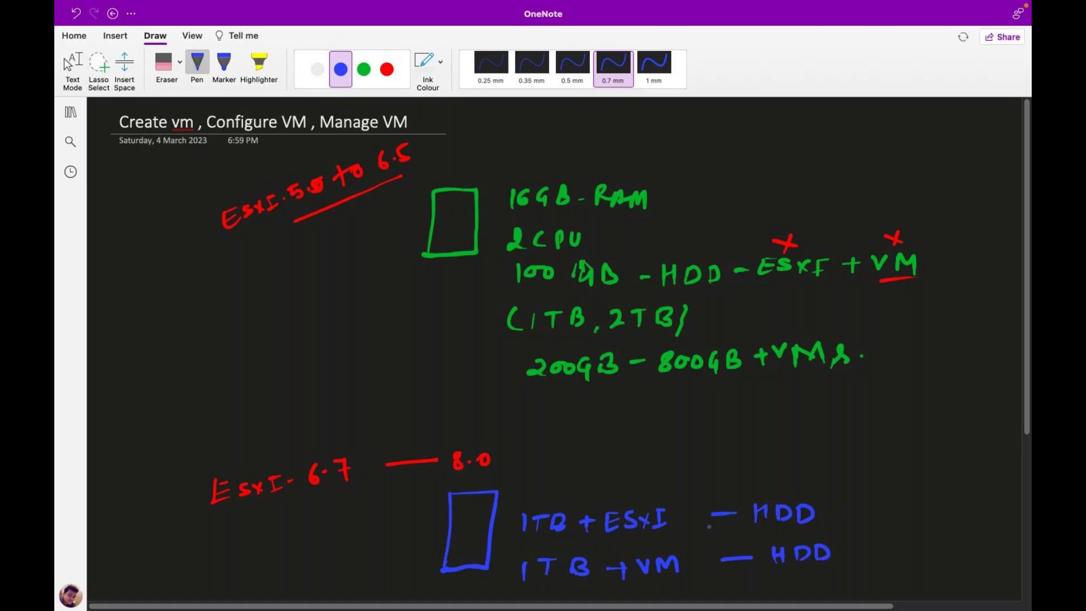
left_click_drag(819, 515, 856, 553)
left_click_drag(864, 549, 887, 562)
left_click(72, 65)
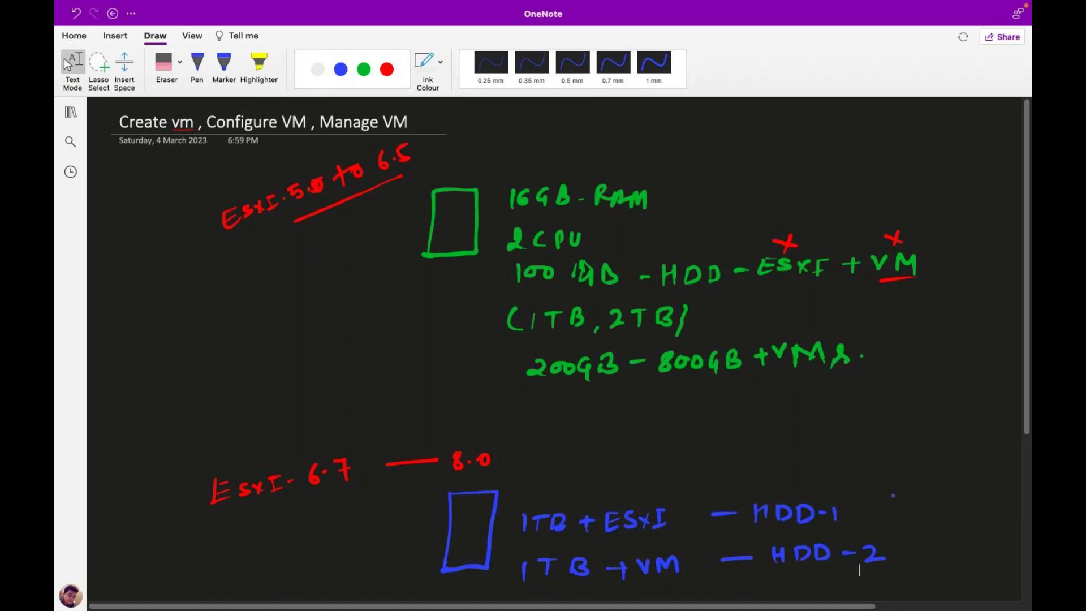
Put a red cross above "ESXI" and circle "VM" in red in the blue disk notes, and return to text mode.
left_click(197, 63)
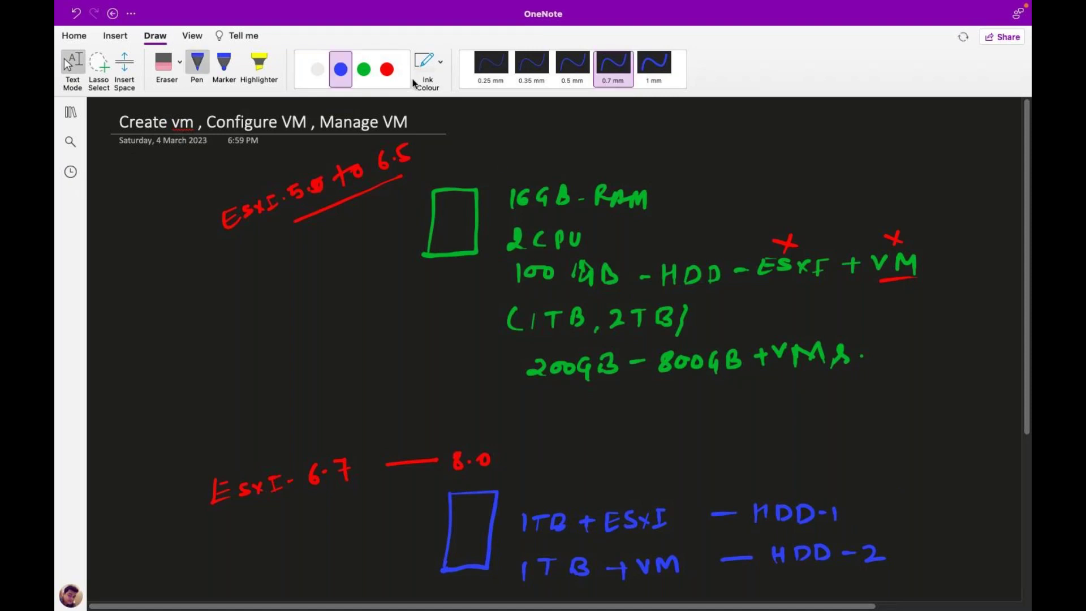
left_click(386, 69)
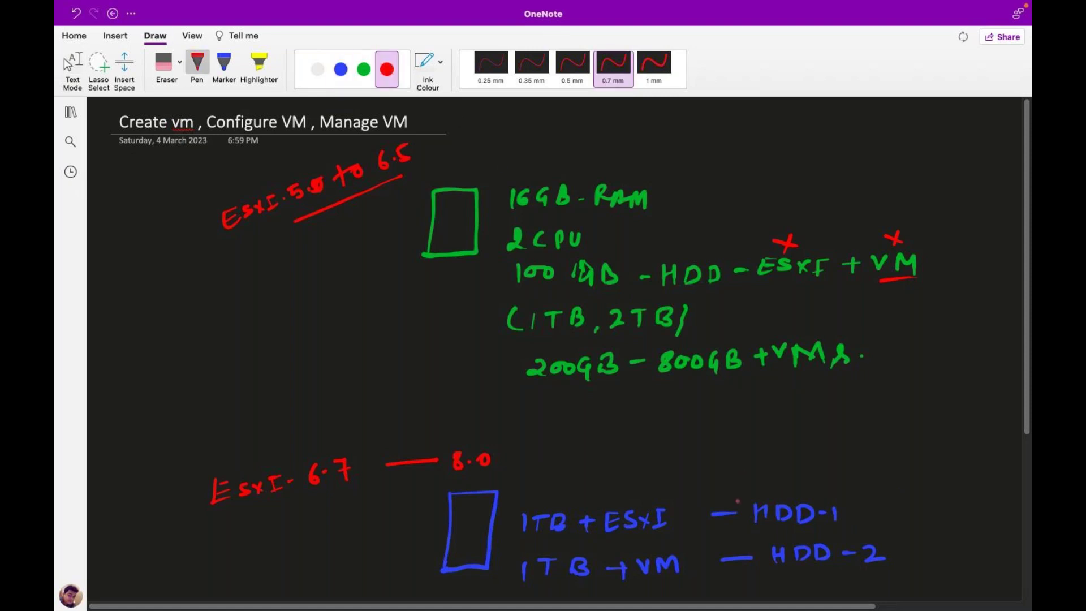
left_click_drag(611, 494, 630, 500)
left_click_drag(621, 491, 625, 503)
mouse_move(637, 581)
left_mouse_down()
mouse_move(689, 563)
mouse_move(637, 552)
mouse_move(683, 582)
left_mouse_up()
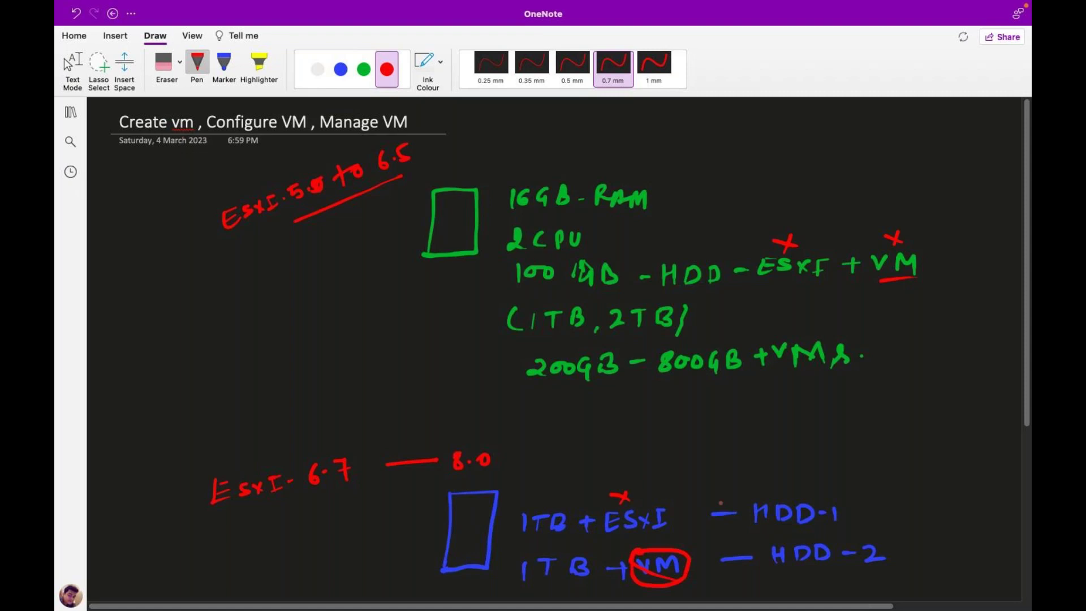
left_click(73, 67)
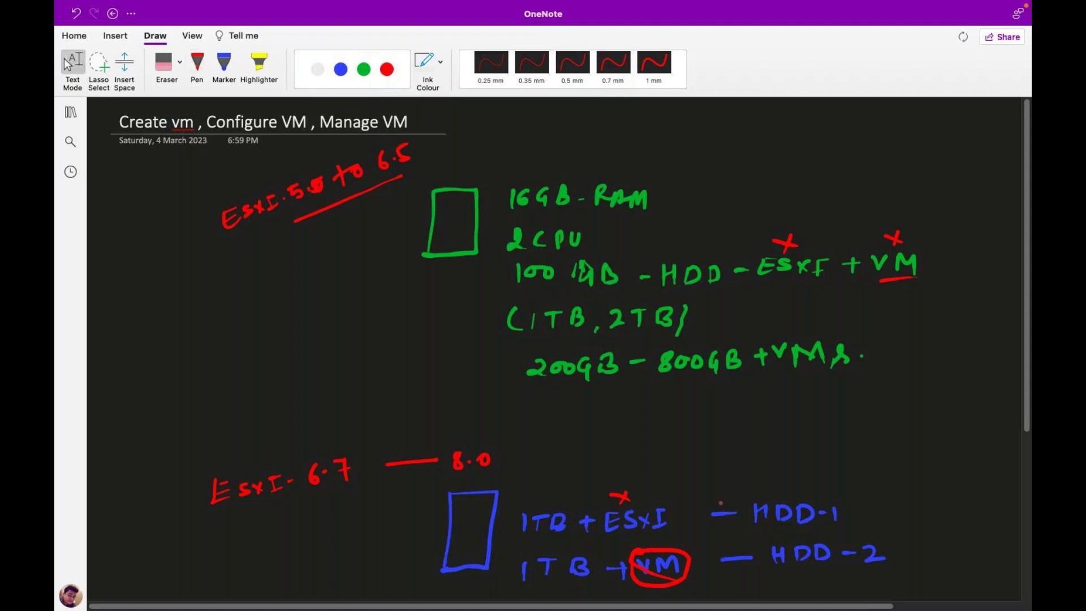
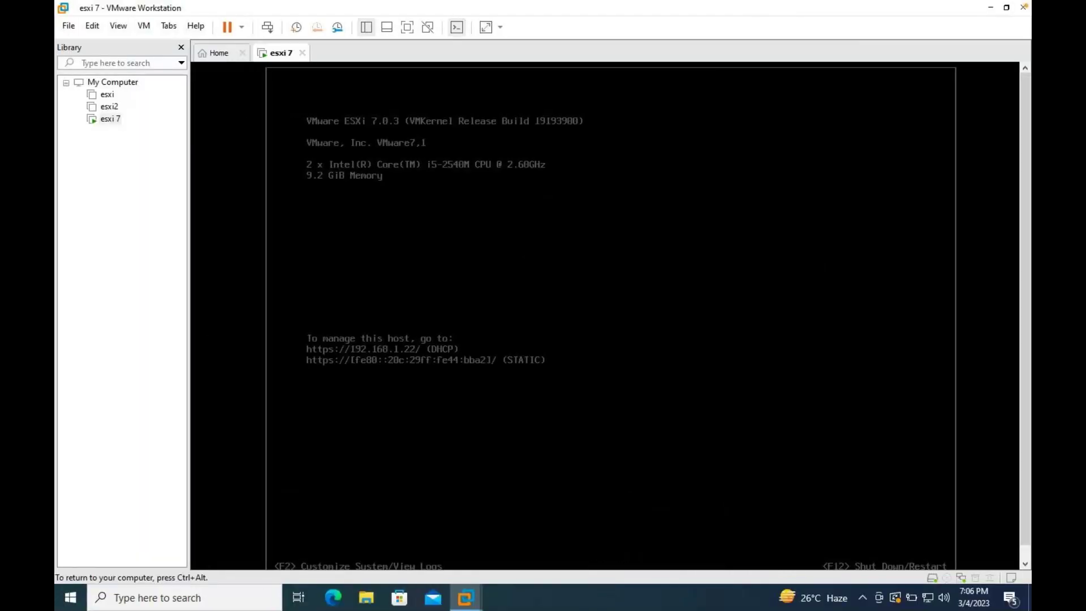
Switch to VMware Workstation and open the settings of the esxi 7 virtual machine.
mouse_move(169, 3)
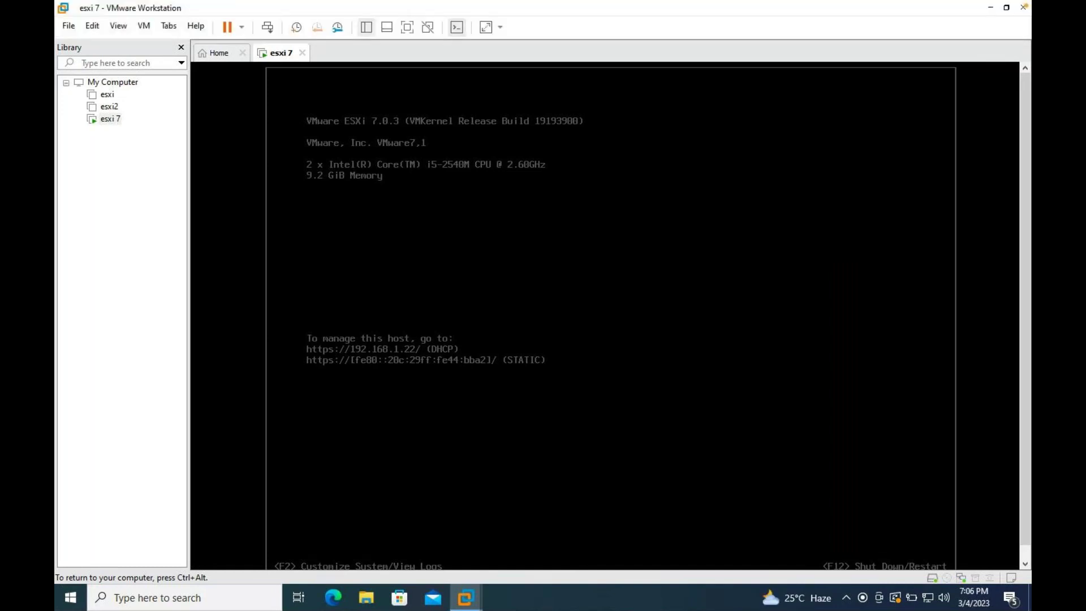
key("ctrl+alt")
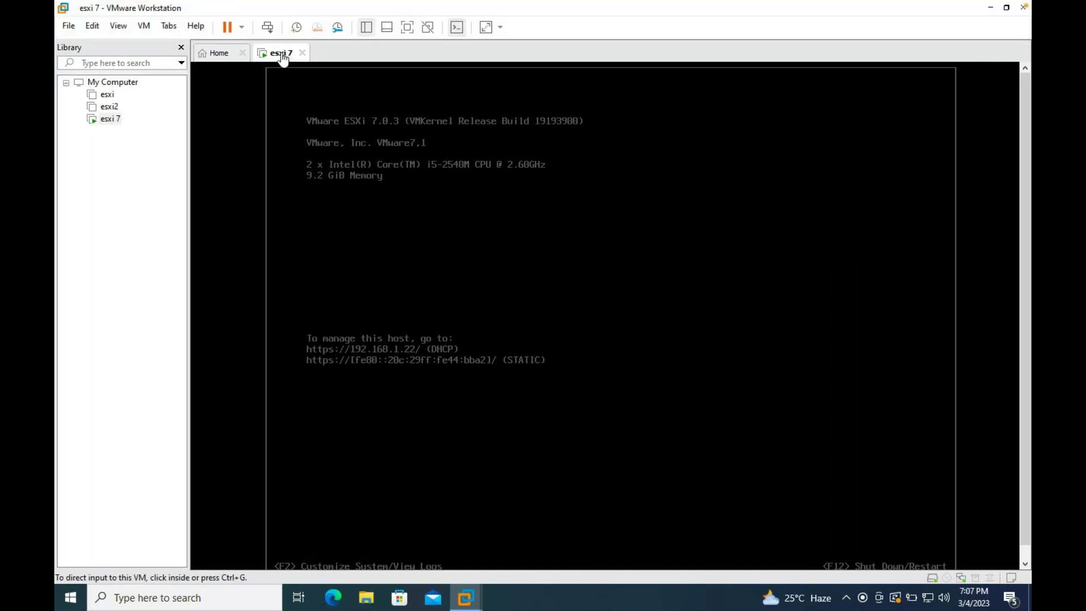
right_click(281, 54)
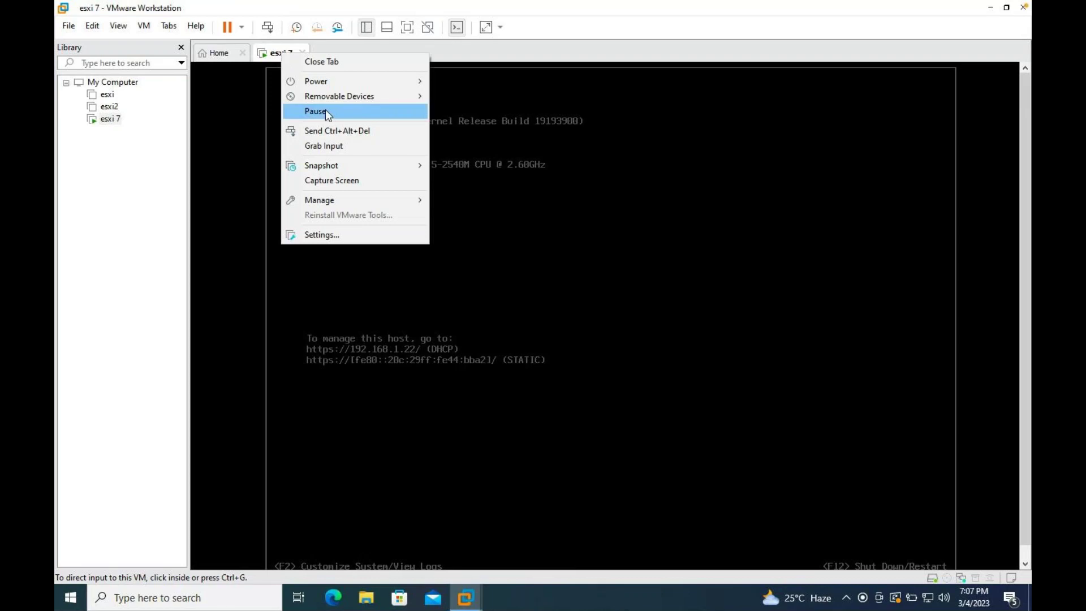
left_click(331, 236)
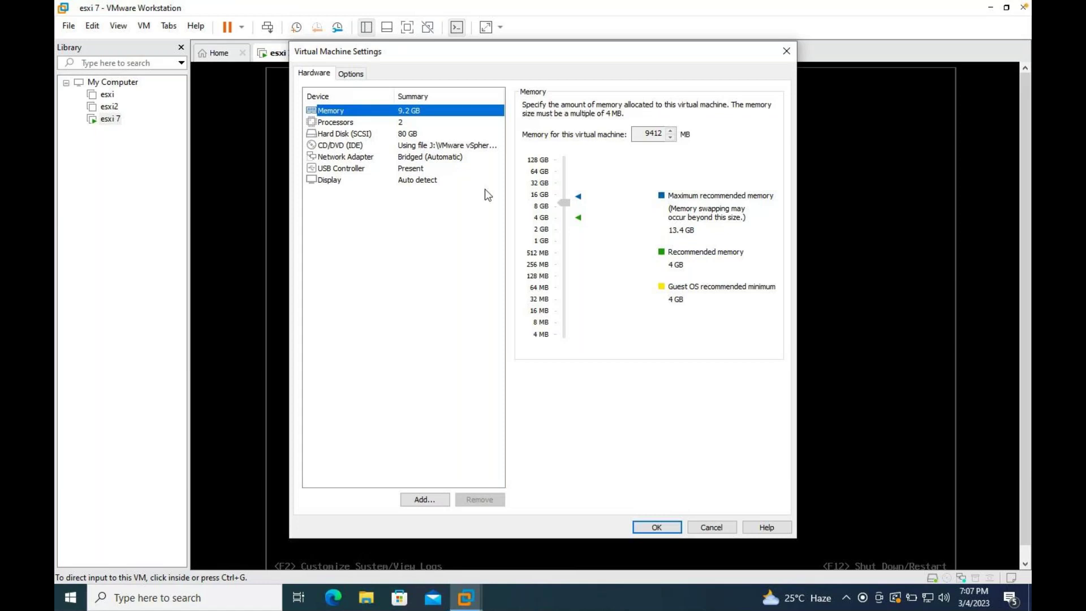
Add a new 60 GB virtual hard disk, stored as a single file, to the esxi 7 virtual machine and save its settings.
left_click(426, 497)
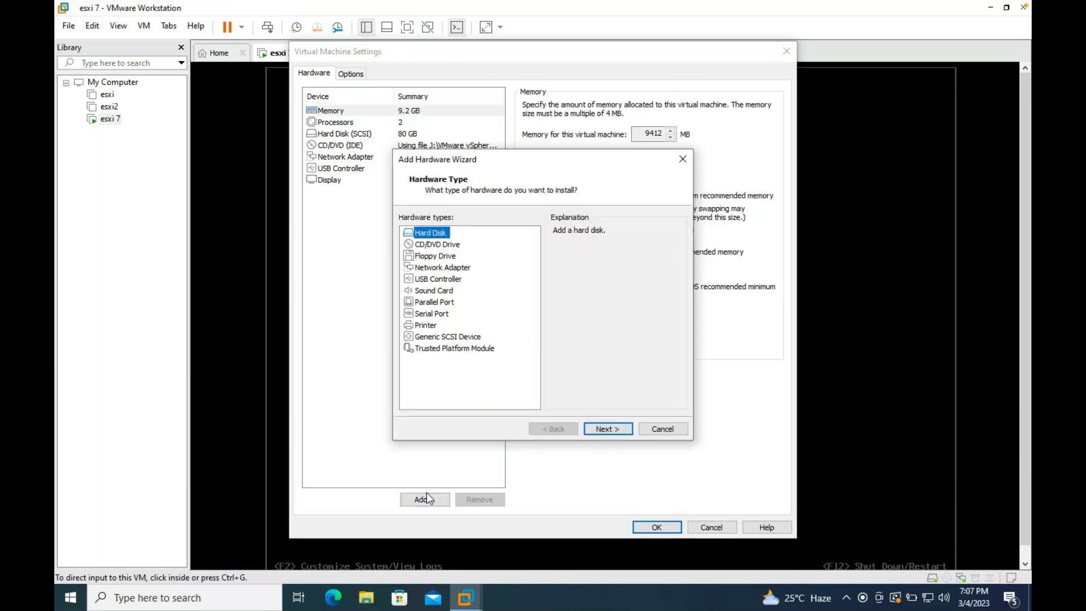
left_click(616, 429)
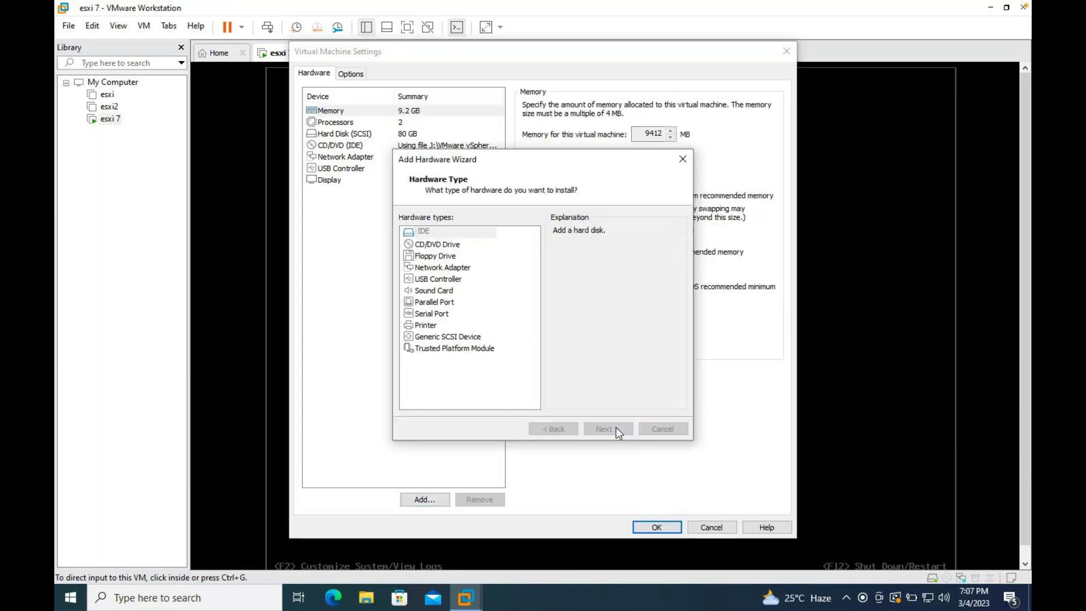
left_click(606, 429)
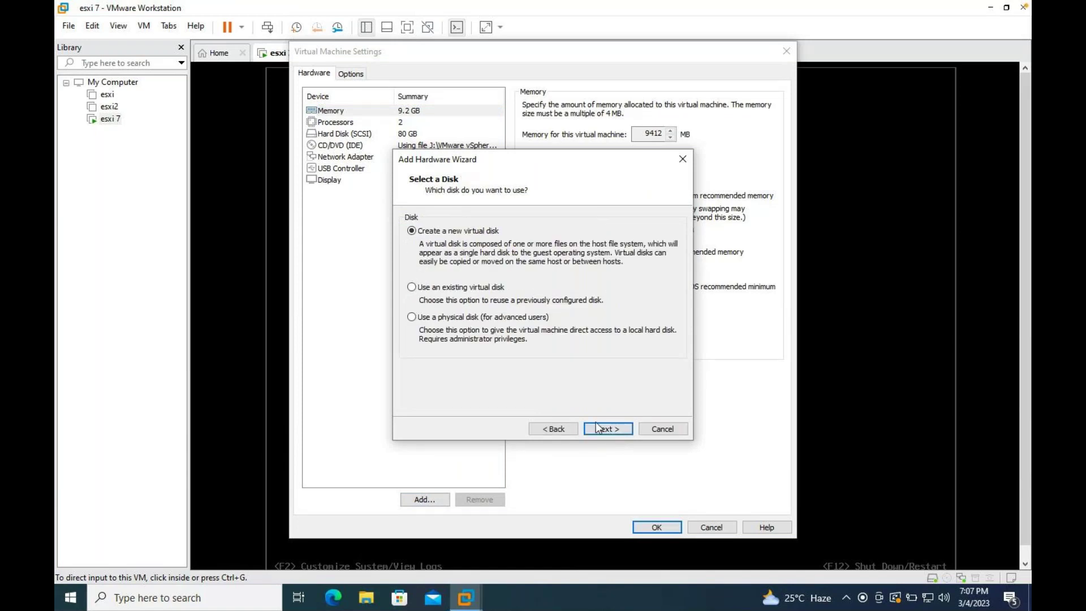
left_click(627, 431)
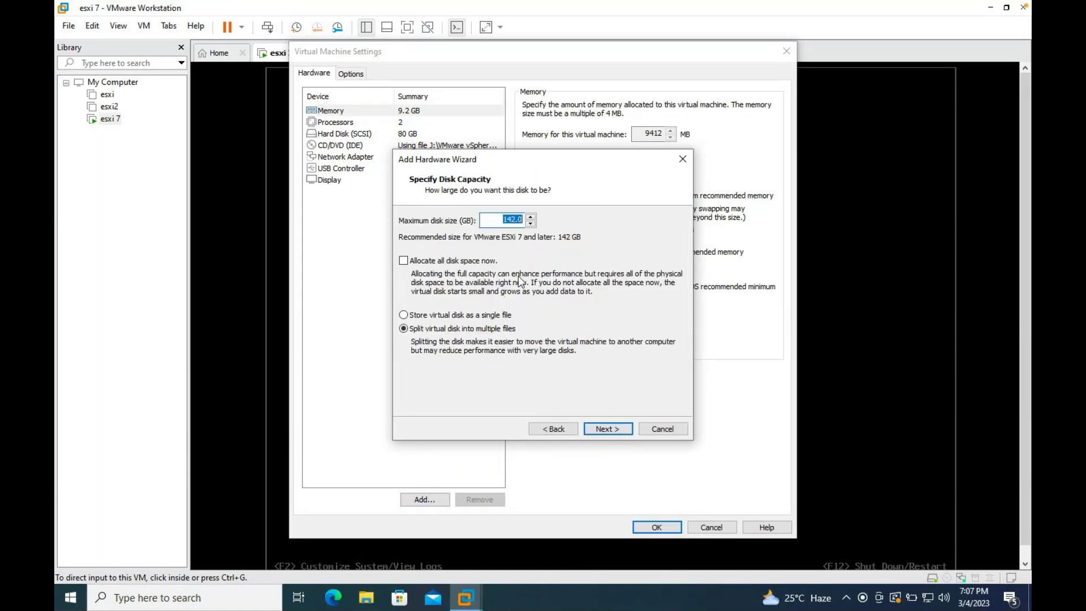
type("60")
left_click(451, 316)
left_click(601, 431)
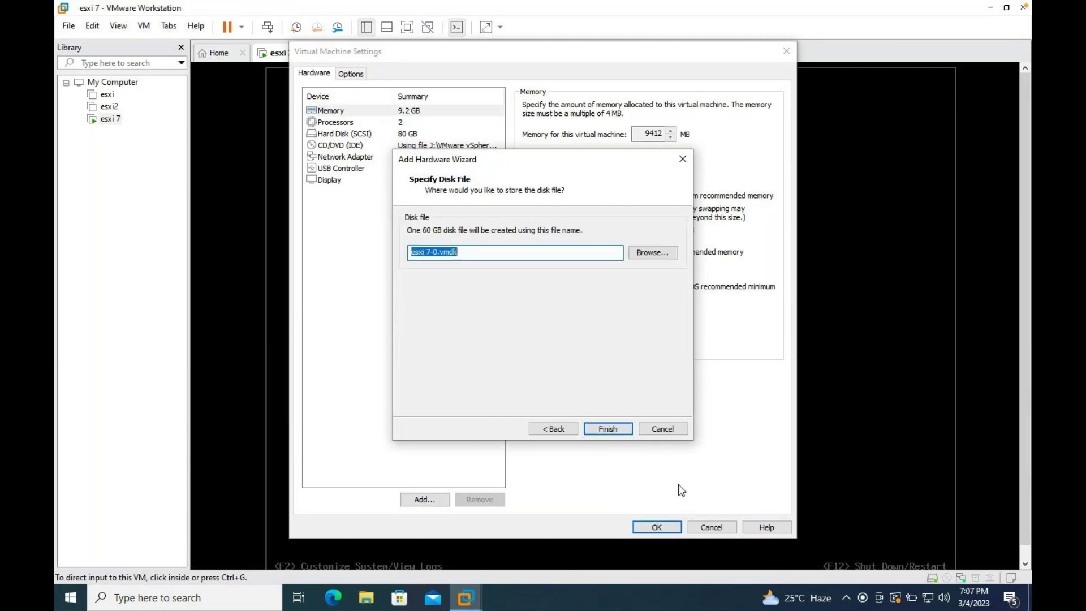
left_click(608, 429)
left_click(664, 528)
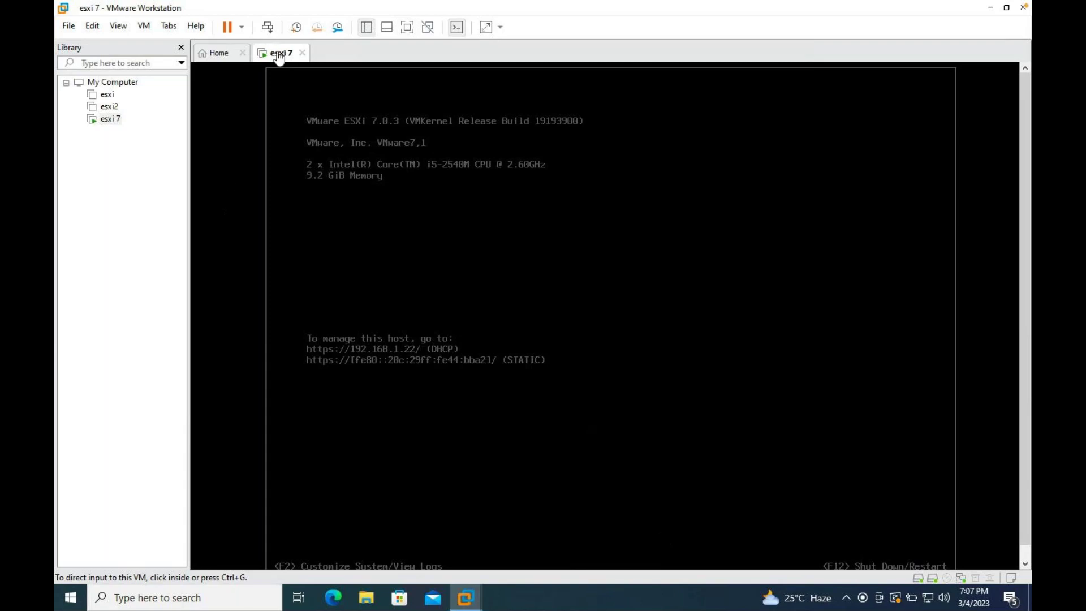
Restart the guest operating system of the esxi 7 virtual machine.
right_click(277, 58)
mouse_move(323, 86)
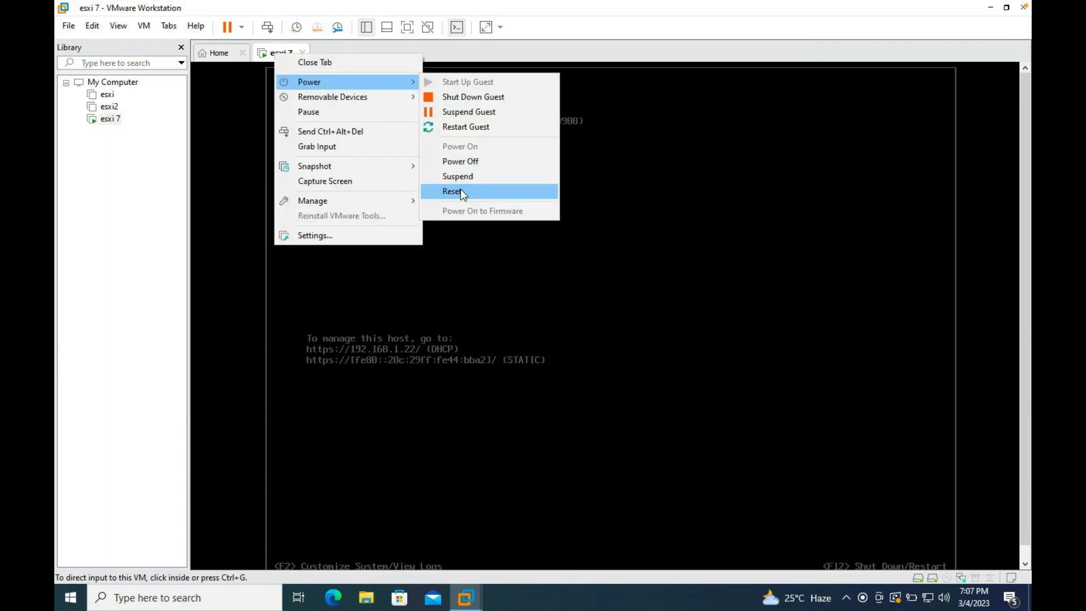
left_click(474, 134)
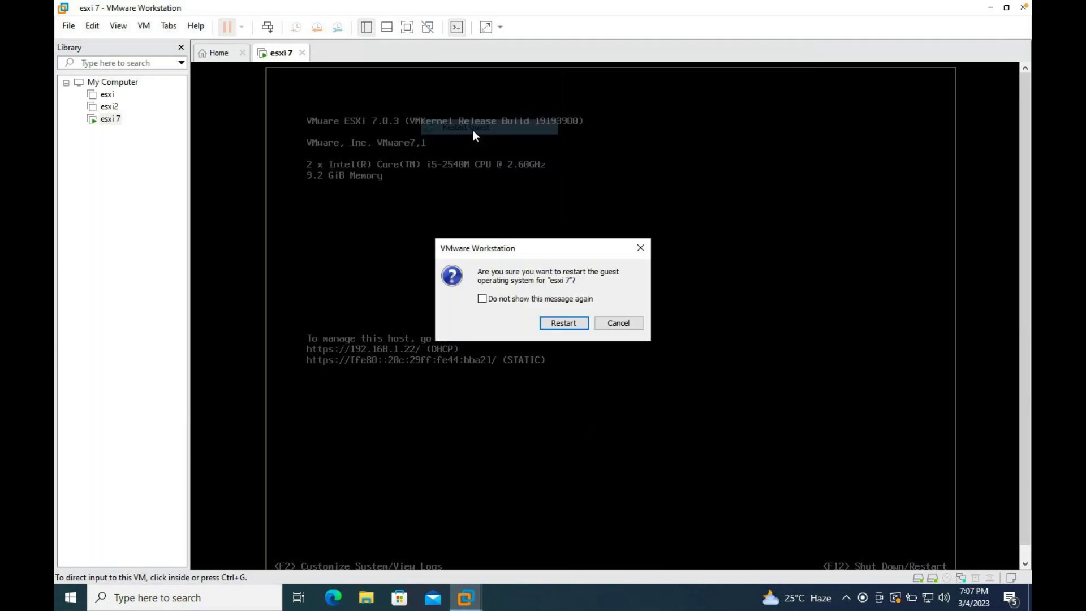
left_click(564, 326)
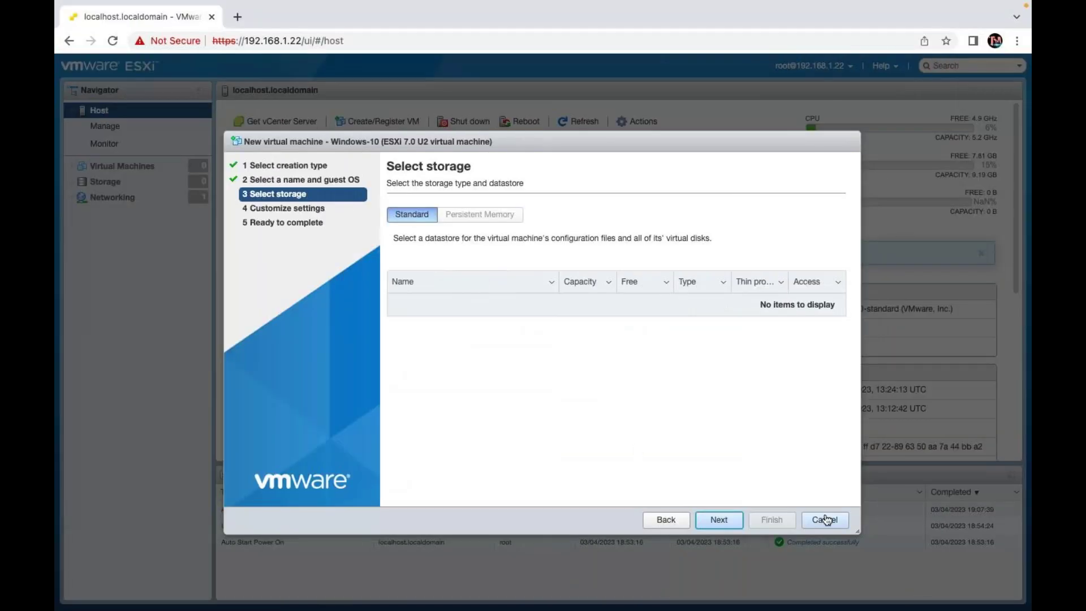
In the browser's ESXi host client, cancel the new virtual machine wizard, reload the page and log in as root with the account password.
left_click(826, 520)
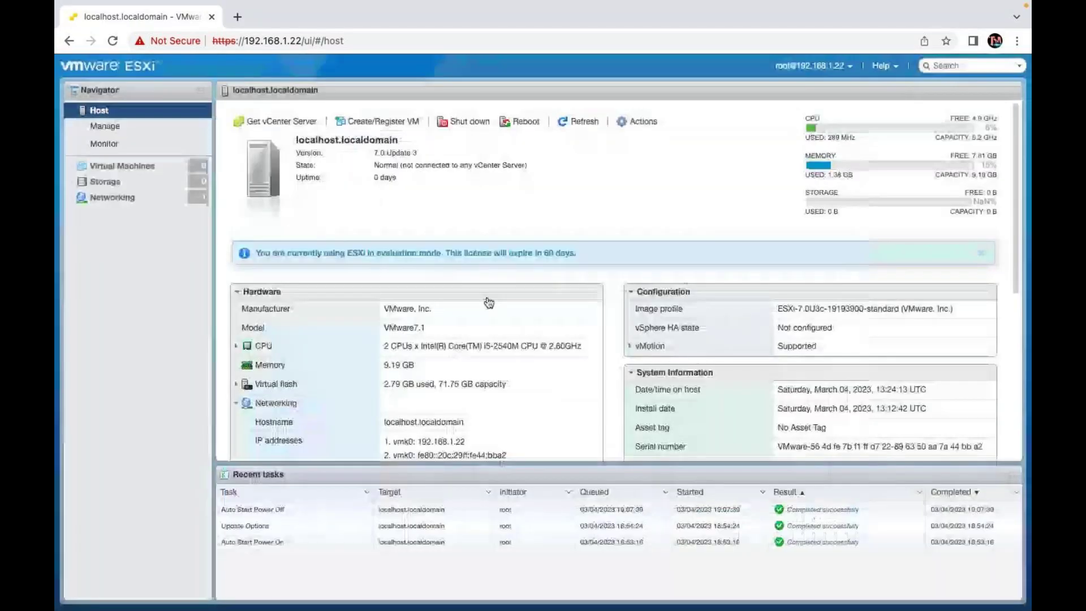
left_click(117, 43)
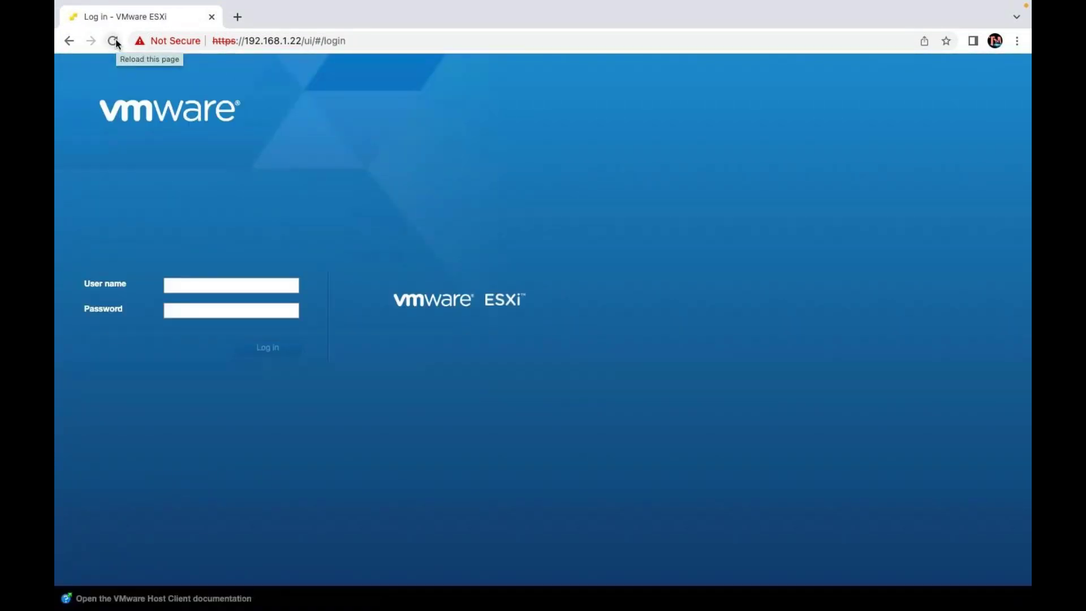
type("root")
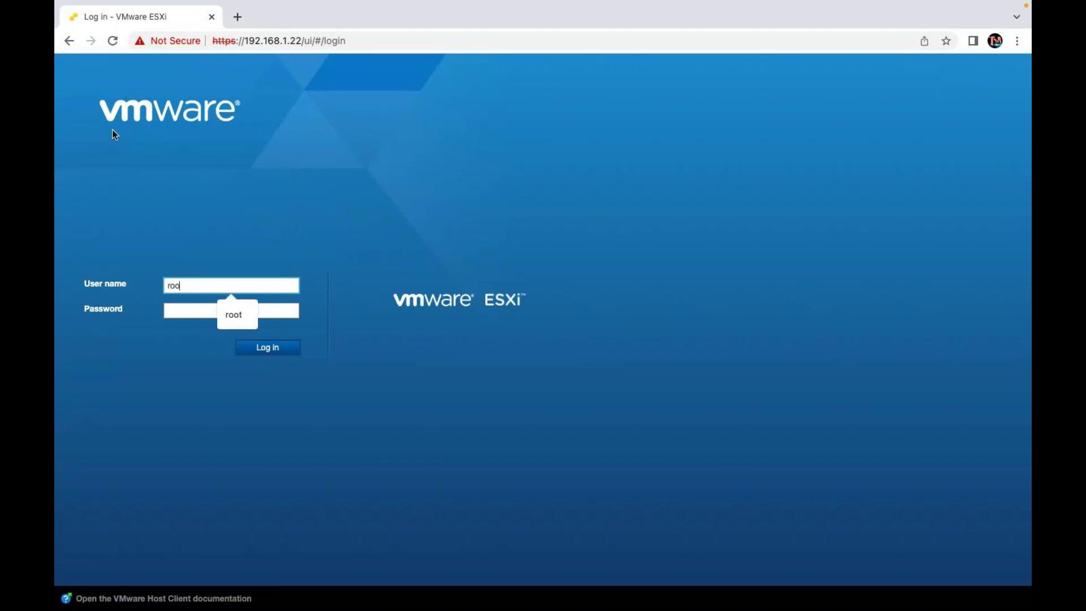
key("Tab")
type("••••••••")
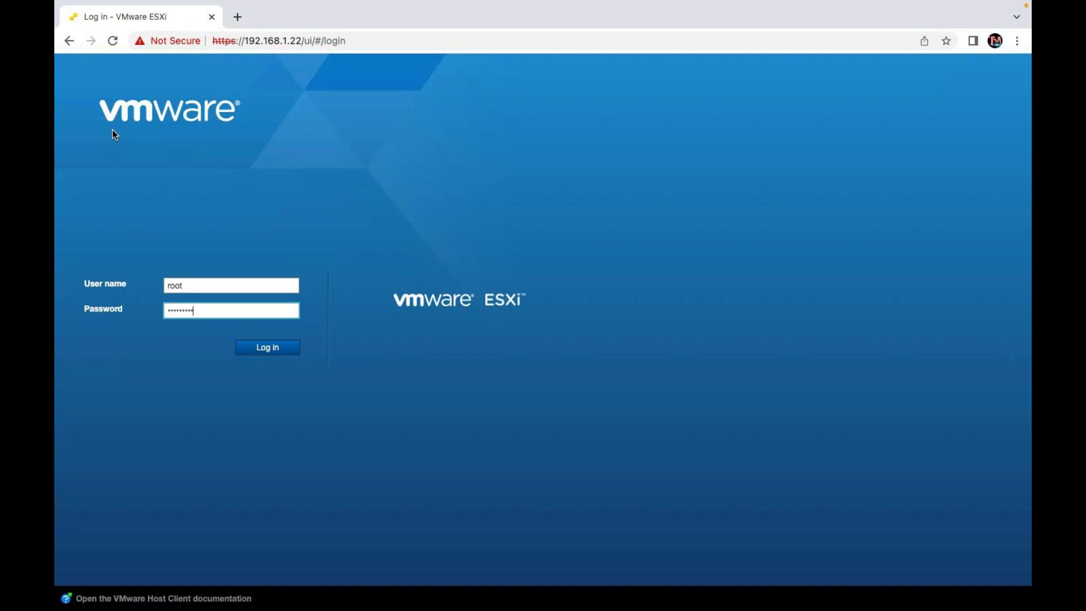
key("Return")
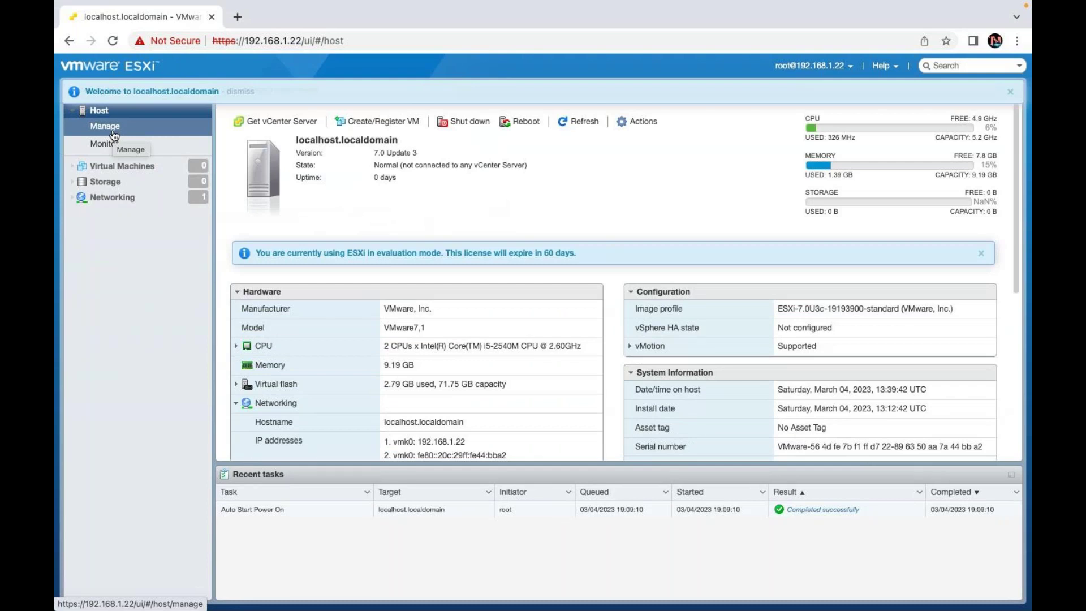
Set up a new VMFS datastore named local-hdd on the unclaimed 60 GB local VMware disk, proceeding to the summary.
left_click(113, 183)
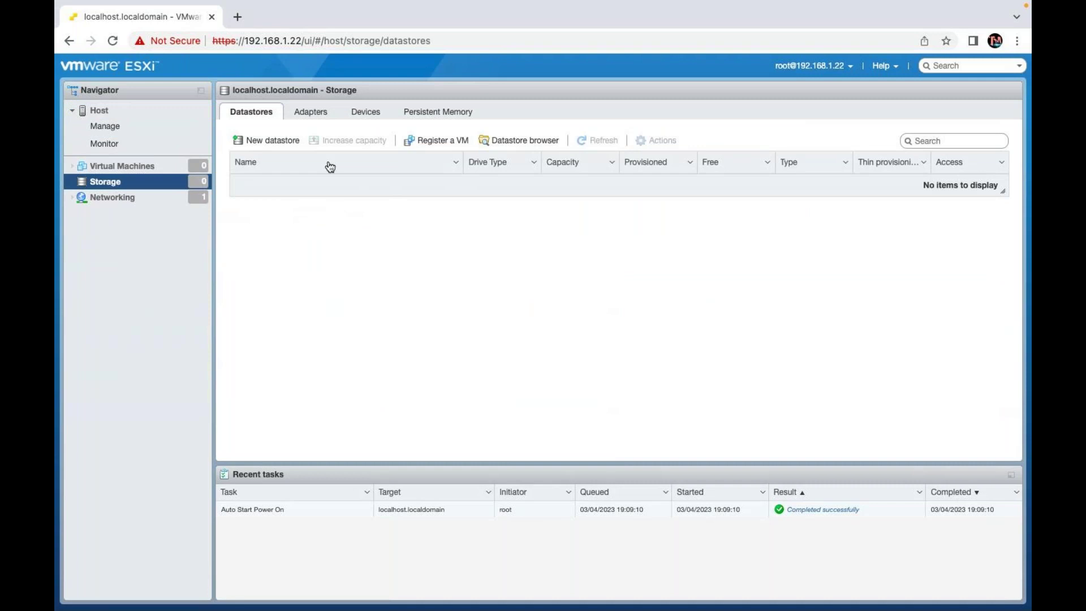
left_click(265, 141)
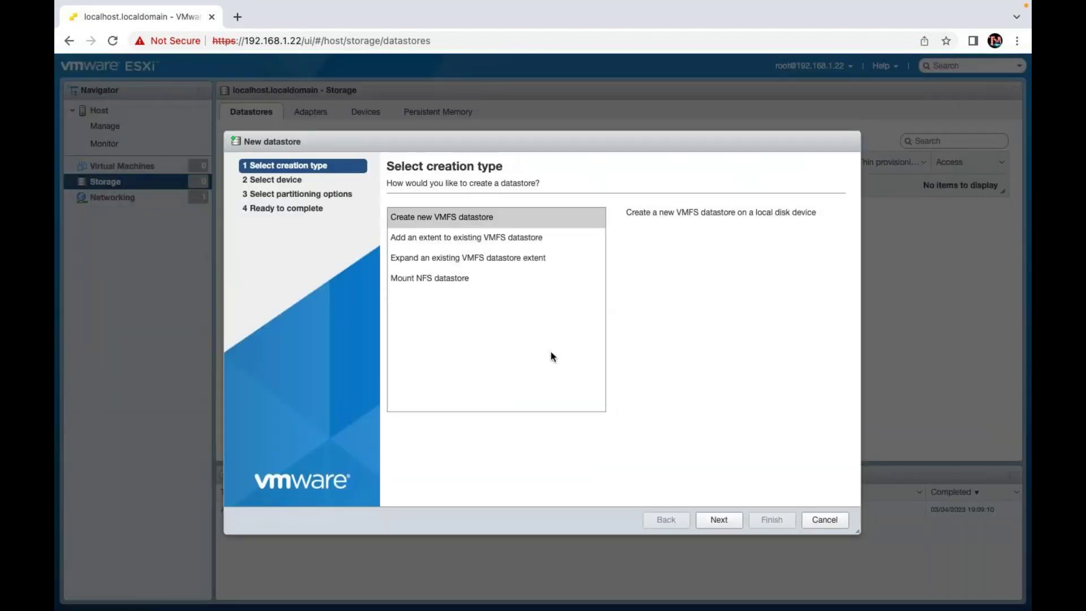
left_click(726, 527)
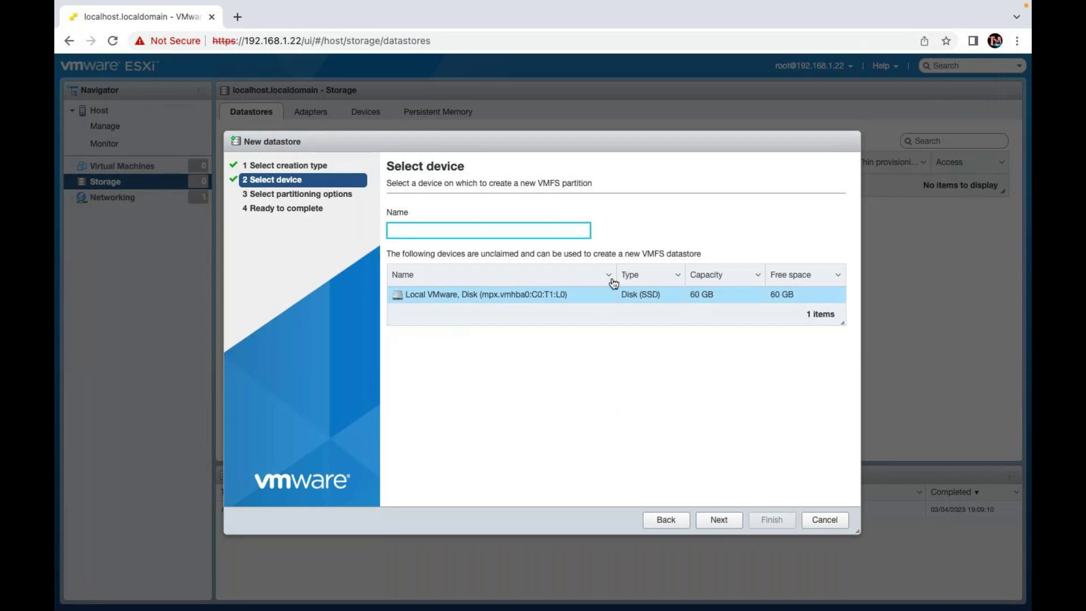
type("local-hdd")
left_click(729, 524)
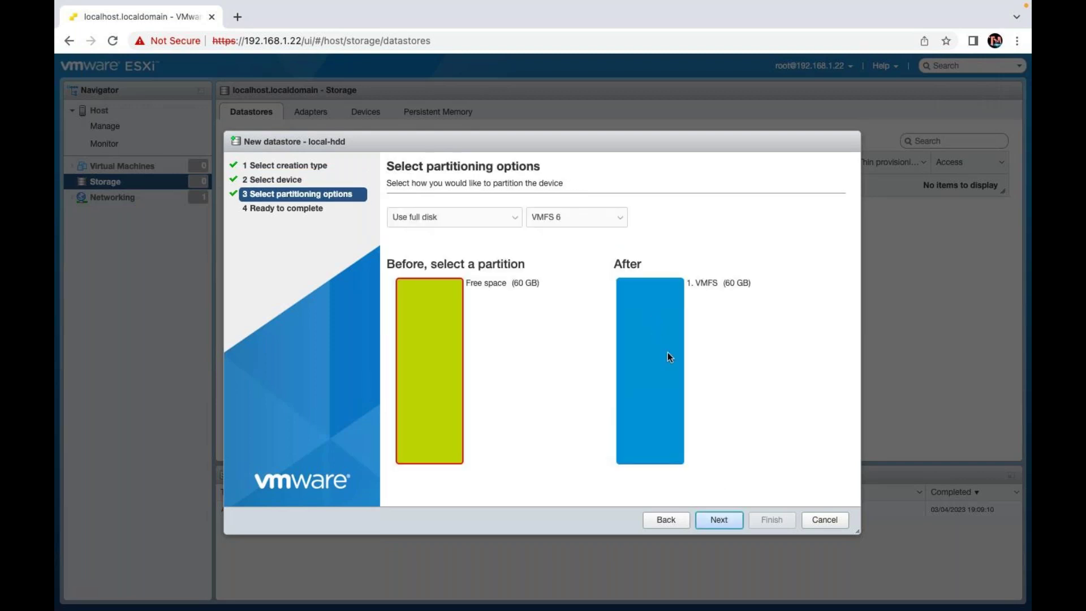
left_click(723, 525)
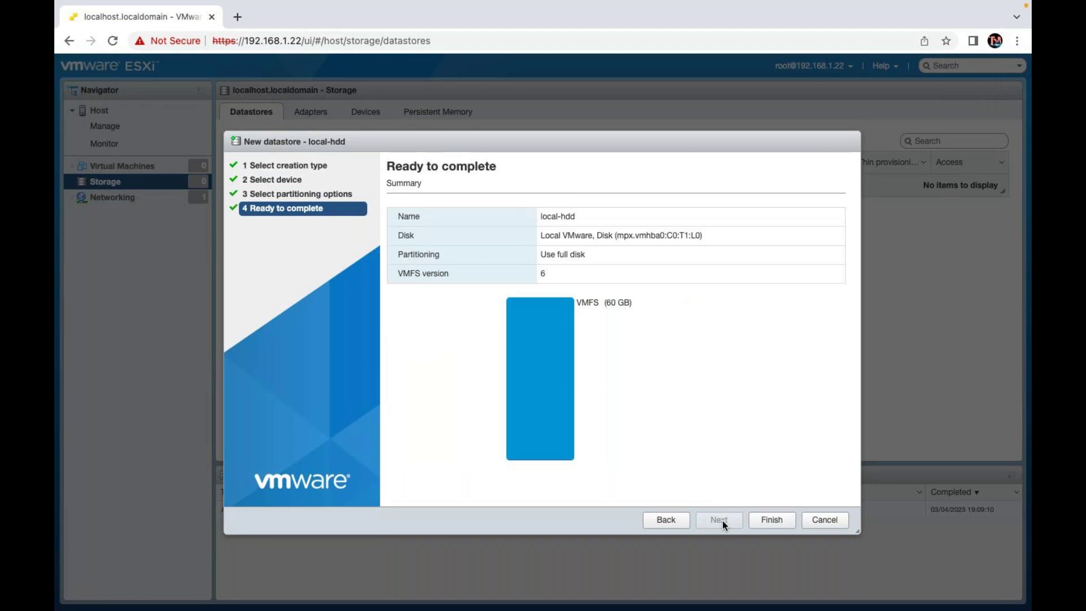
Change the datastore's partitioning to Custom with a 40319 MB VMFS 6 partition on the free space, and create the datastore.
left_click(667, 520)
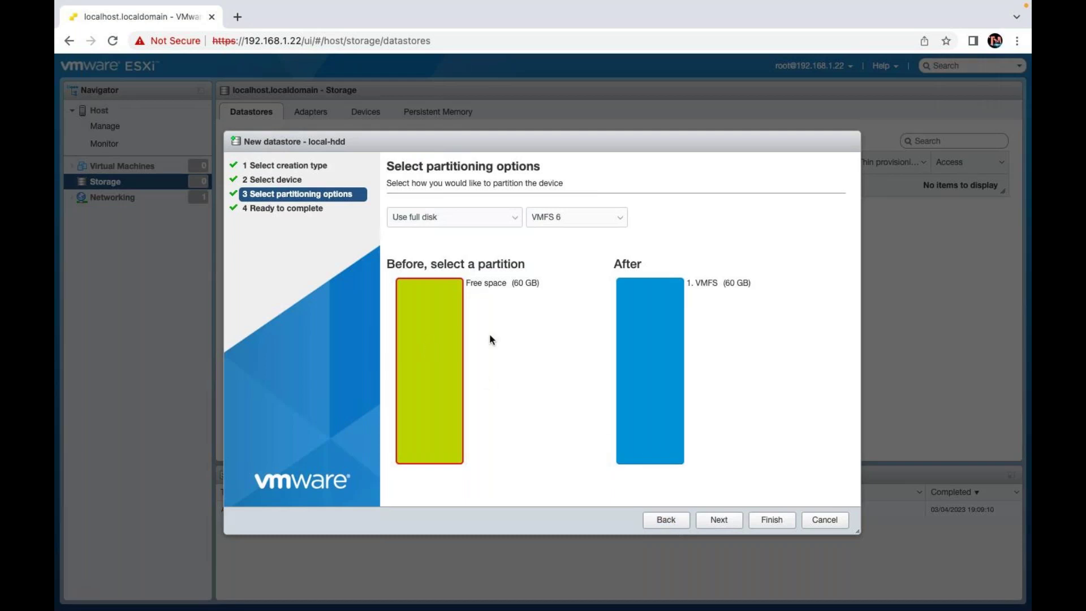
left_click(491, 219)
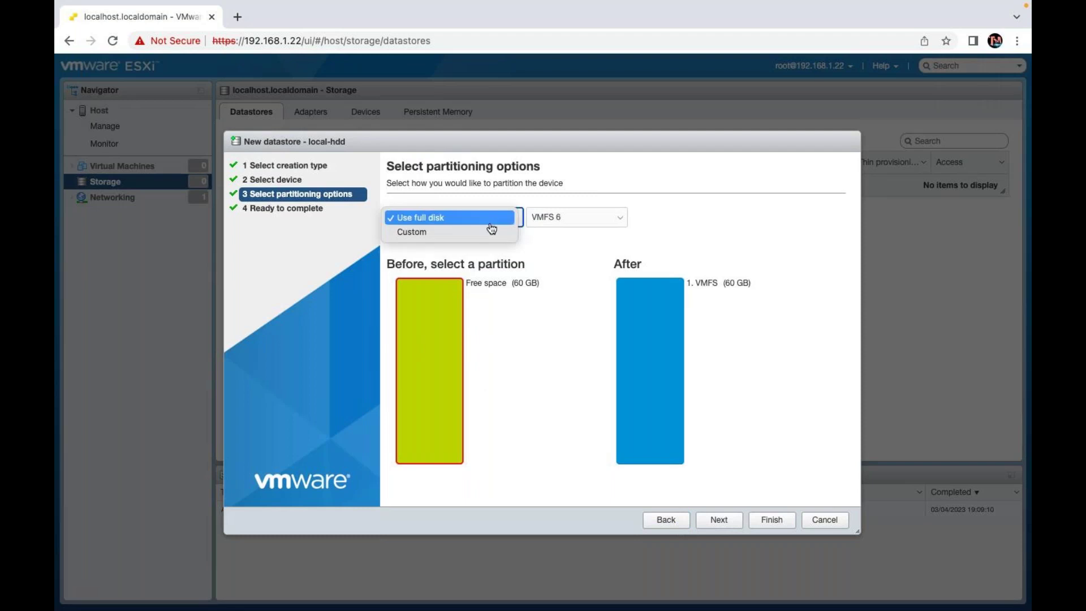
left_click(451, 233)
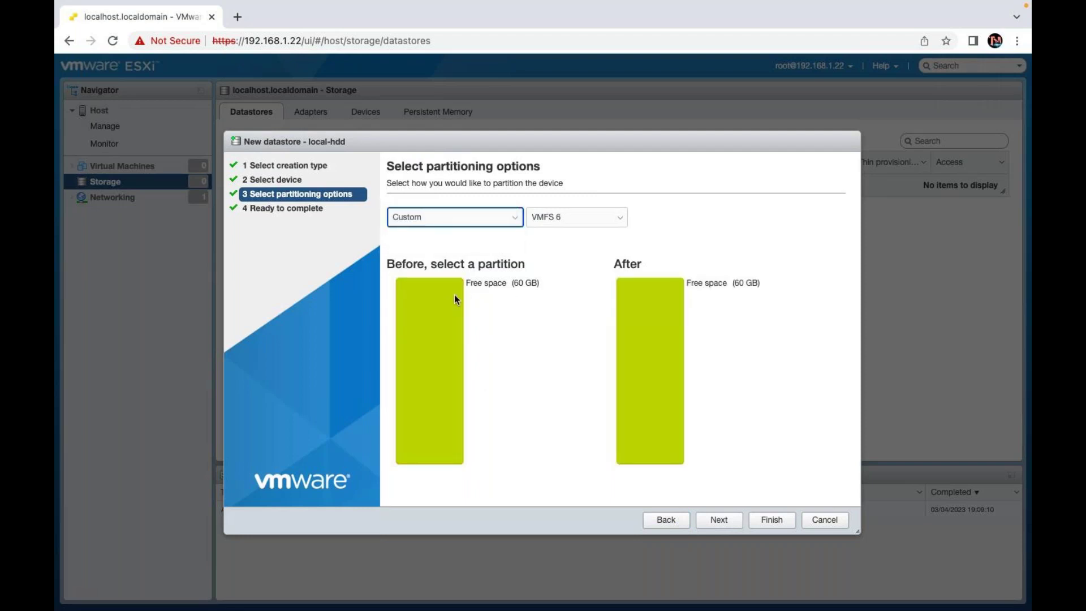
left_click(440, 346)
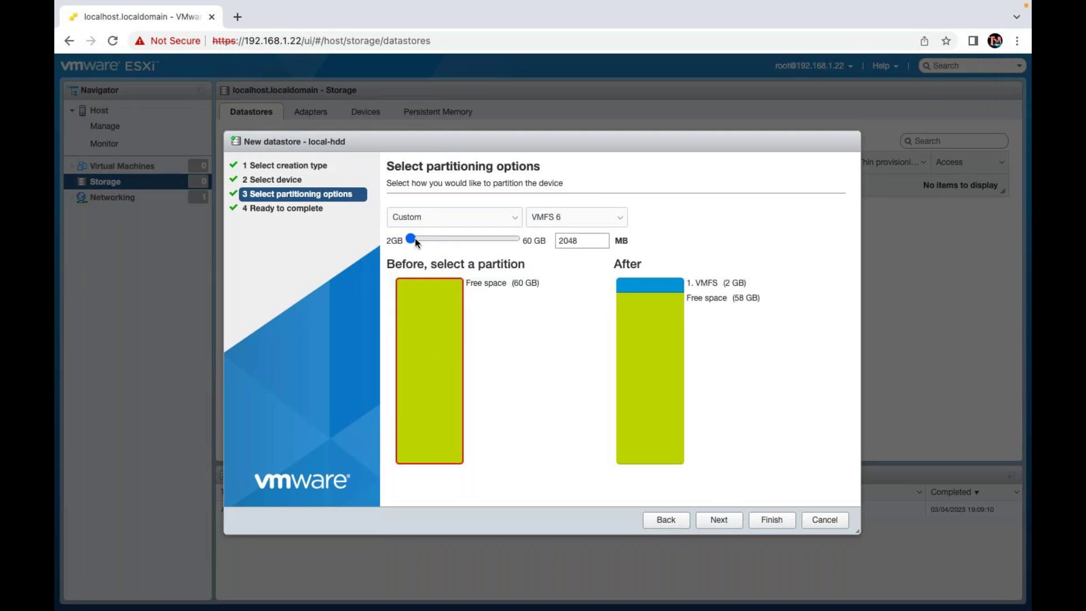
left_click_drag(413, 239, 478, 239)
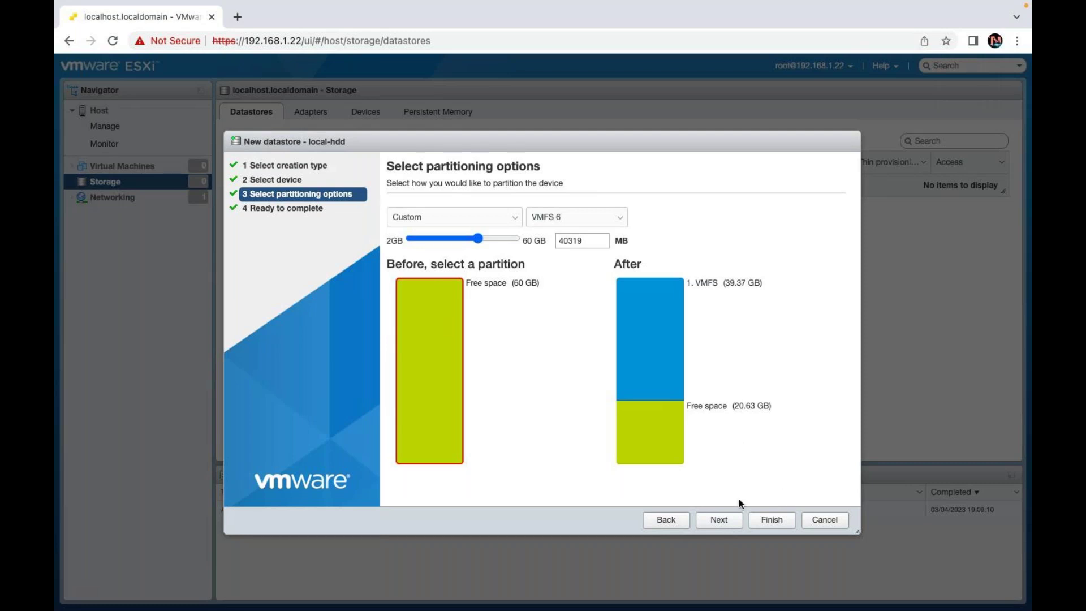
left_click(724, 522)
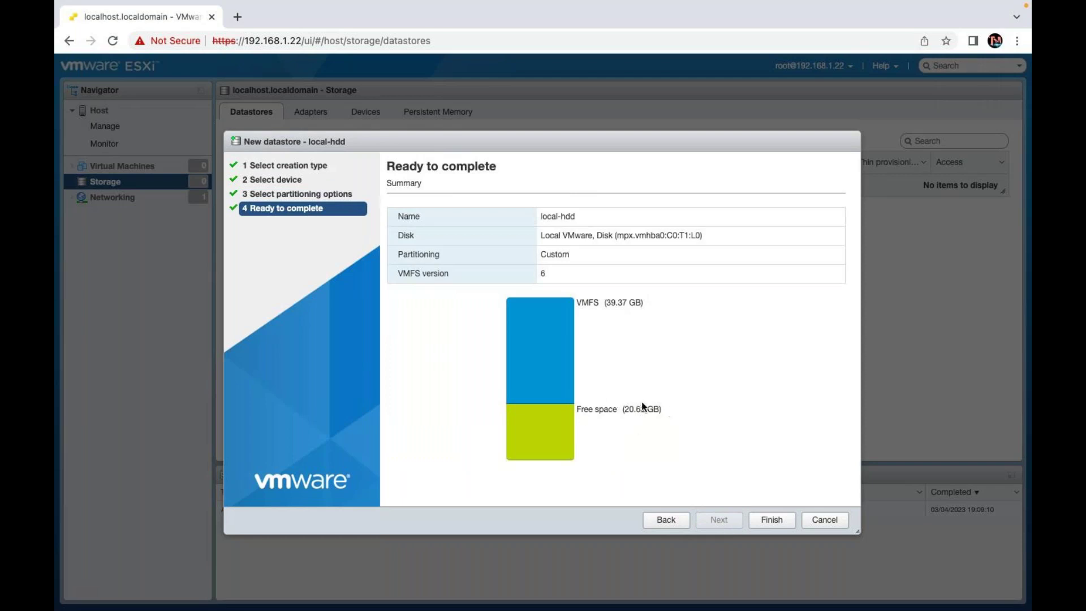
left_click(778, 525)
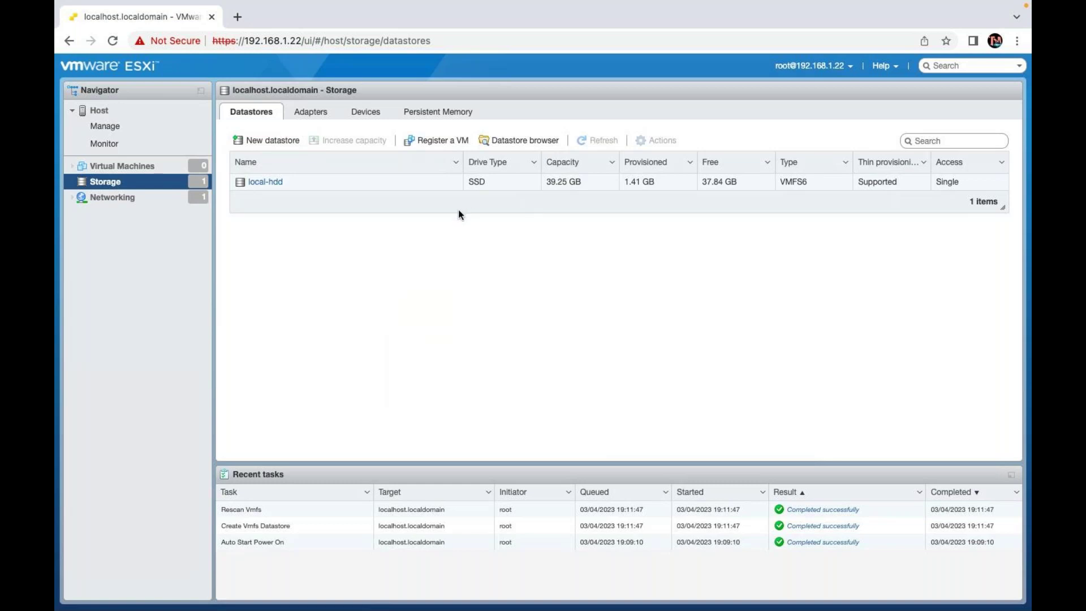
Start increasing the local-hdd datastore's capacity and check which devices are offered for adding an extent.
left_click(265, 182)
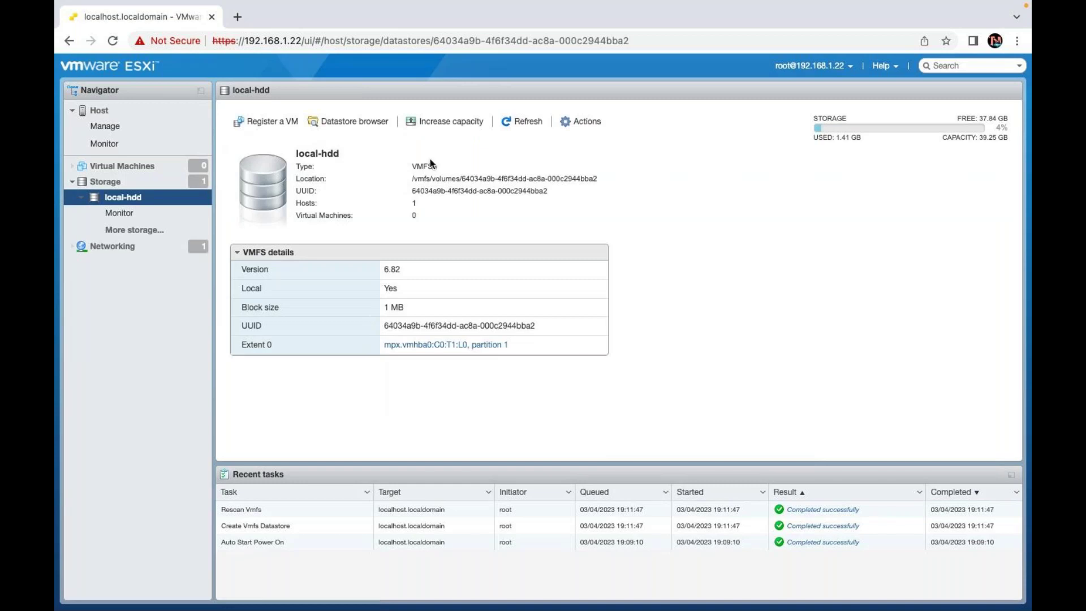
left_click(450, 124)
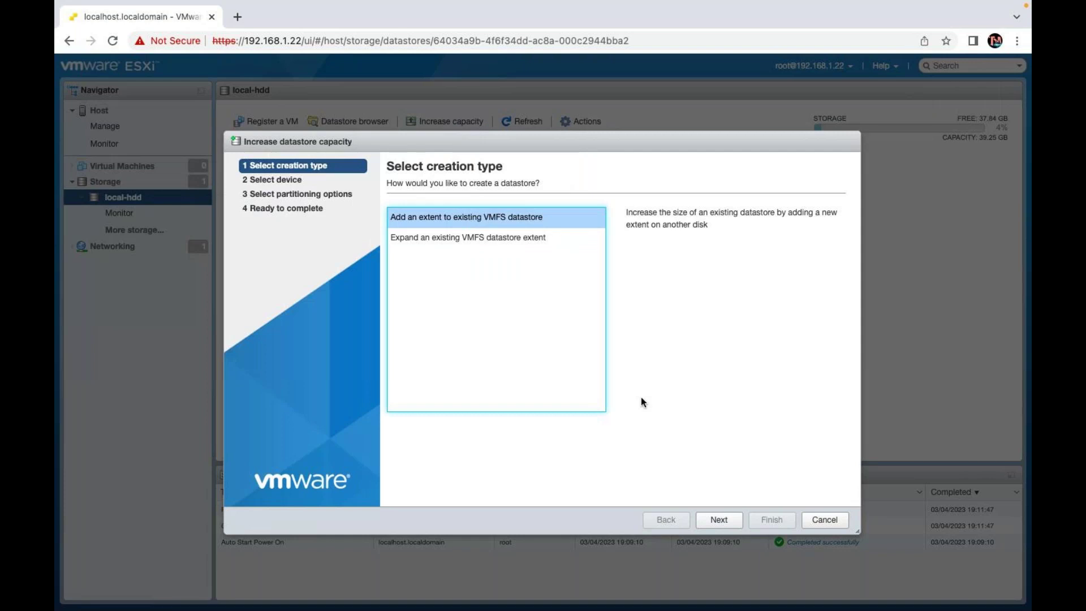
left_click(720, 521)
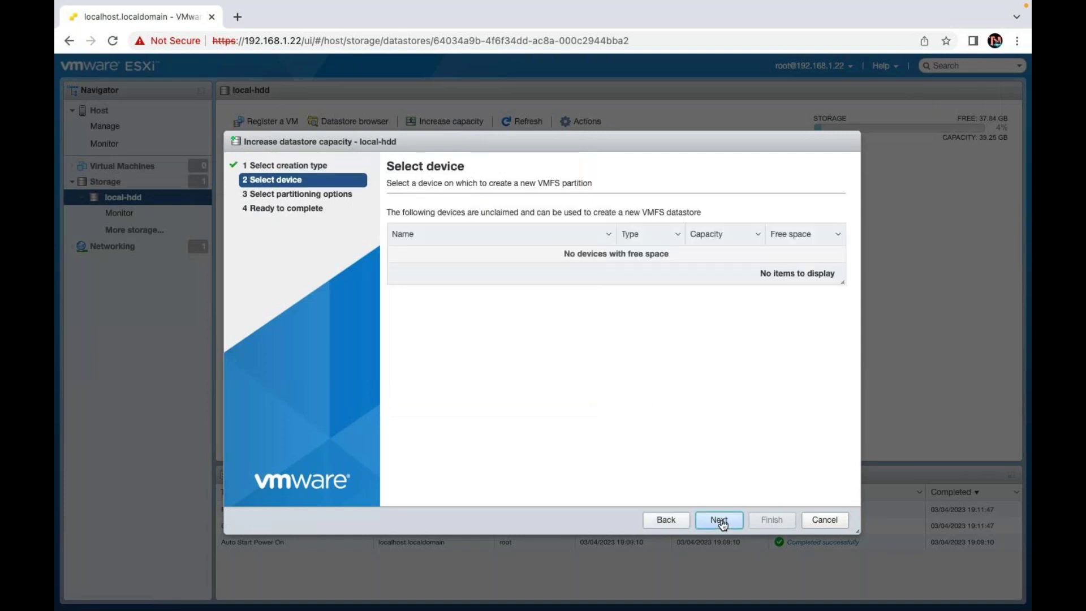
left_click(679, 520)
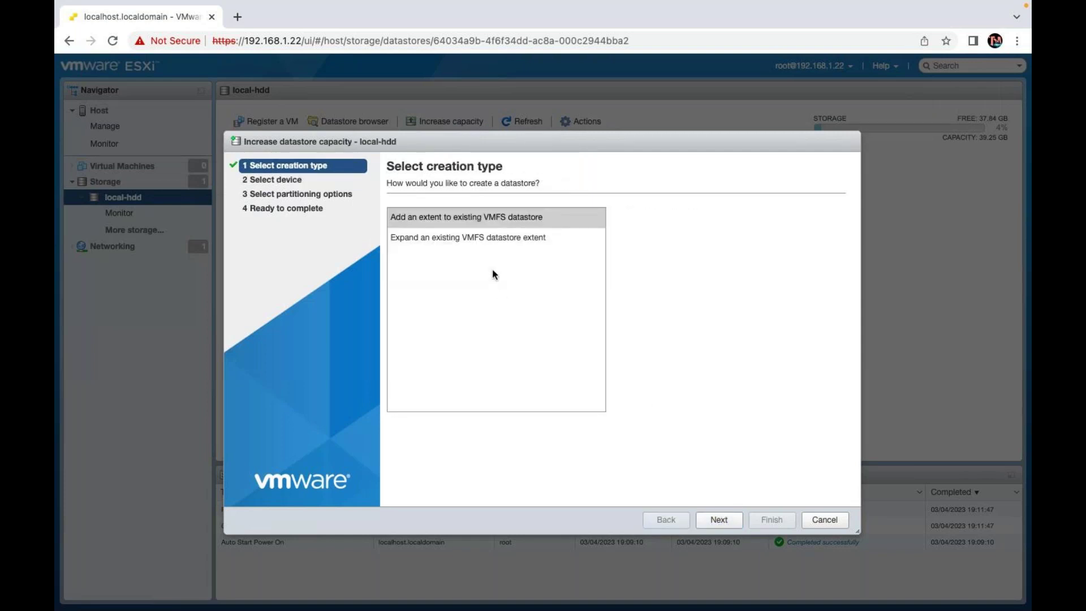
Check which device is offered for expanding the existing VMFS datastore extent, cancel the capacity increase and return to the datastore list.
left_click(491, 237)
left_click(717, 521)
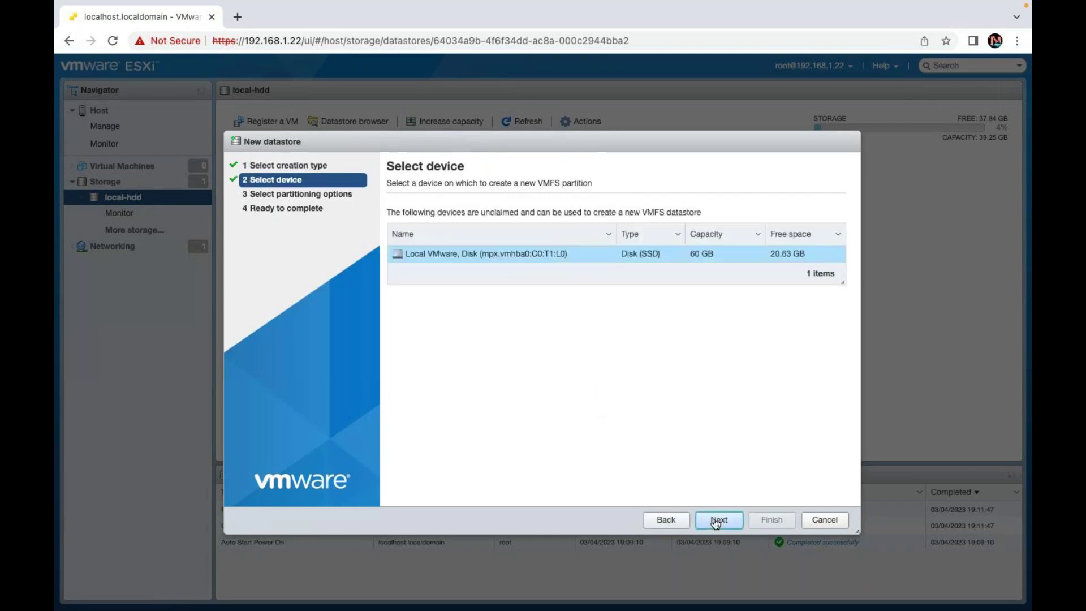
left_click(667, 520)
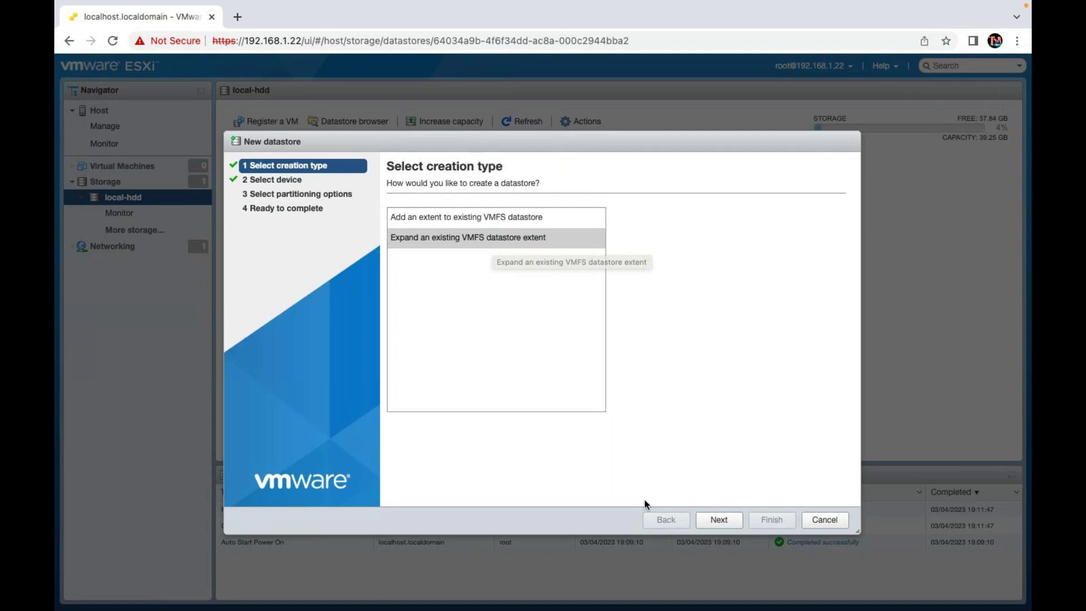
left_click(436, 218)
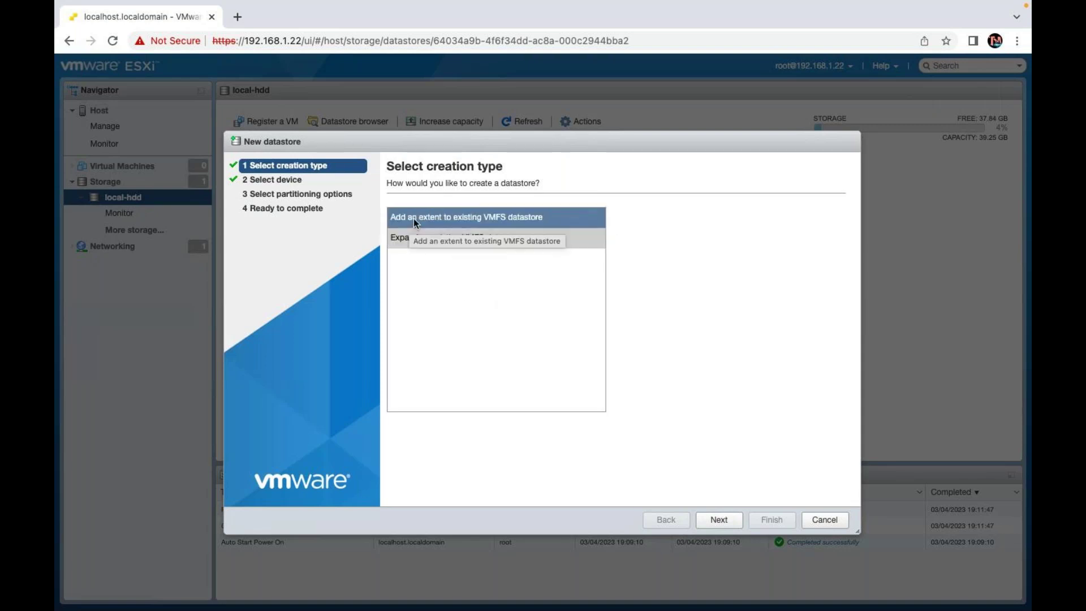
left_click(413, 238)
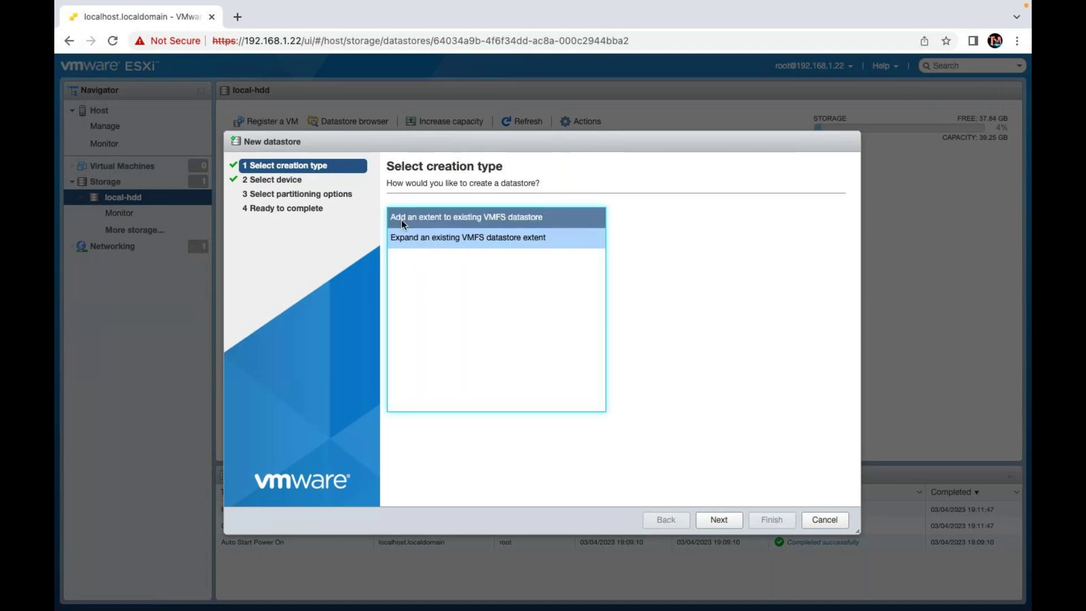
left_click(728, 526)
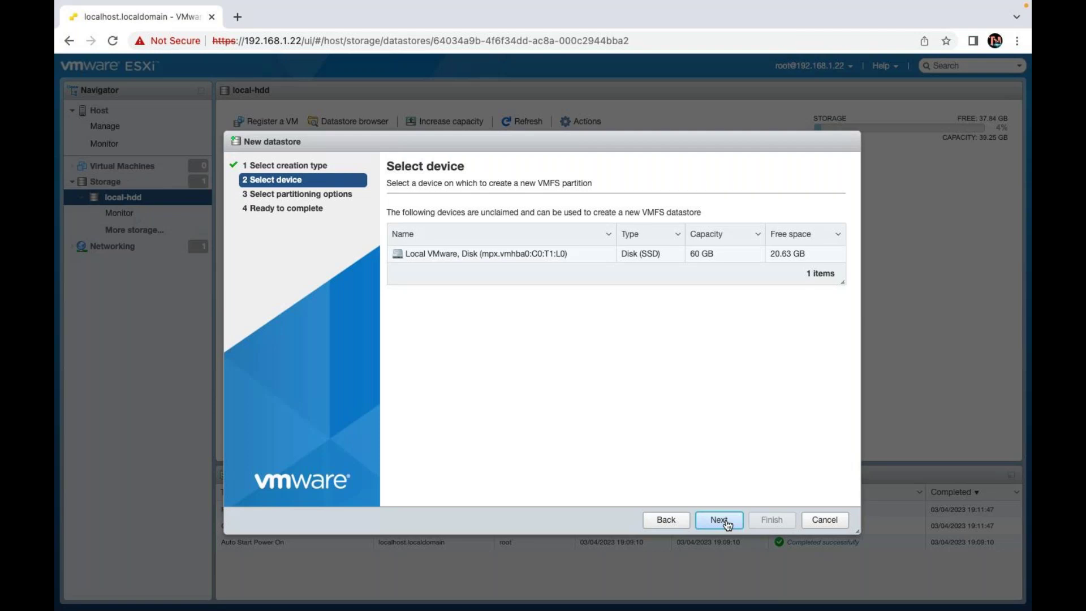
left_click(824, 519)
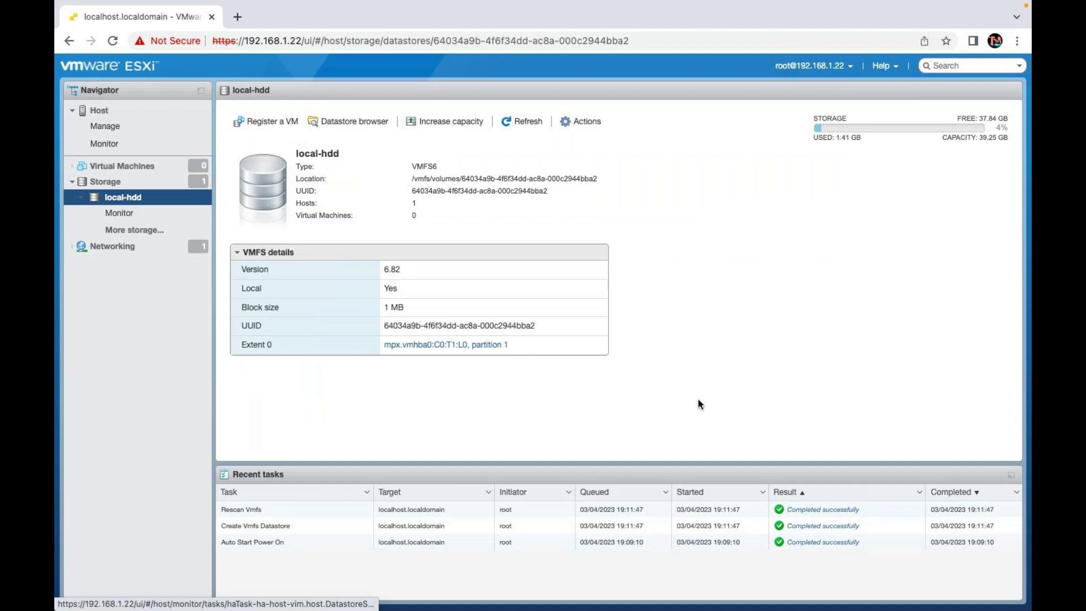
left_click(526, 122)
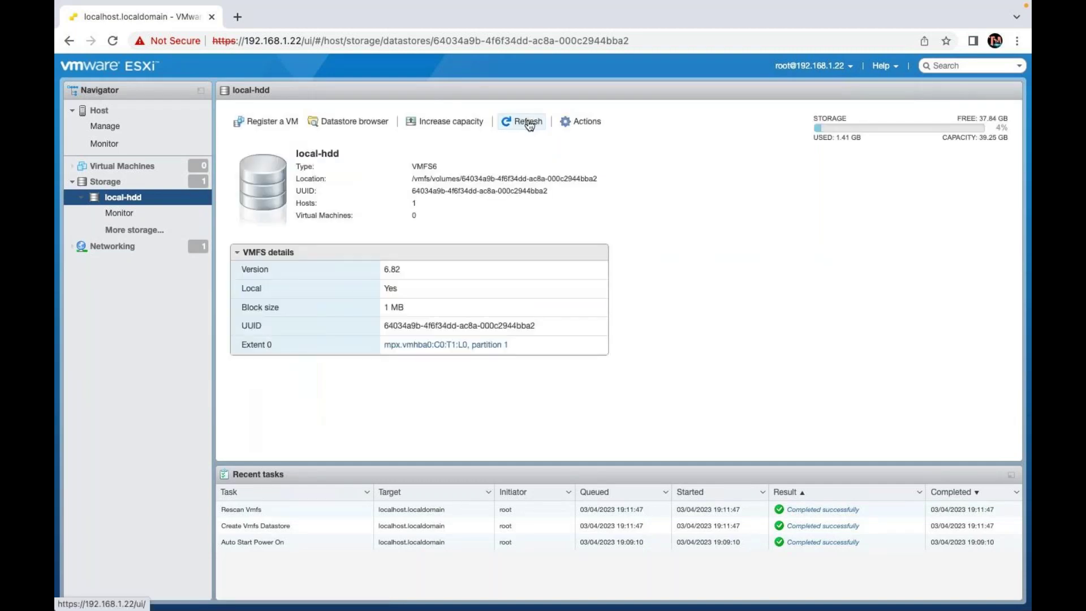
left_click(112, 182)
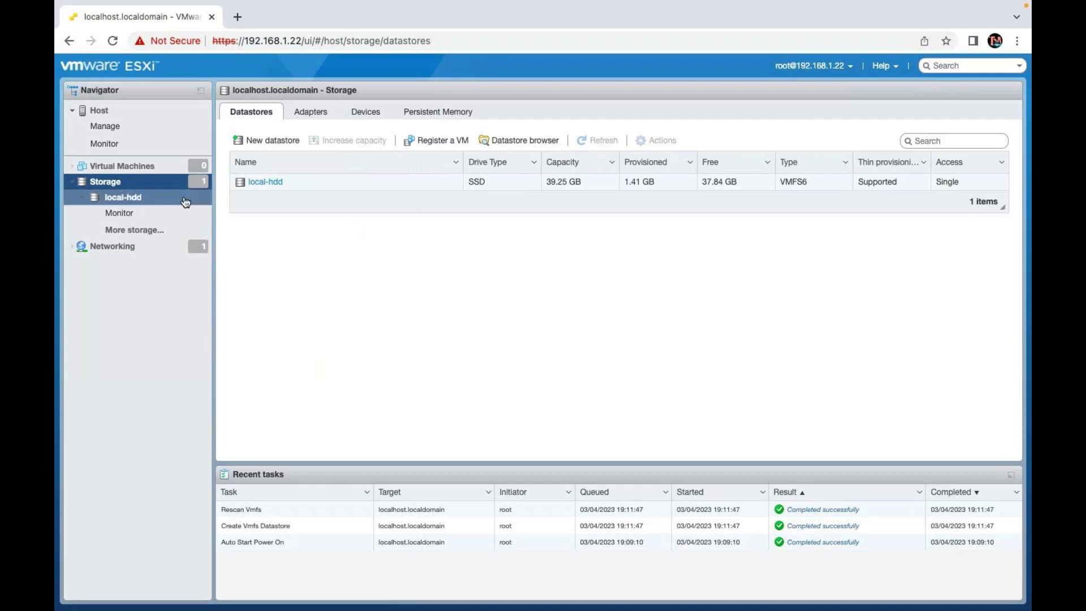
Start a new virtual machine named Windows-10 with guest OS family Windows and version Microsoft Windows 10 (64-bit).
left_click(154, 166)
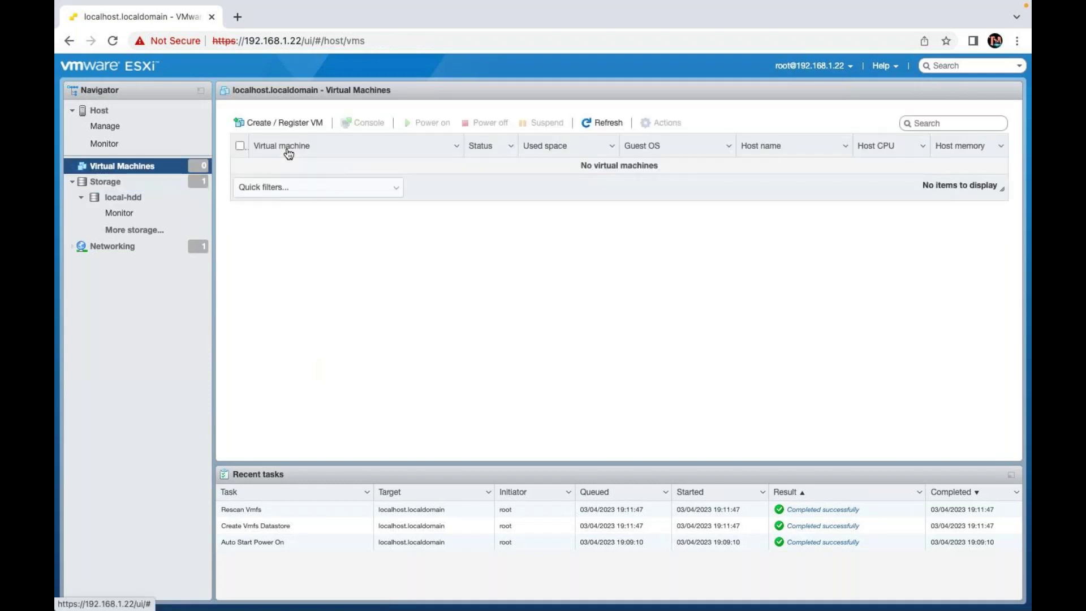
left_click(294, 122)
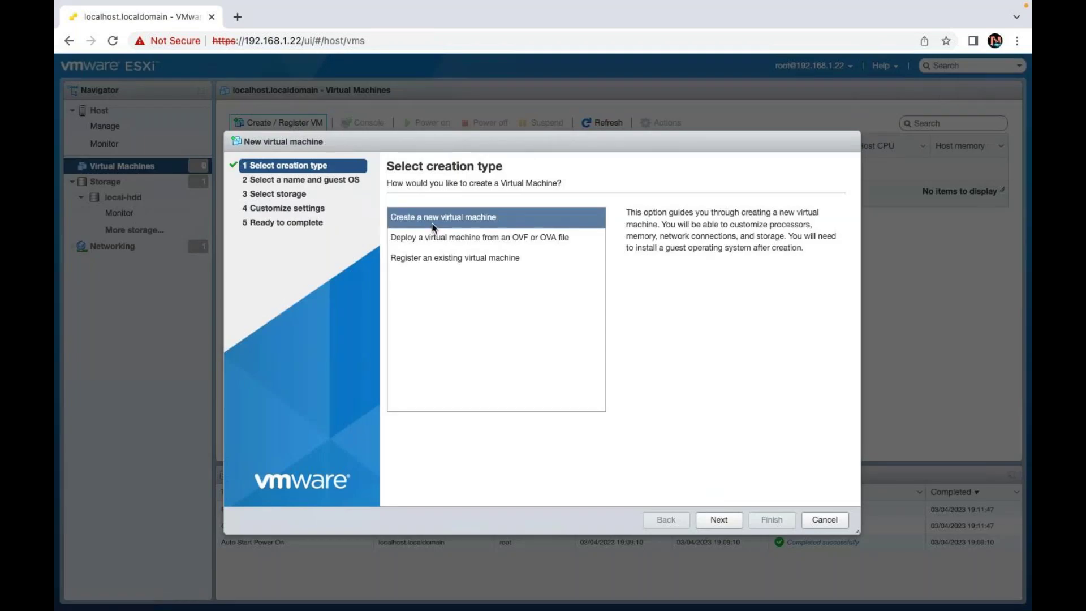
left_click(718, 519)
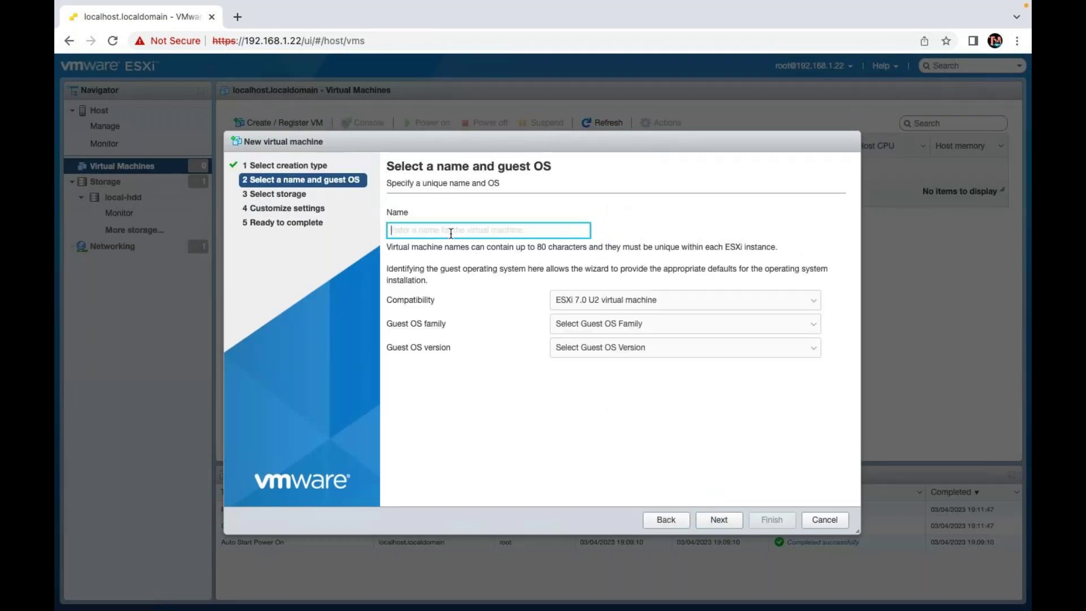
type("Windows-10")
left_click(640, 333)
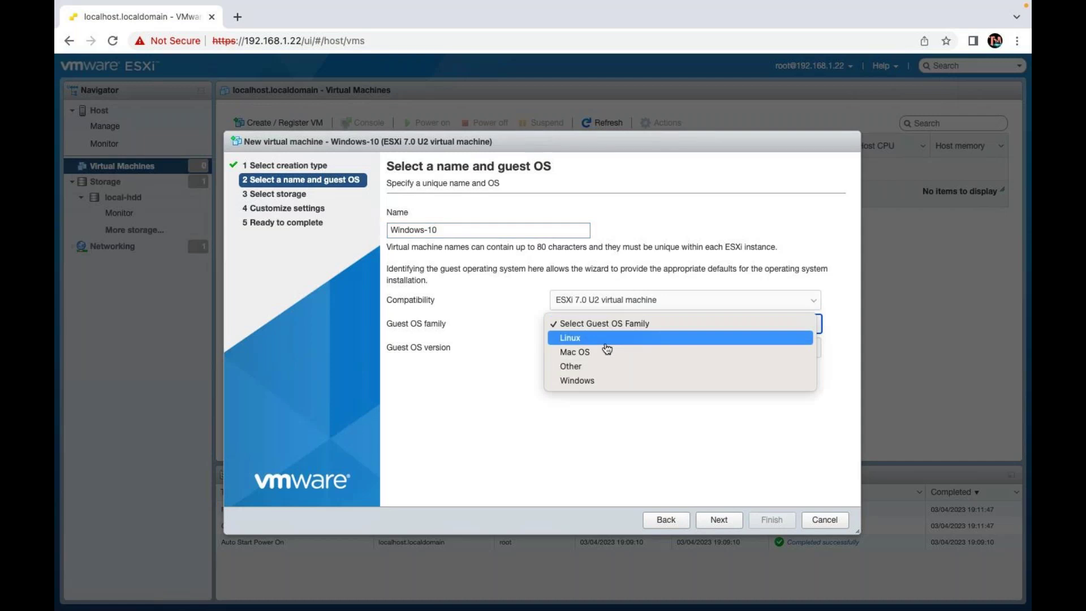
left_click(582, 380)
left_click(621, 348)
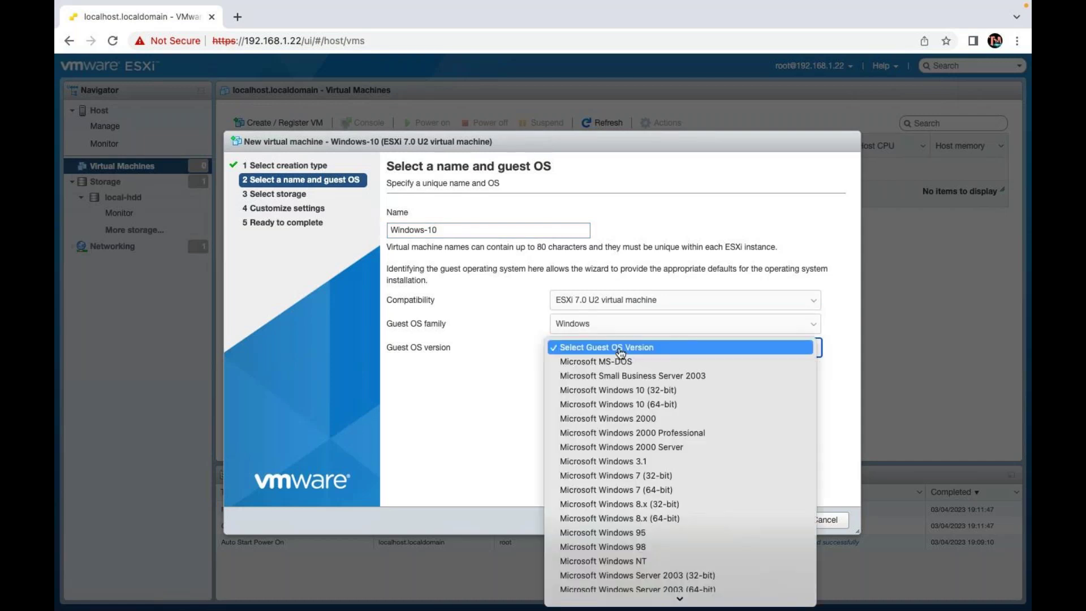
left_click(654, 404)
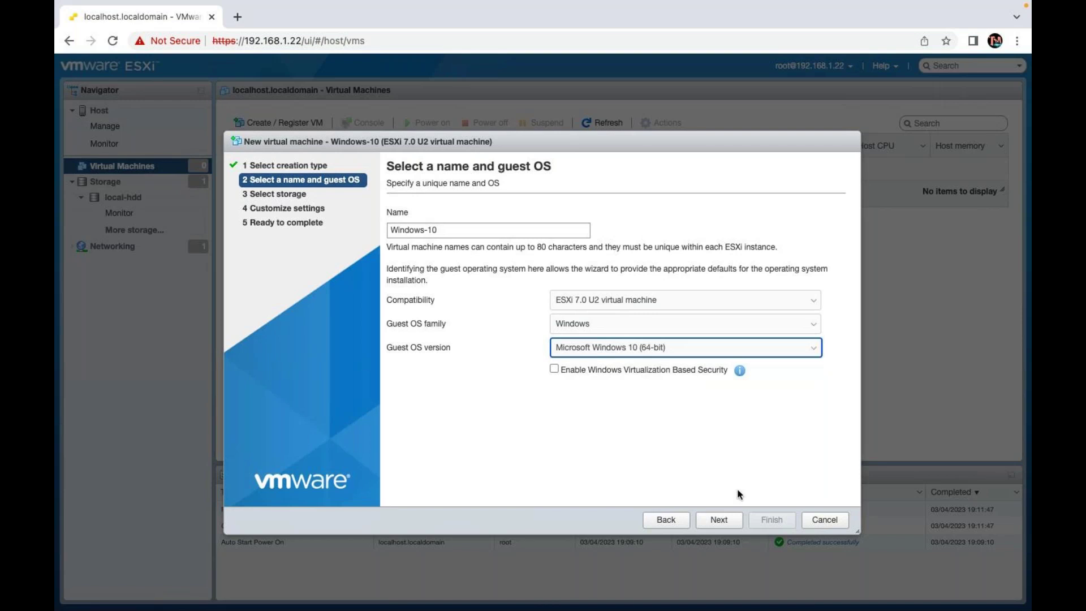
left_click(725, 523)
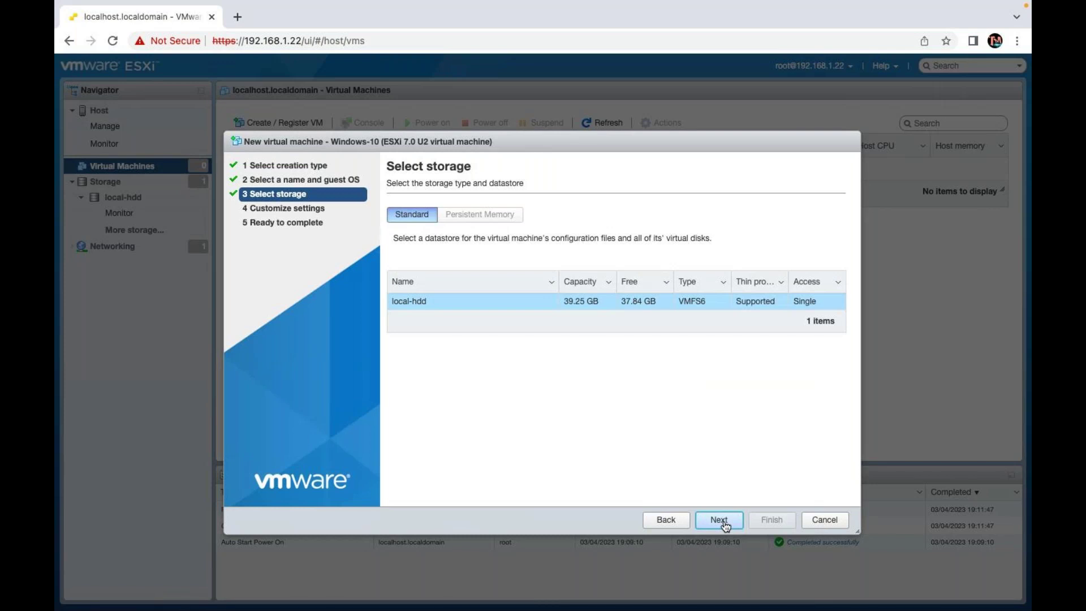
Keep the Windows-10 machine on the local-hdd datastore and set the size of Hard disk 1 to 15 GB.
left_click(719, 520)
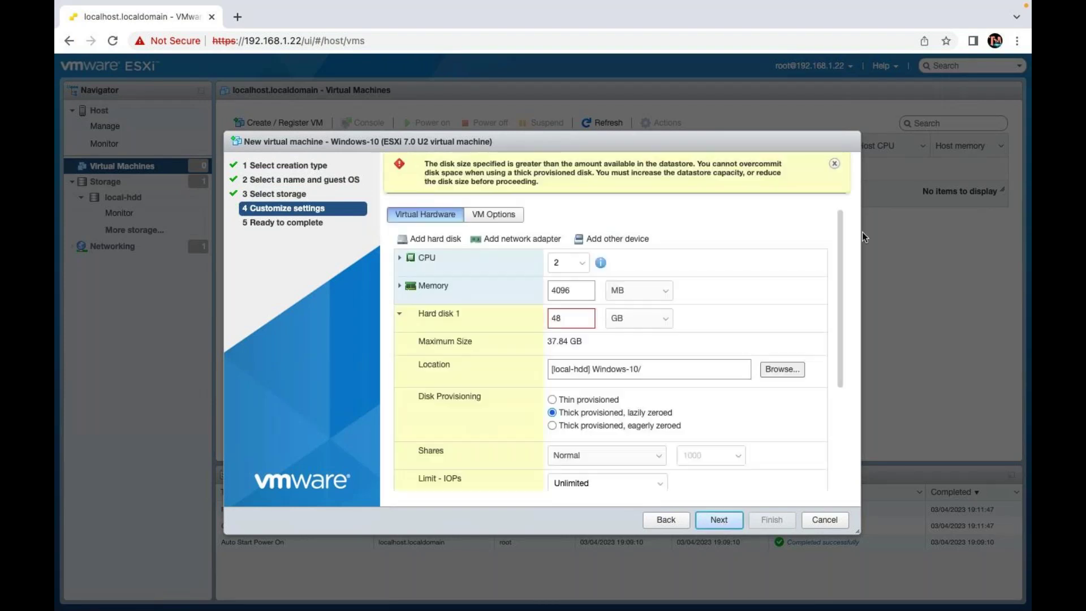
left_click(834, 164)
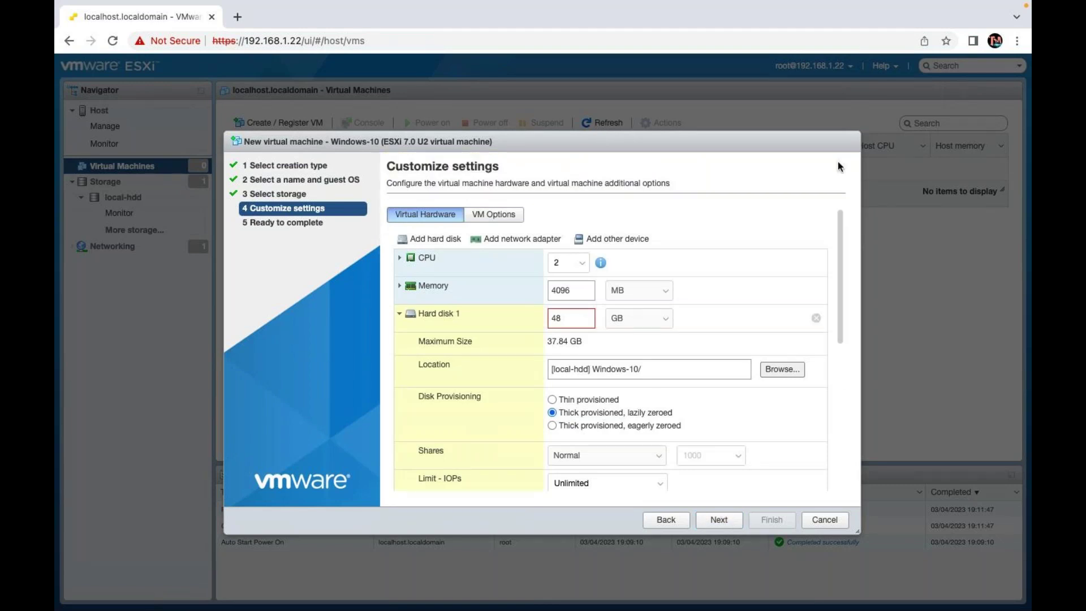
left_click(554, 319)
double_click(558, 318)
type("15")
Copy the text of the three disk provisioning options of Hard disk 1.
left_click_drag(570, 433, 559, 397)
right_click(588, 399)
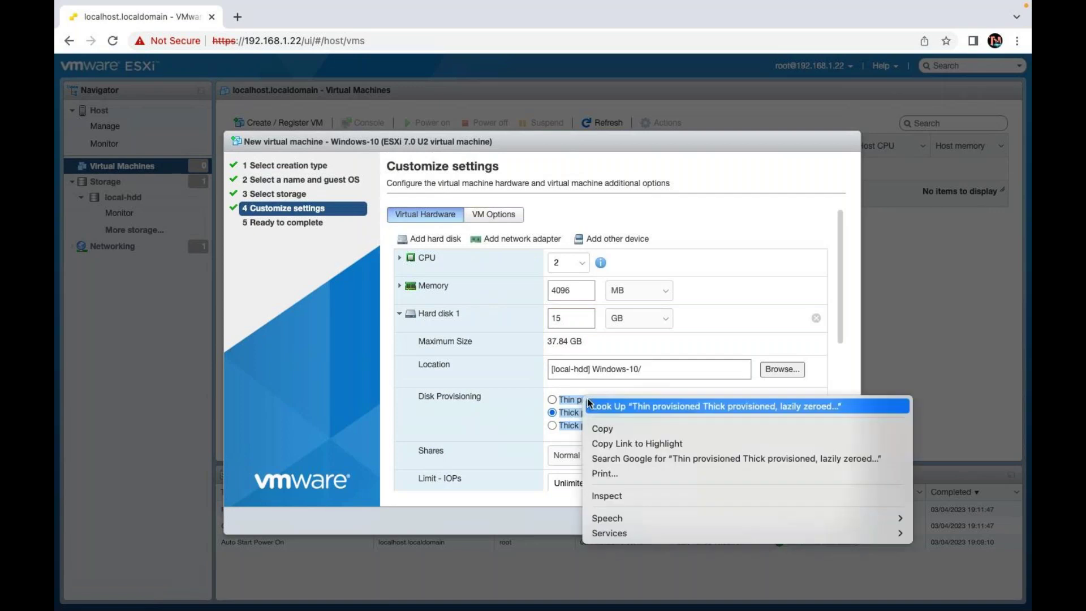
left_click(611, 433)
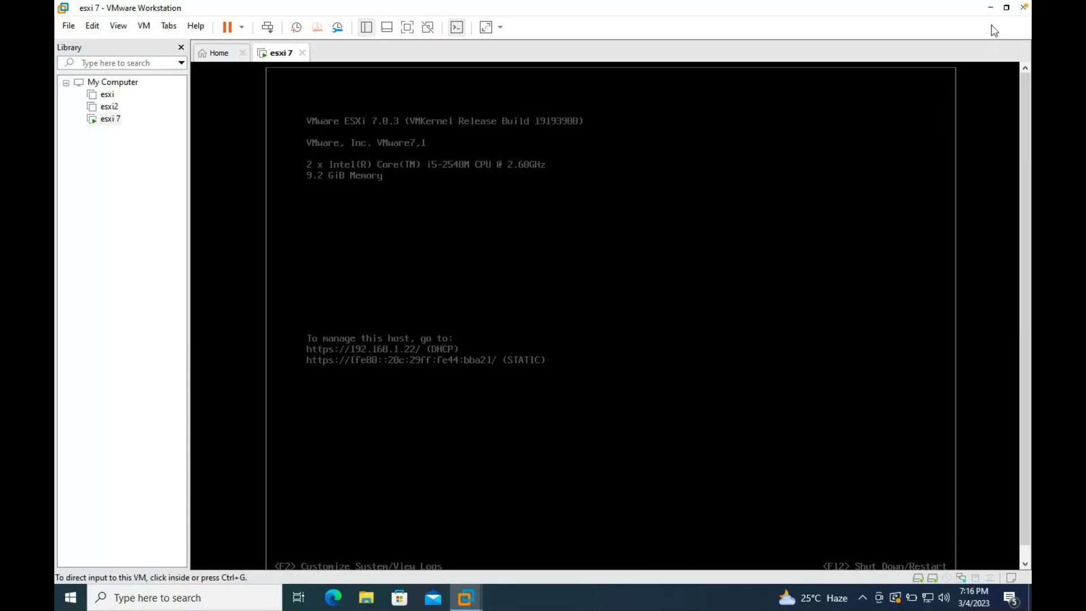
Minimise VMware Workstation and launch Paint by running mspaint.
left_click(989, 12)
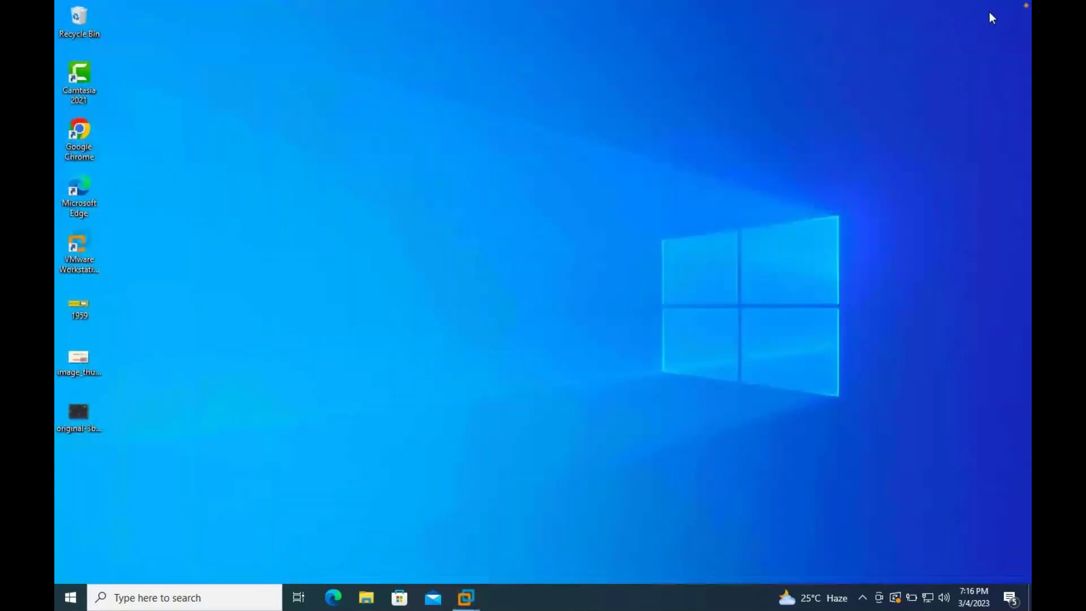
key("super+r")
type("mspai")
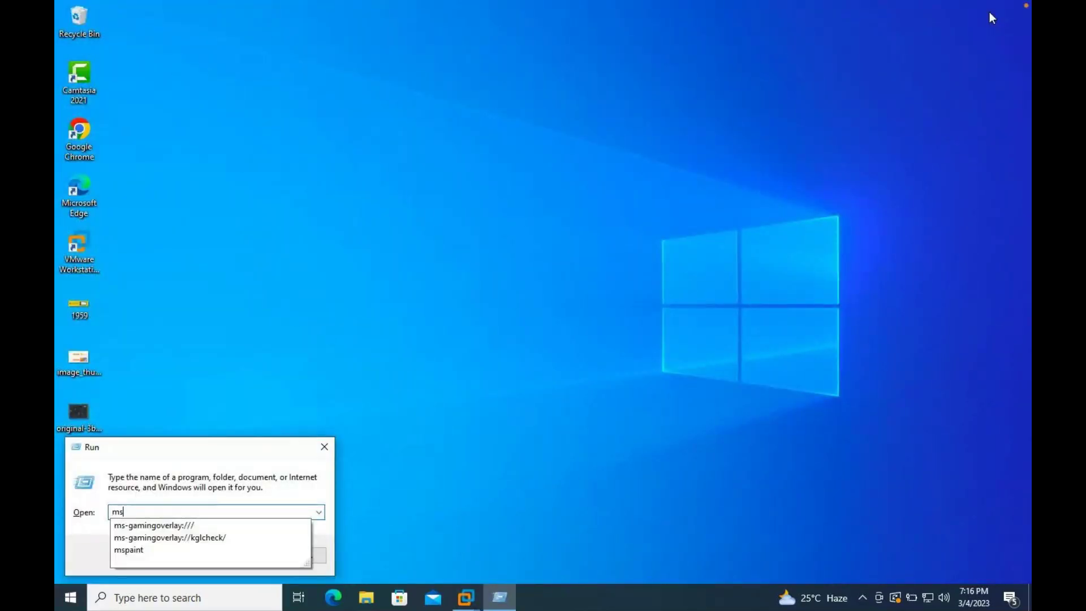
type("nt")
key("Return")
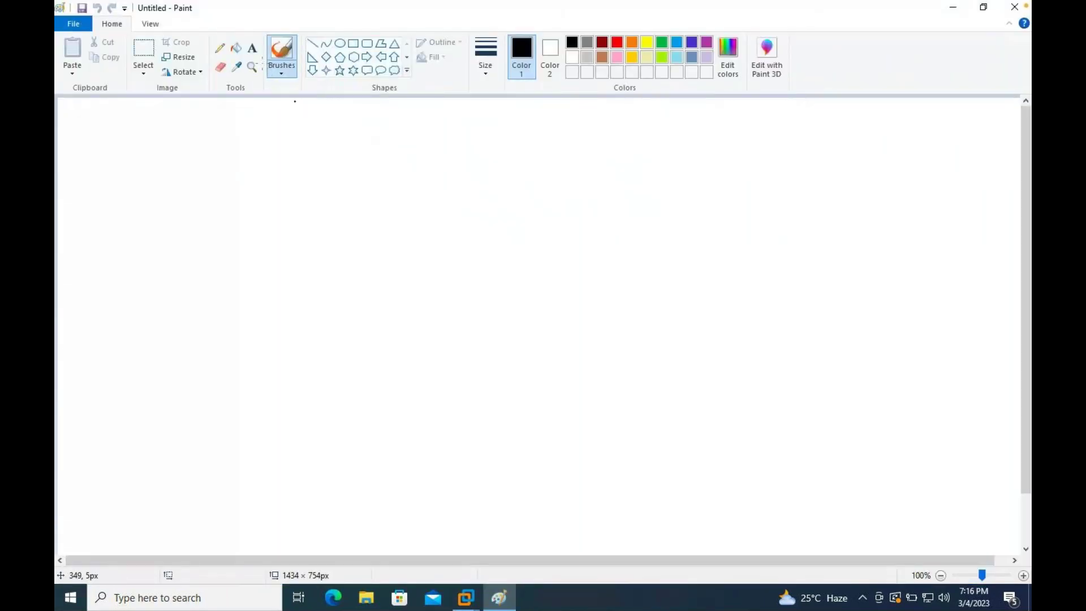
Paste the copied provisioning options into a text box about 805 × 408 px on the canvas and open the font size choices for all its text.
left_click(252, 48)
mouse_move(329, 201)
left_mouse_down()
mouse_move(485, 317)
mouse_move(876, 479)
left_mouse_up()
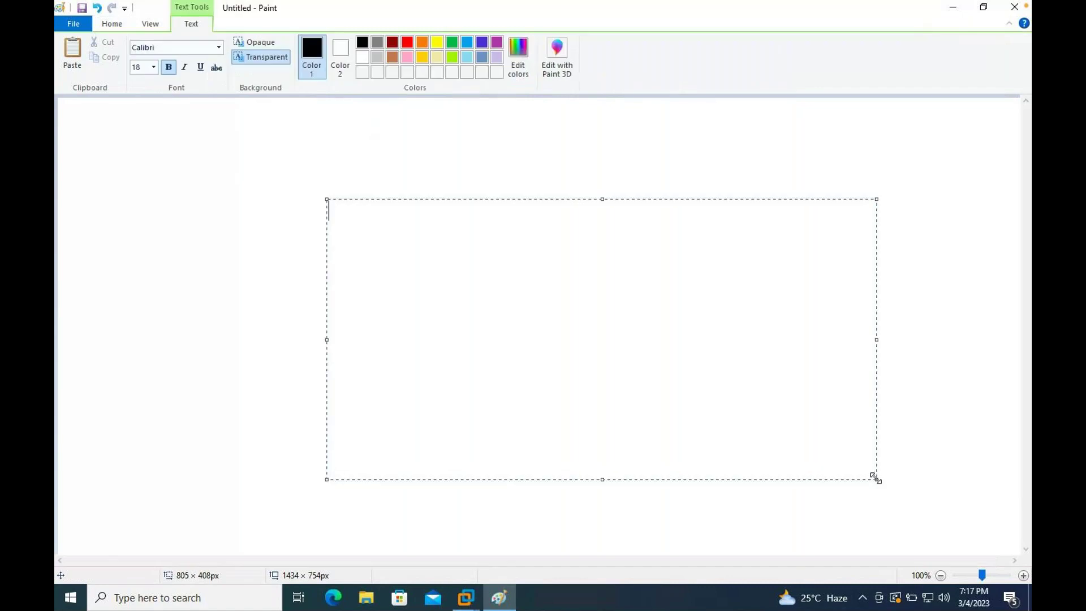
key("ctrl+v")
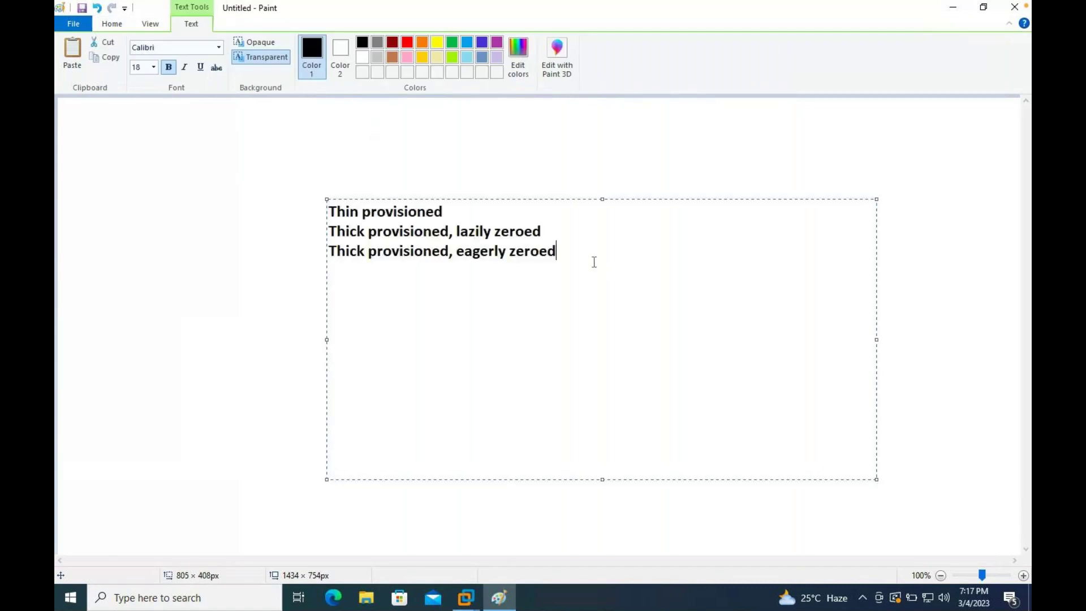
key("ctrl+a")
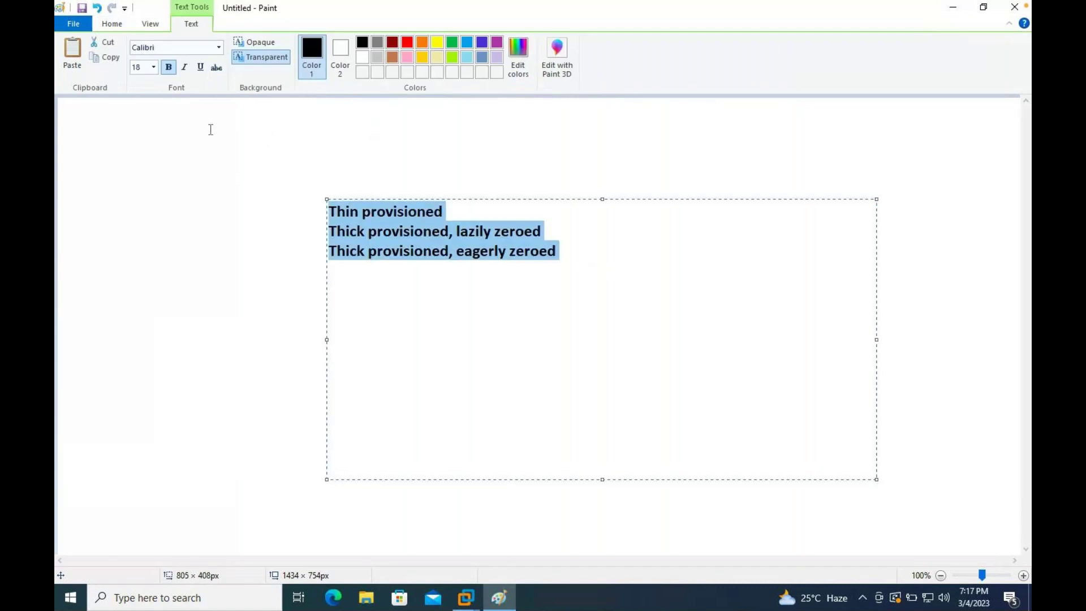
left_click(154, 68)
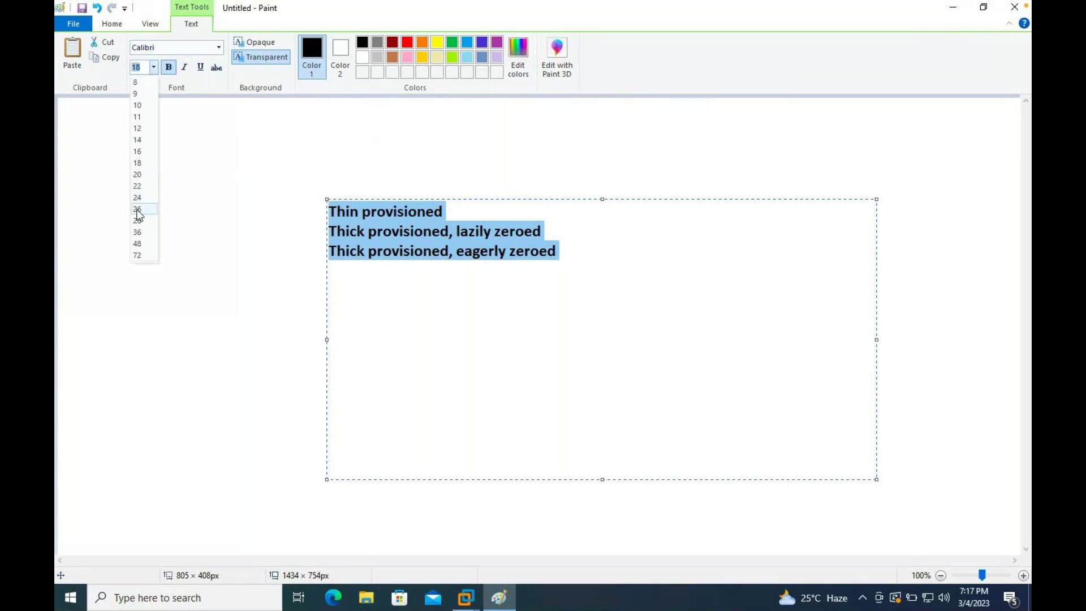
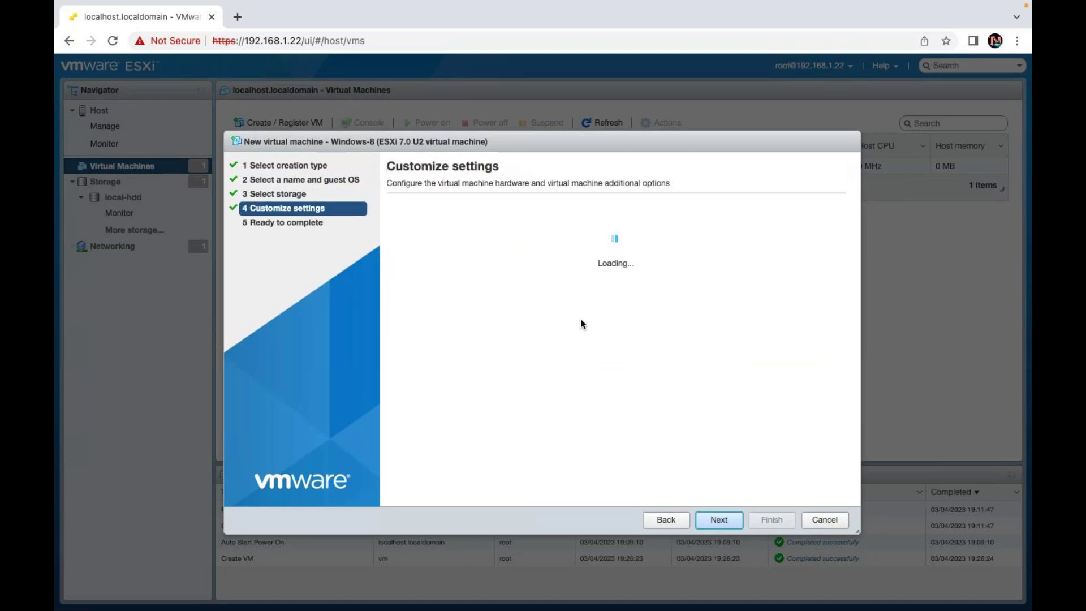
In the browser's ESXi host client, set Hard disk 1 of the new Windows-8 virtual machine to 15 GB and finish creating the machine.
double_click(569, 318)
type("15")
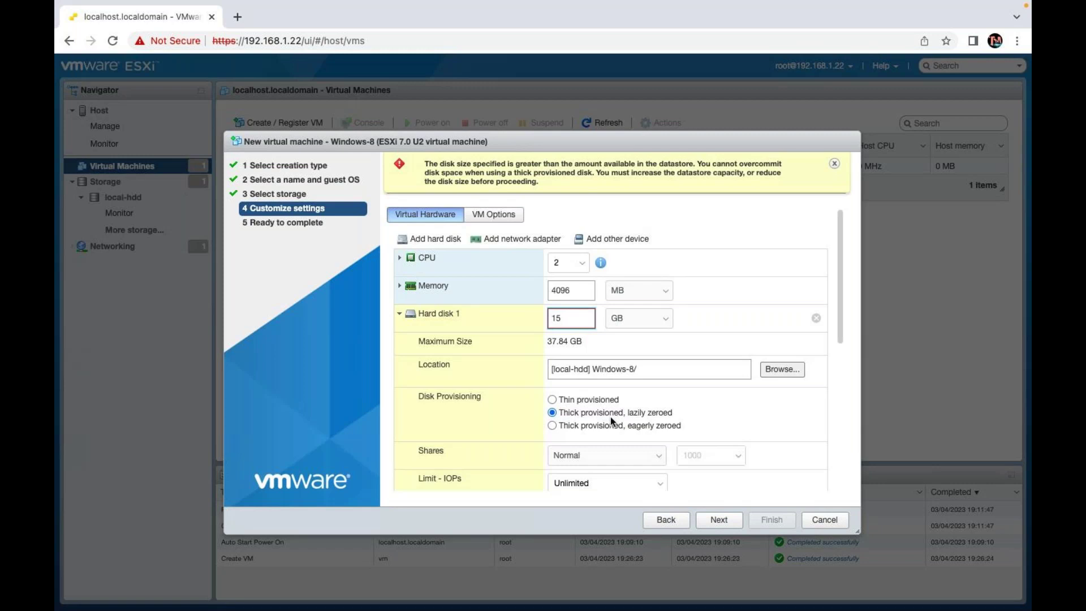
left_click(727, 521)
left_click(768, 520)
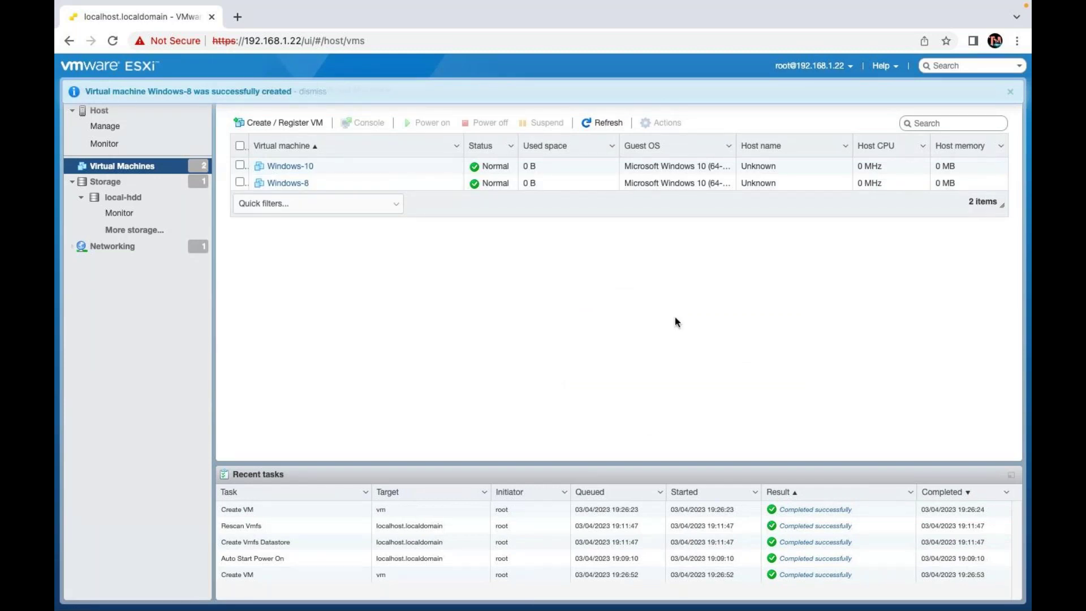
Refresh the virtual machines table several times to check the used space of Windows-10 and Windows-8.
left_click(604, 124)
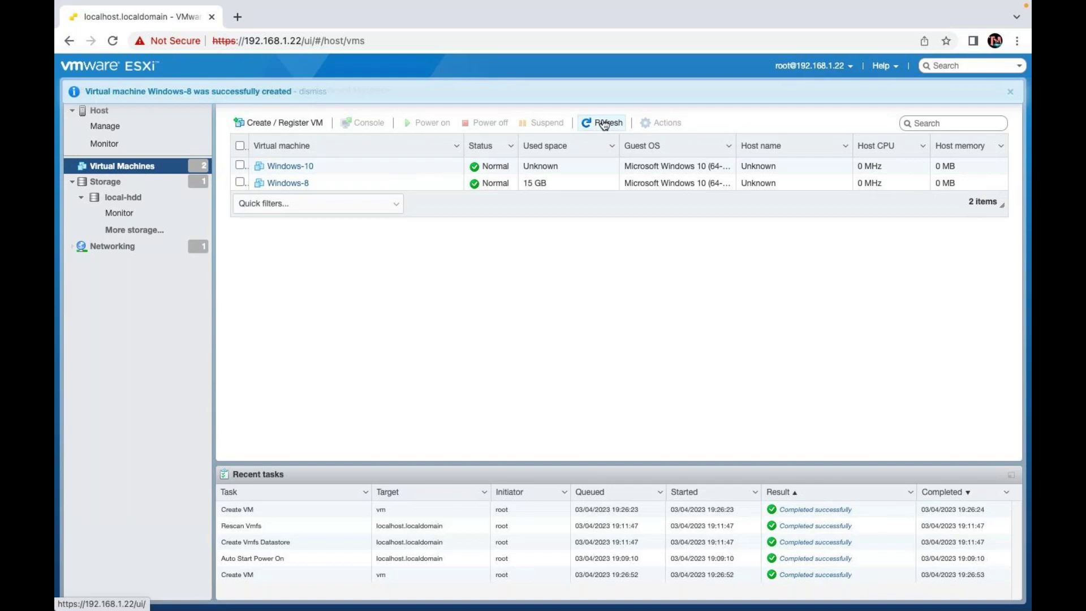
left_click(604, 123)
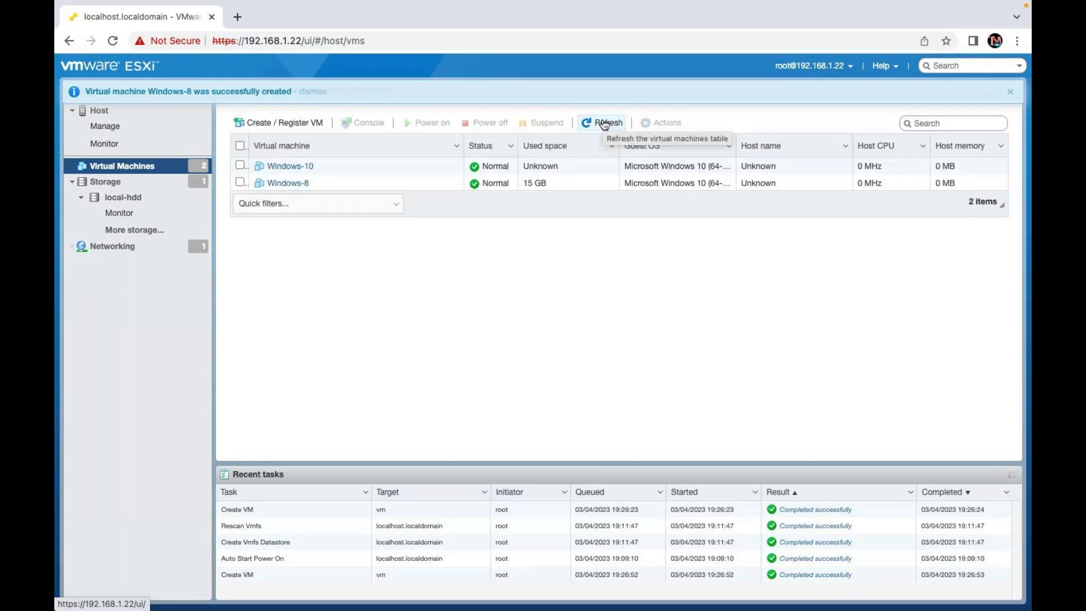
left_click(604, 124)
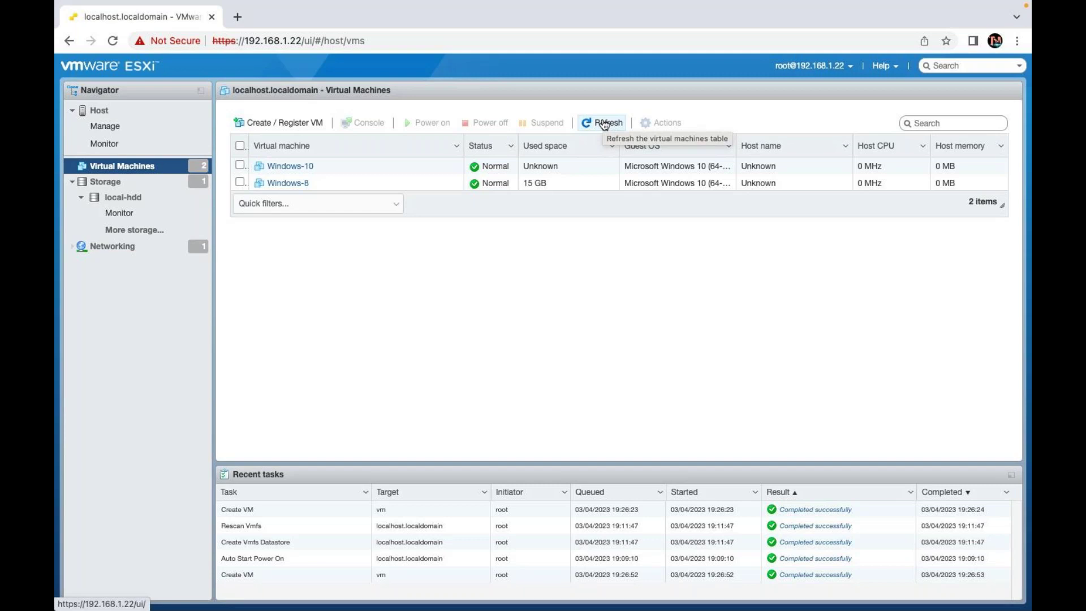
left_click(599, 125)
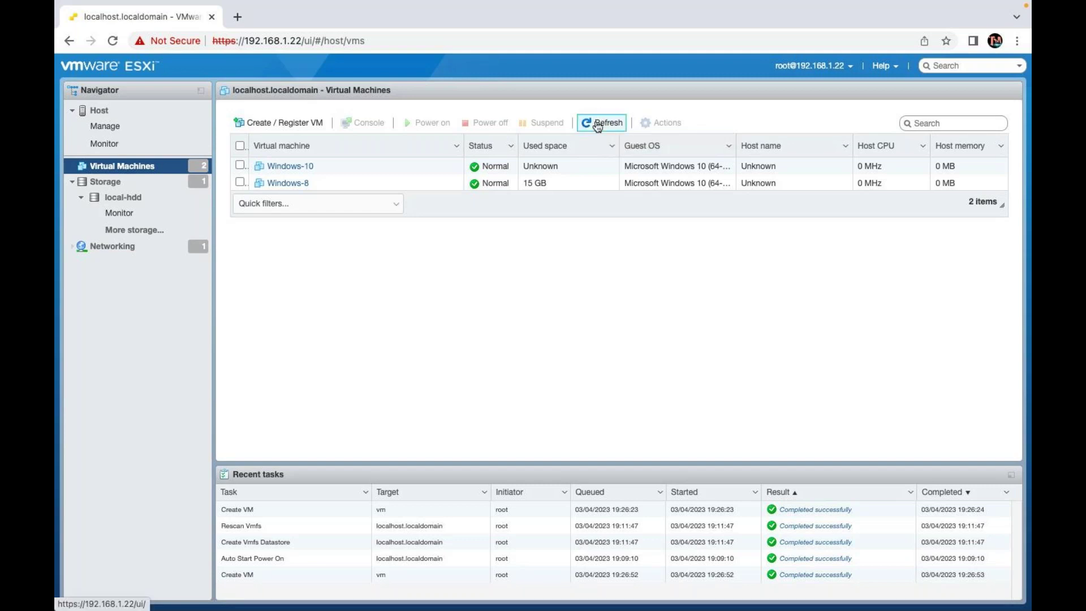
triple_click(599, 126)
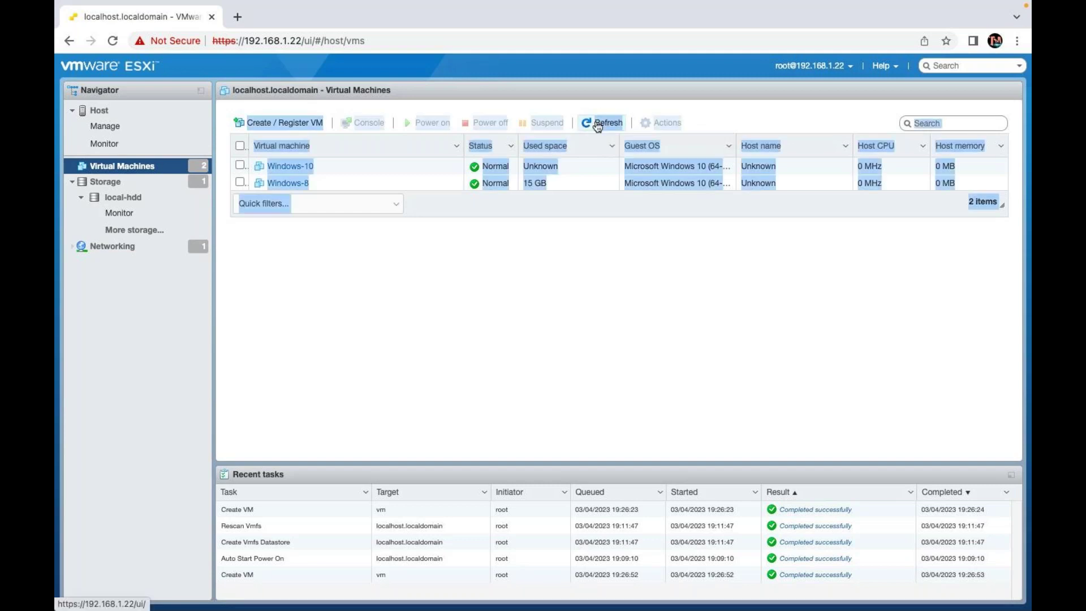
left_click(580, 308)
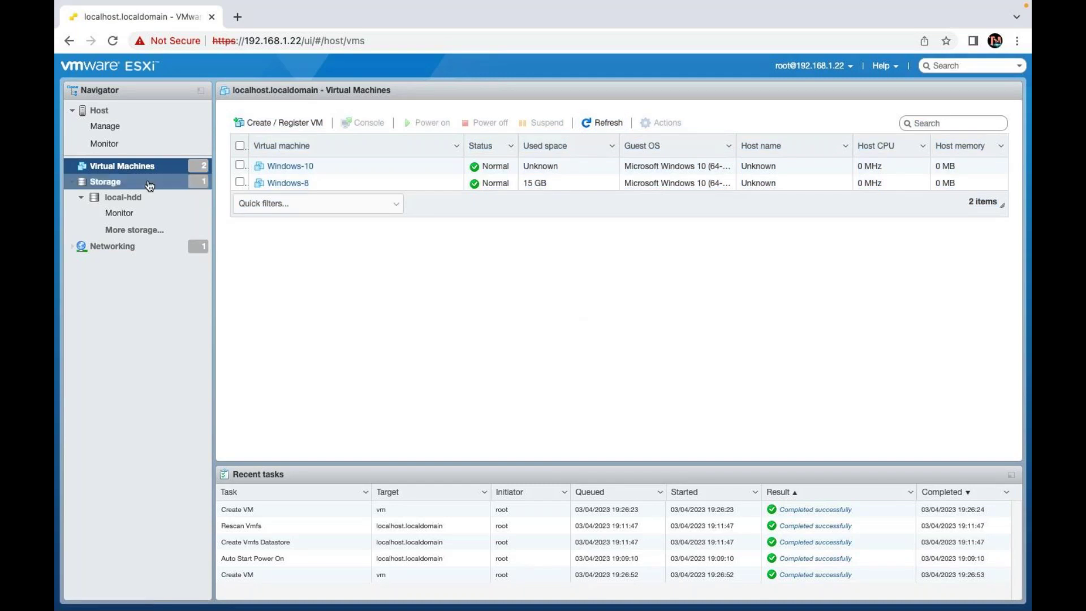
Power on the Windows-10 virtual machine, refresh its screen preview and return to the virtual machines list to check its used space.
left_click(290, 166)
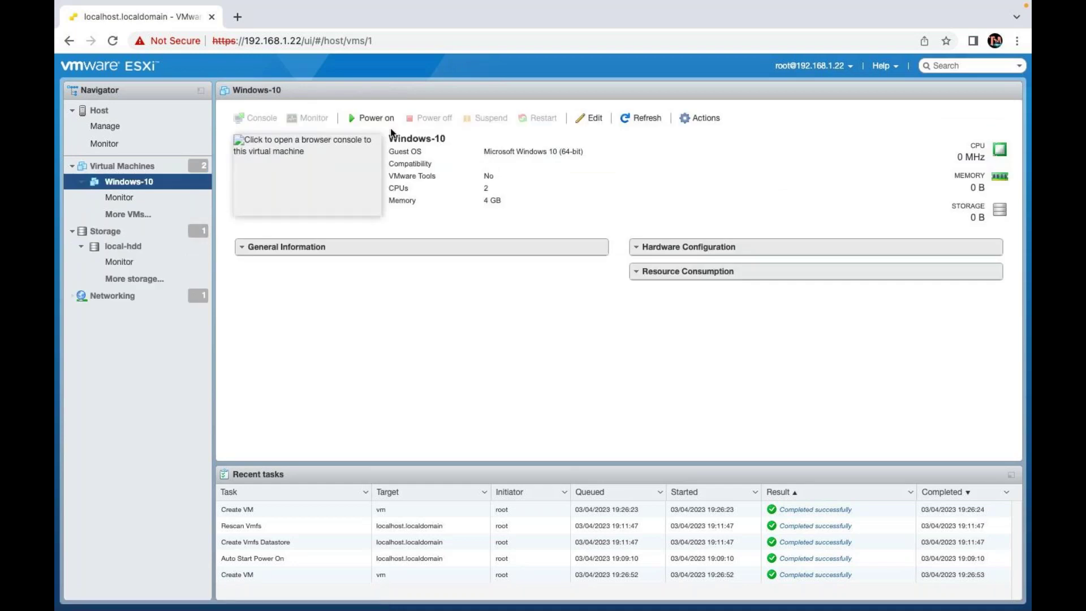
left_click(373, 118)
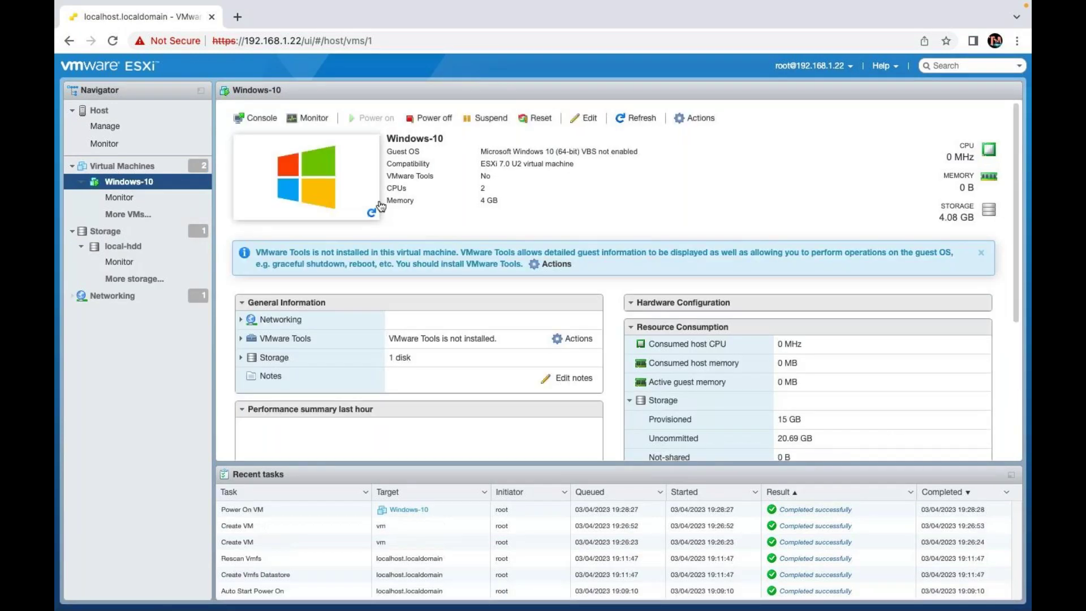
left_click(372, 211)
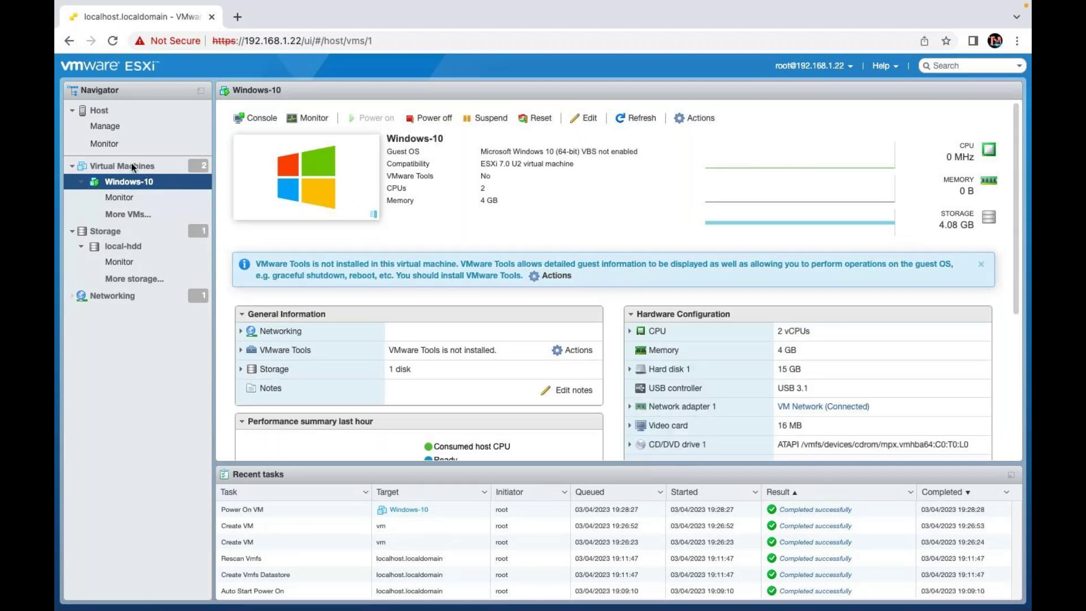
left_click(131, 165)
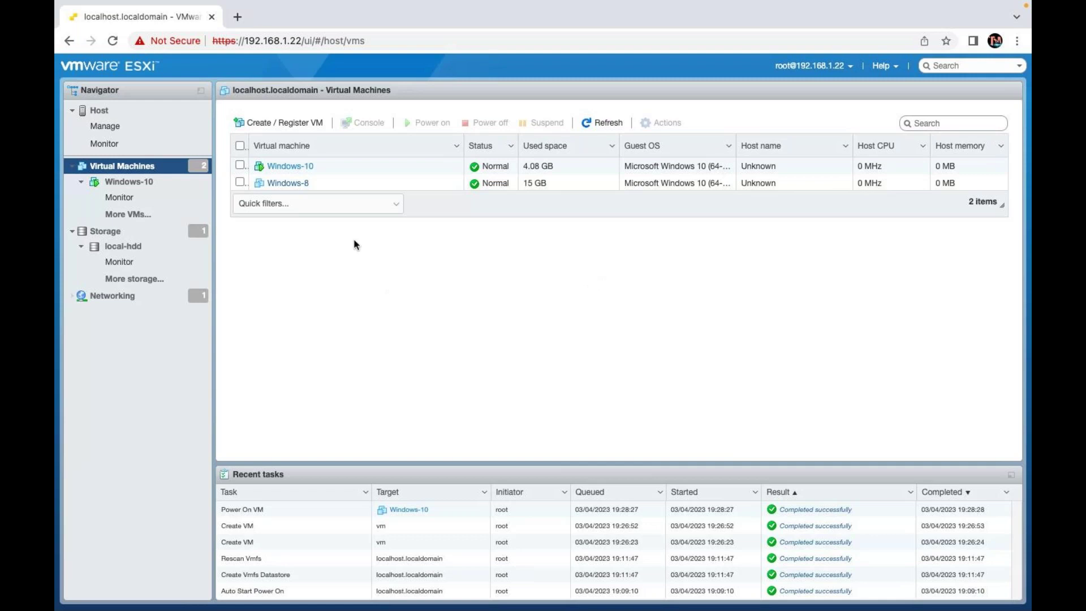
View the Windows-10 machine's boot screen in its console, close the console and show the host's datastores.
left_click(310, 167)
left_click(309, 168)
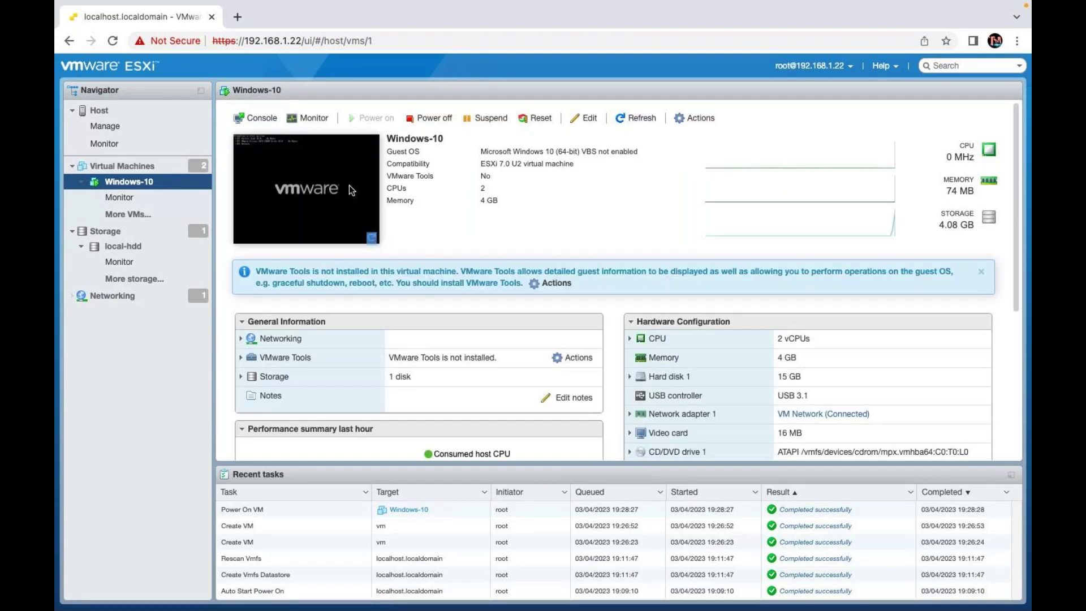
left_click(312, 194)
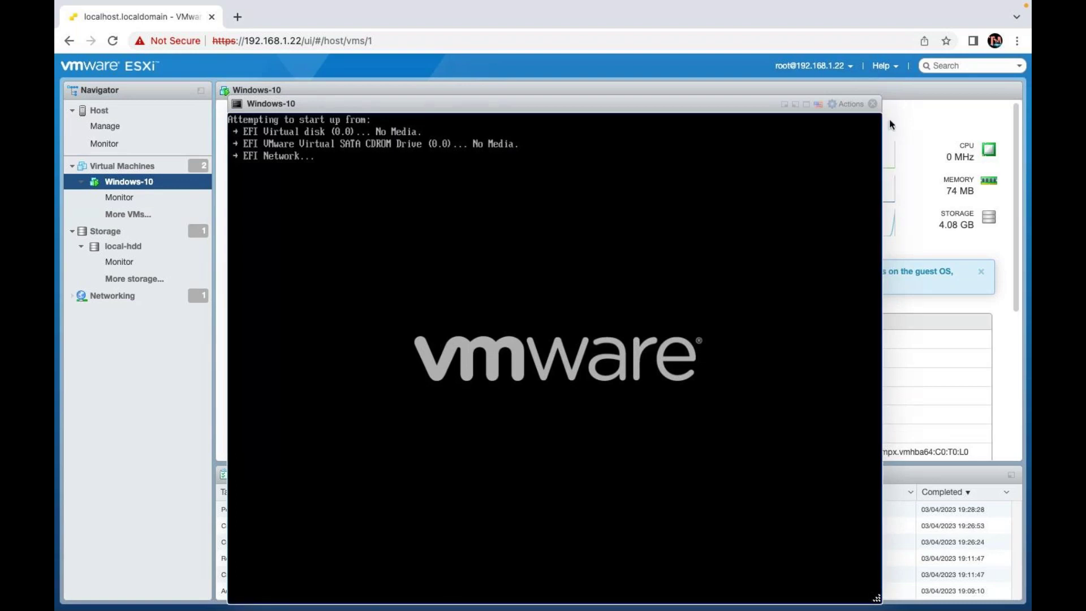
left_click(873, 106)
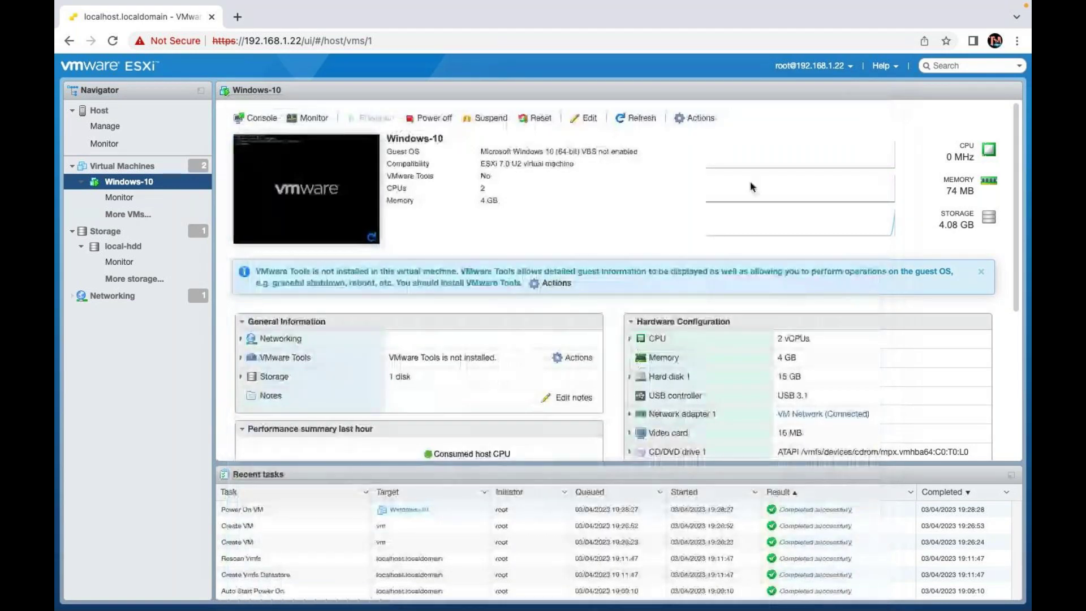
left_click(143, 169)
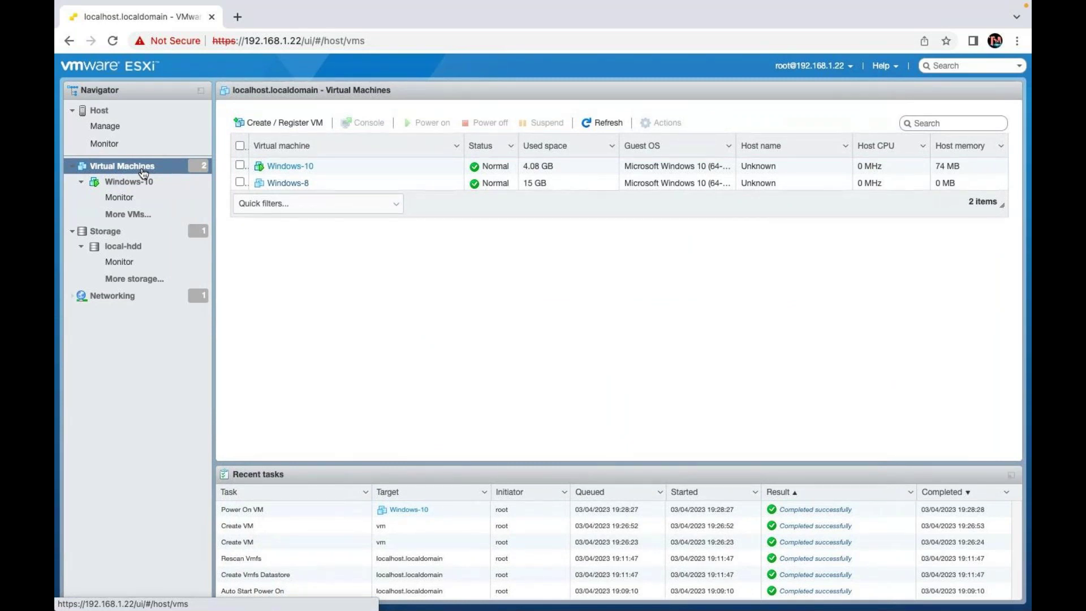
left_click(112, 238)
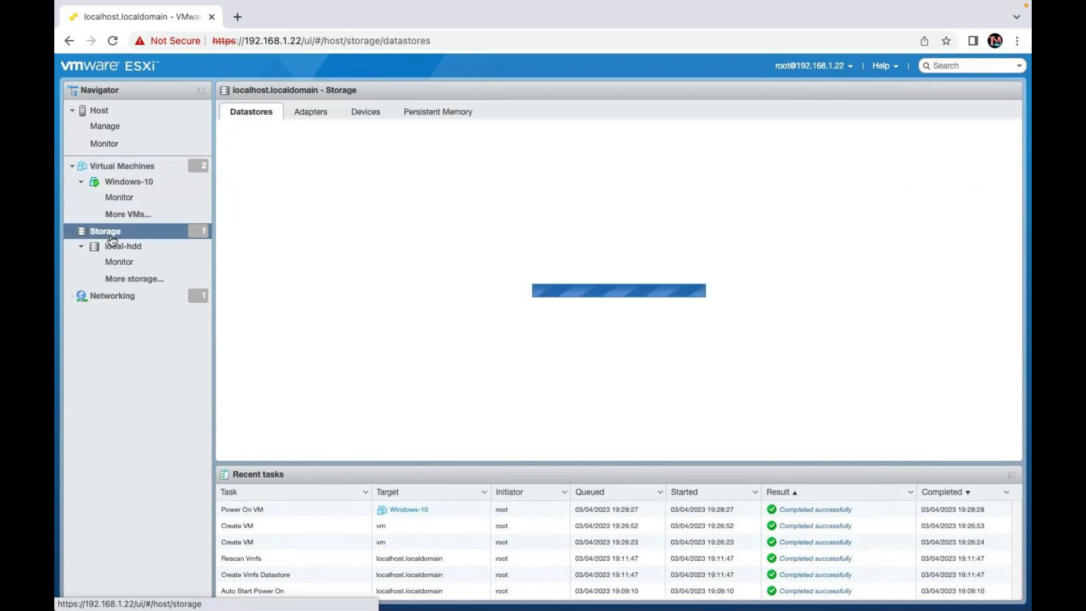
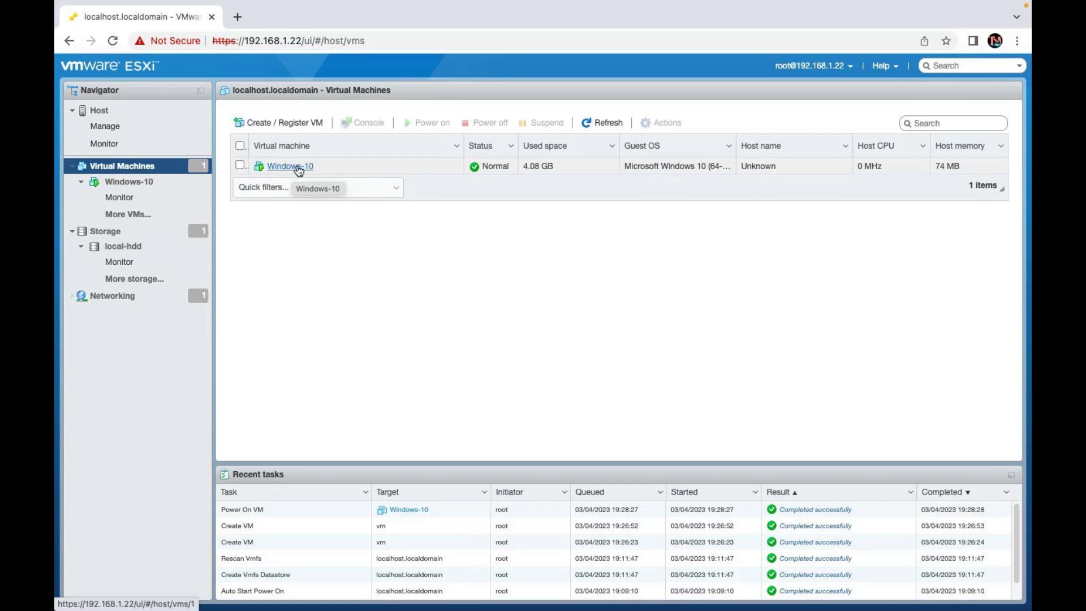
Examine the Windows-10 folder's files in the local-hdd datastore browser, with the file column widened to show full names.
left_click(297, 166)
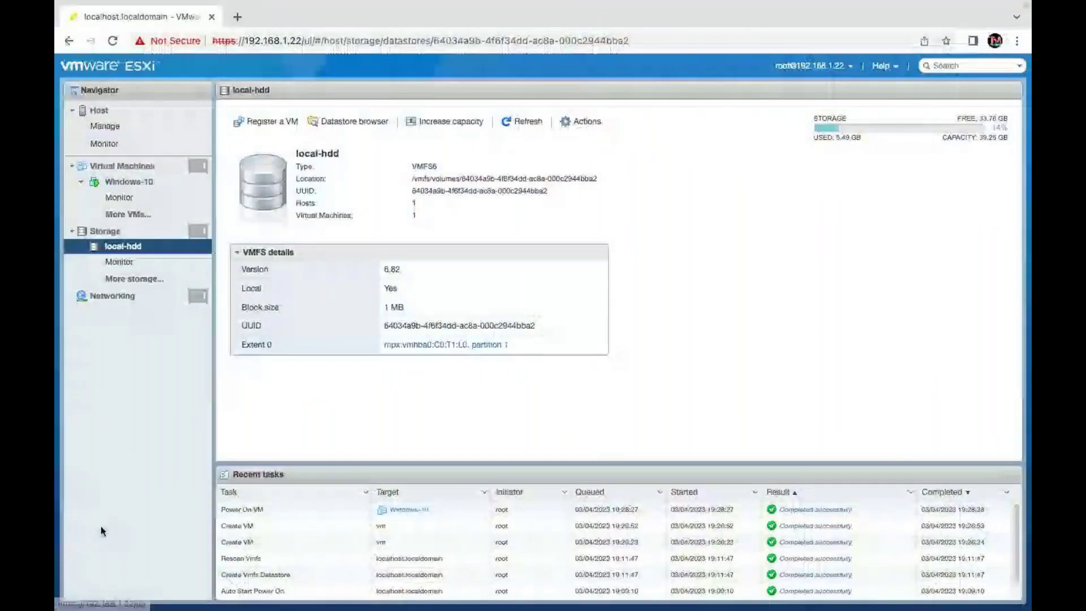
left_click(360, 122)
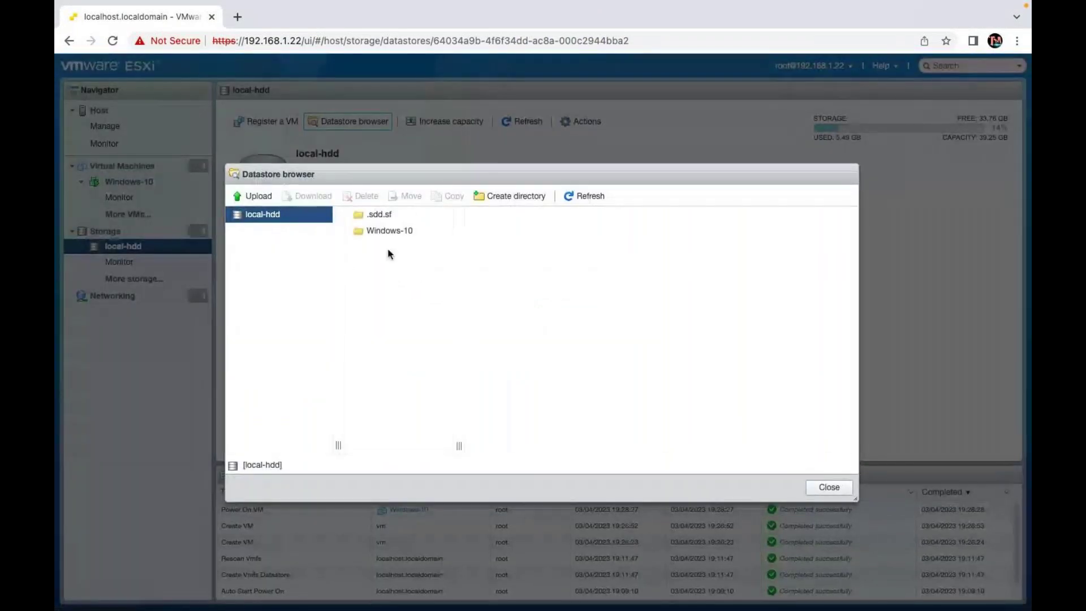
left_click(402, 237)
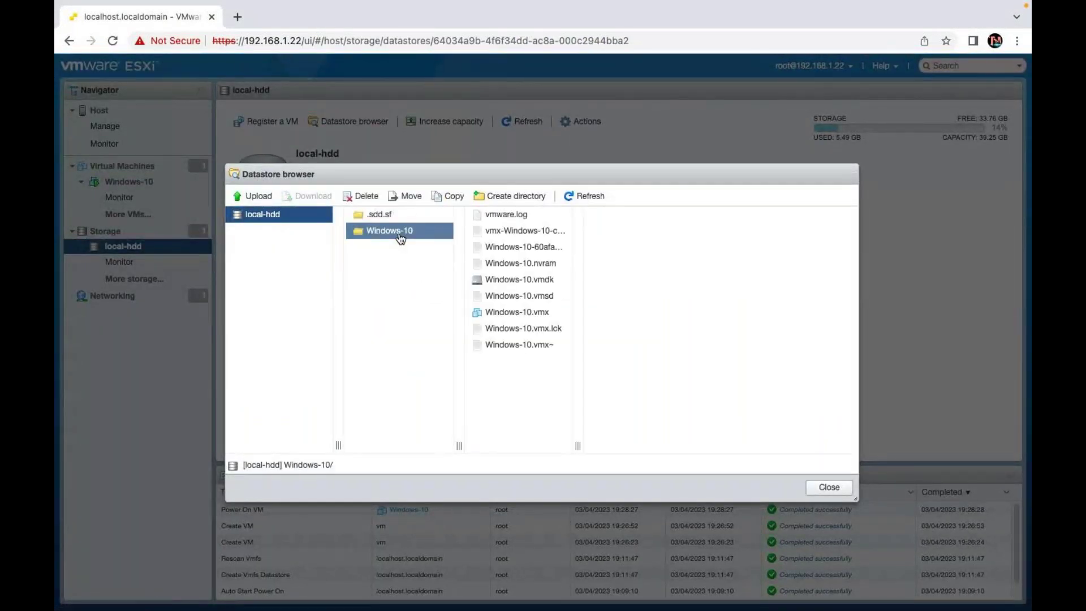
left_click_drag(577, 445, 795, 407)
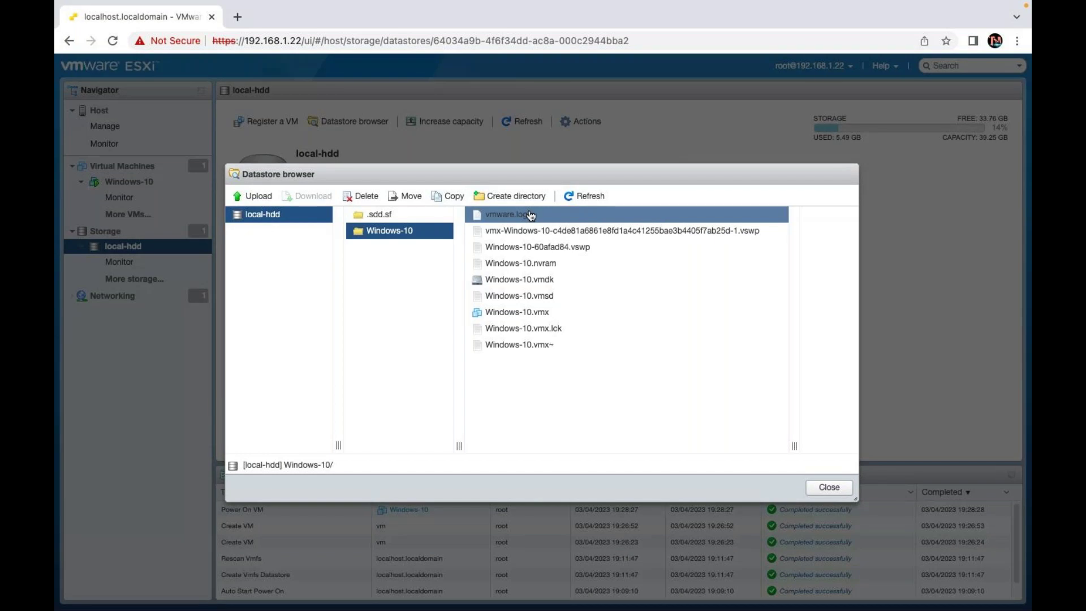
left_click(540, 267)
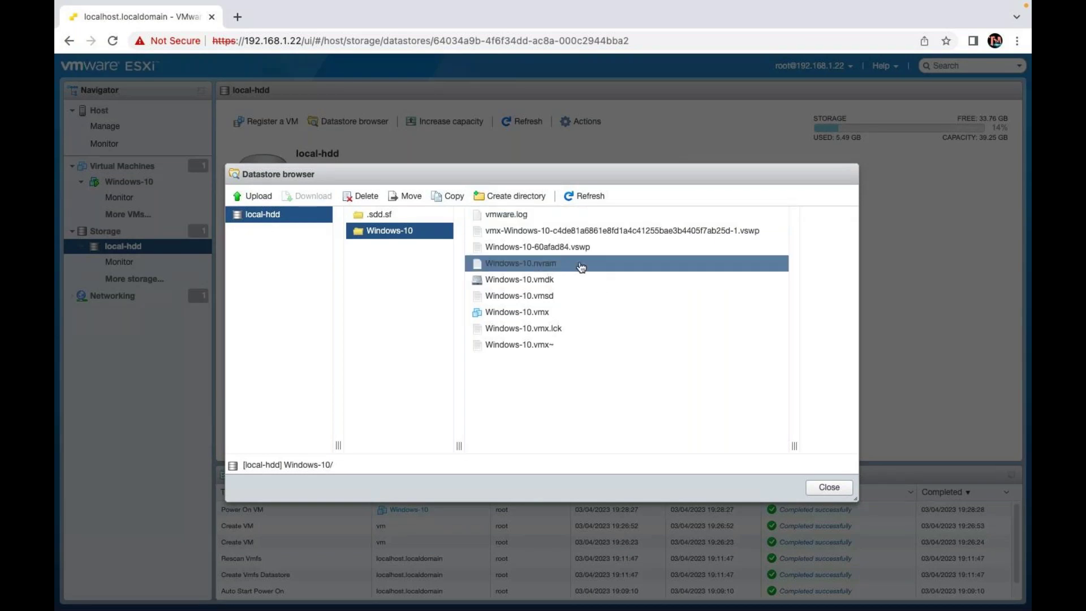
left_click(582, 229)
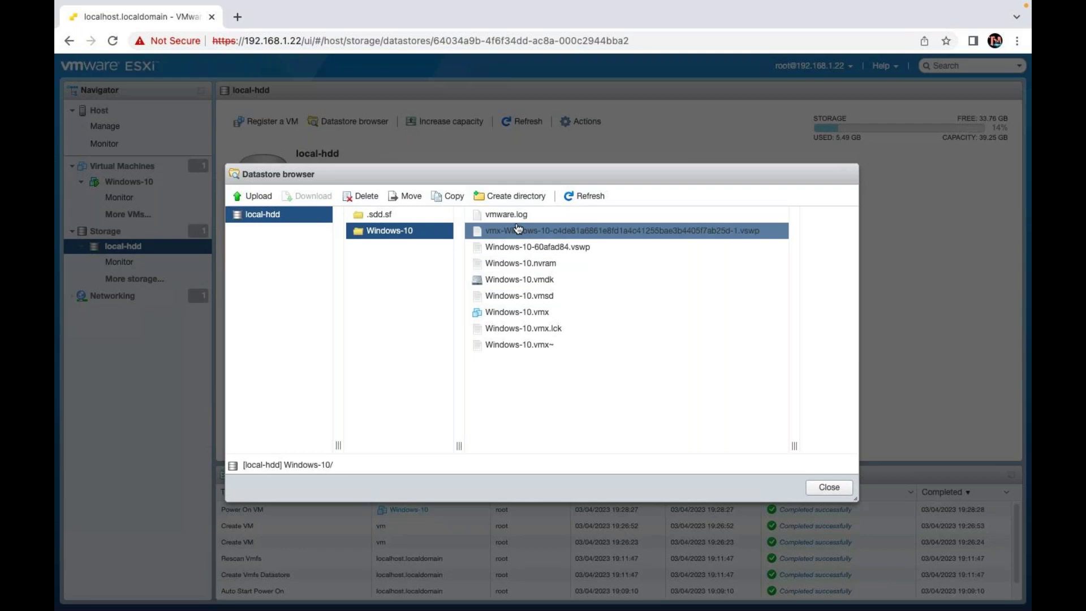
left_click(830, 490)
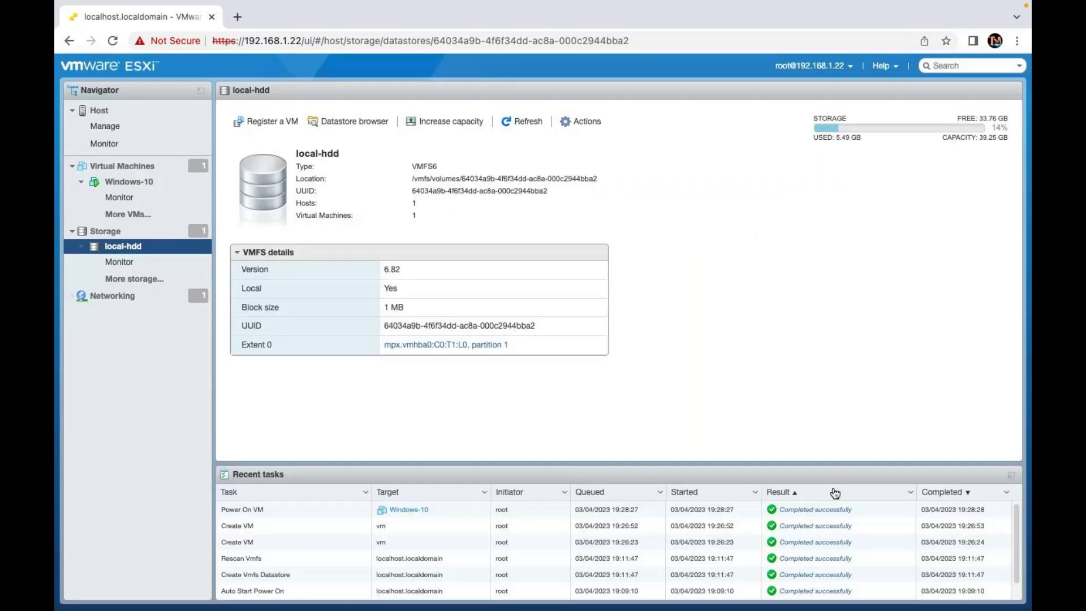
Reopen the local-hdd datastore browser to recheck the swap file names in the Windows-10 folder, and close it.
right_click(116, 188)
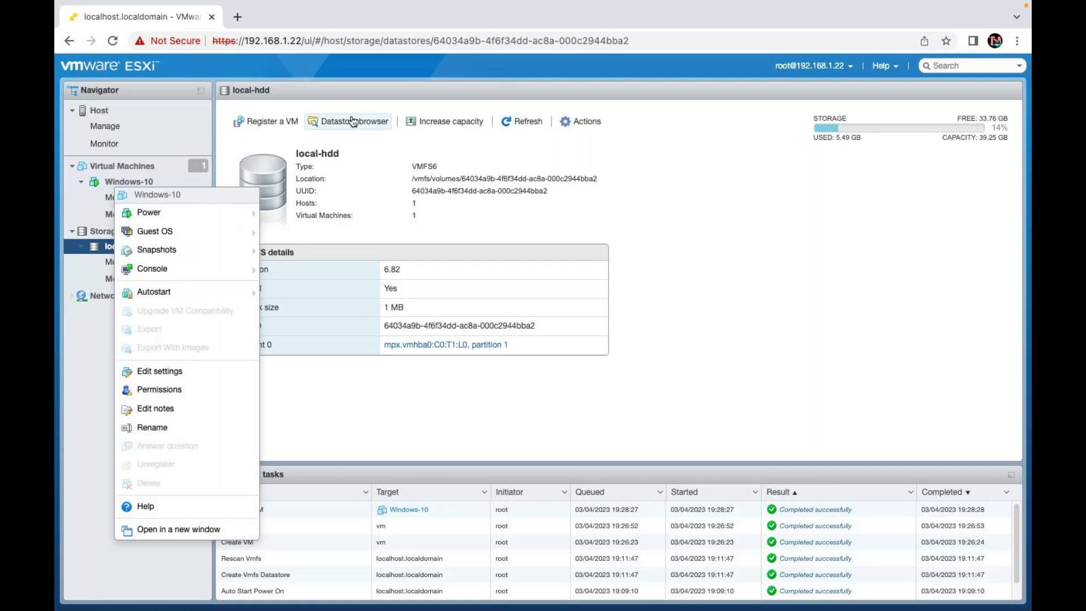
left_click(352, 120)
left_click(390, 230)
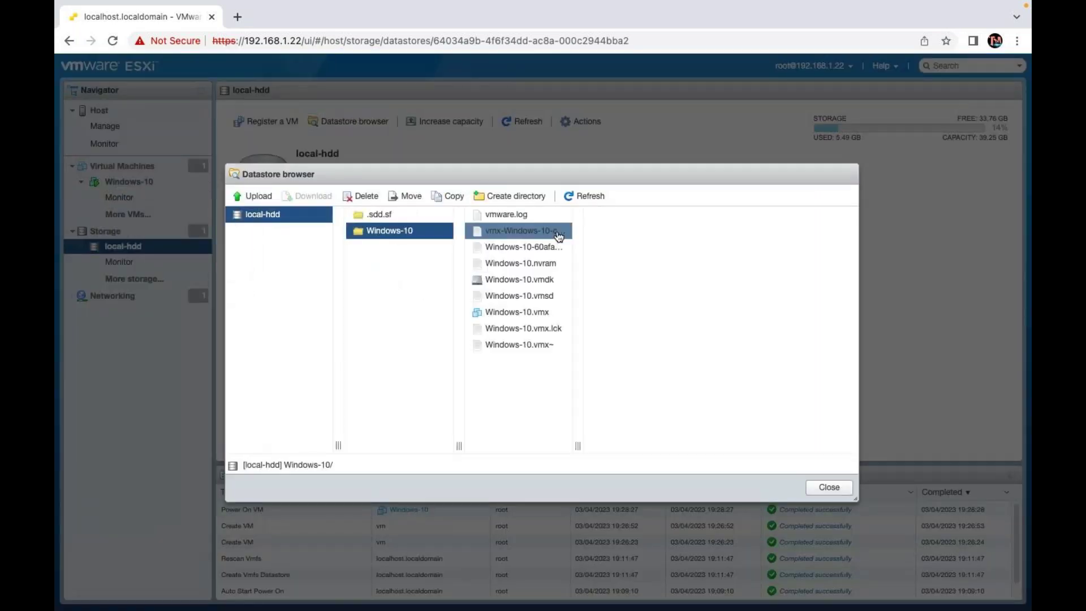
left_click_drag(578, 445, 678, 437)
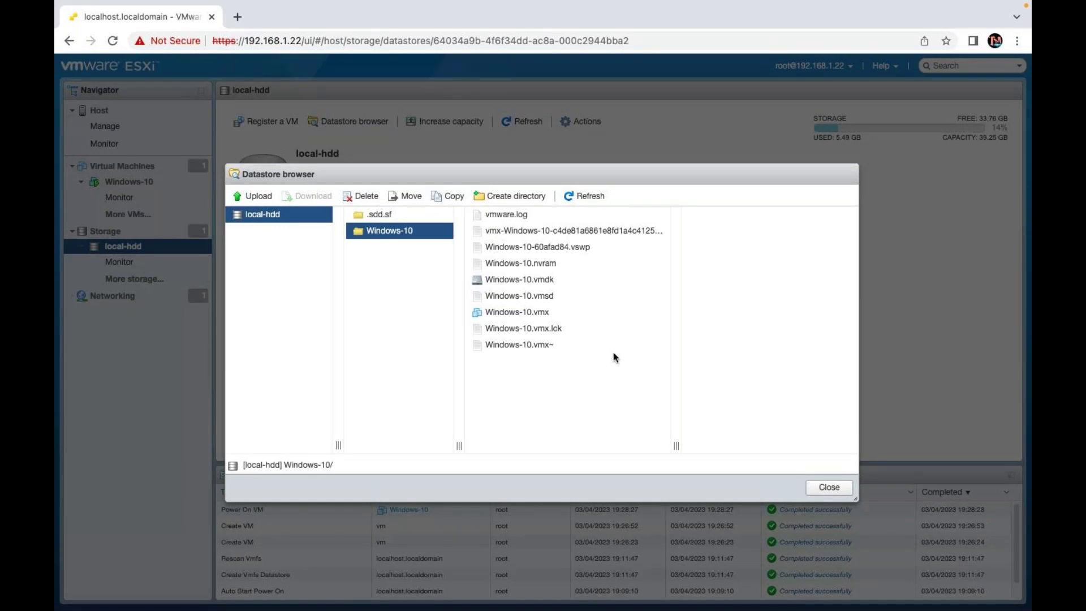
left_click(836, 491)
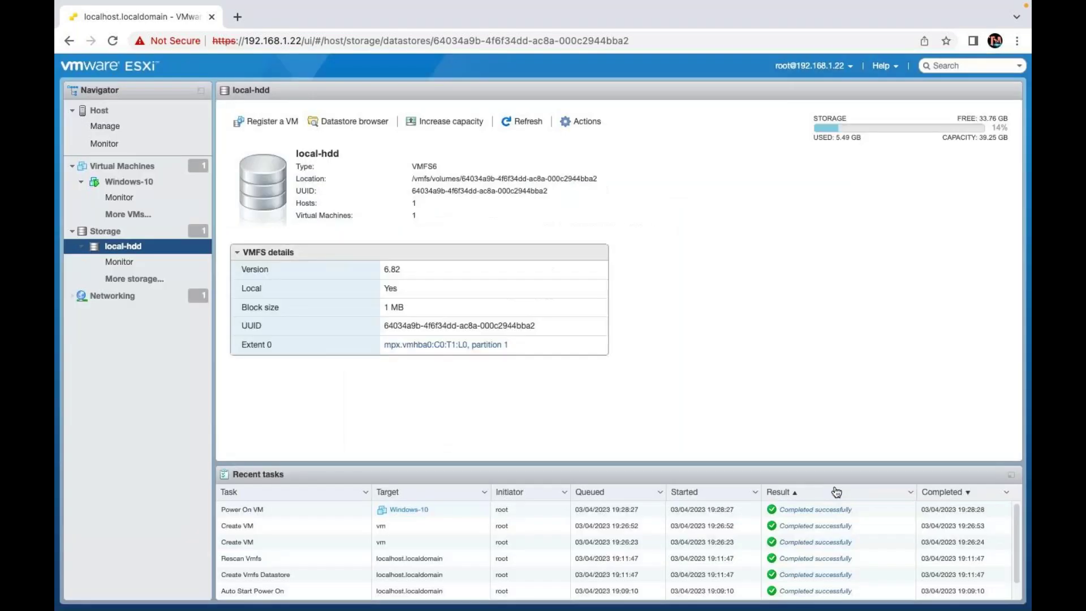
Power off the Windows-10 virtual machine, accepting the possible loss of data.
left_click(125, 184)
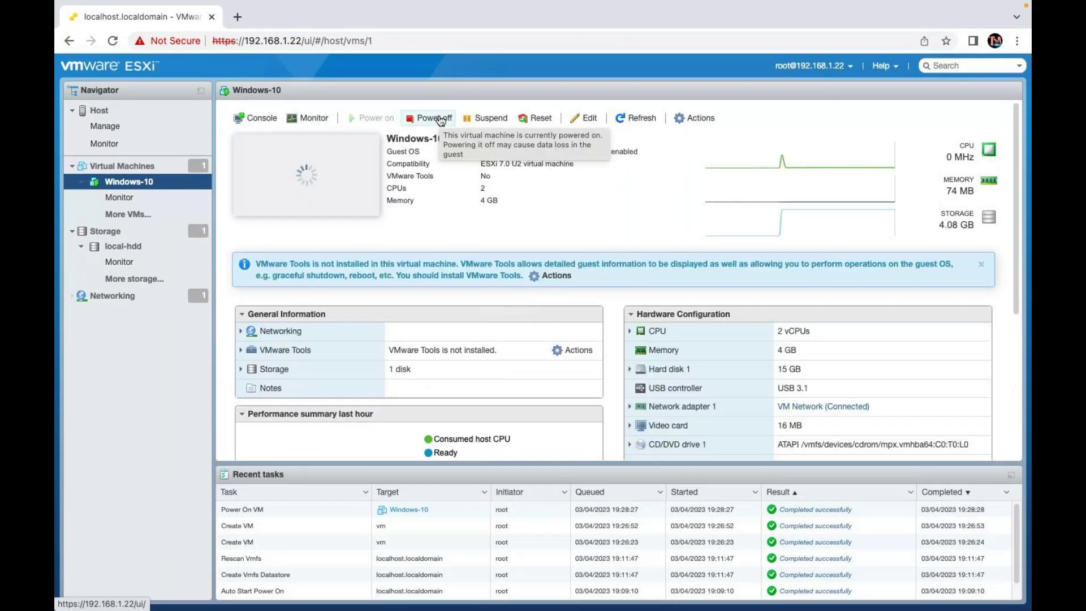
left_click(441, 120)
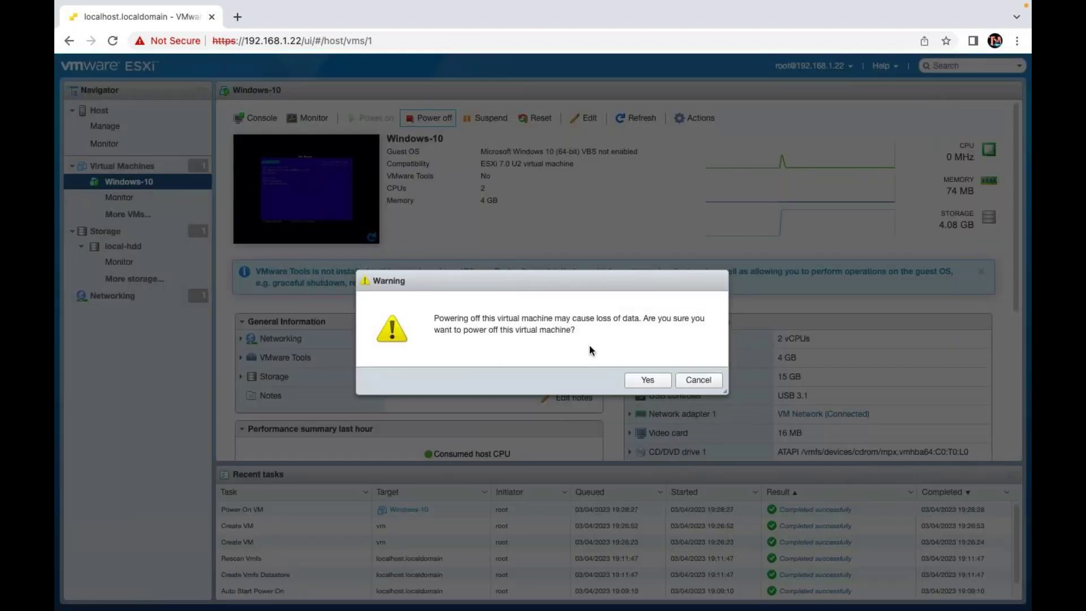
left_click(646, 380)
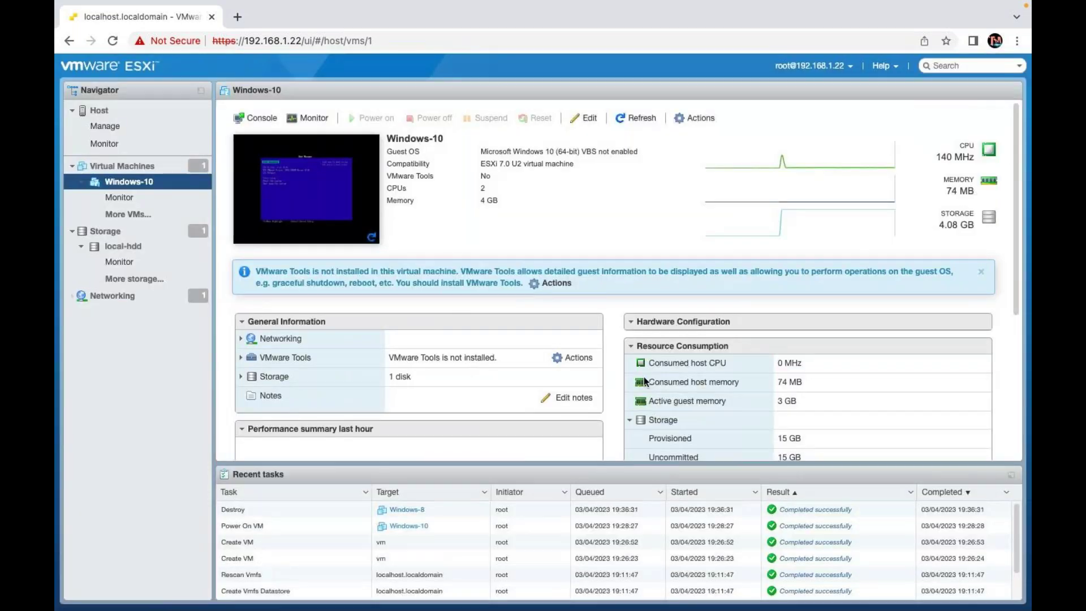
Refresh the Windows-10 summary to check its storage, power the machine back on and close its console.
left_click(634, 117)
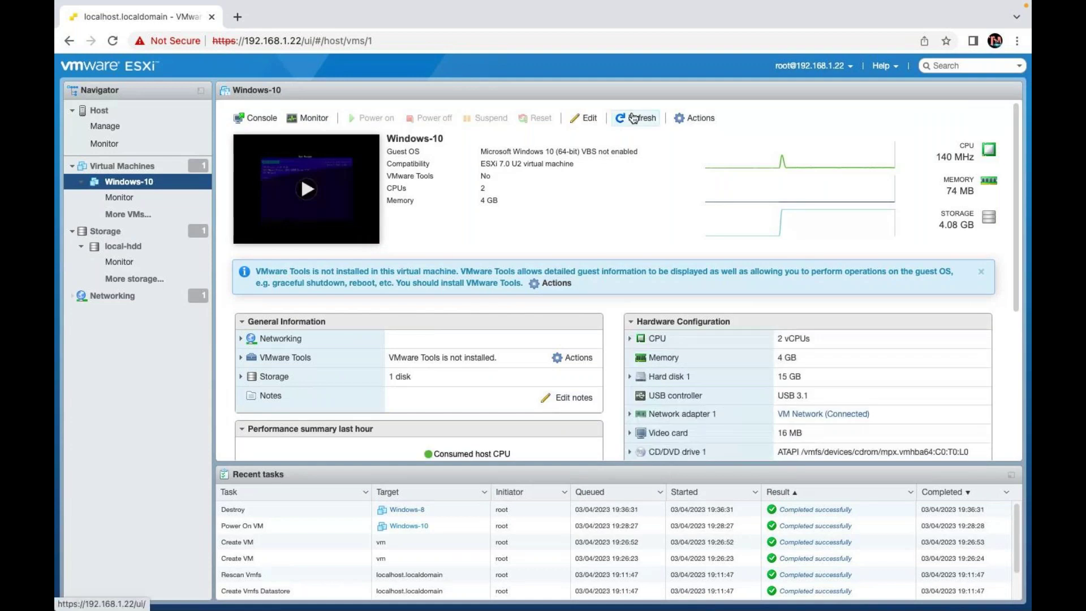
left_click(634, 118)
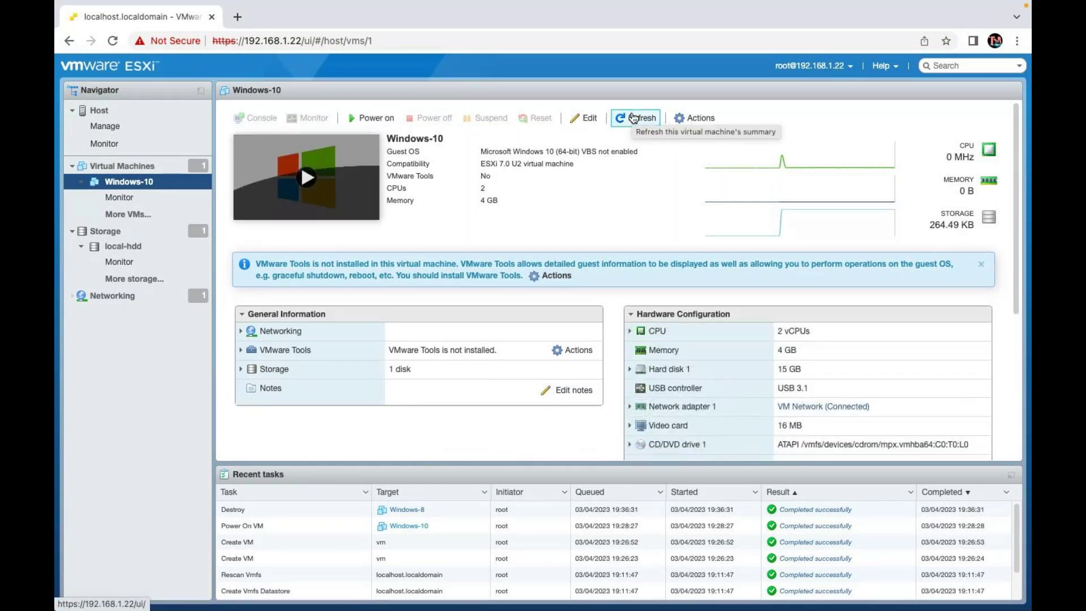
left_click(312, 184)
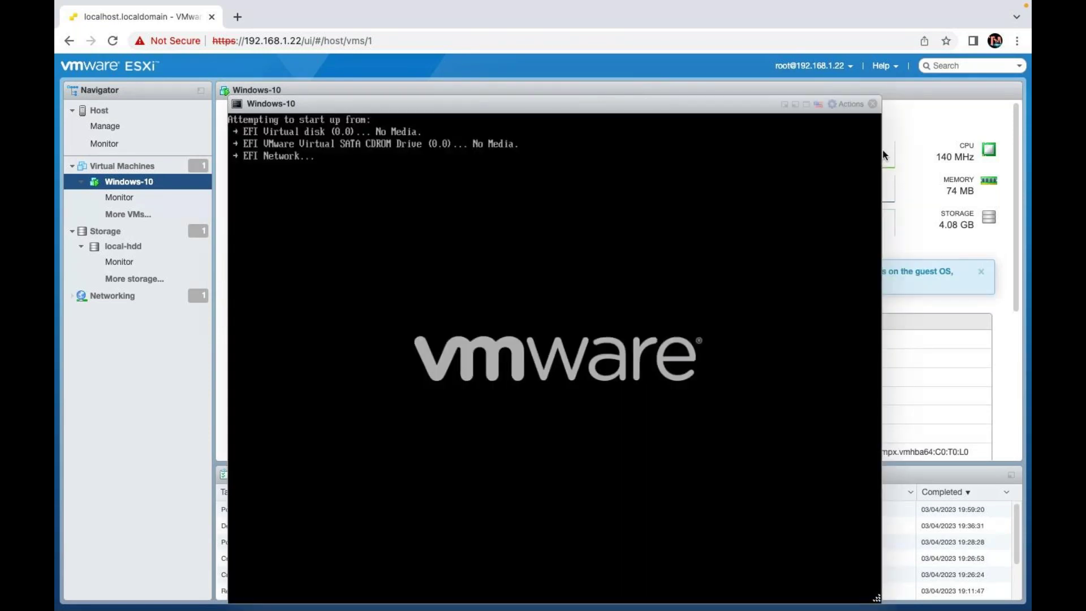
left_click(873, 105)
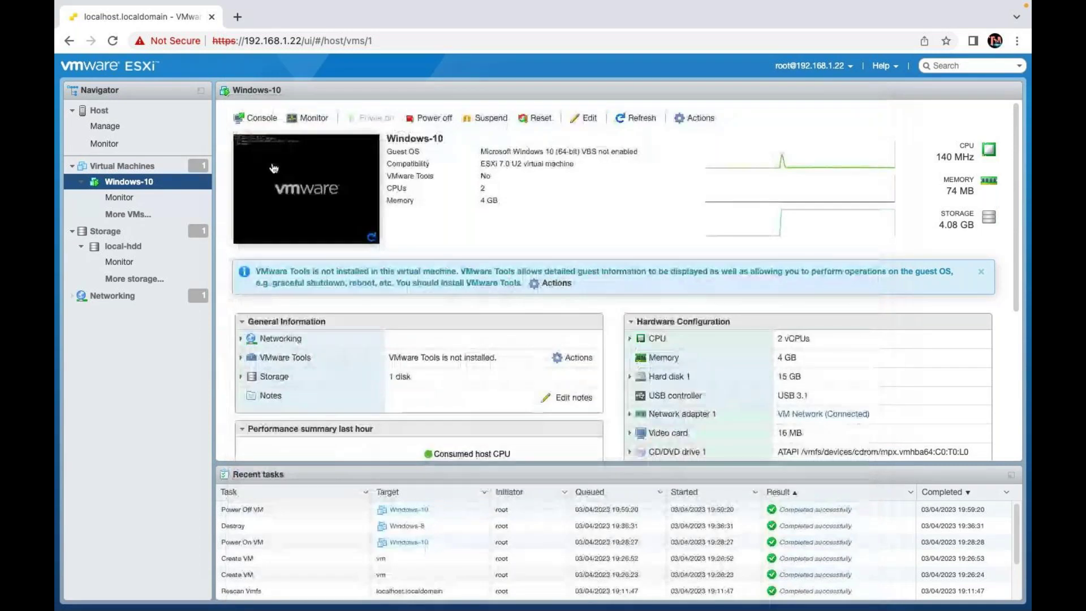
Browse the Windows-10 folder on local-hdd again and widen the file column to examine the log and .vswp files.
left_click(103, 231)
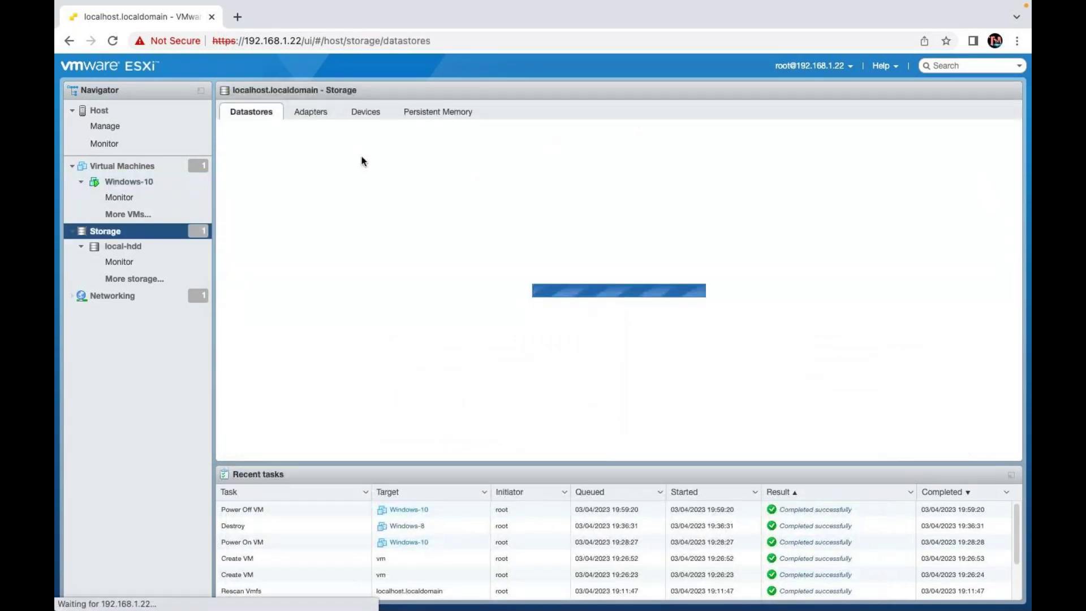
left_click(277, 181)
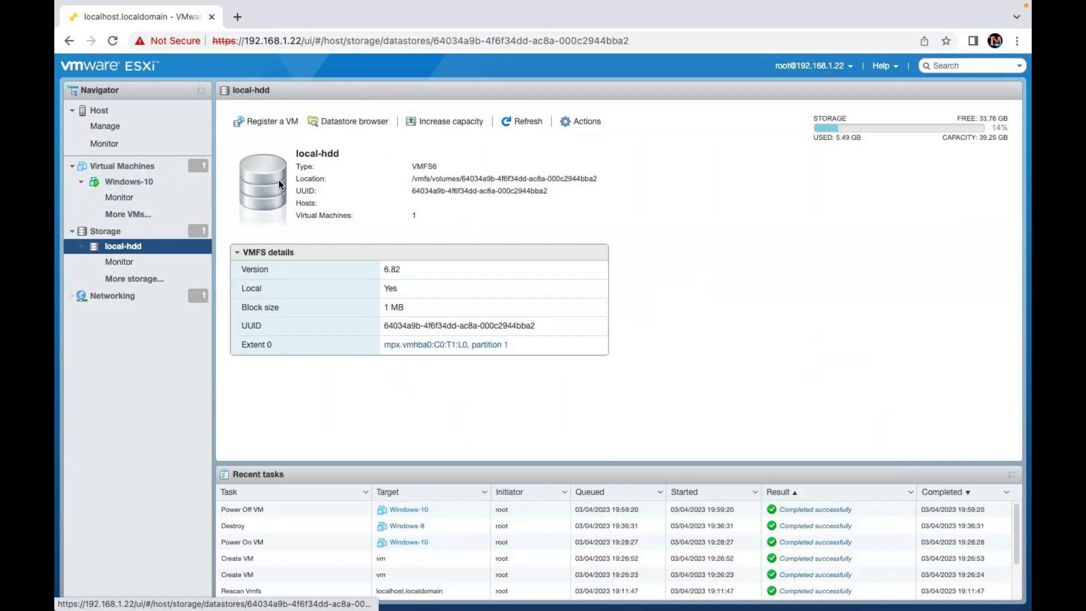
left_click(356, 126)
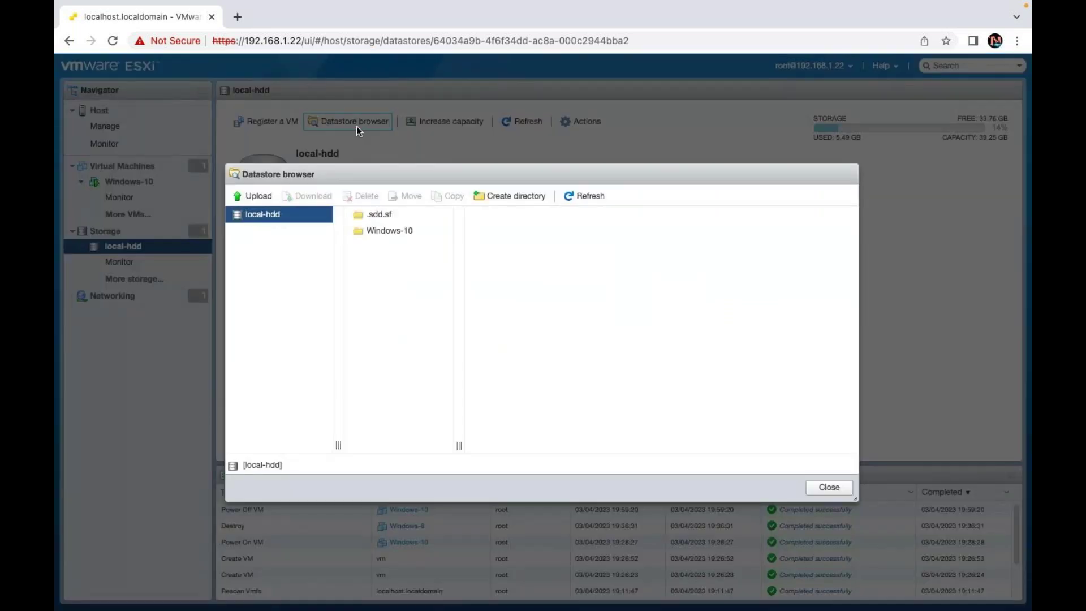
left_click_drag(400, 230, 367, 231)
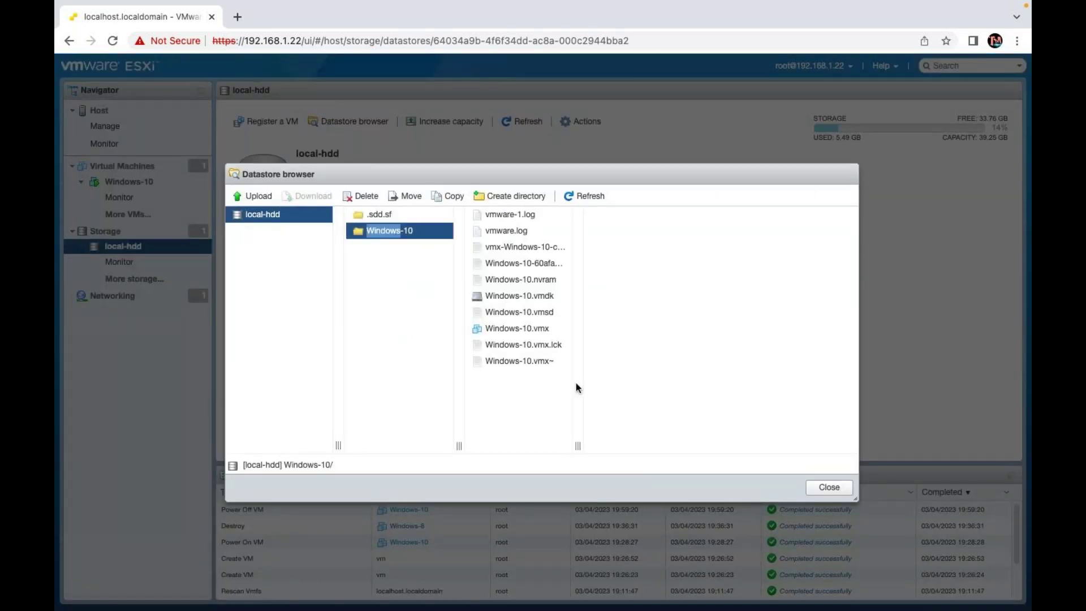
left_click_drag(573, 423, 671, 424)
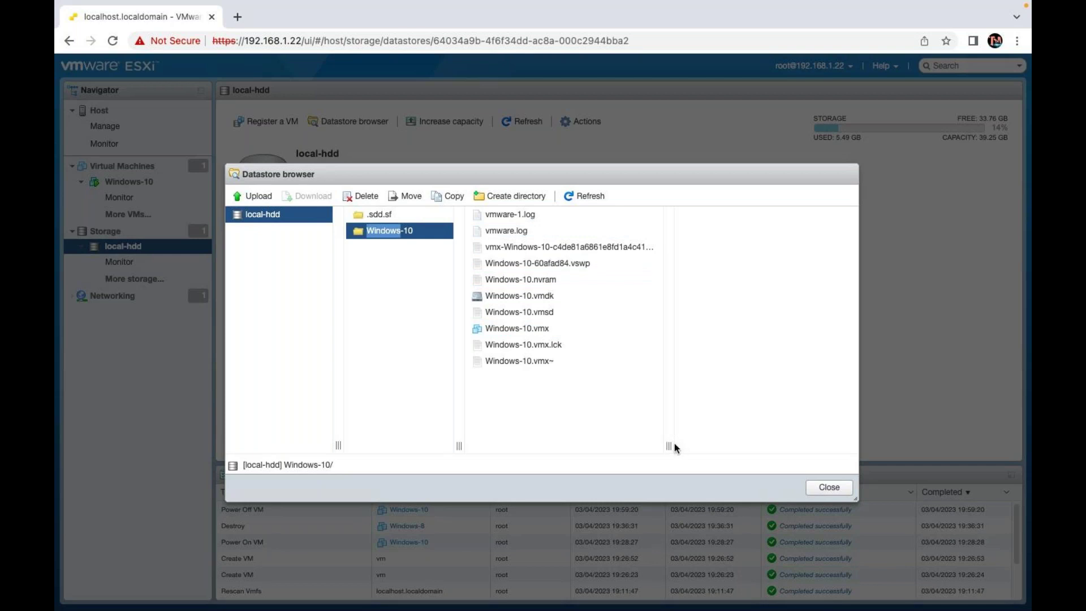
left_click_drag(670, 445, 806, 419)
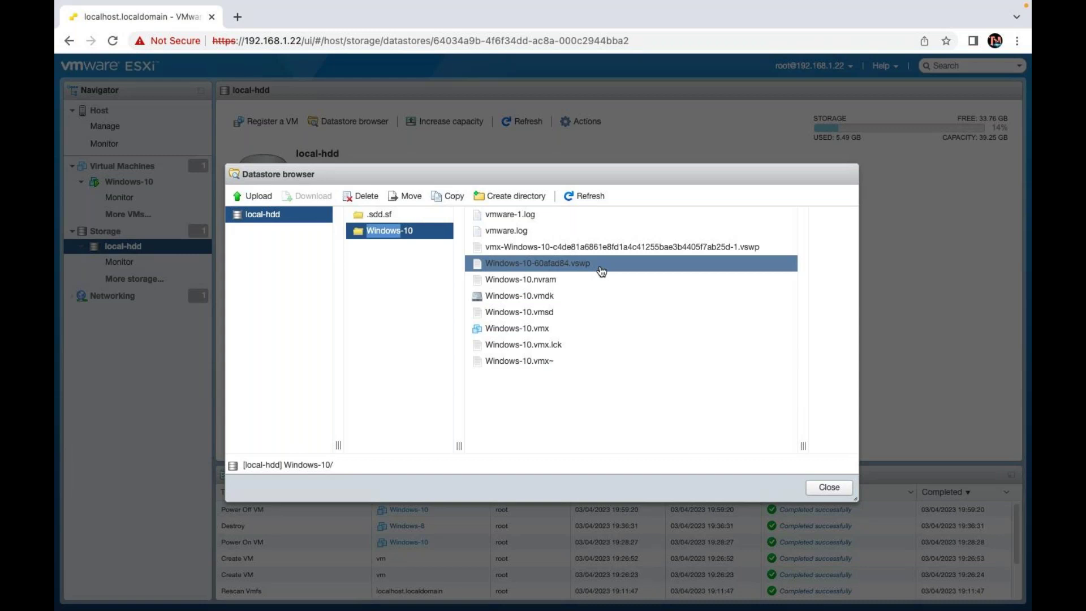
left_click(747, 249)
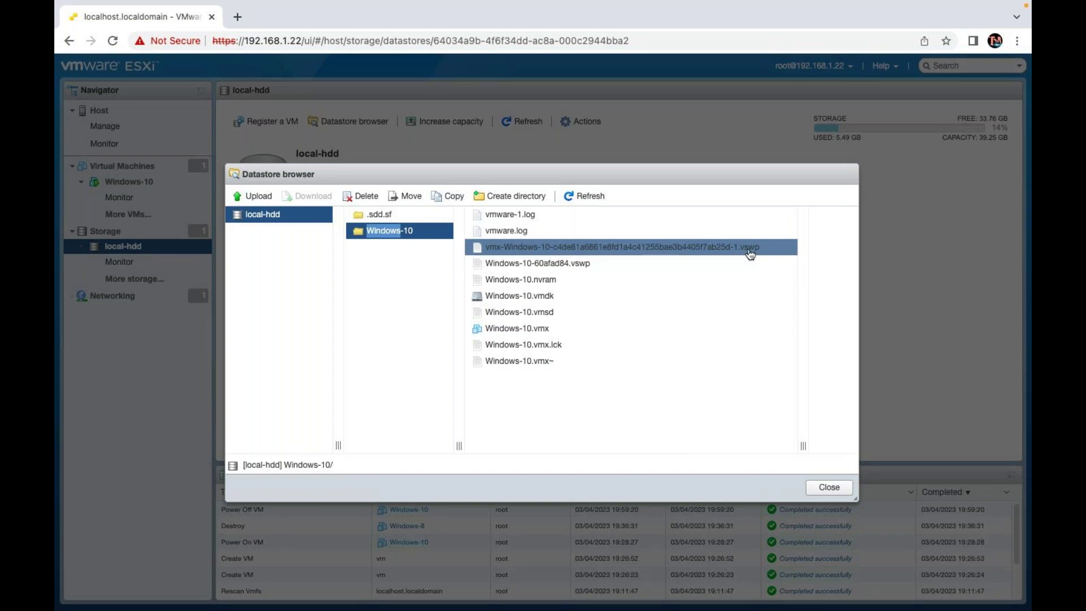
Examine the two .vswp swap files in the Windows-10 folder on local-hdd.
left_click(600, 265)
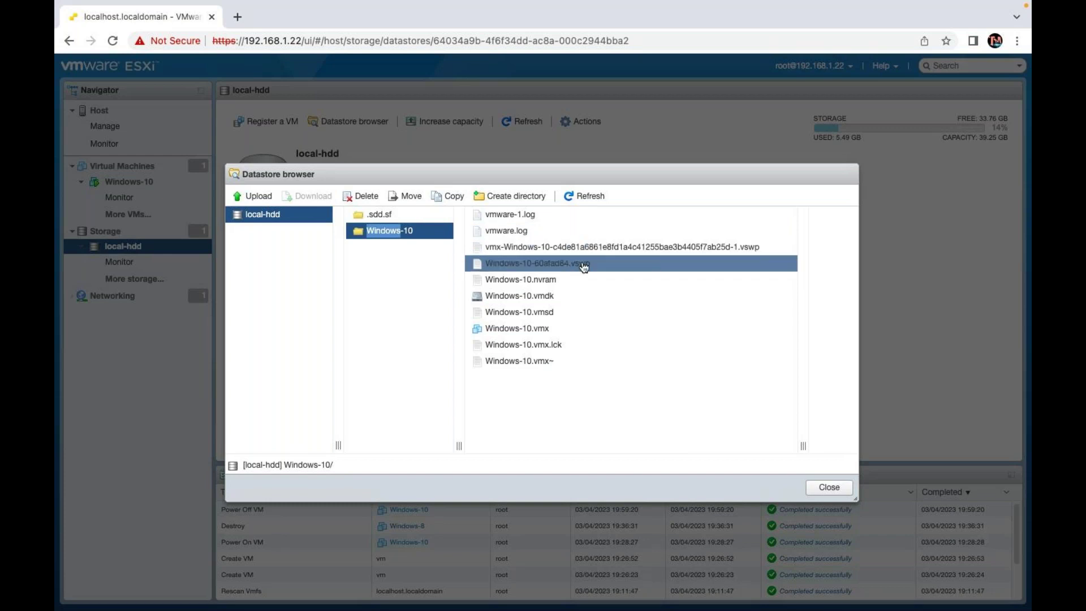
left_click(507, 252)
left_click(582, 265)
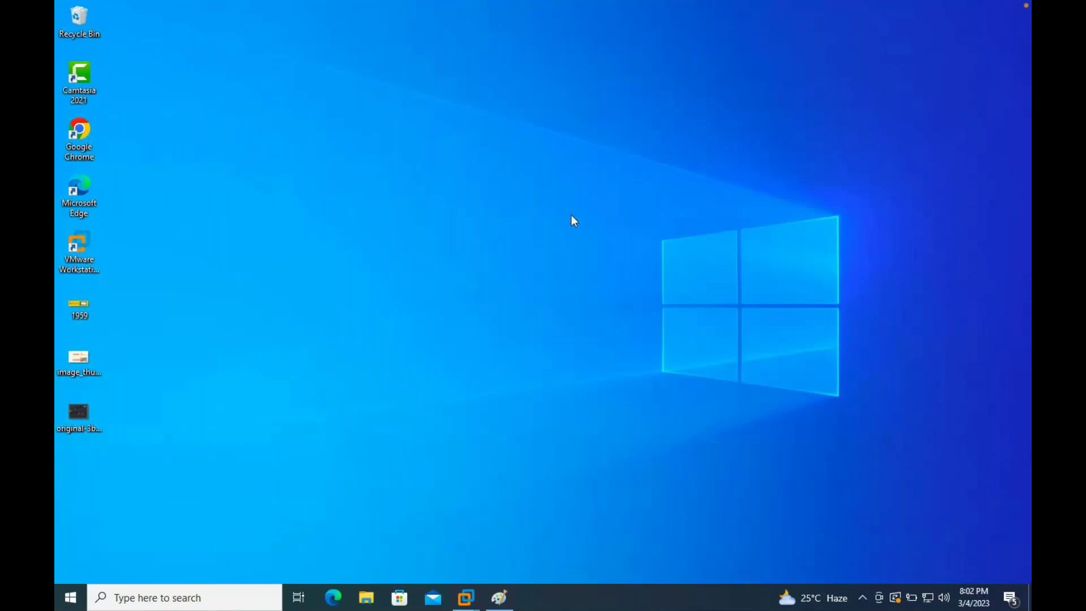
Switch to the Windows desktop, open File Explorer, view This PC's device specifications and close the Settings window.
key("super+r")
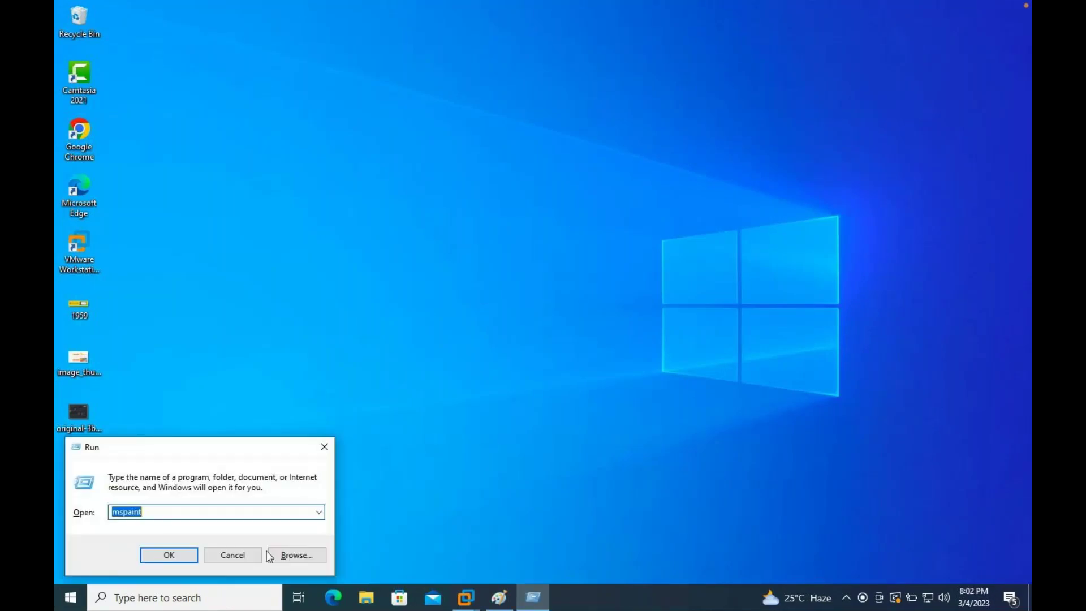
key("Return")
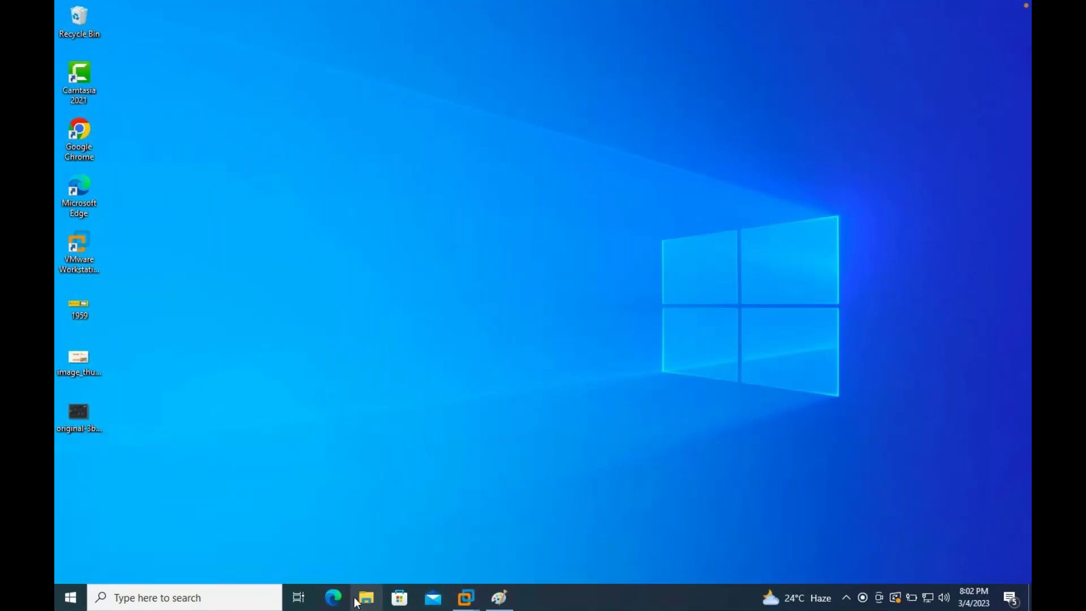
left_click(362, 599)
left_click(365, 601)
left_click(367, 601)
right_click(103, 253)
left_click(143, 430)
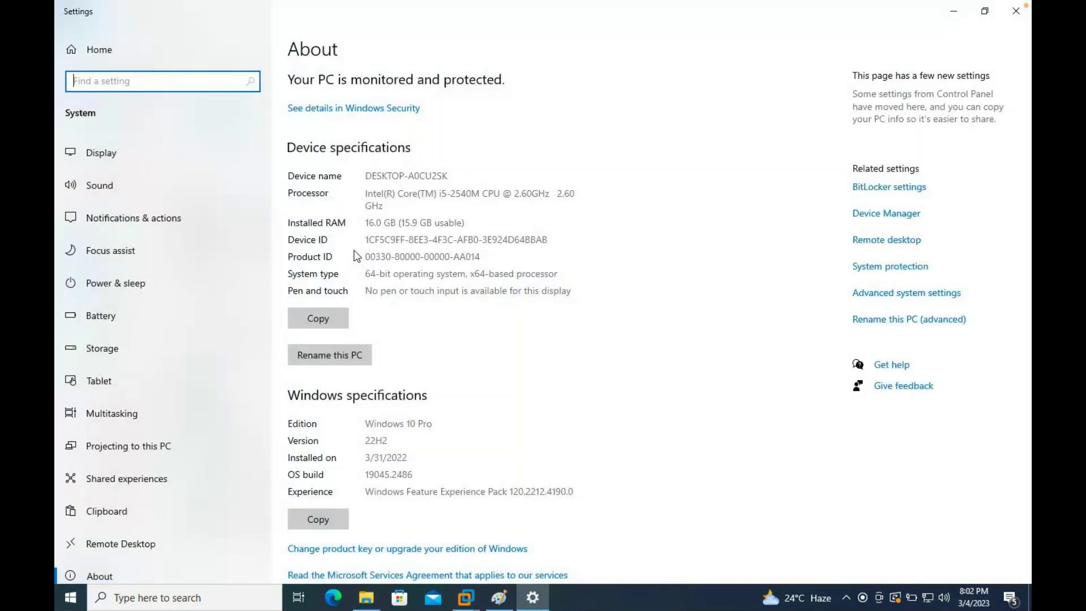
left_click(1016, 10)
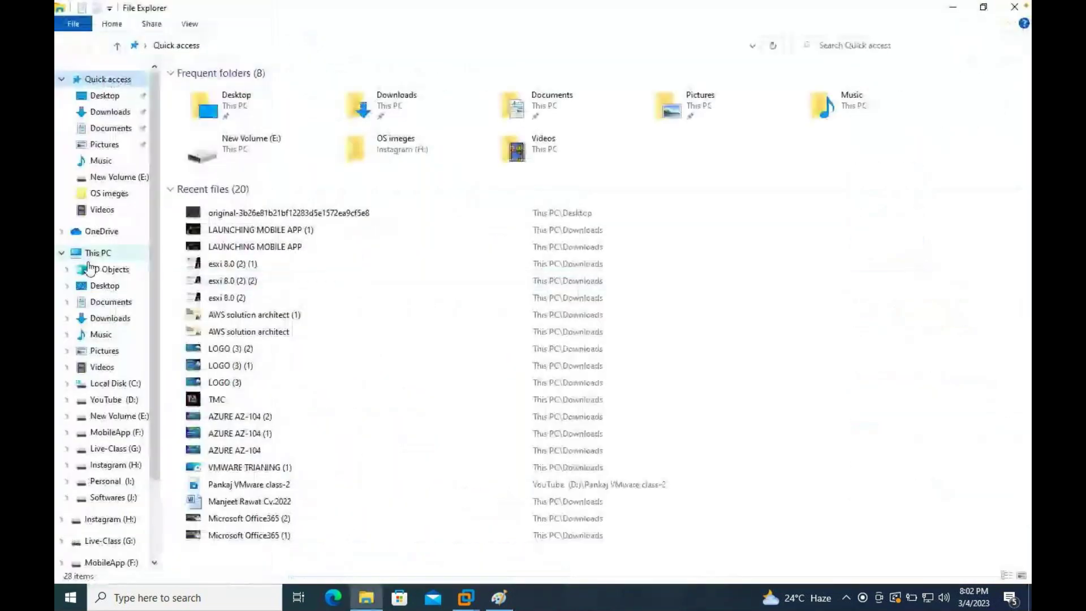
Open the properties of Local Disk (C:) from This PC and review its General, Tools and Hardware information.
left_click(96, 252)
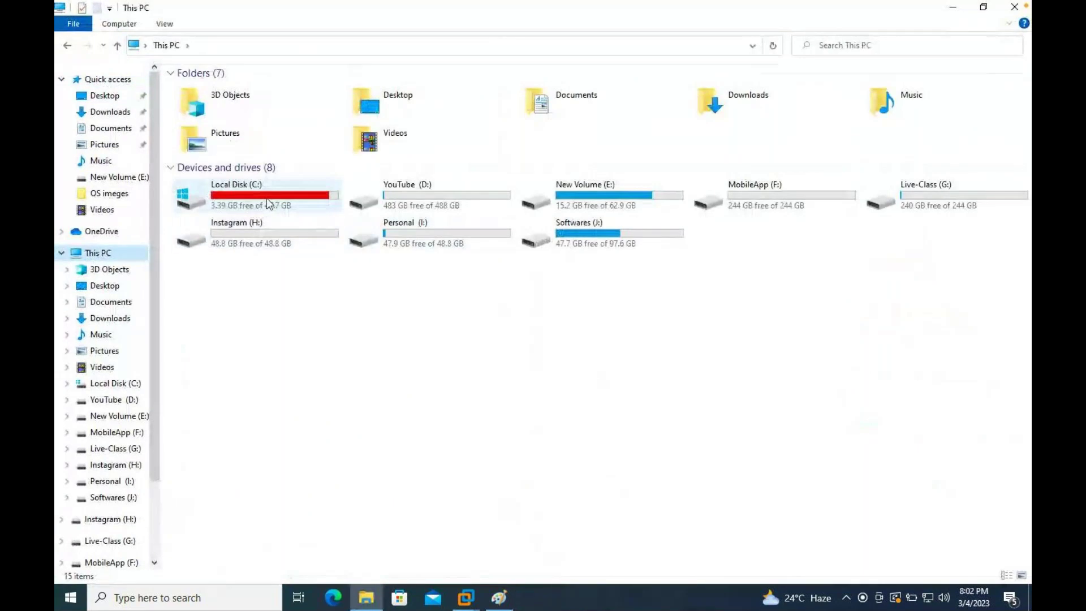
right_click(269, 203)
left_click(322, 486)
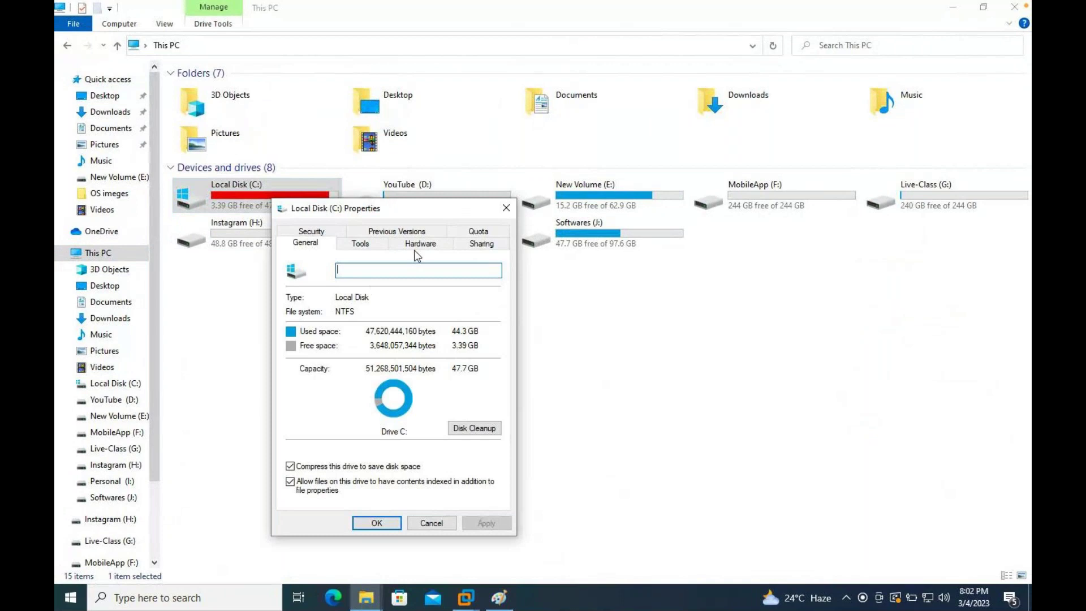
left_click(362, 248)
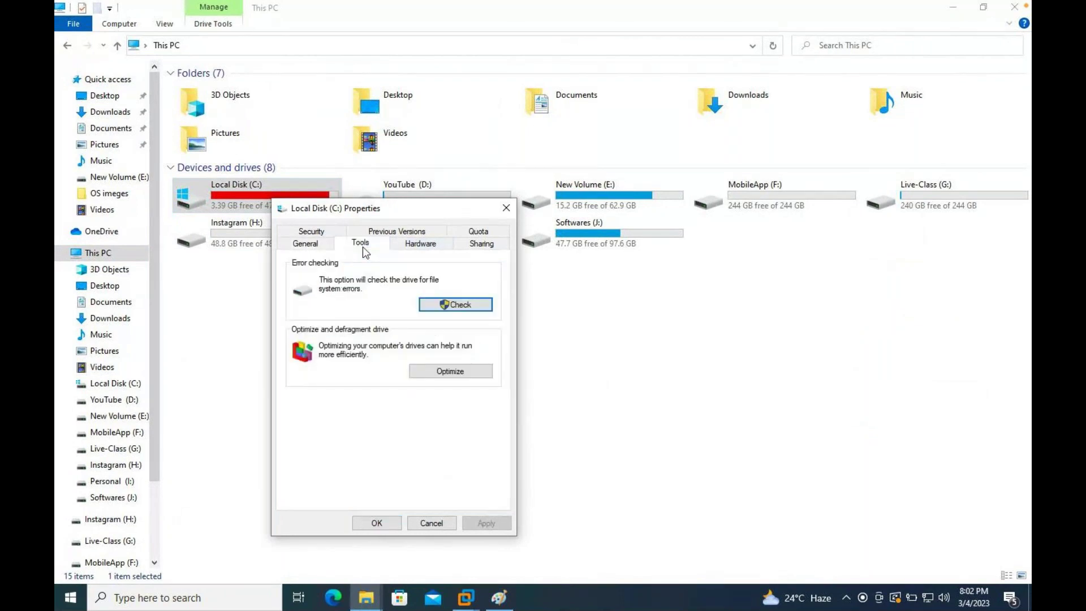
left_click(420, 243)
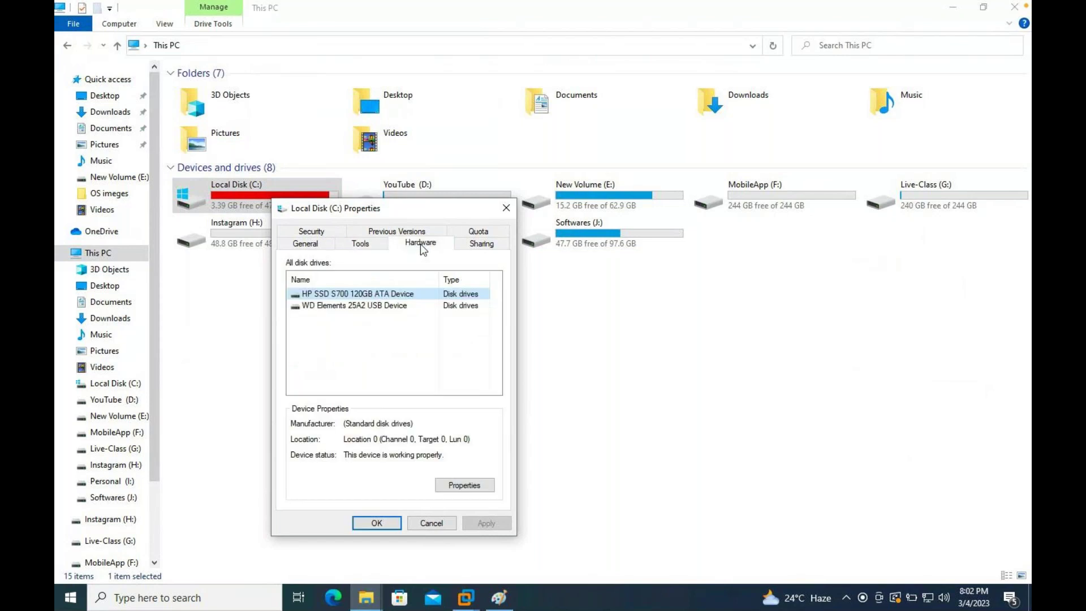
left_click(361, 244)
left_click(311, 243)
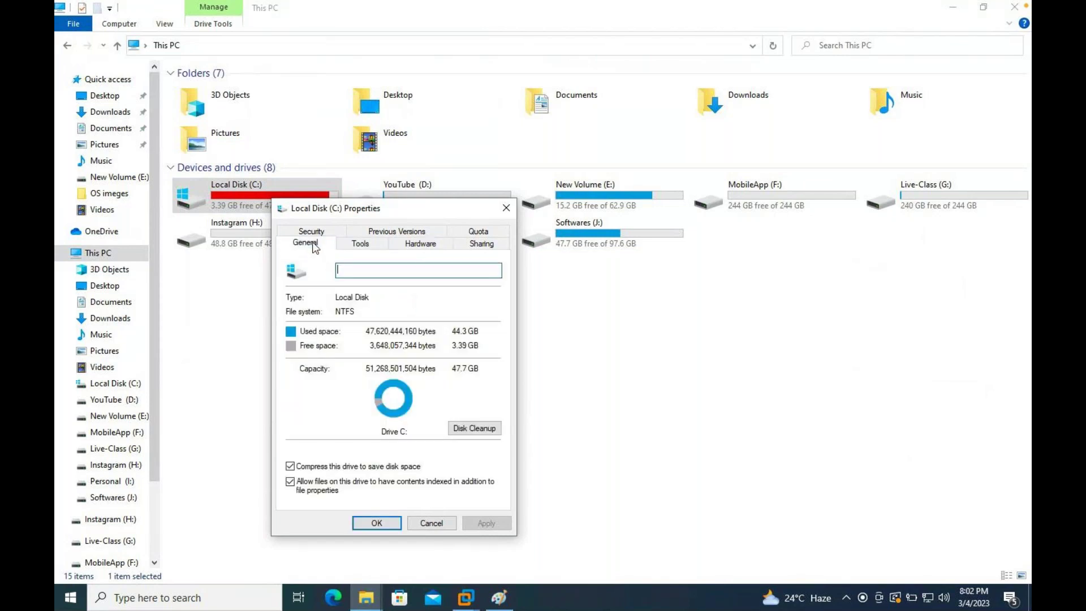
Look at the error checking, Previous Versions and Security properties of Local Disk (C:) without scanning, and close the properties.
left_click(356, 242)
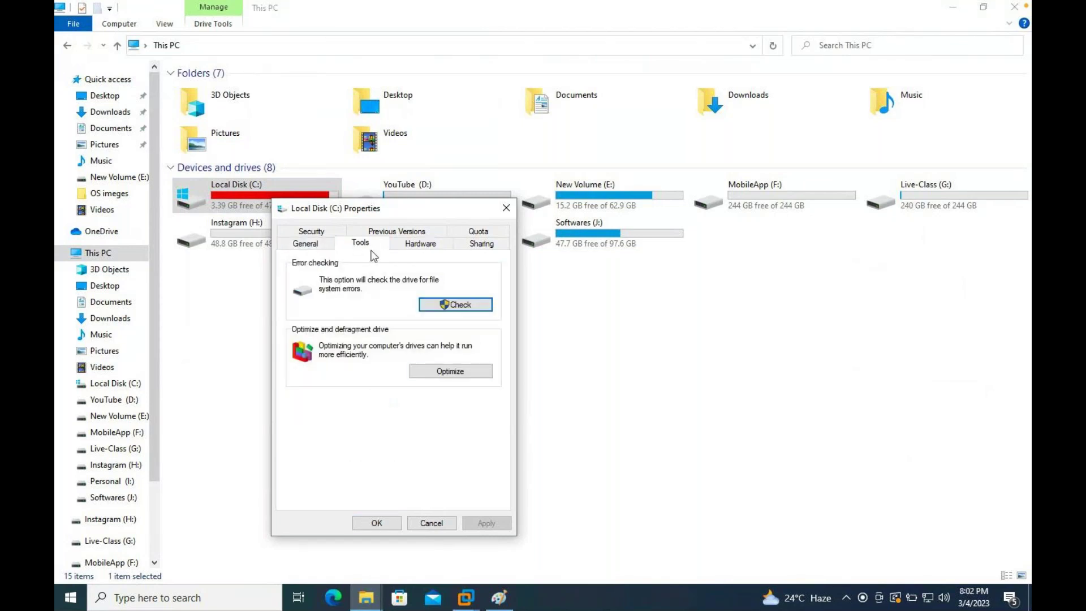
left_click(467, 308)
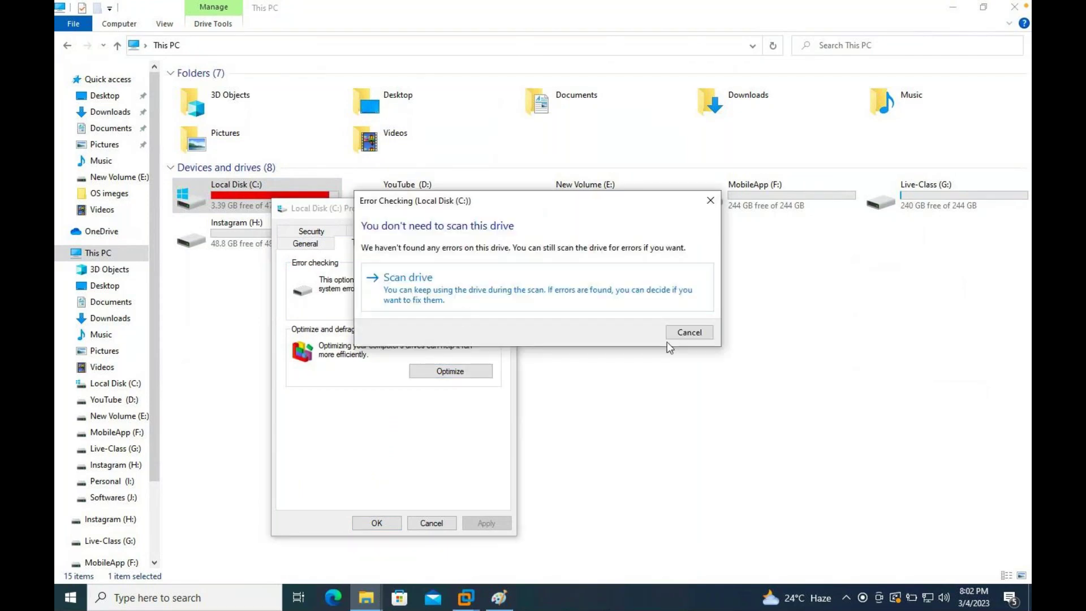
left_click(689, 333)
left_click(403, 233)
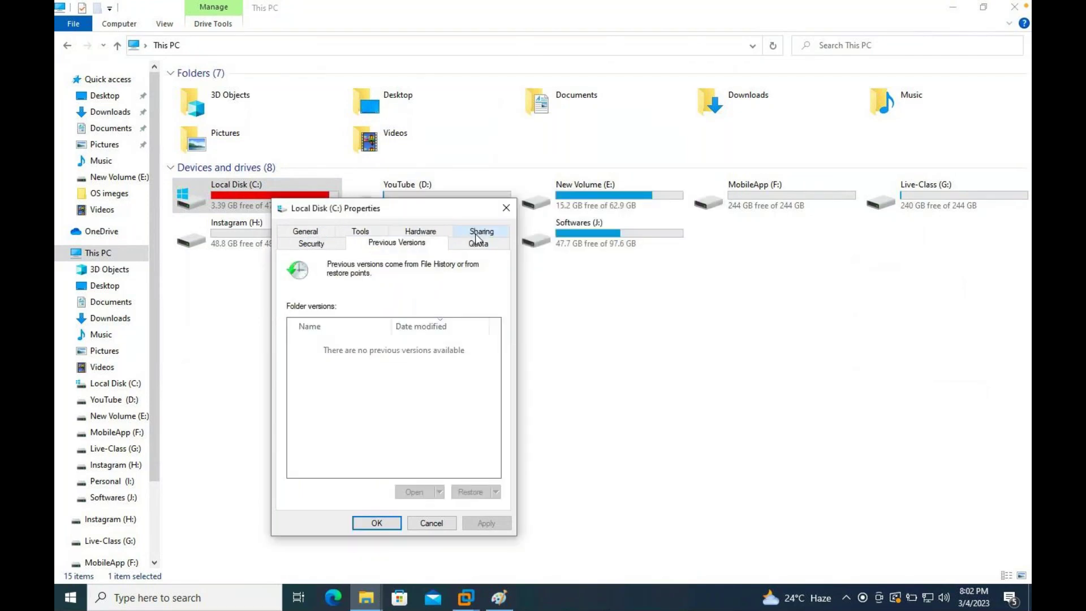
left_click(360, 231)
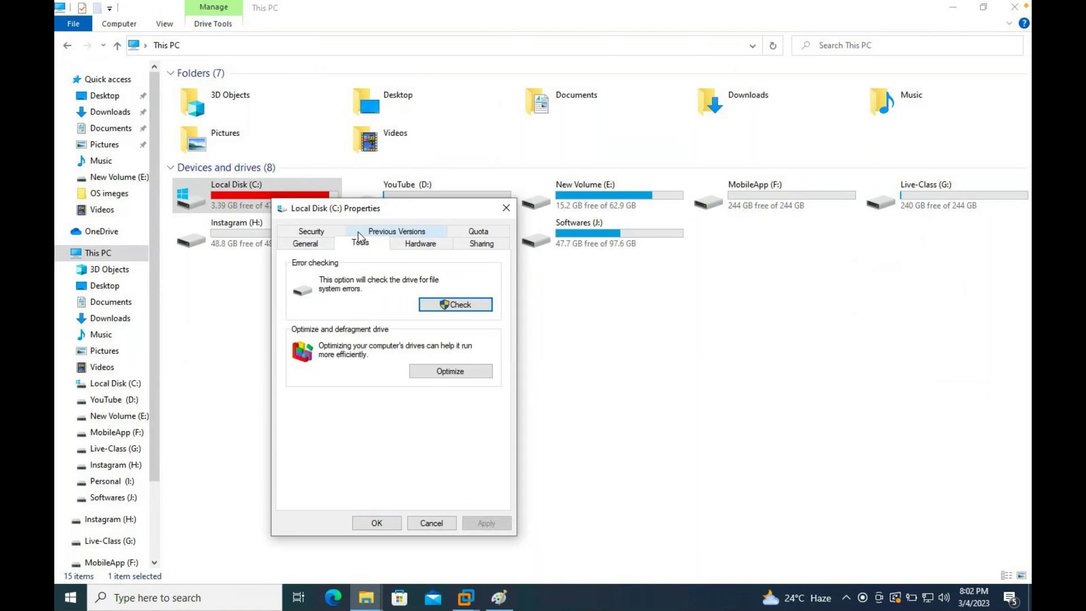
left_click(317, 244)
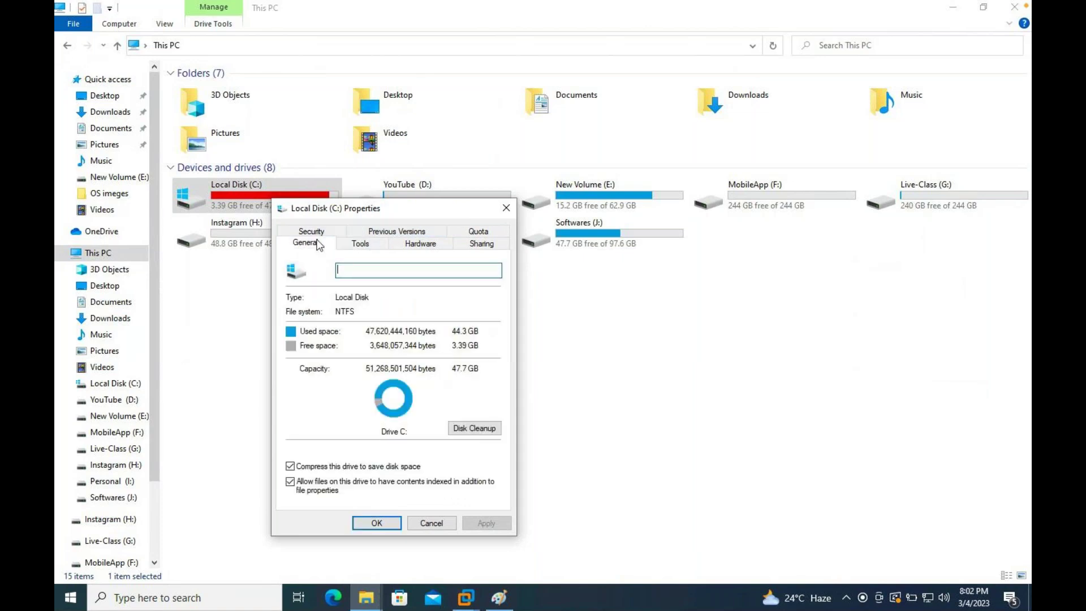
left_click(311, 231)
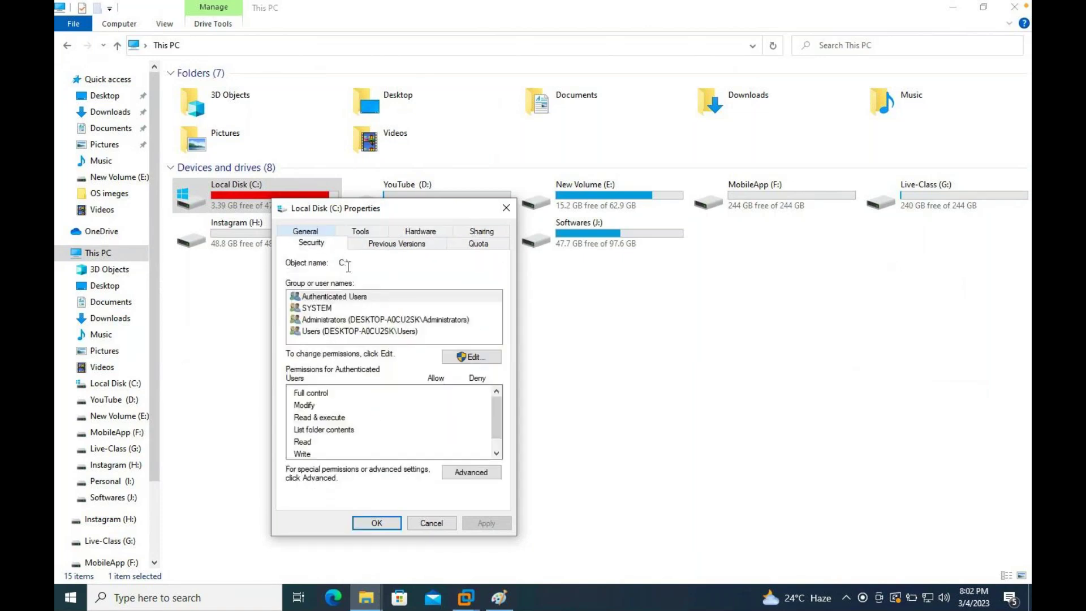
left_click(432, 520)
Run sysdm.cpl to show the Advanced system properties and minimize File Explorer.
right_click(102, 253)
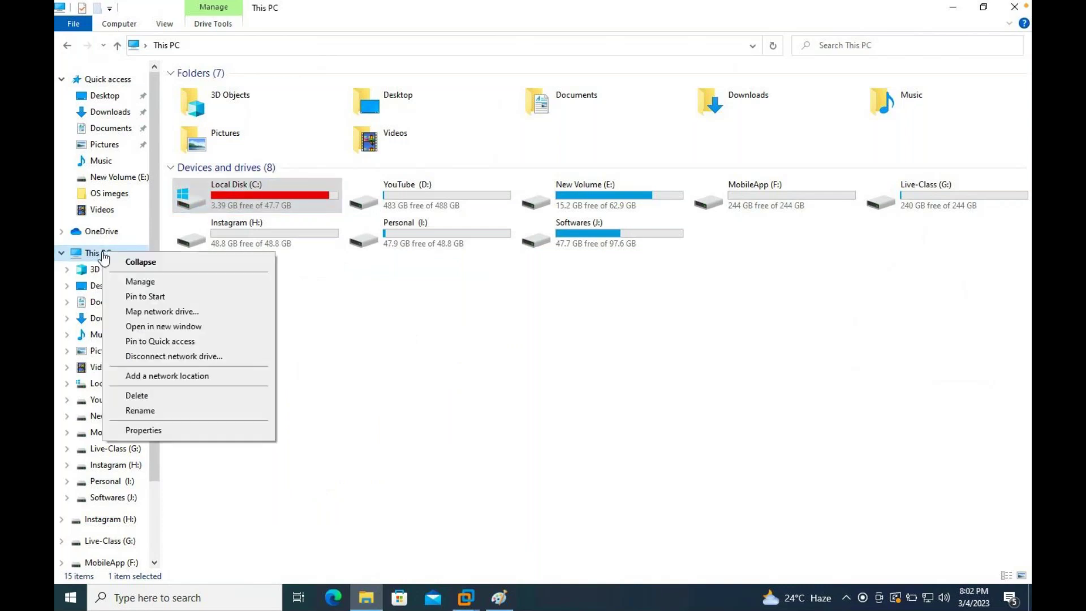
key("Escape")
left_click(470, 404)
key("super+r")
type("sysdm")
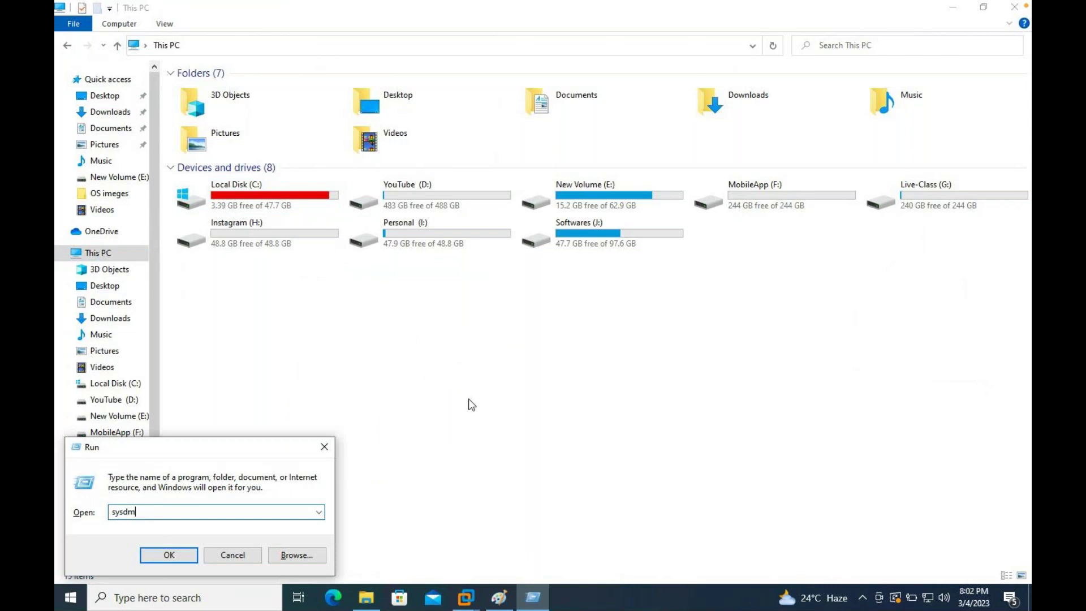
type(".cpl")
key("Return")
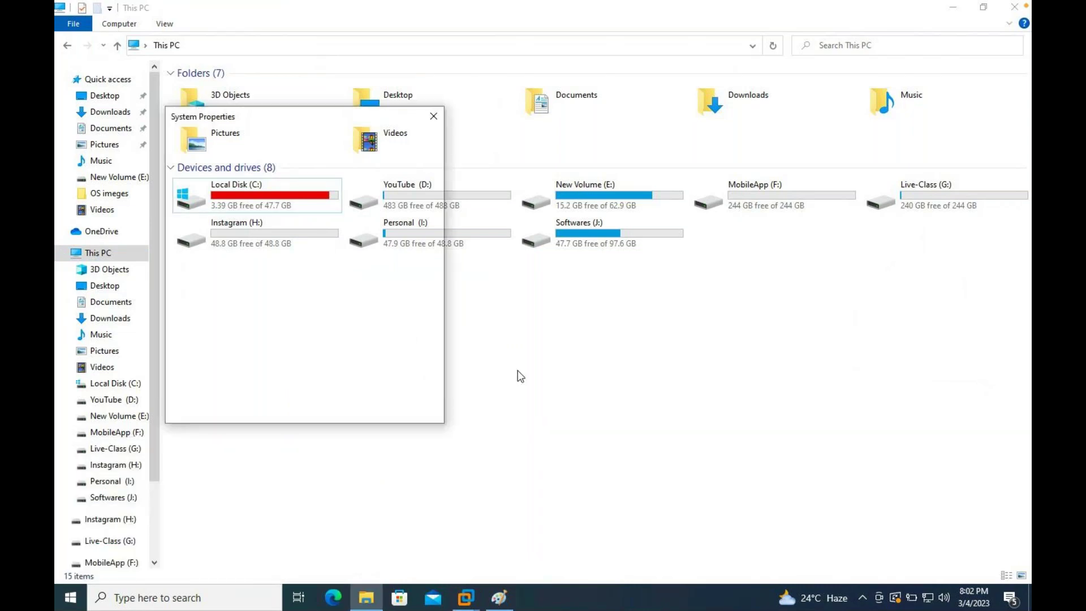
left_click(293, 142)
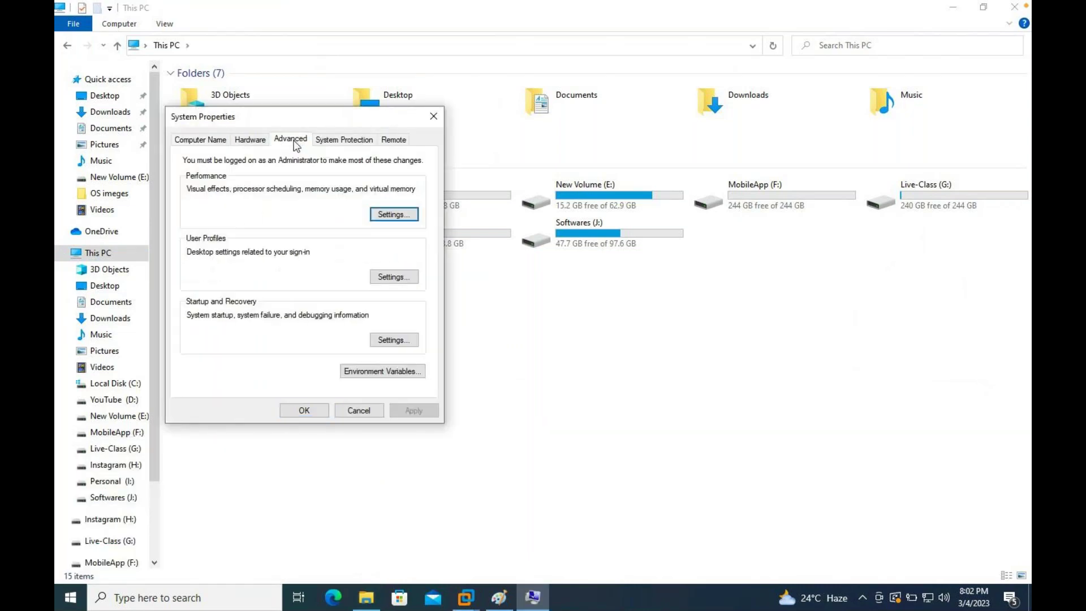
left_click(955, 9)
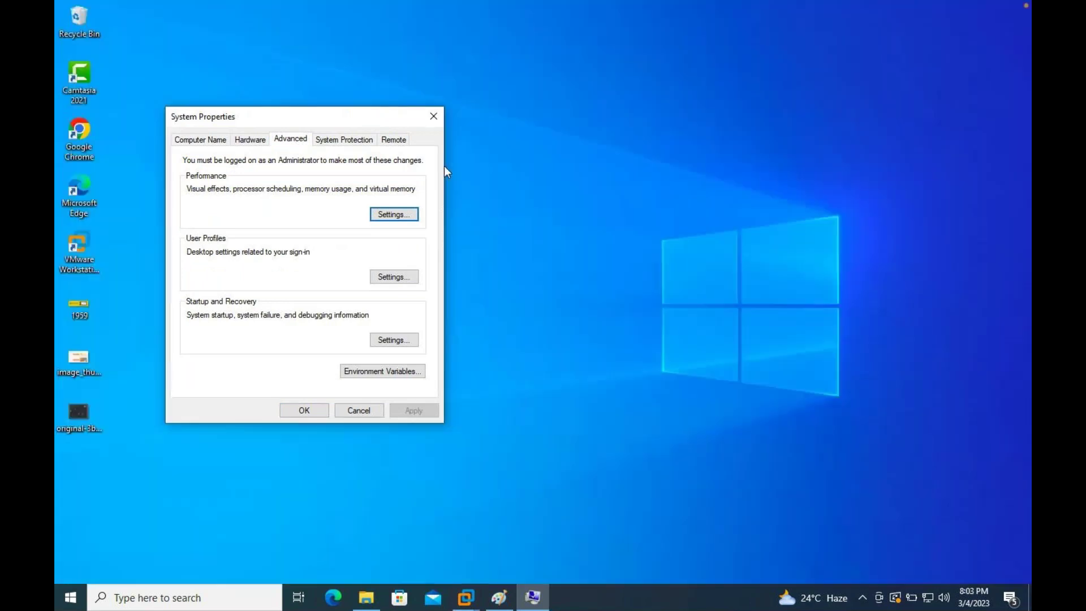
Open the advanced performance options and the virtual memory settings to check the Windows paging file.
left_click(410, 218)
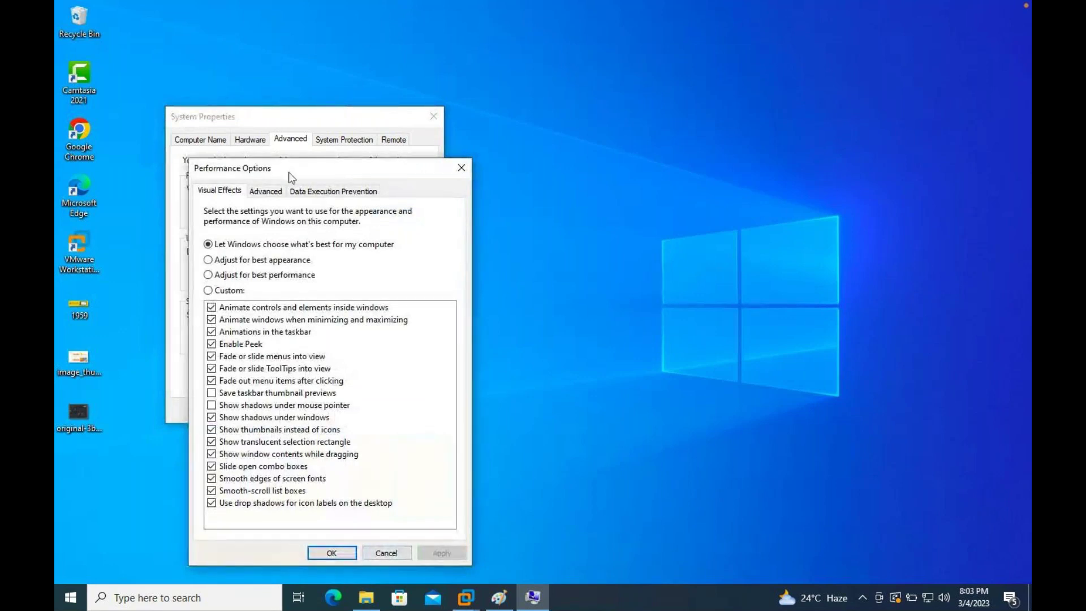
left_click(268, 187)
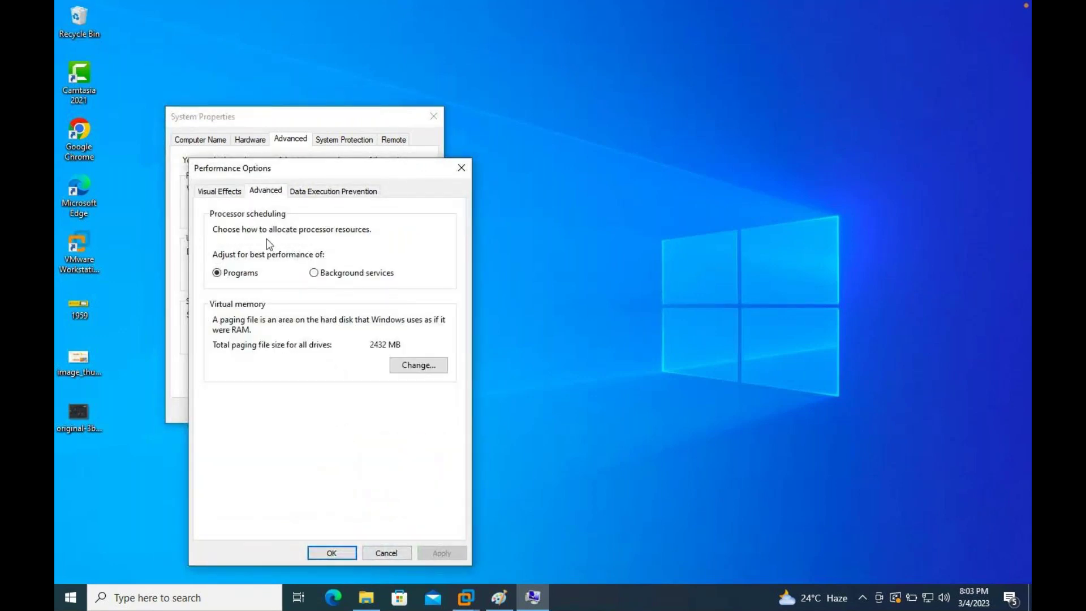
left_click(417, 366)
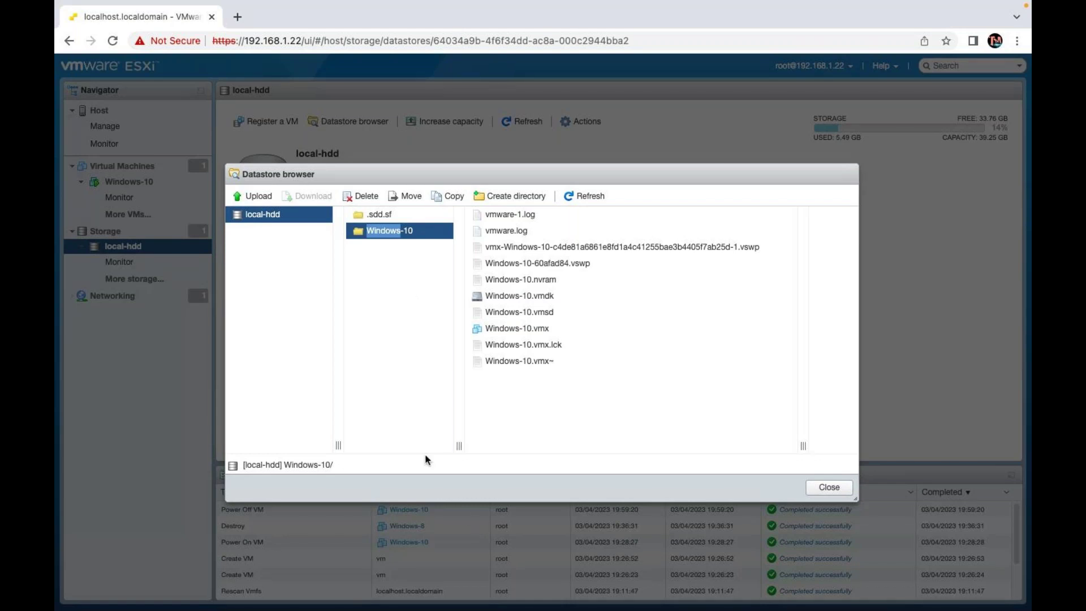
Back in the ESXi datastore browser, examine the Windows-10 .nvram, .vmdk, .vmsd, .vmx and .vmx.lck files one by one.
left_click(504, 281)
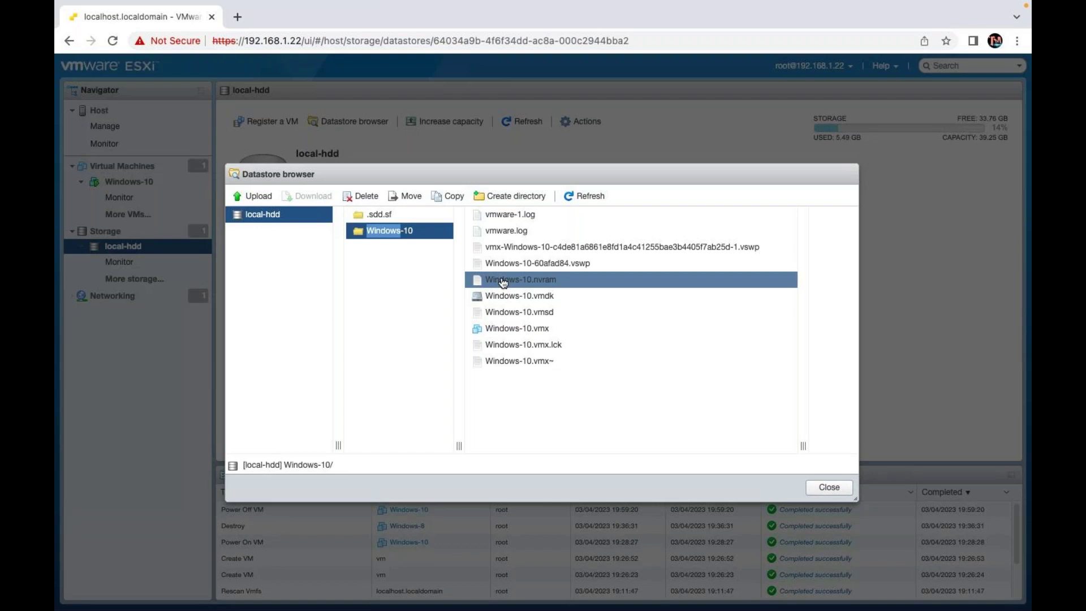
left_click(520, 311)
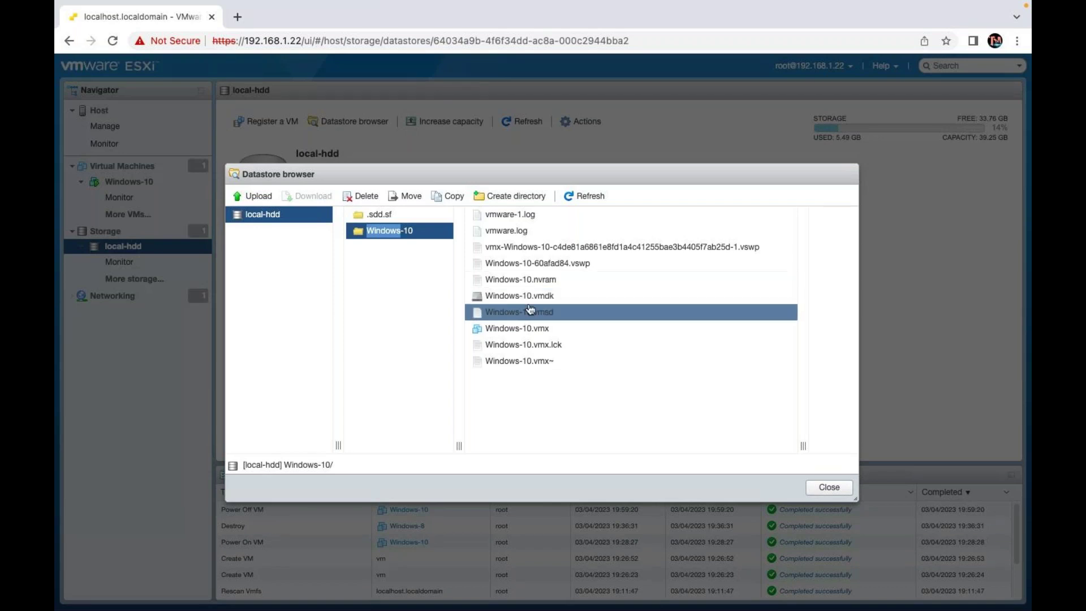
left_click(532, 298)
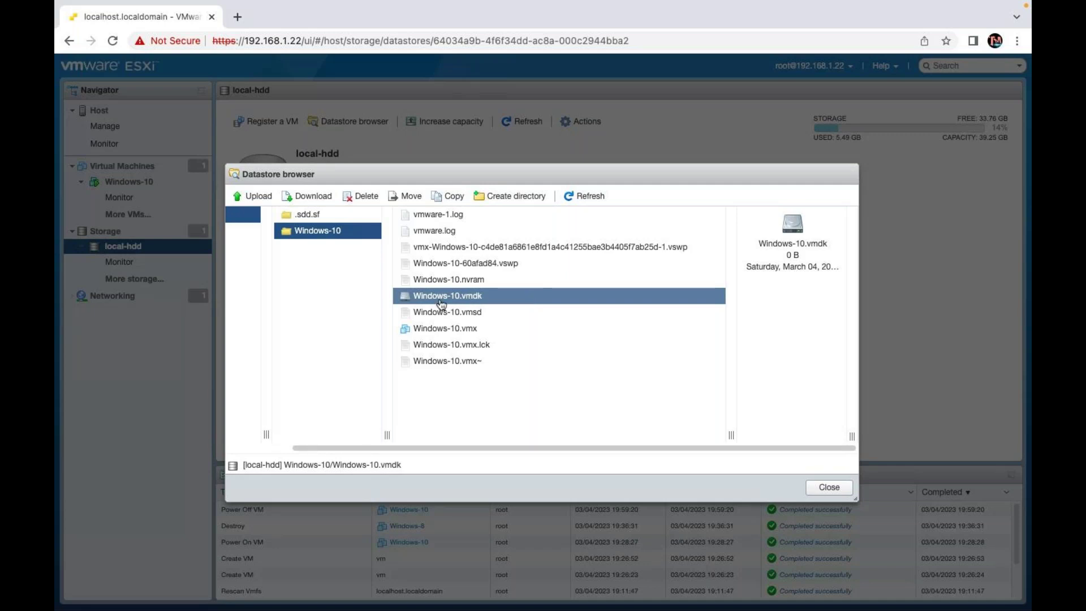
left_click(460, 316)
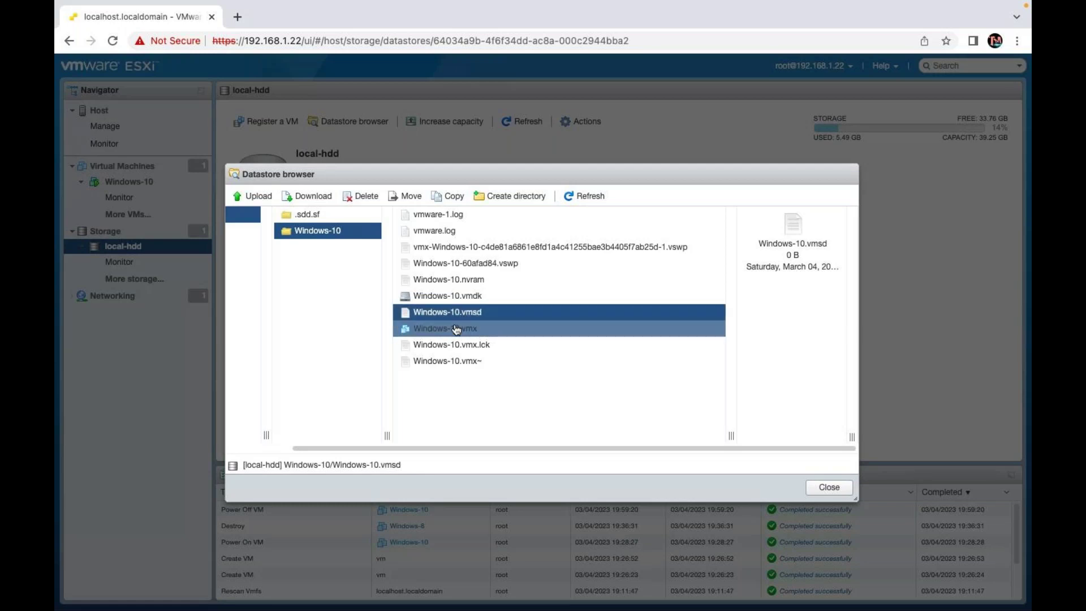
left_click(464, 332)
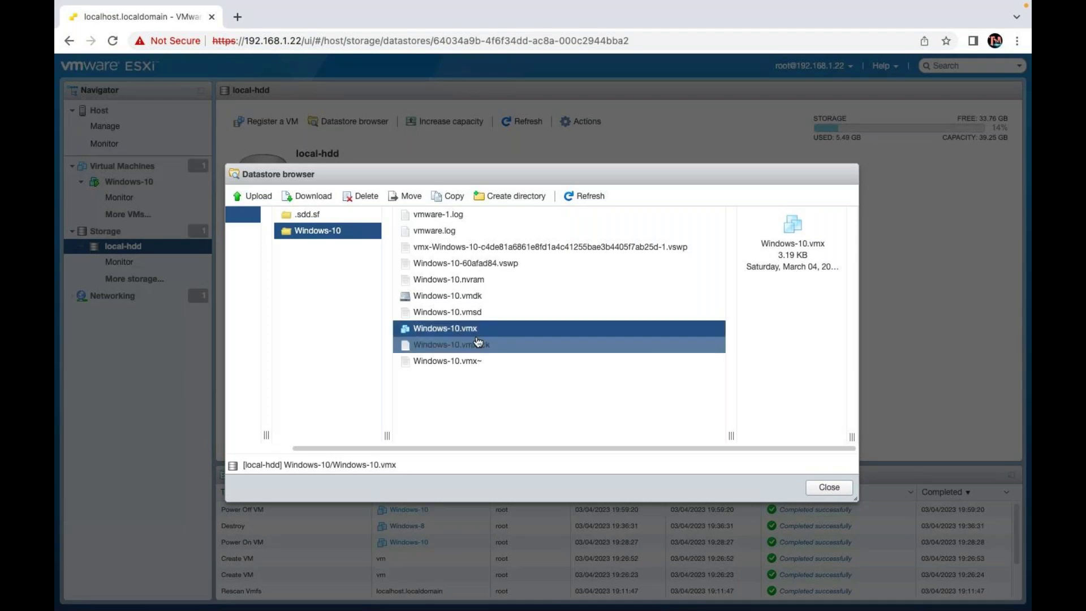
left_click(476, 346)
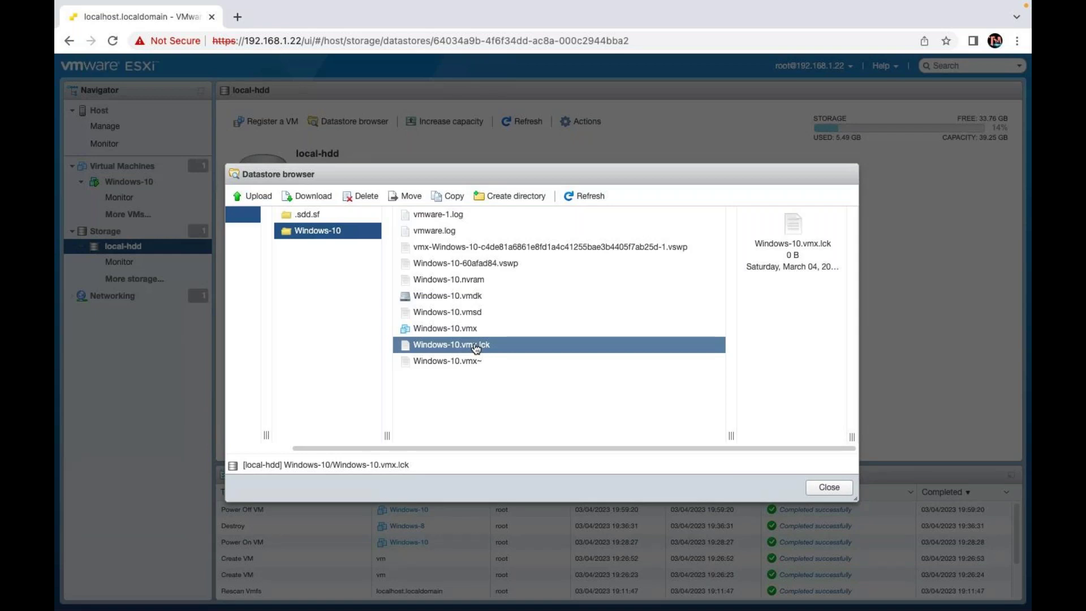
Switch to the Mac desktop and back to the datastore browser, and re-examine Windows-10.vmdk and Windows-10.vmsd.
key("ctrl+Left")
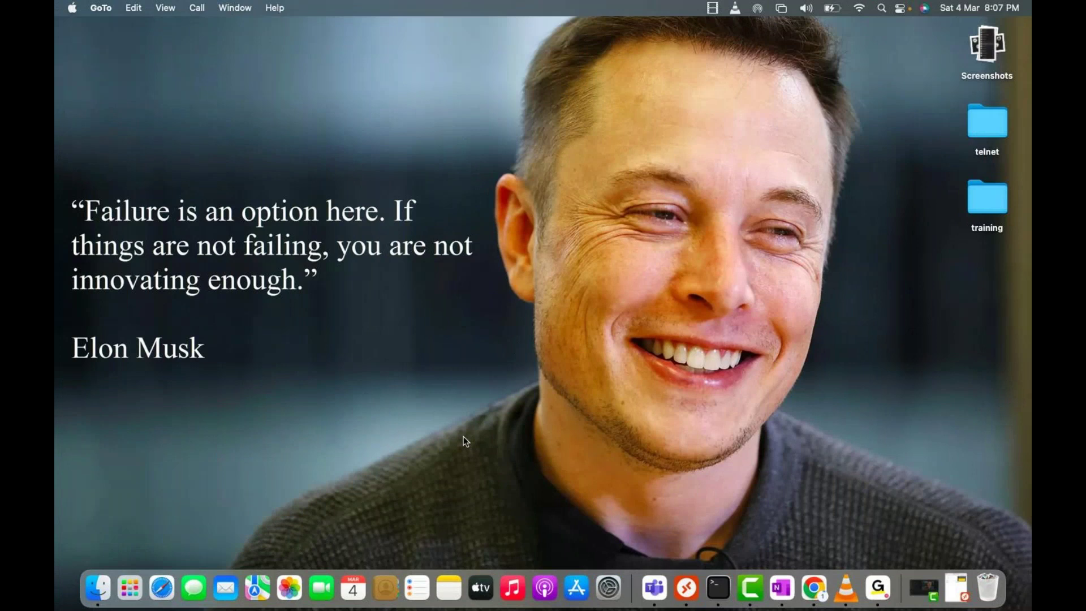
key("ctrl+Right")
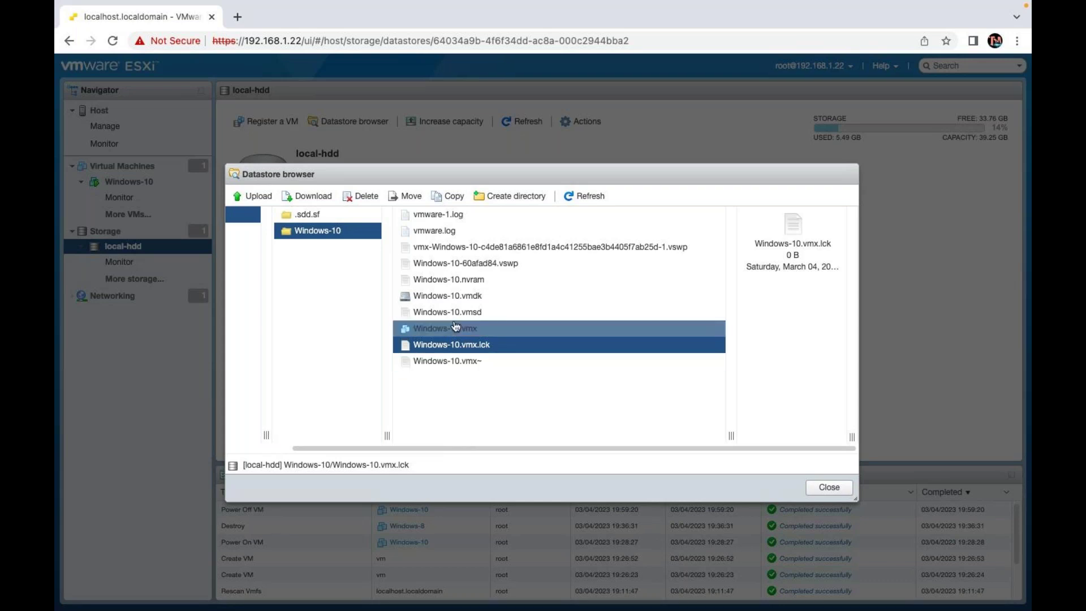
left_click(474, 299)
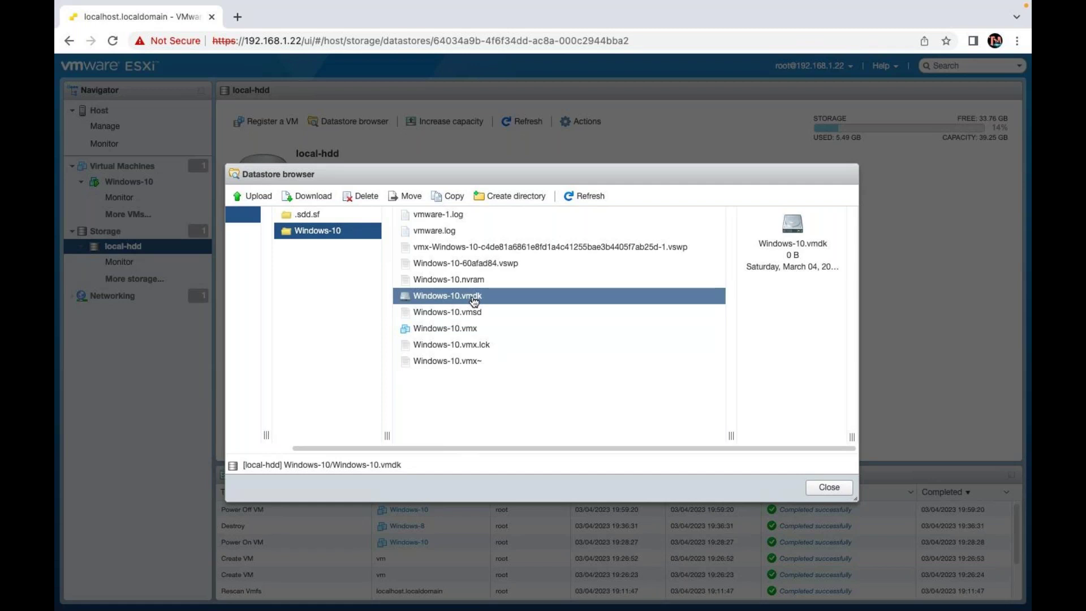
left_click(476, 315)
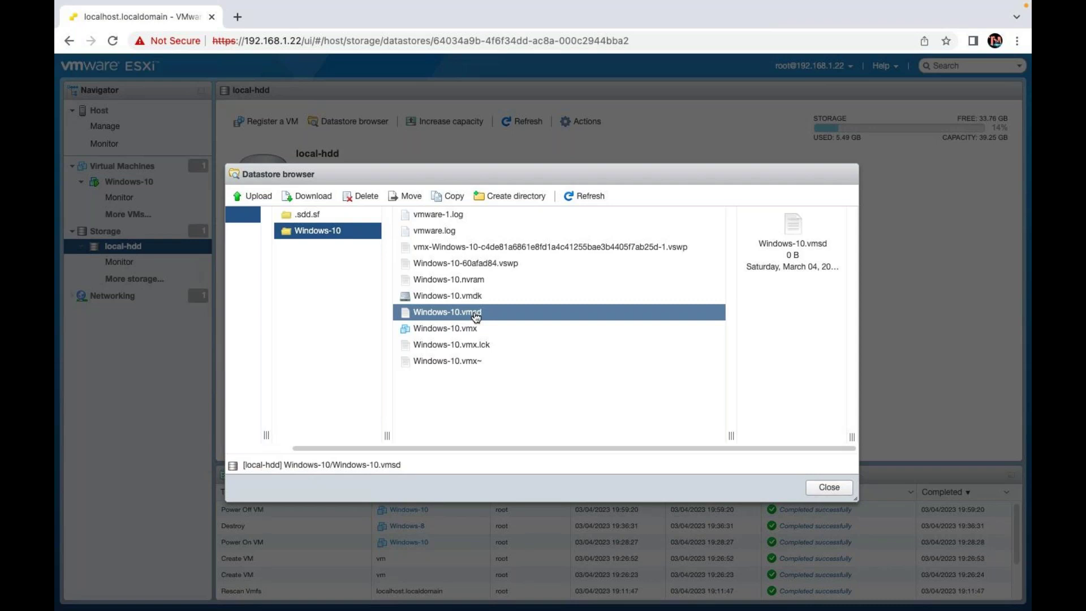
Close the datastore browser, switch to OneNote and open the "Configure and Manage Virtual Machine" page.
key("ctrl+Left")
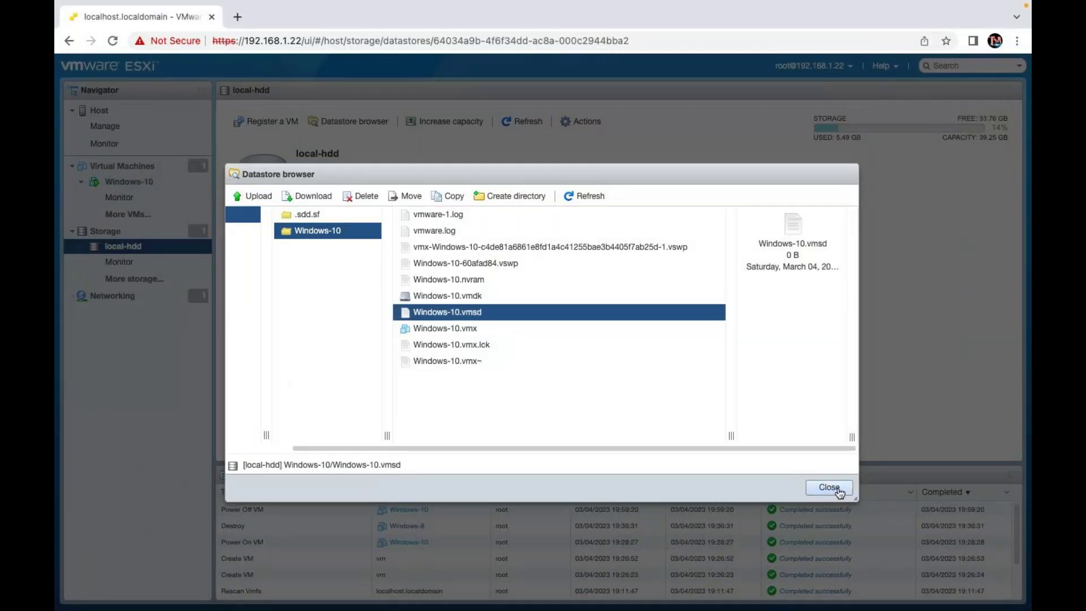
left_click(839, 492)
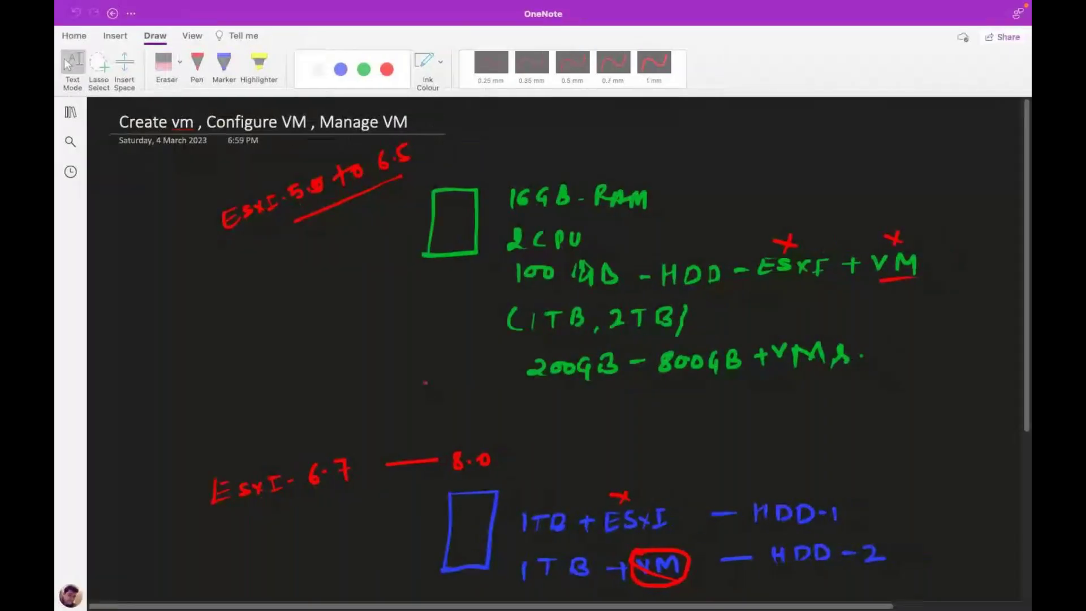
scroll(543, 351, "down", 5)
scroll(543, 351, "up", 5)
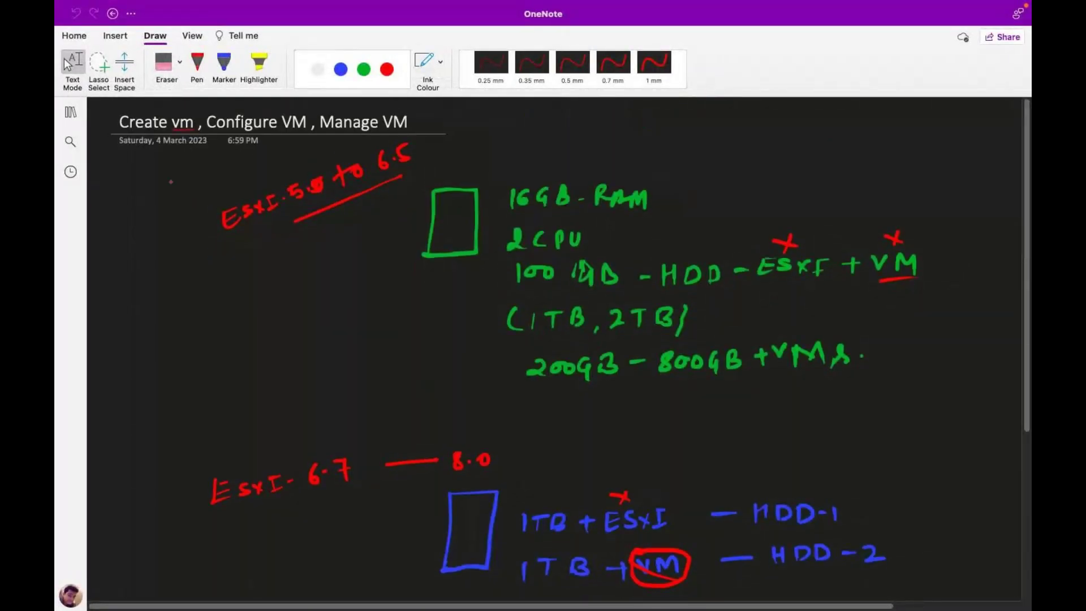
left_click(71, 111)
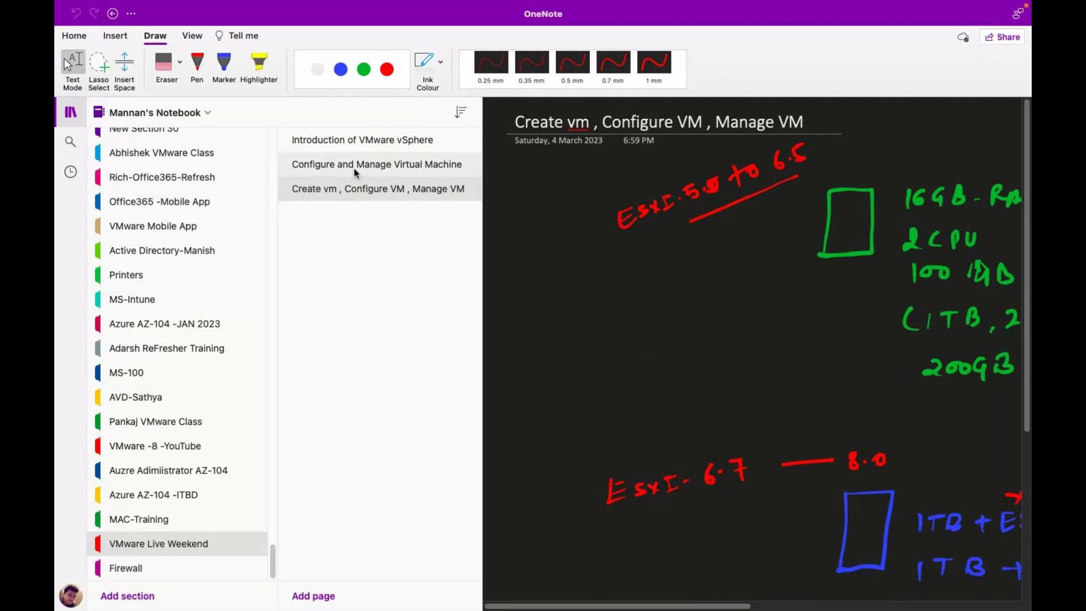
left_click(354, 166)
left_click(69, 113)
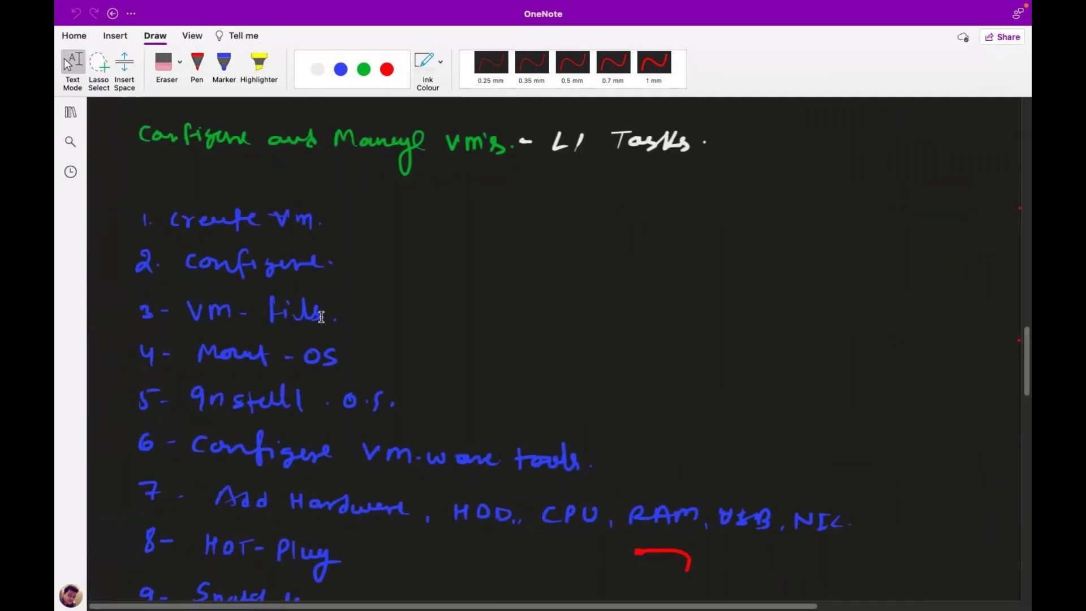
Tick off Create VM, Configure and VM files in white ink on the L1 task list, and review the page.
scroll(322, 316, "up", 1)
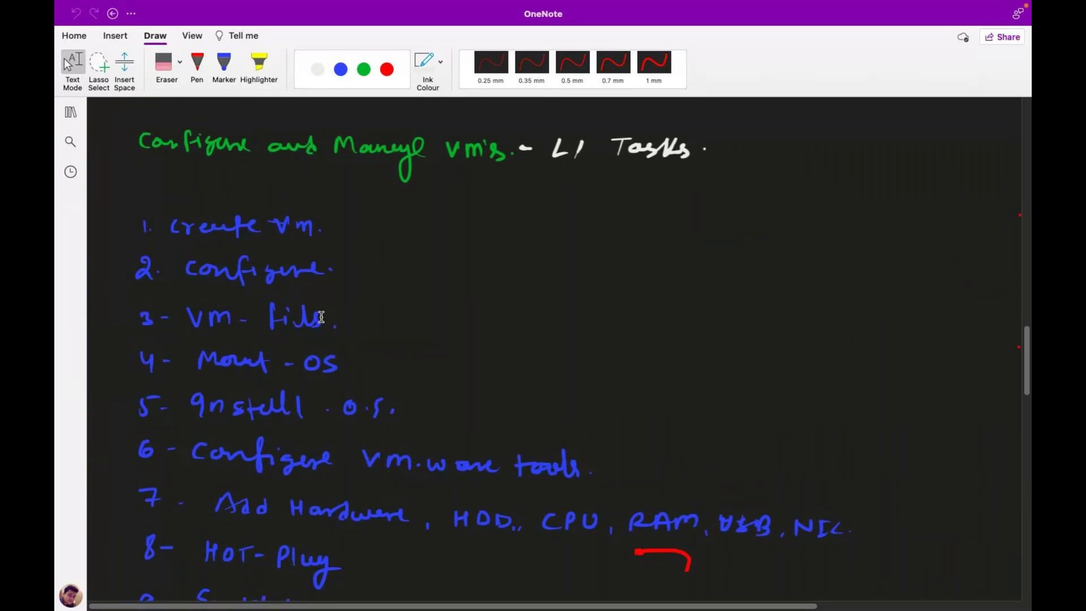
key("alt+d")
key("p")
left_click(318, 69)
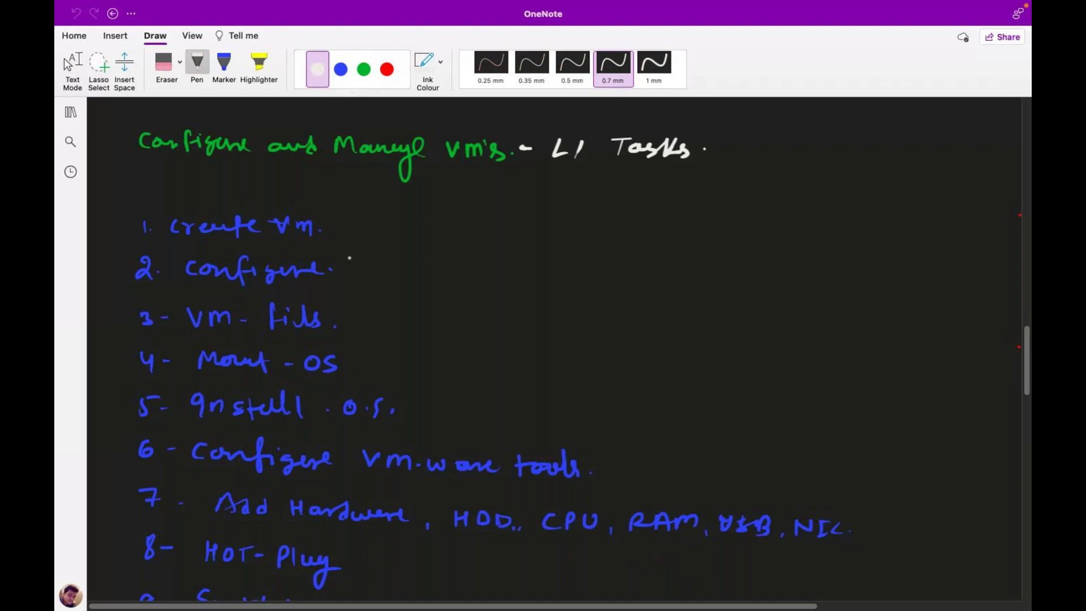
left_click_drag(333, 225, 359, 214)
left_click_drag(357, 266, 385, 254)
left_click_drag(358, 318, 387, 310)
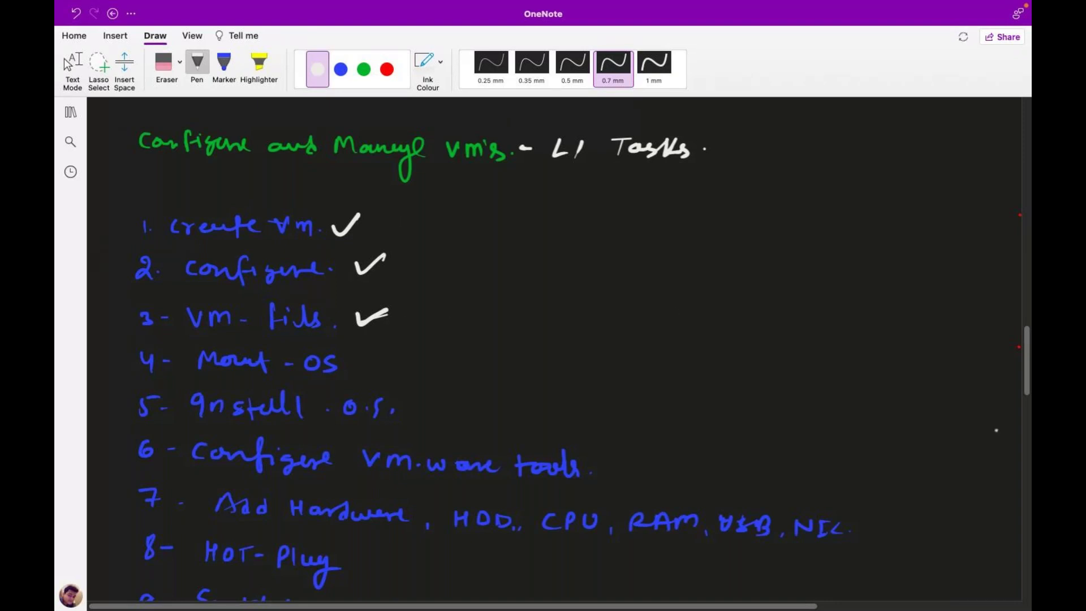
left_click_drag(1028, 390, 1029, 132)
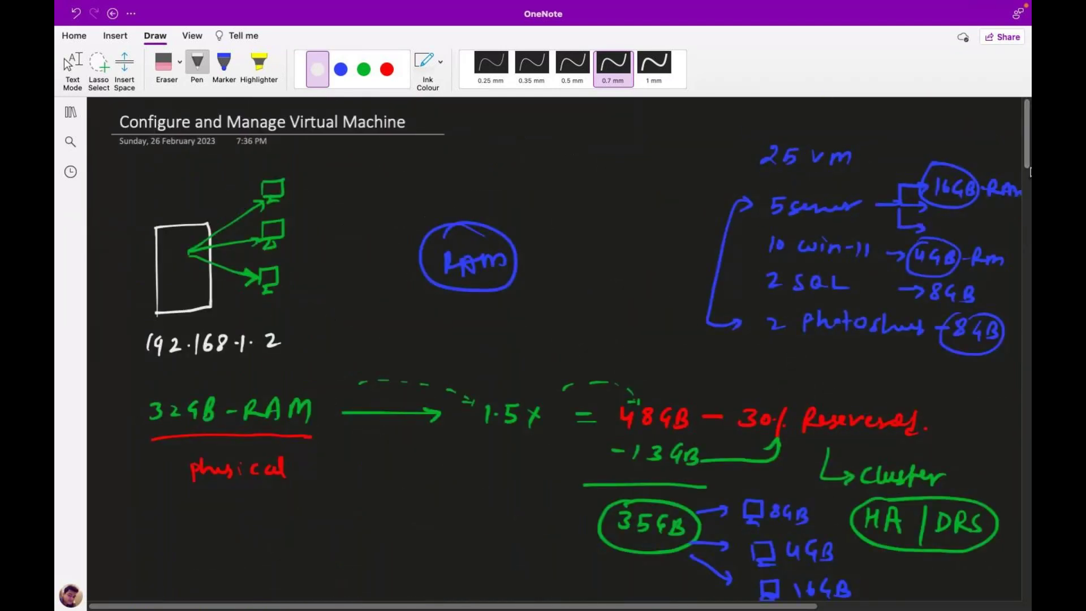
left_click_drag(1029, 172, 1017, 378)
key("Escape")
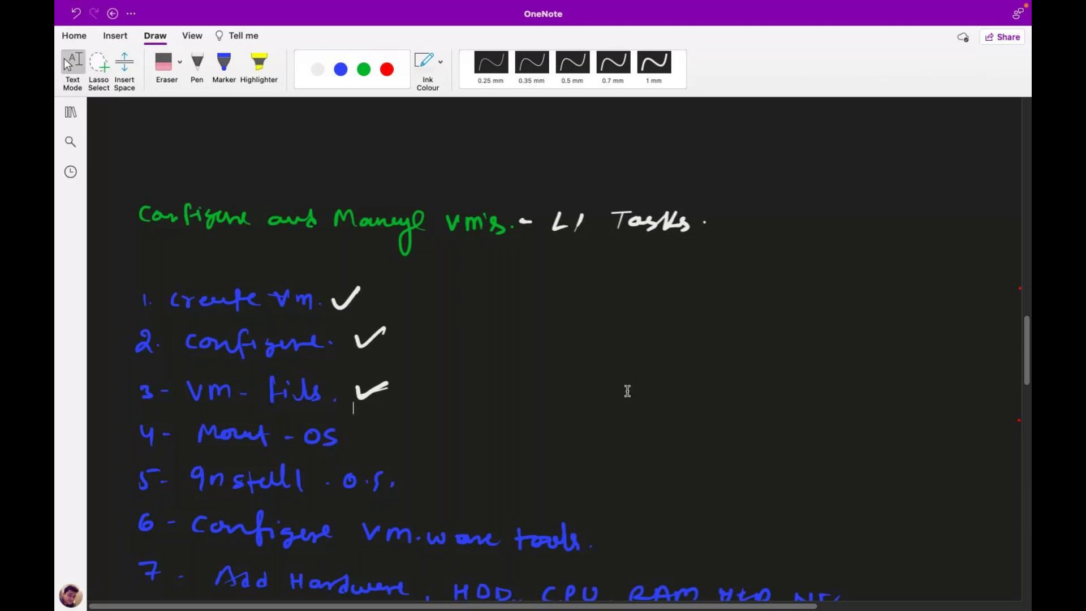
Search Google for a speed test in a new Chrome tab, run the internet speed test and close its results.
key("ctrl+Left")
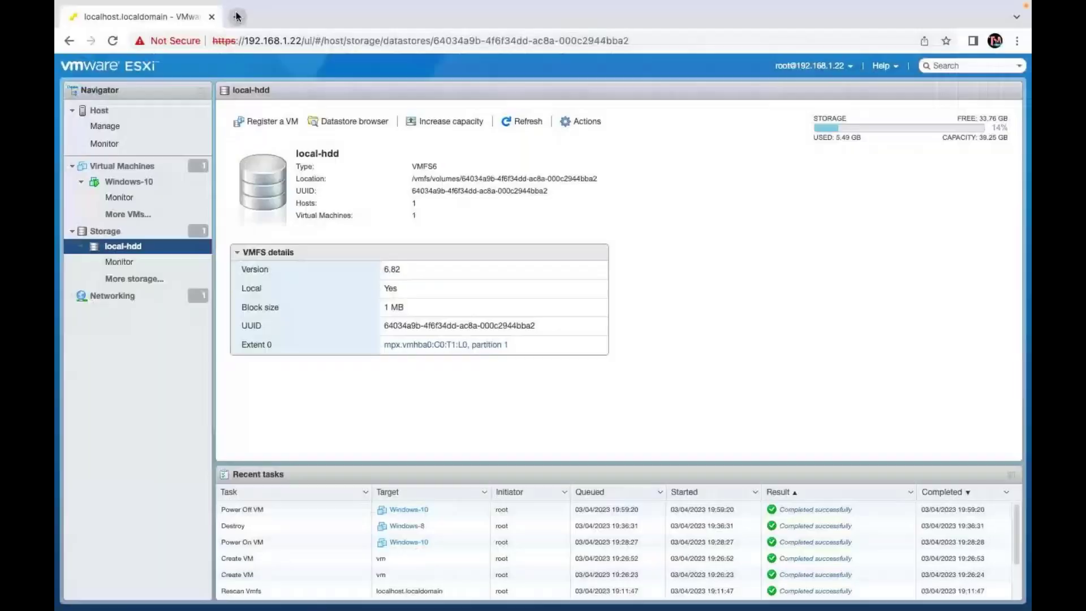
key("ctrl+t")
type("speed")
key("Return")
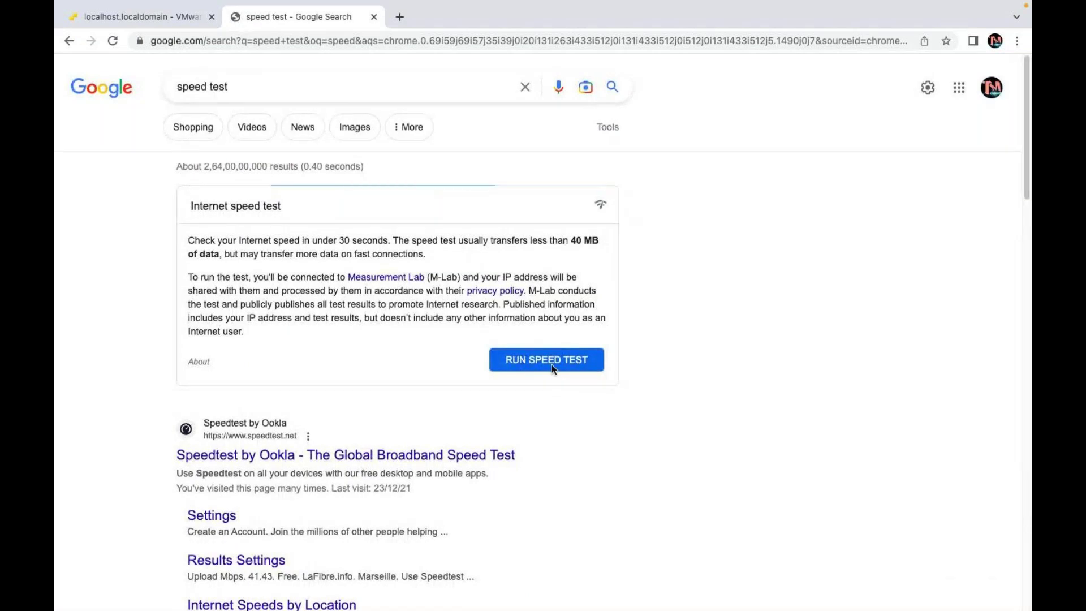
left_click(551, 365)
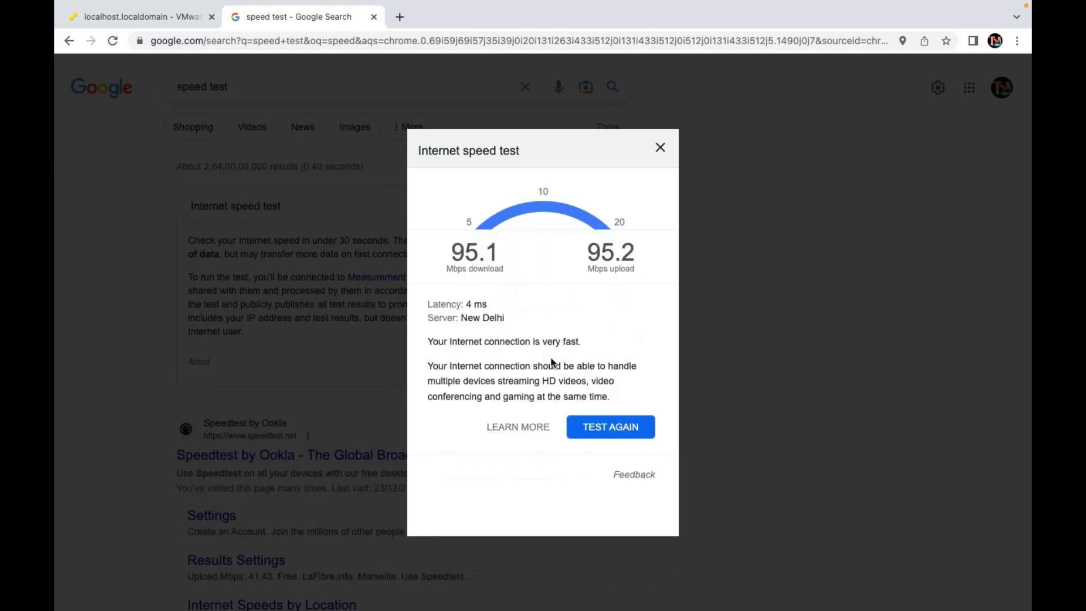
left_click(660, 148)
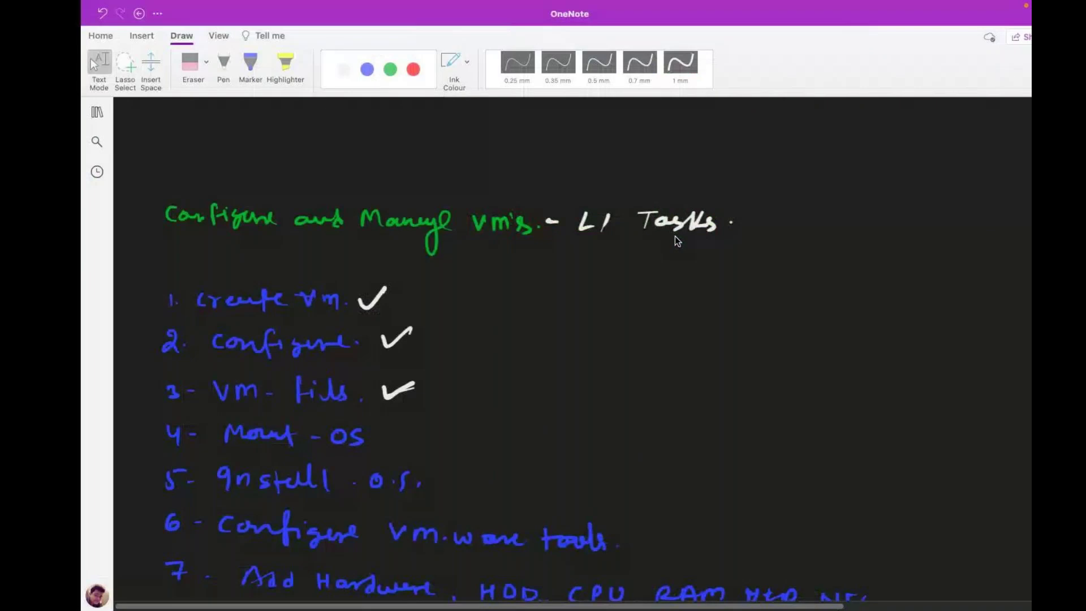
Return to OneNote and open the empty area of the "Create vm , Configure VM , Manage VM" page.
scroll(645, 329, "up", 1)
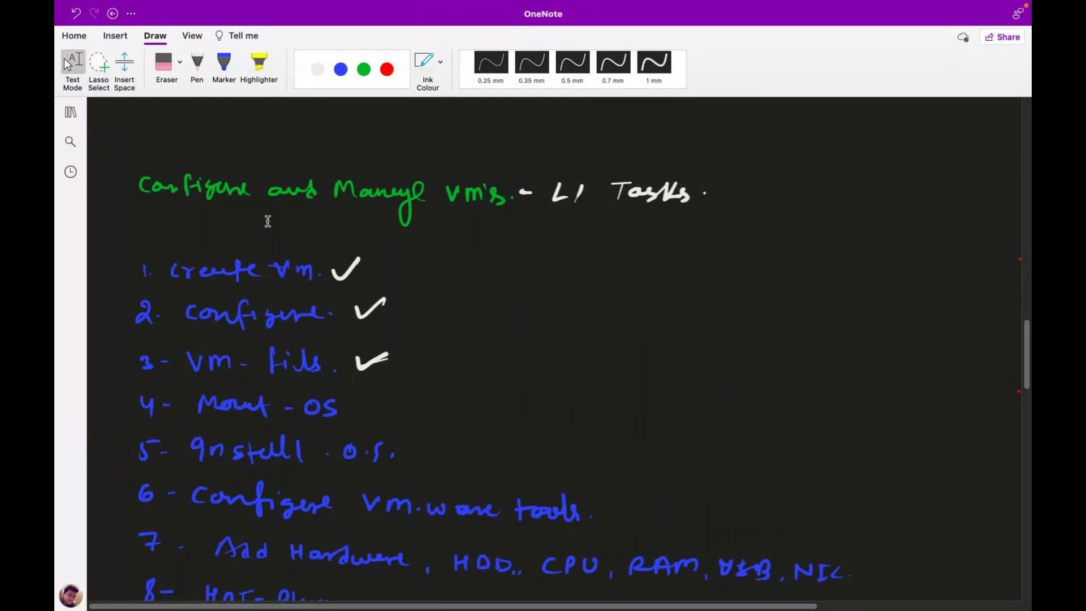
left_click(70, 112)
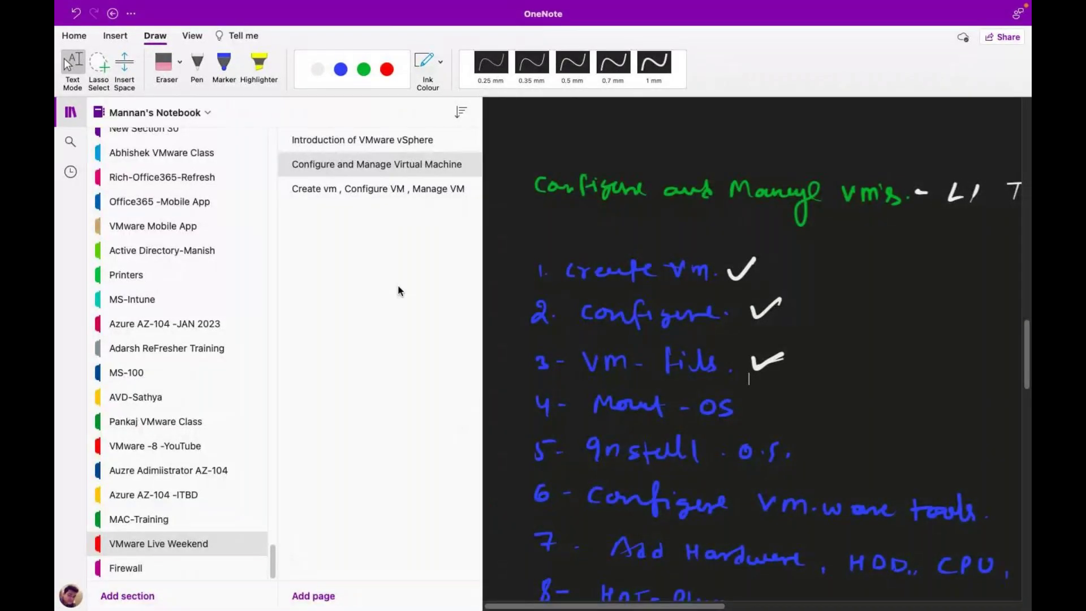
left_click(364, 187)
left_click(70, 113)
scroll(420, 403, "down", 6)
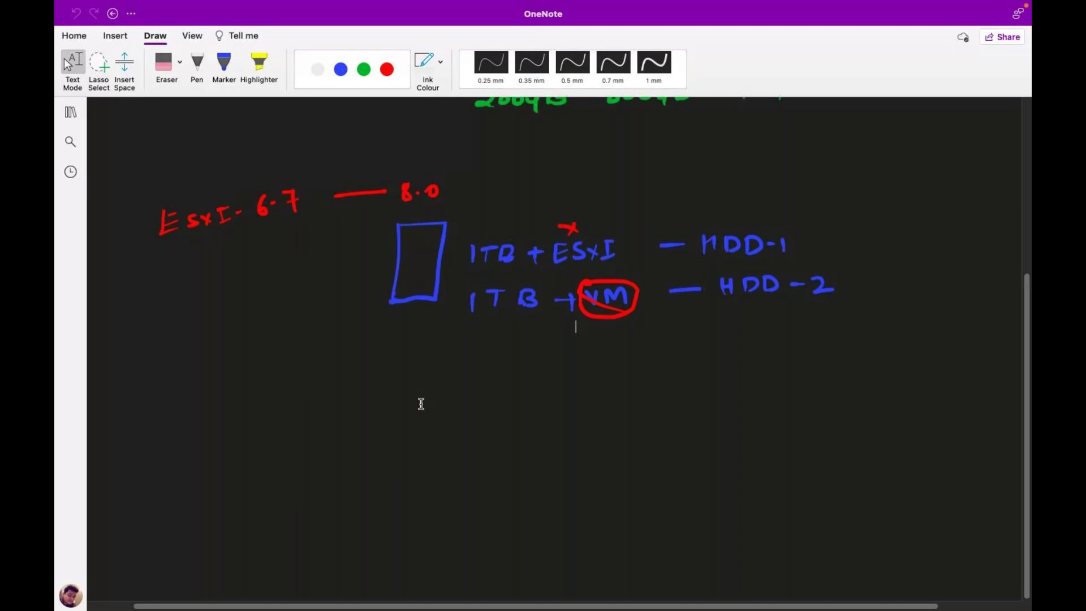
Draw a host box in white 0.7 mm ink below the existing notes and label it "ESXI".
key("alt+shift+p")
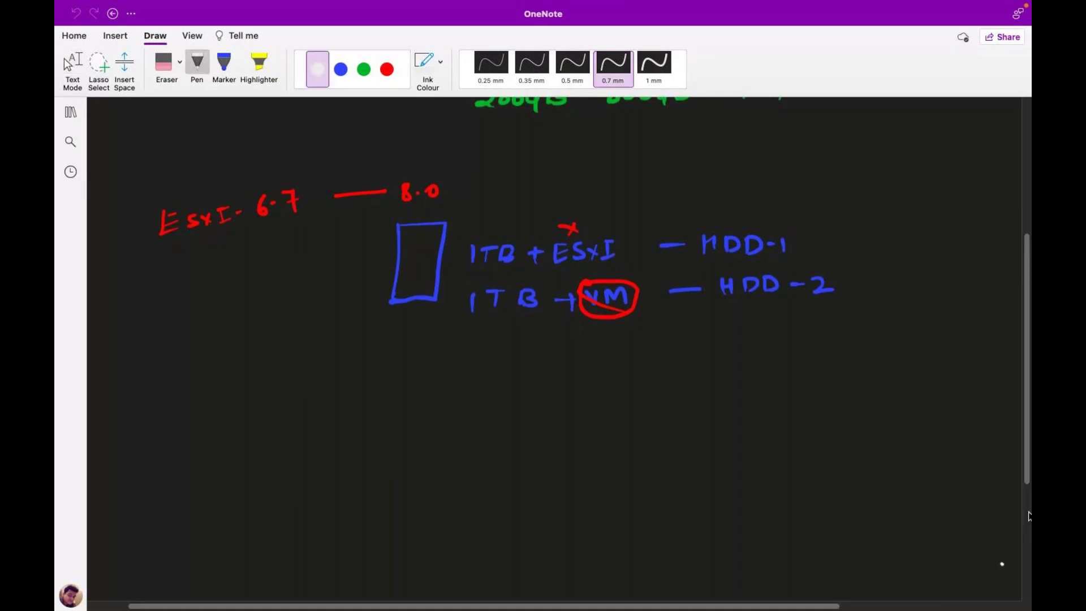
scroll(1024, 517, "down", 3)
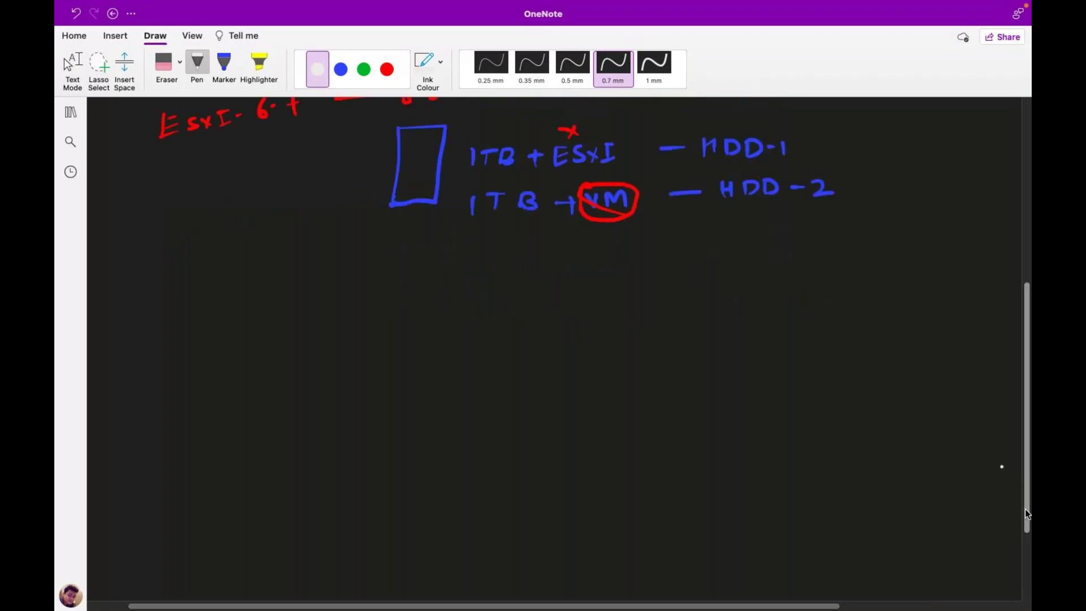
scroll(1025, 508, "down", 5)
left_click_drag(173, 313, 173, 393)
mouse_move(173, 310)
left_mouse_down()
mouse_move(221, 376)
mouse_move(168, 385)
mouse_move(180, 433)
mouse_move(195, 419)
left_mouse_up()
mouse_move(178, 428)
left_mouse_down()
mouse_move(193, 425)
mouse_move(198, 406)
left_mouse_up()
mouse_move(215, 412)
left_mouse_down()
mouse_move(204, 427)
mouse_move(243, 421)
left_mouse_up()
left_click_drag(240, 411, 231, 430)
left_click_drag(251, 412, 256, 428)
mouse_move(249, 428)
left_mouse_down()
mouse_move(262, 427)
mouse_move(263, 408)
left_mouse_up()
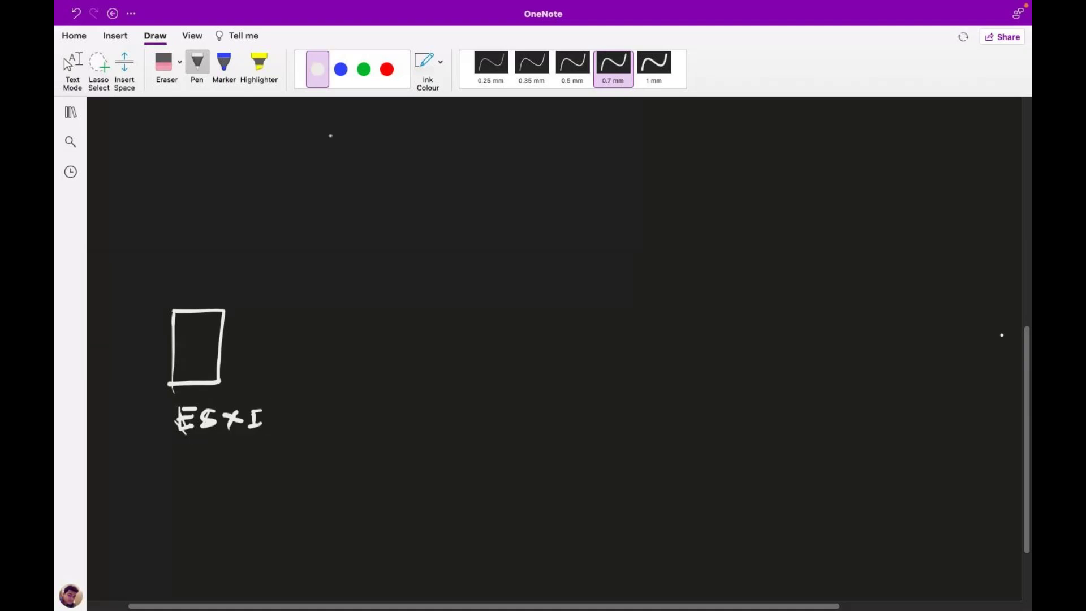
left_click(365, 71)
left_click_drag(654, 339, 701, 295)
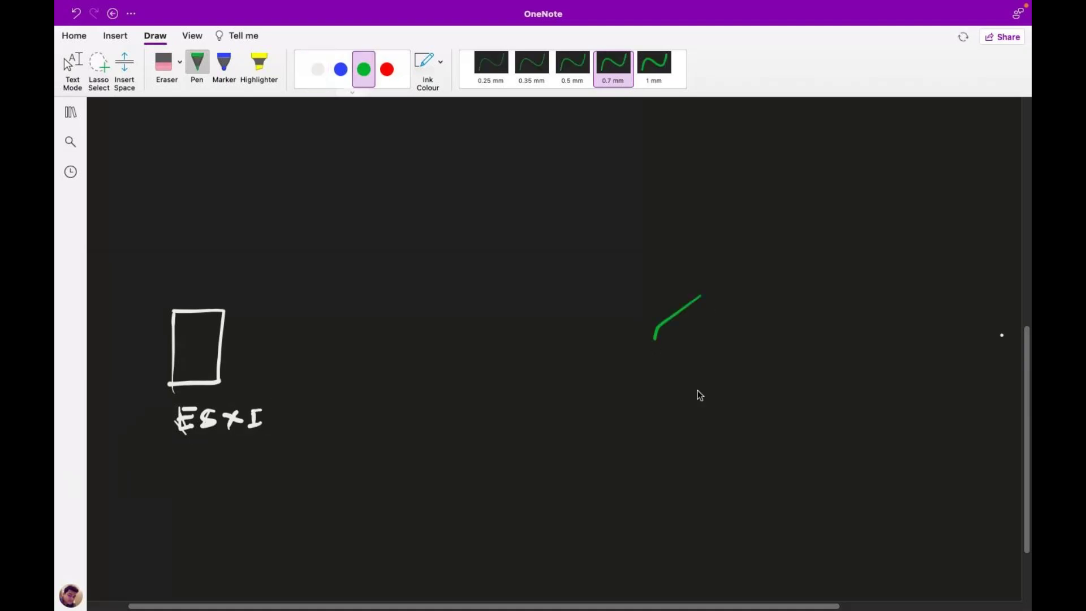
left_click_drag(655, 339, 770, 342)
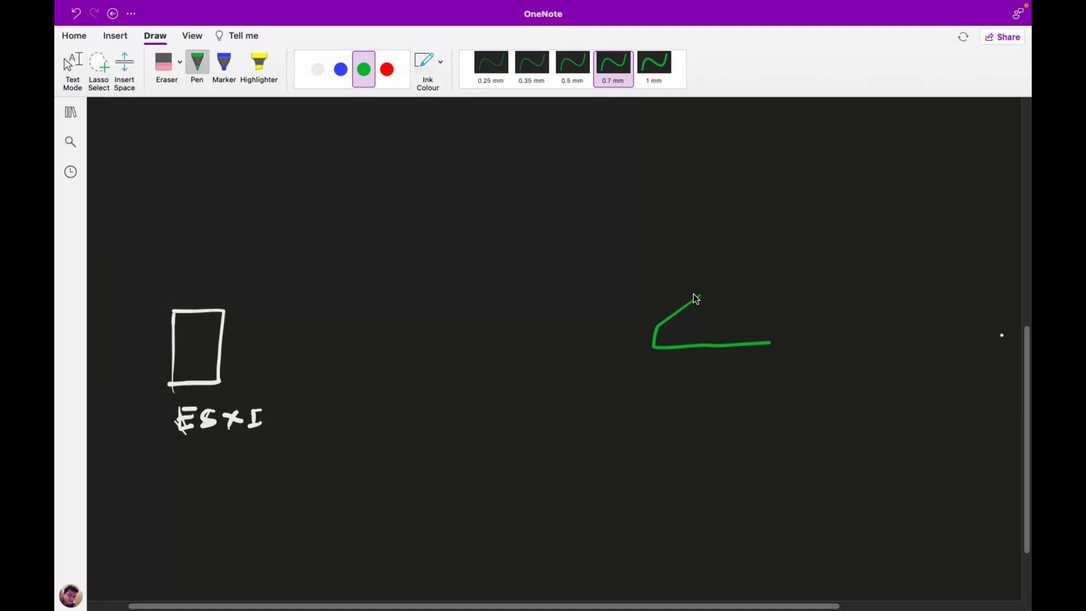
left_click_drag(701, 295, 728, 377)
key("super+z")
left_click(72, 68)
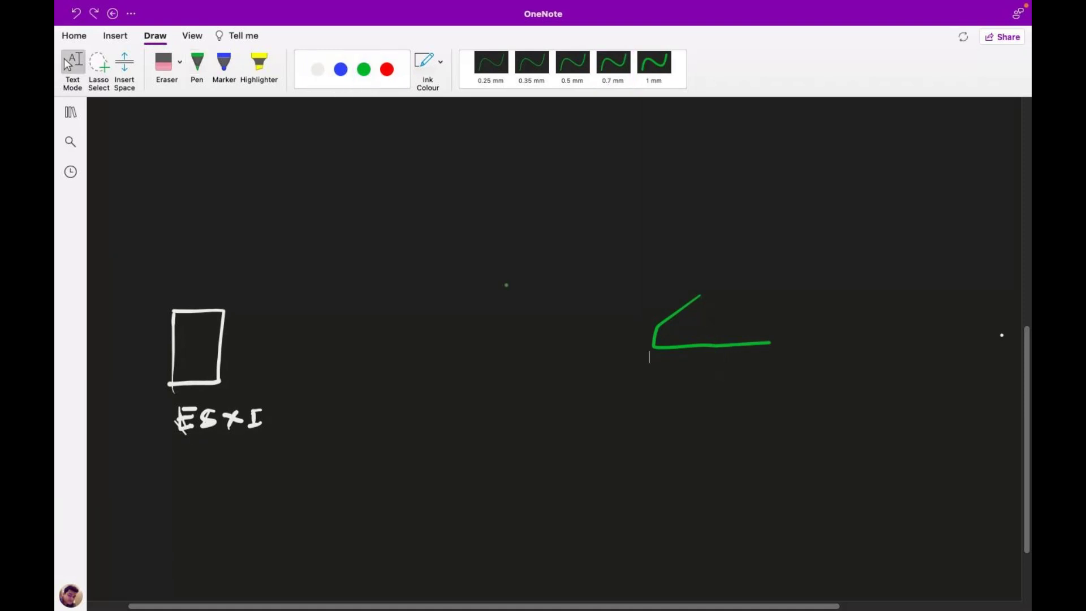
key("super+z")
key("super+z")
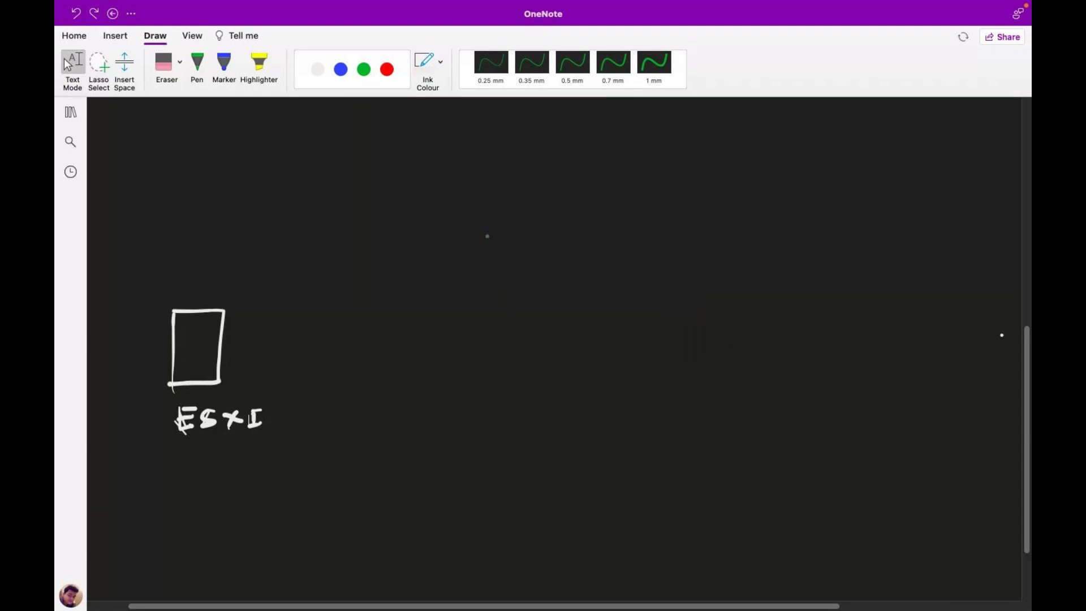
Draw a red circle opposite the ESXI box and label it "Storage - 1TB".
left_click(369, 73)
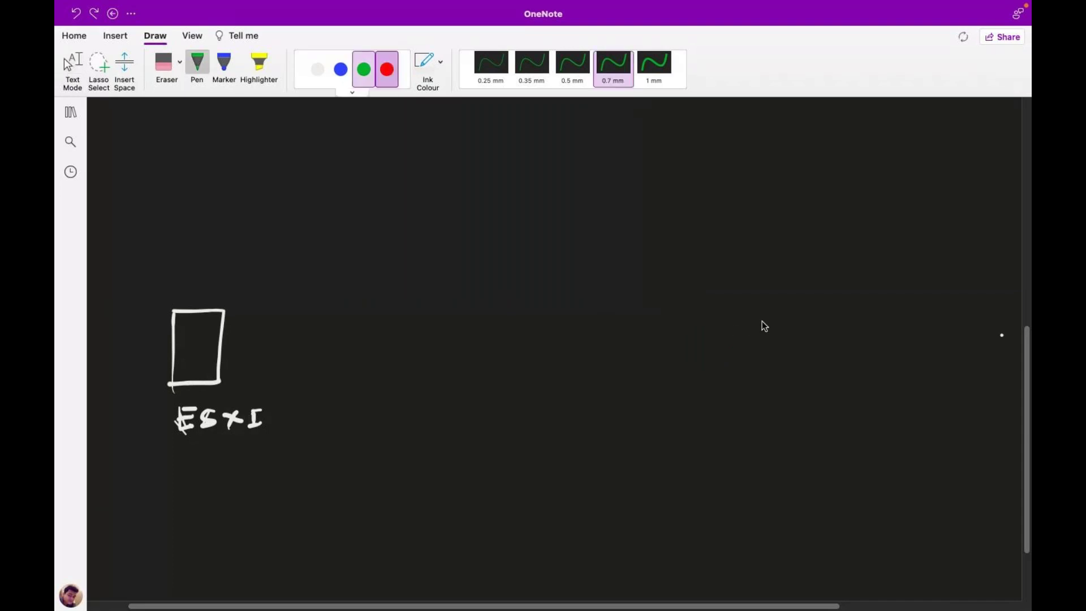
mouse_move(708, 359)
left_mouse_down()
mouse_move(758, 313)
mouse_move(808, 339)
mouse_move(788, 417)
mouse_move(708, 362)
mouse_move(723, 338)
left_mouse_up()
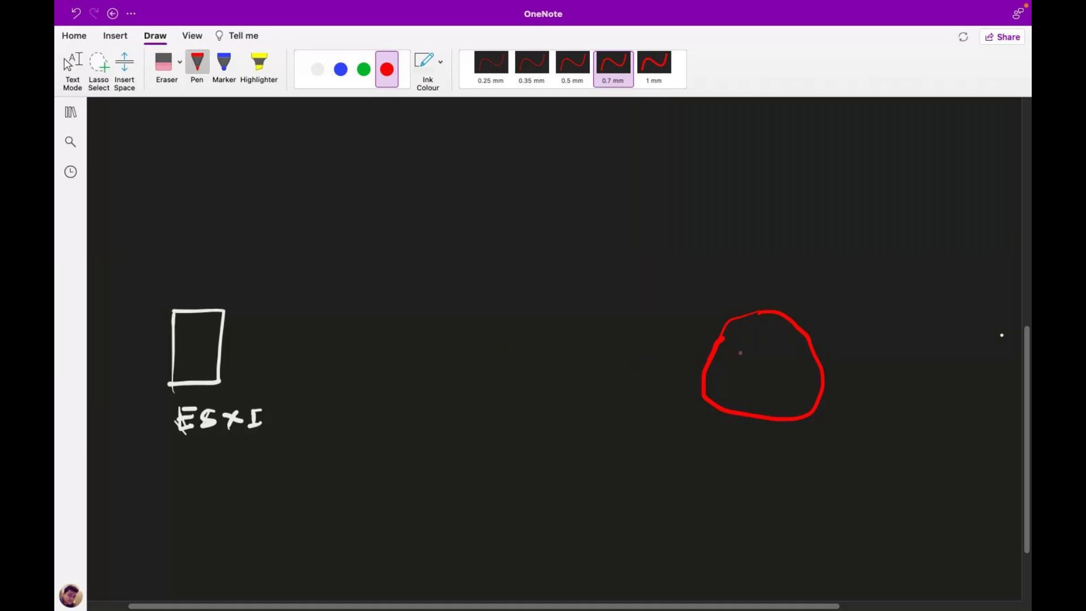
mouse_move(744, 280)
left_mouse_down()
mouse_move(728, 294)
mouse_move(800, 288)
mouse_move(815, 310)
mouse_move(833, 288)
mouse_move(898, 310)
mouse_move(907, 288)
left_mouse_up()
left_click_drag(915, 287, 913, 308)
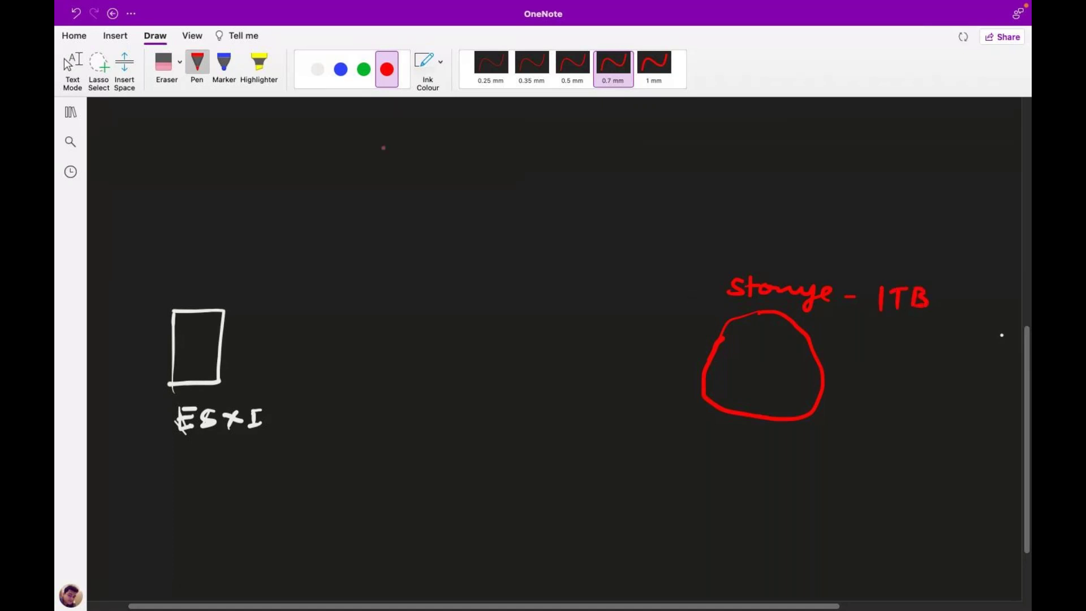
Mark a blue wedge in the storage circle, connect it to the ESXI box and label it "300GB" and "LUN".
left_click(341, 69)
mouse_move(726, 329)
left_mouse_down()
mouse_move(764, 363)
mouse_move(721, 403)
left_mouse_up()
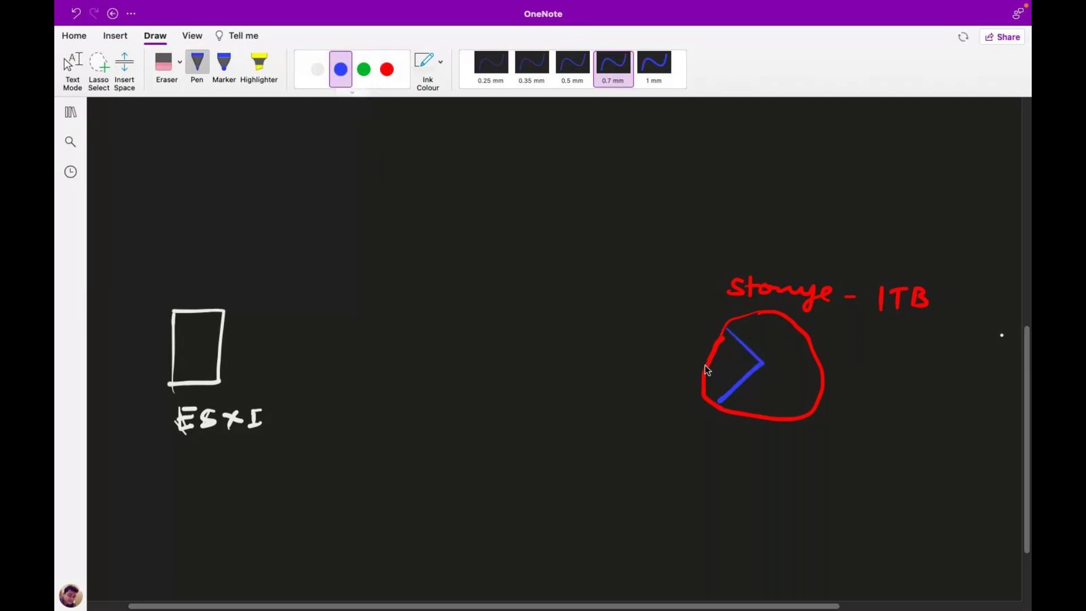
mouse_move(701, 363)
left_mouse_down()
mouse_move(447, 334)
mouse_move(221, 342)
left_mouse_up()
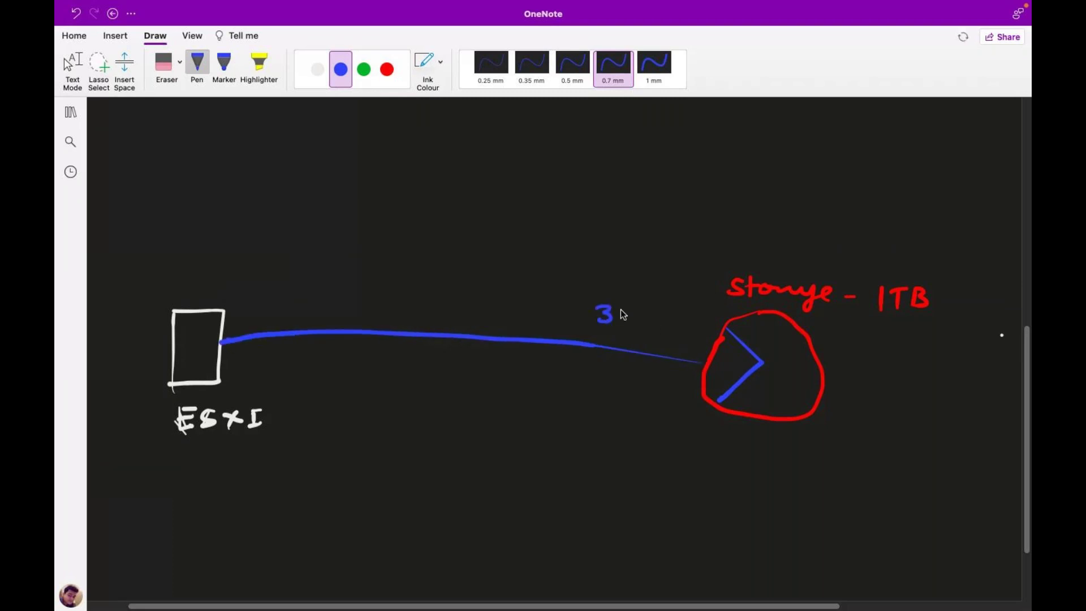
left_click_drag(621, 314, 671, 325)
mouse_move(599, 373)
left_mouse_down()
mouse_move(614, 397)
mouse_move(636, 380)
left_mouse_up()
mouse_move(644, 399)
left_mouse_down()
mouse_move(644, 381)
mouse_move(659, 396)
mouse_move(659, 387)
left_mouse_up()
Draw a small blue block inside the ESXI box and link it to a computer symbol above.
left_click_drag(181, 340, 183, 359)
mouse_move(184, 341)
left_mouse_down()
mouse_move(212, 342)
mouse_move(178, 358)
left_mouse_up()
mouse_move(268, 277)
left_mouse_down()
mouse_move(292, 251)
mouse_move(293, 276)
mouse_move(272, 289)
mouse_move(282, 290)
mouse_move(280, 277)
mouse_move(264, 277)
mouse_move(184, 355)
left_mouse_up()
Draw small green blocks at the LUN wedge with an arrow leading to them from below.
left_click(364, 69)
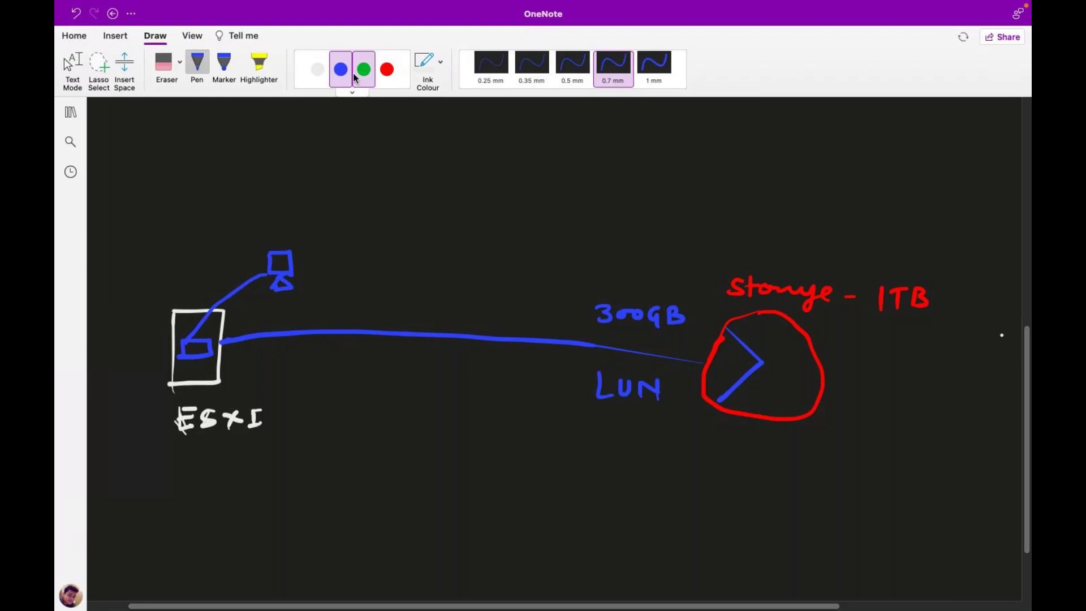
mouse_move(719, 358)
left_mouse_down()
mouse_move(720, 372)
mouse_move(733, 360)
mouse_move(731, 370)
left_mouse_up()
mouse_move(723, 362)
left_mouse_down()
mouse_move(730, 369)
mouse_move(674, 478)
left_mouse_up()
mouse_move(698, 390)
left_mouse_down()
mouse_move(718, 385)
mouse_move(710, 401)
mouse_move(699, 393)
left_mouse_up()
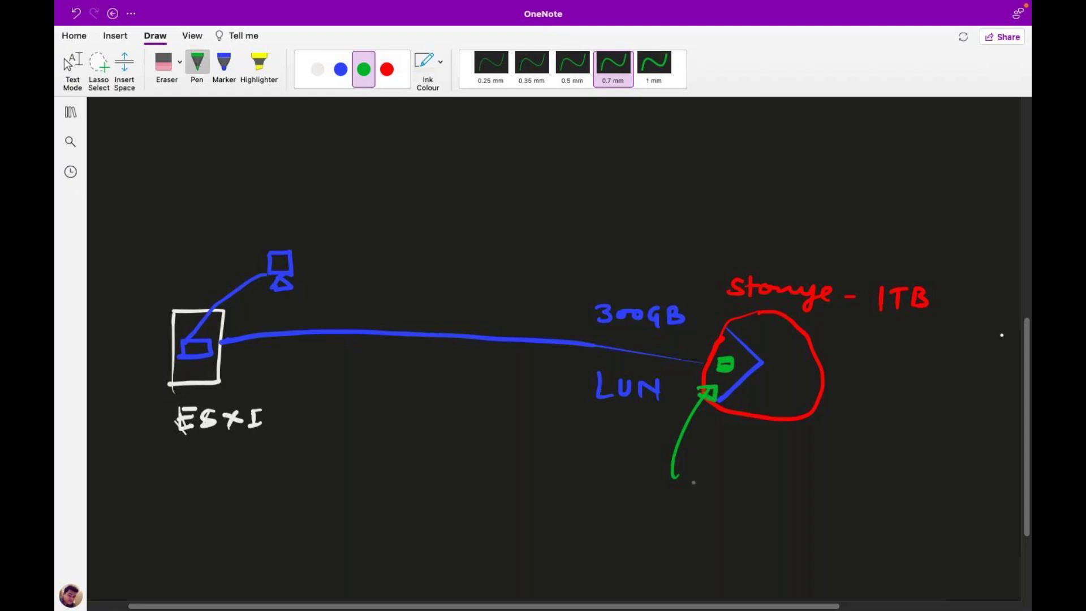
Write "VM - Files." in green beside the arrow's tail, undoing stray strokes.
mouse_move(694, 469)
left_mouse_down()
mouse_move(713, 484)
mouse_move(728, 467)
mouse_move(737, 487)
mouse_move(759, 479)
mouse_move(780, 490)
mouse_move(788, 463)
mouse_move(792, 476)
left_mouse_up()
left_click(741, 482)
left_click_drag(793, 474, 806, 493)
left_click(795, 468)
key("super+z")
key("super+z")
mouse_move(815, 485)
left_mouse_down()
mouse_move(830, 491)
mouse_move(831, 474)
mouse_move(829, 496)
left_mouse_up()
left_click(849, 490)
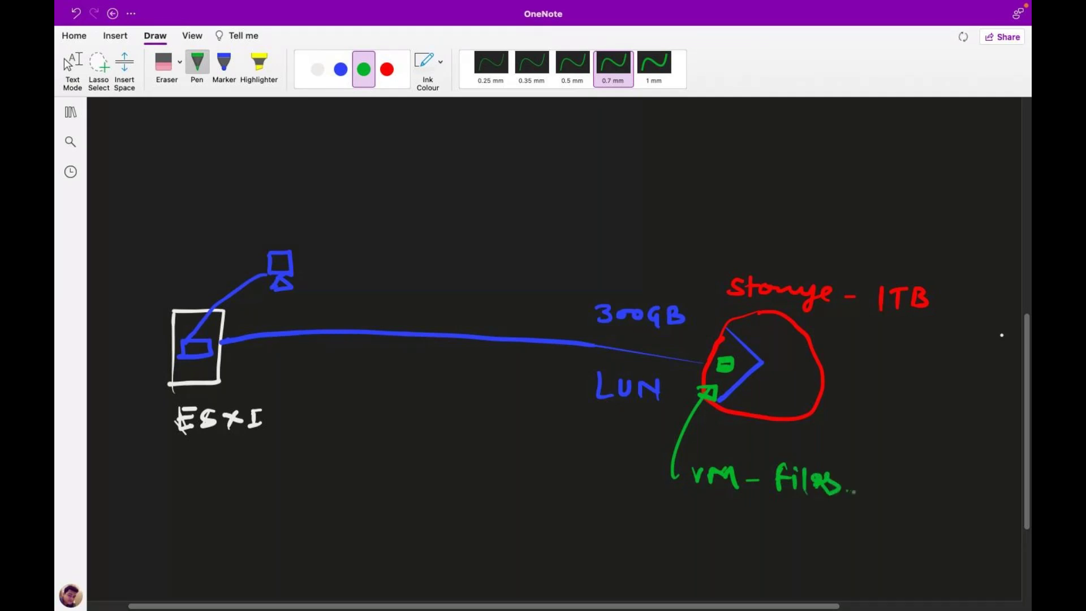
left_click(854, 492)
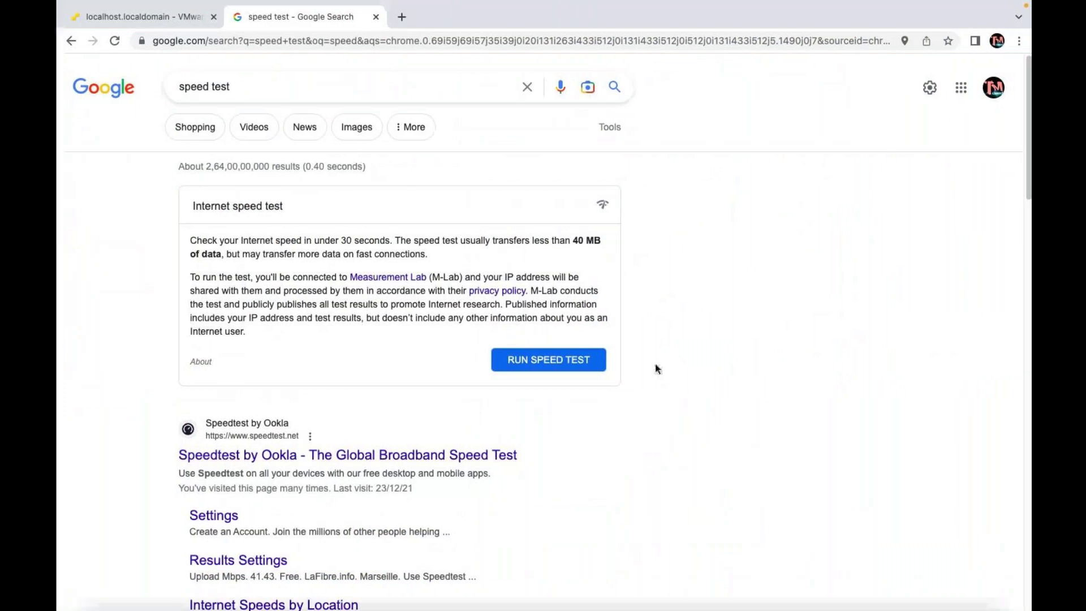
Switch to the ESXi host client in Chrome and open the host's storage overview.
left_click(168, 15)
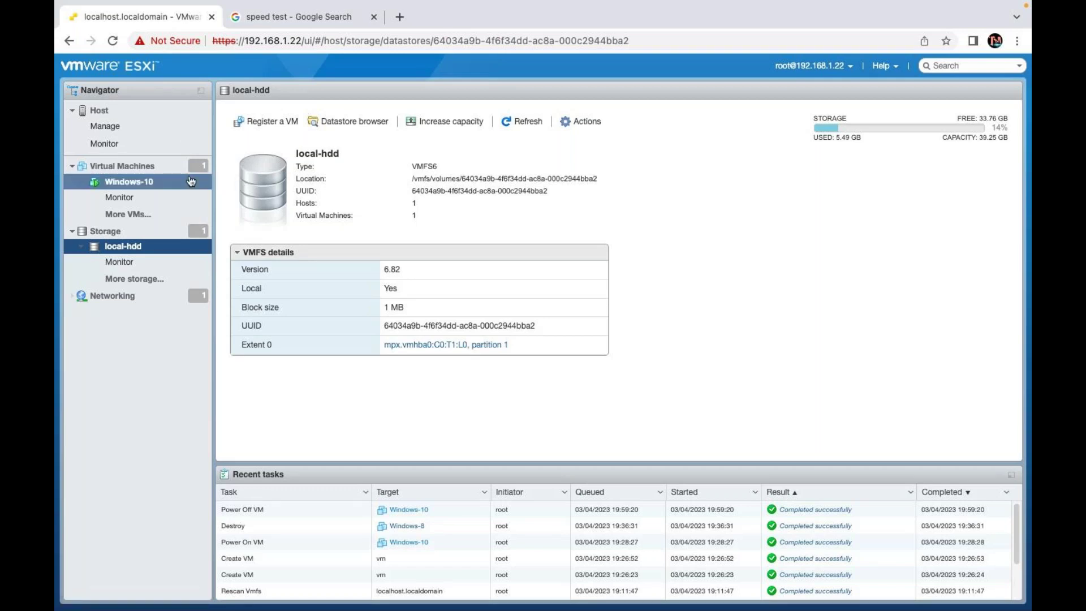
left_click(115, 232)
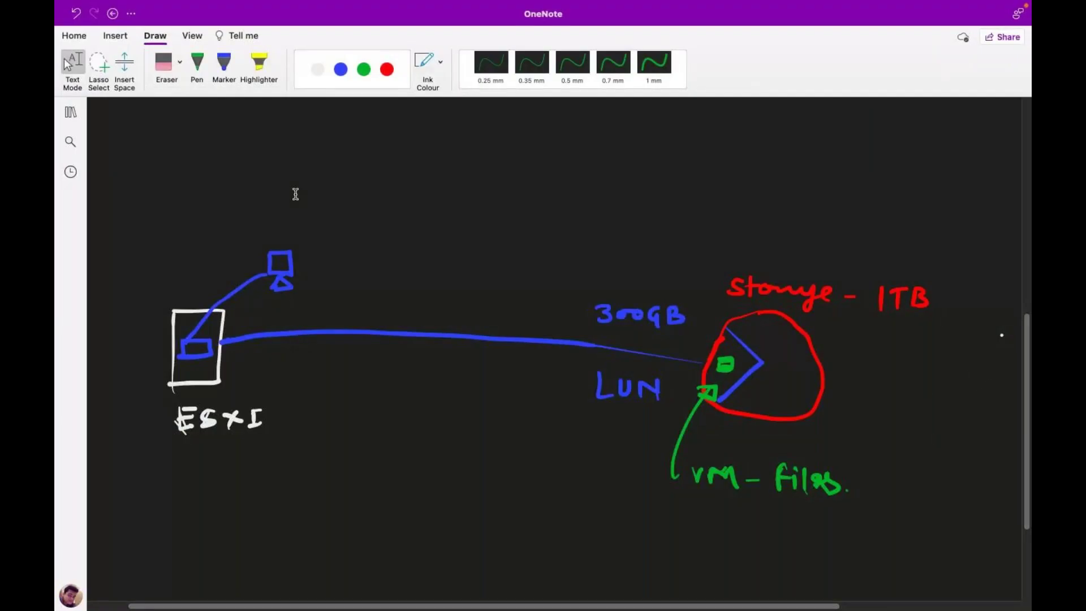
Underline the LUN's 300 in green with an arrow up to "500", and write "Extend" inside the storage circle.
left_click(197, 65)
left_click_drag(611, 334, 645, 335)
mouse_move(620, 293)
left_mouse_down()
mouse_move(657, 253)
mouse_move(651, 270)
left_mouse_up()
mouse_move(666, 232)
left_mouse_down()
mouse_move(677, 229)
mouse_move(664, 249)
mouse_move(697, 234)
left_mouse_up()
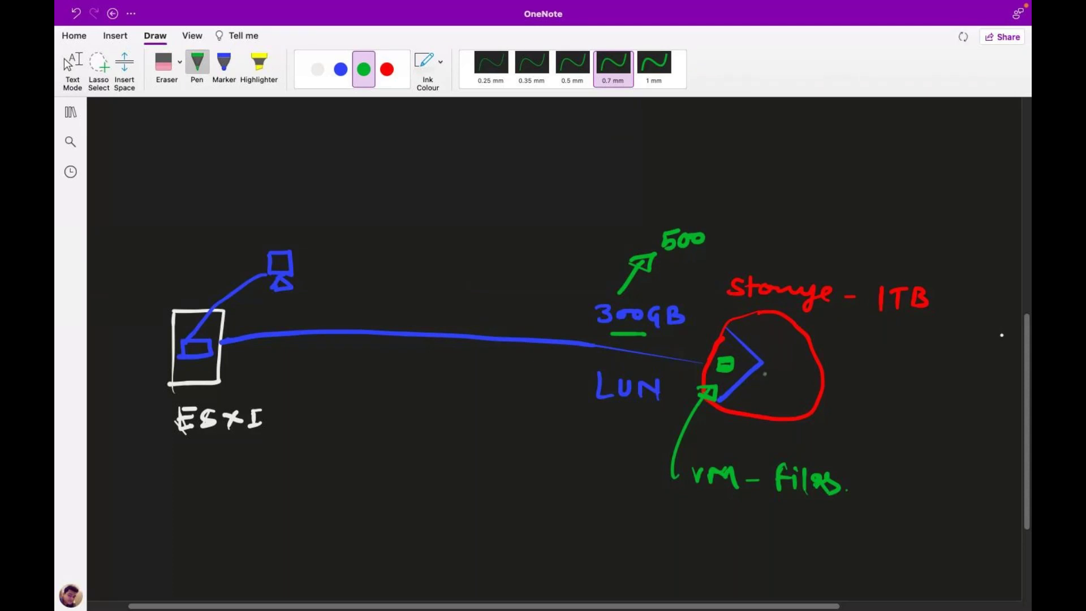
mouse_move(764, 373)
left_mouse_down()
mouse_move(753, 383)
mouse_move(818, 385)
left_mouse_up()
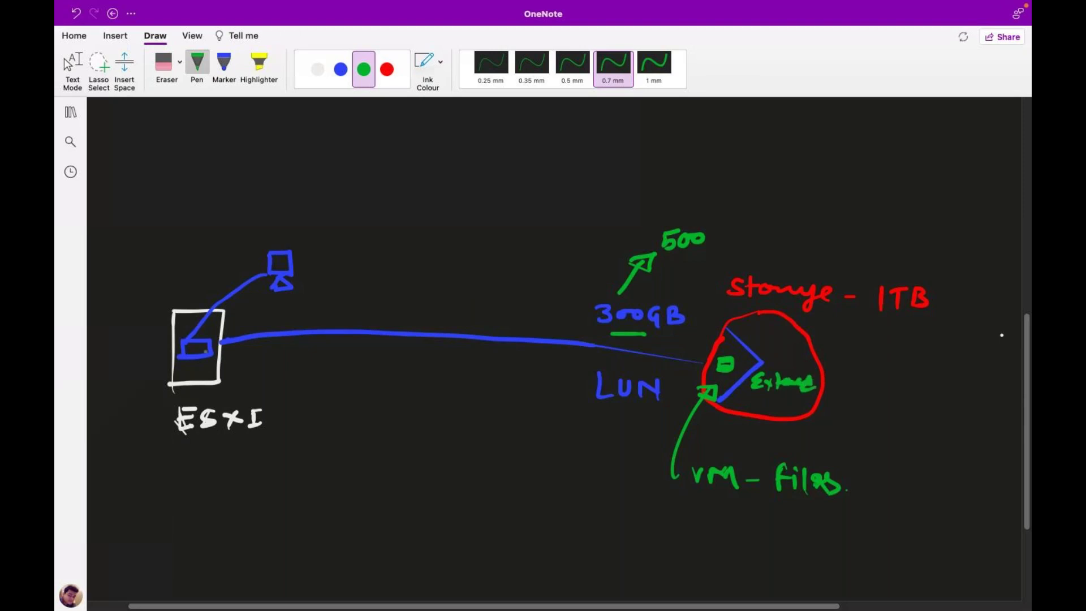
Write "Refresh." in green beside the ESXI box and add an arrow marked "500" pointing at its blue block.
mouse_move(233, 358)
left_mouse_down()
mouse_move(314, 353)
mouse_move(327, 342)
mouse_move(348, 352)
left_mouse_up()
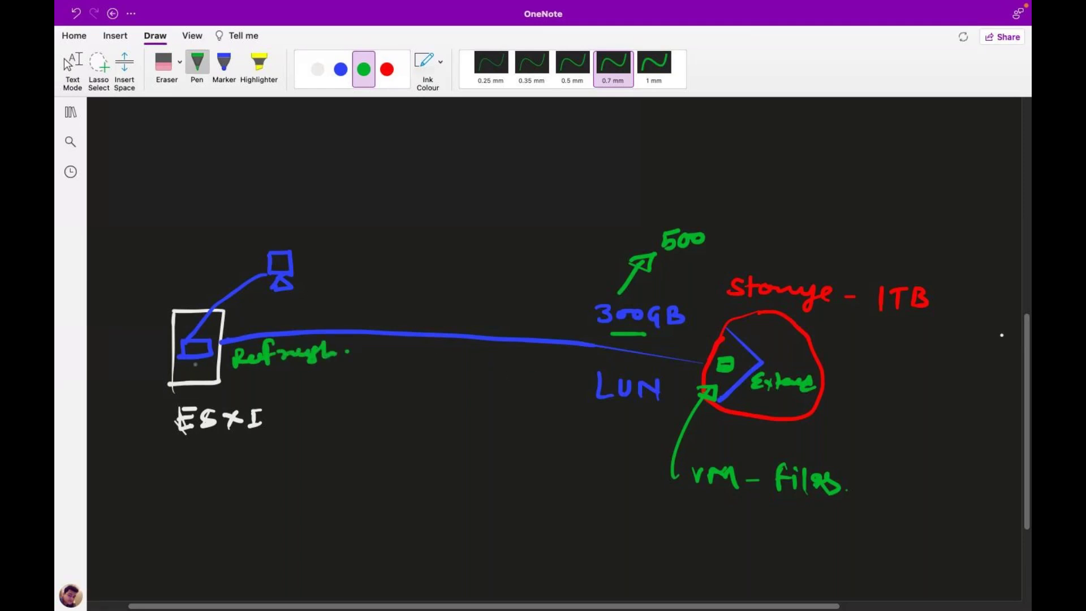
left_click_drag(132, 374, 168, 367)
left_click_drag(101, 353, 132, 341)
left_click(145, 341)
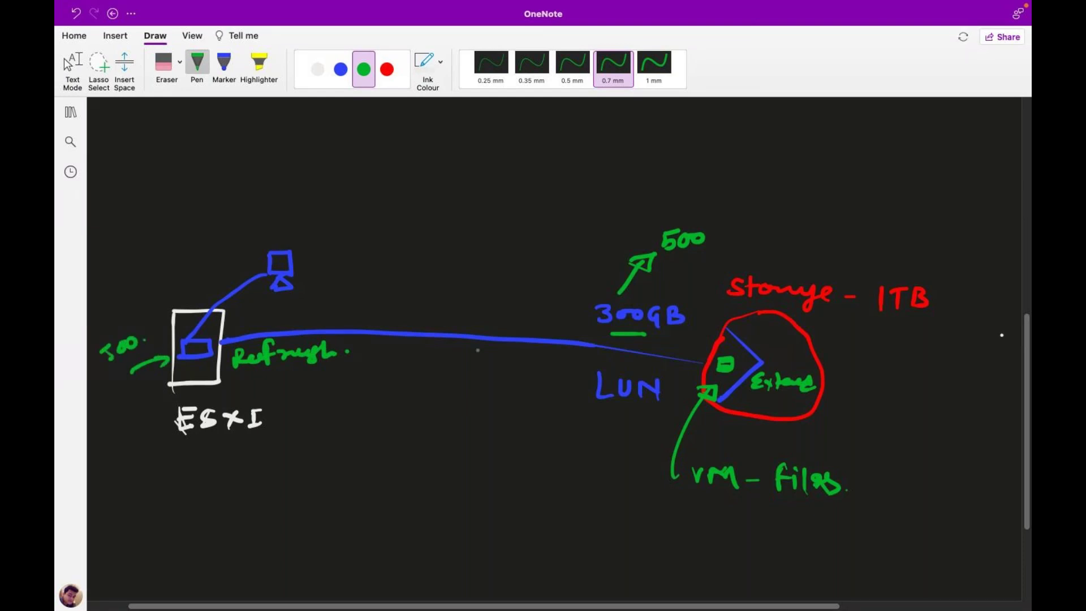
Mark off a second storage wedge in white, connect it to the ESXI box, and label the line "500GB".
left_click(318, 69)
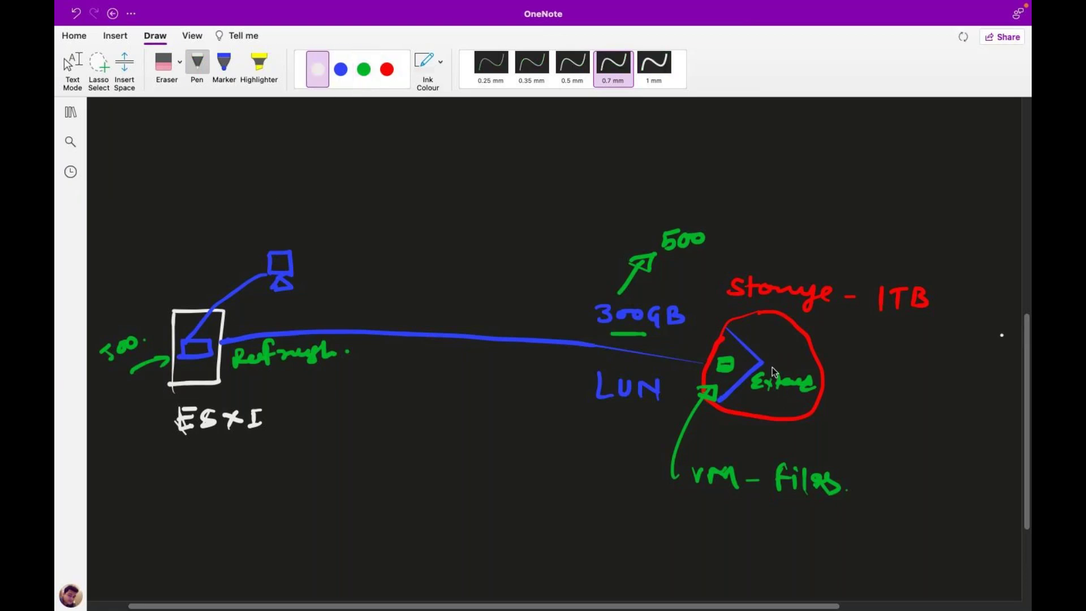
mouse_move(764, 364)
left_mouse_down()
mouse_move(808, 417)
mouse_move(751, 433)
mouse_move(320, 408)
mouse_move(259, 378)
mouse_move(221, 376)
left_mouse_up()
mouse_move(590, 443)
left_mouse_down()
mouse_move(574, 456)
mouse_move(583, 461)
mouse_move(634, 457)
left_mouse_up()
left_click_drag(632, 451, 632, 462)
mouse_move(642, 451)
left_mouse_down()
mouse_move(643, 464)
mouse_move(656, 461)
mouse_move(643, 463)
left_mouse_up()
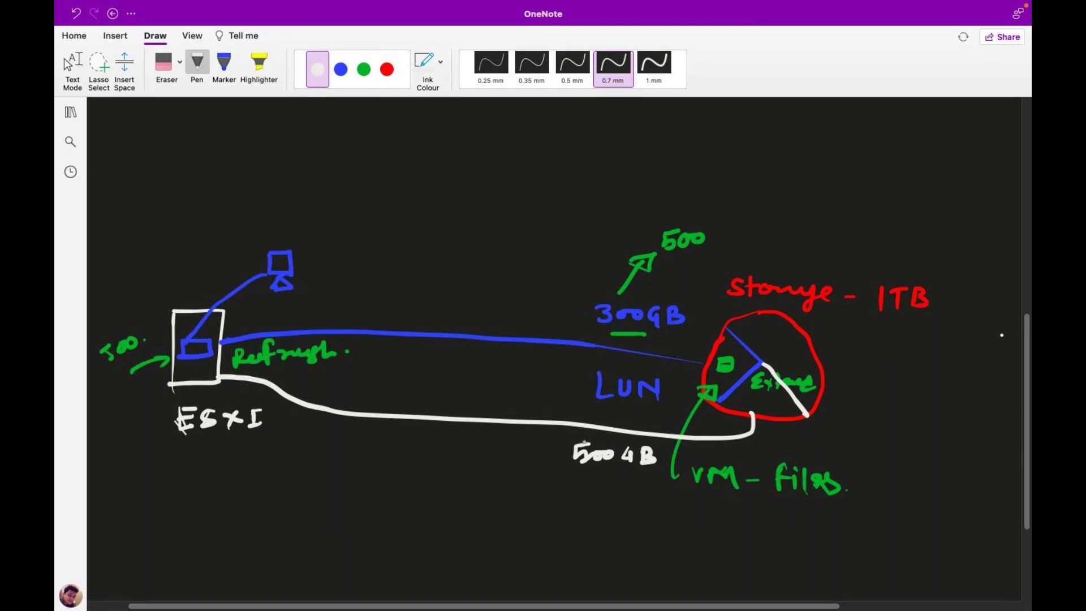
Draw a small red block below the blue one inside the ESXI box.
left_click(340, 69)
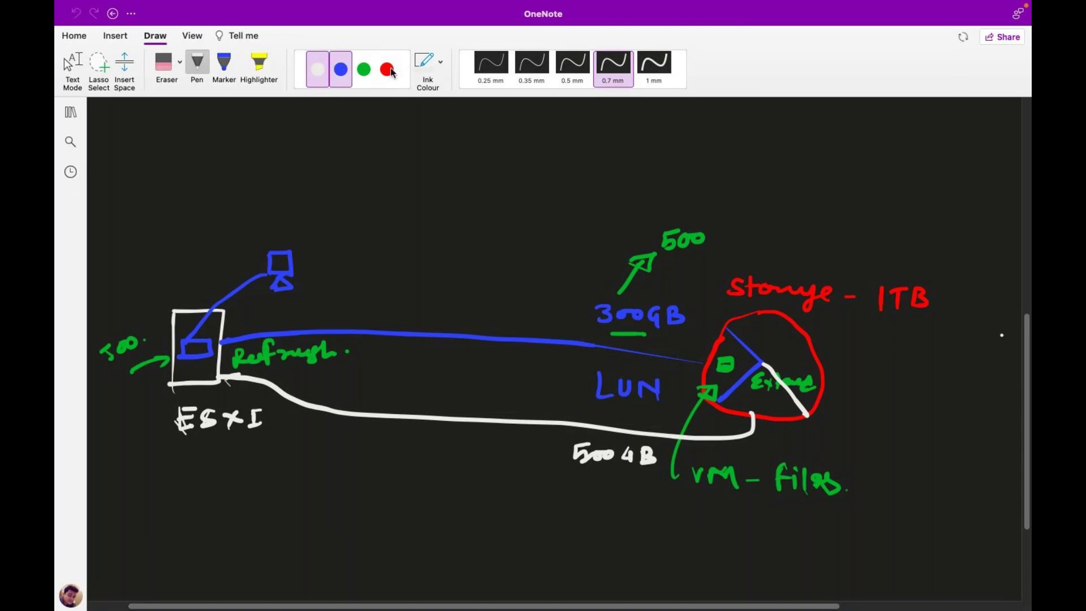
left_click(387, 69)
mouse_move(186, 375)
left_mouse_down()
mouse_move(209, 368)
mouse_move(184, 368)
left_mouse_up()
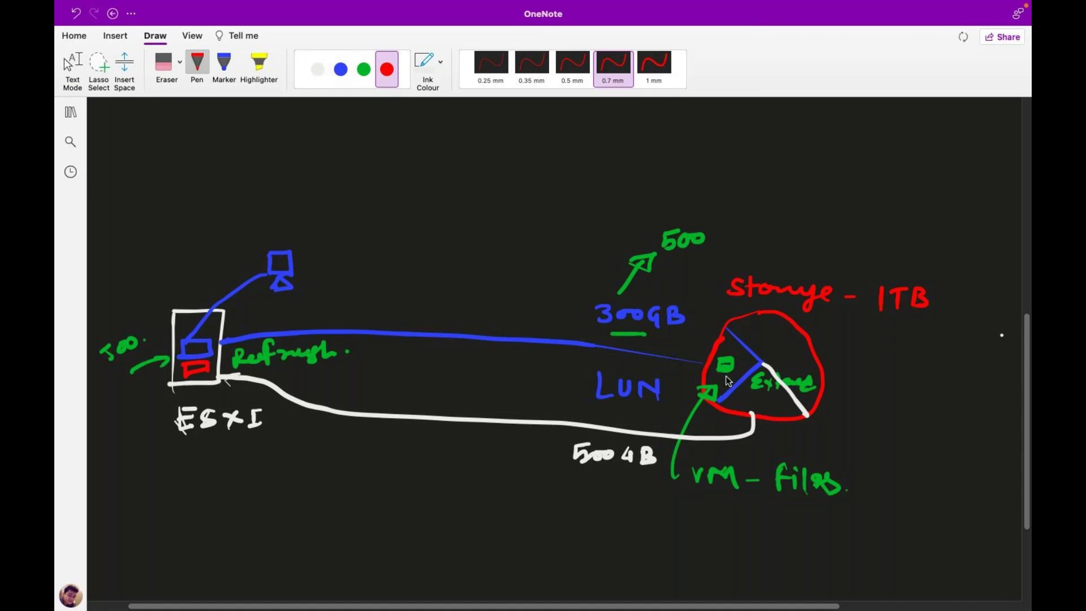
Label the two LUNs in red as "LUN-1" and "LUN-2", and circle the 300GB-to-500 expansion.
mouse_move(586, 482)
left_mouse_down()
mouse_move(593, 498)
mouse_move(622, 487)
mouse_move(631, 503)
mouse_move(660, 491)
left_mouse_up()
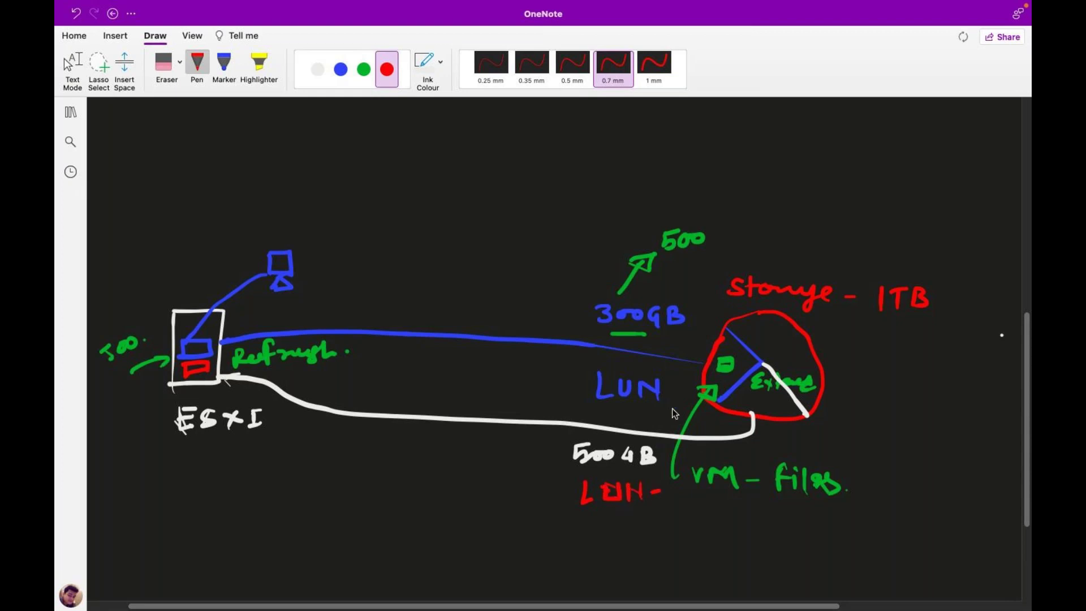
left_click_drag(659, 392, 678, 402)
left_click_drag(667, 487, 680, 499)
mouse_move(652, 220)
left_mouse_down()
mouse_move(582, 298)
mouse_move(603, 332)
mouse_move(628, 235)
left_mouse_up()
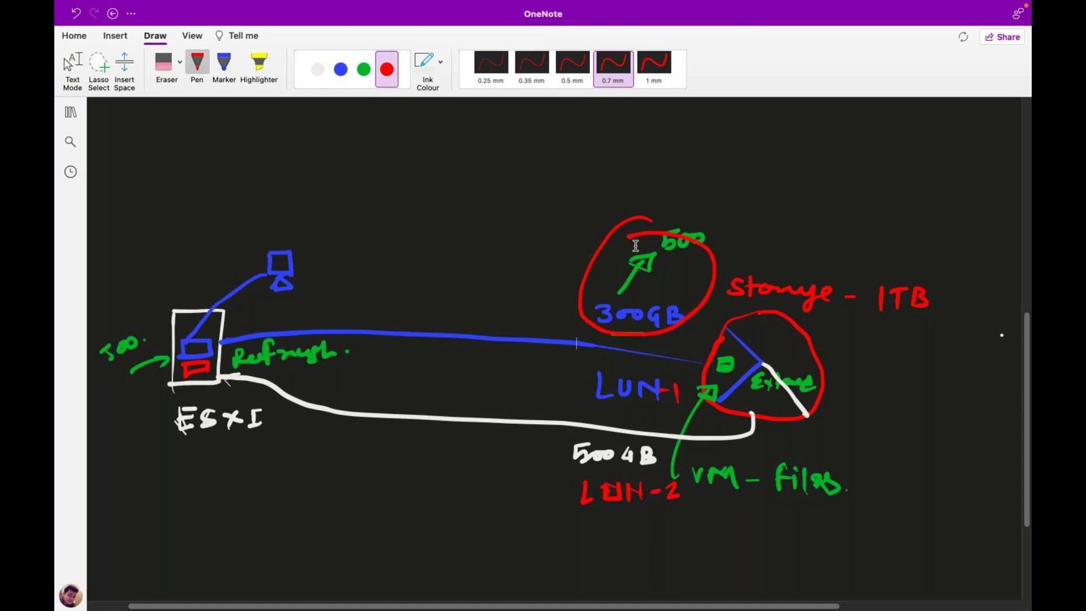
key("Escape")
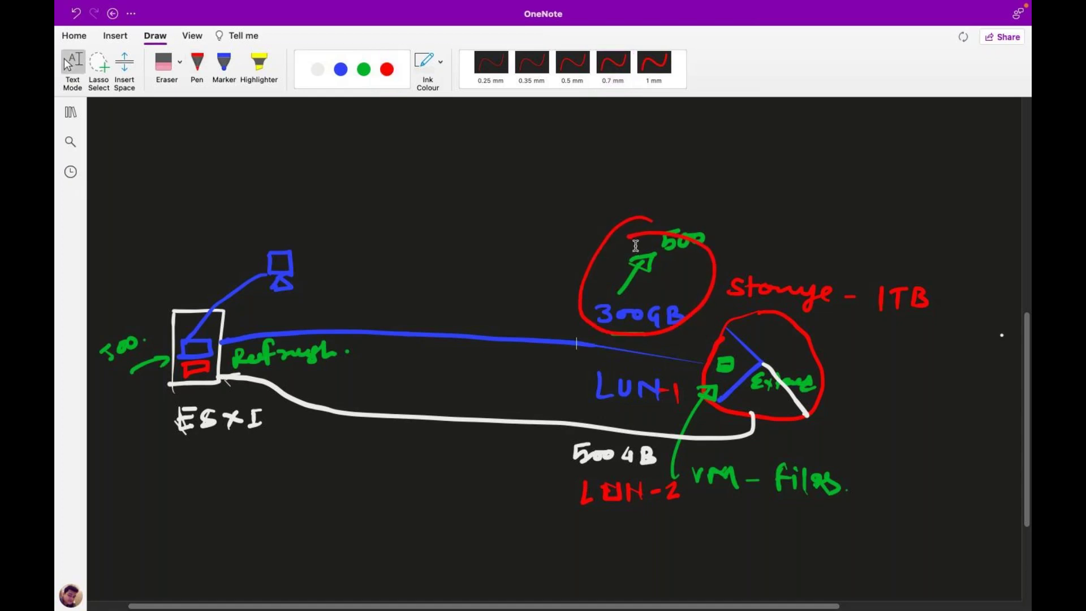